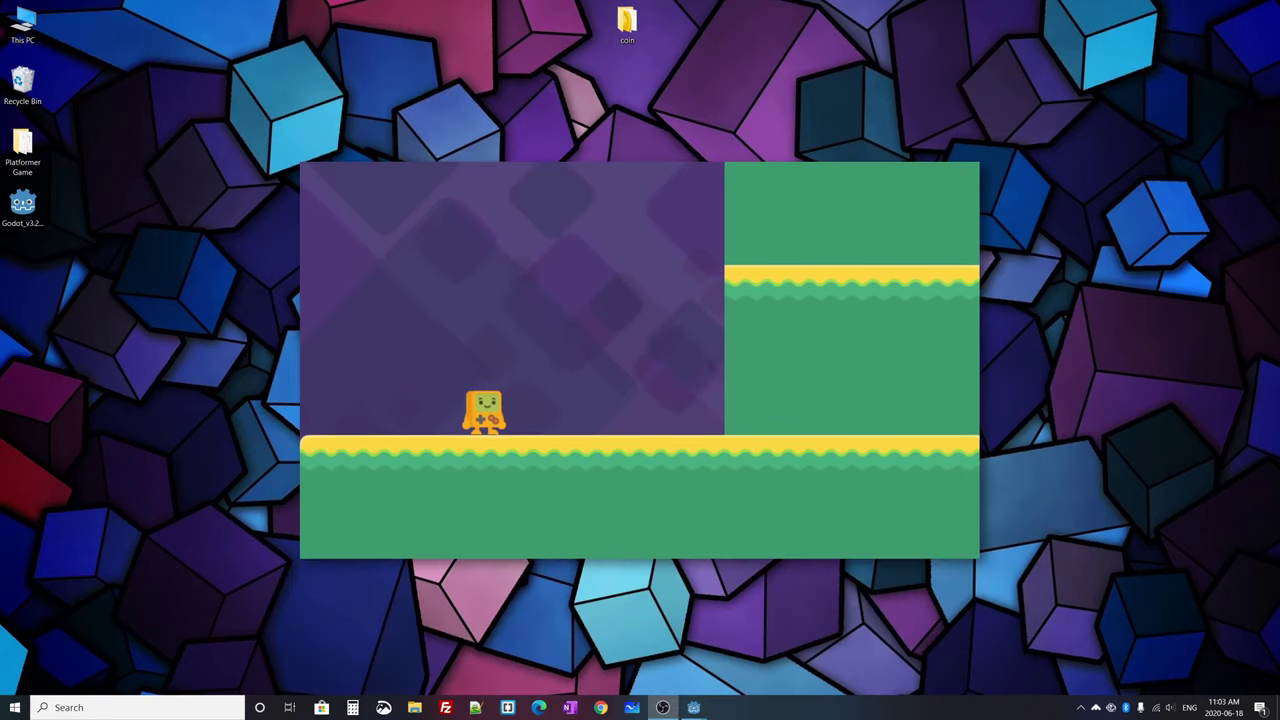
{"action": "key", "text": "Right"}
{"action": "key", "text": "space"}
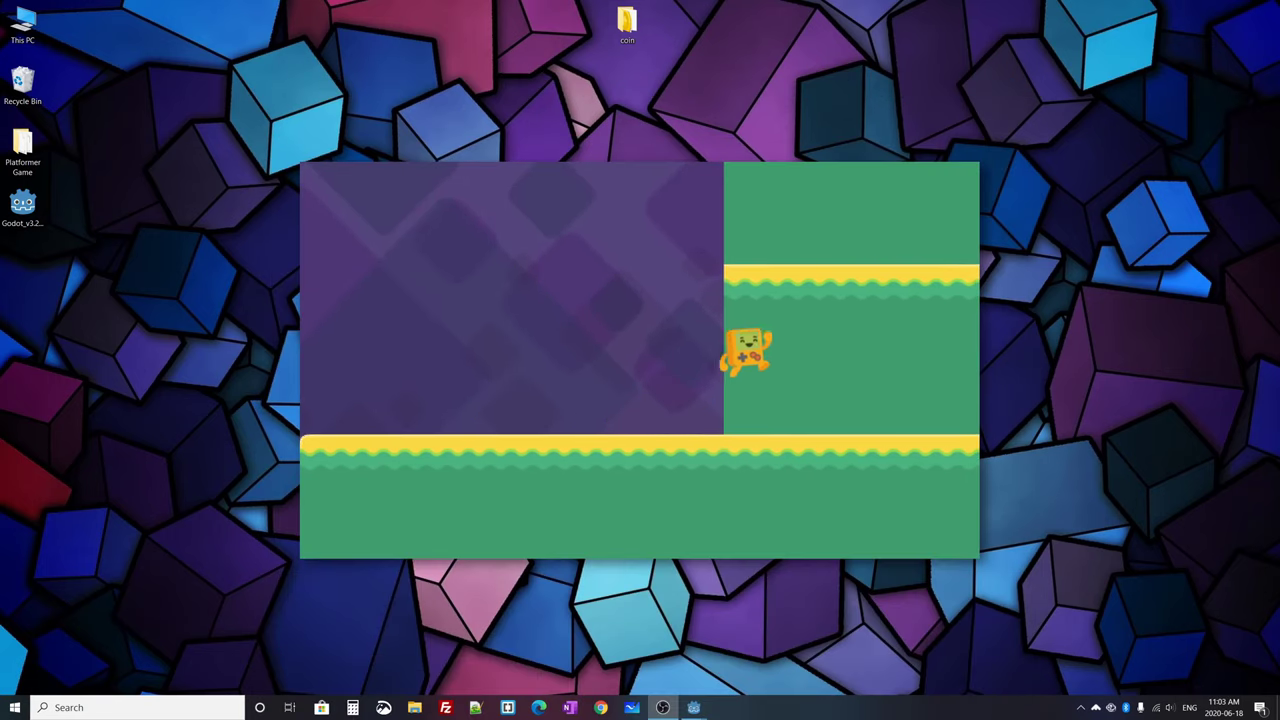
{"action": "key", "text": "Right"}
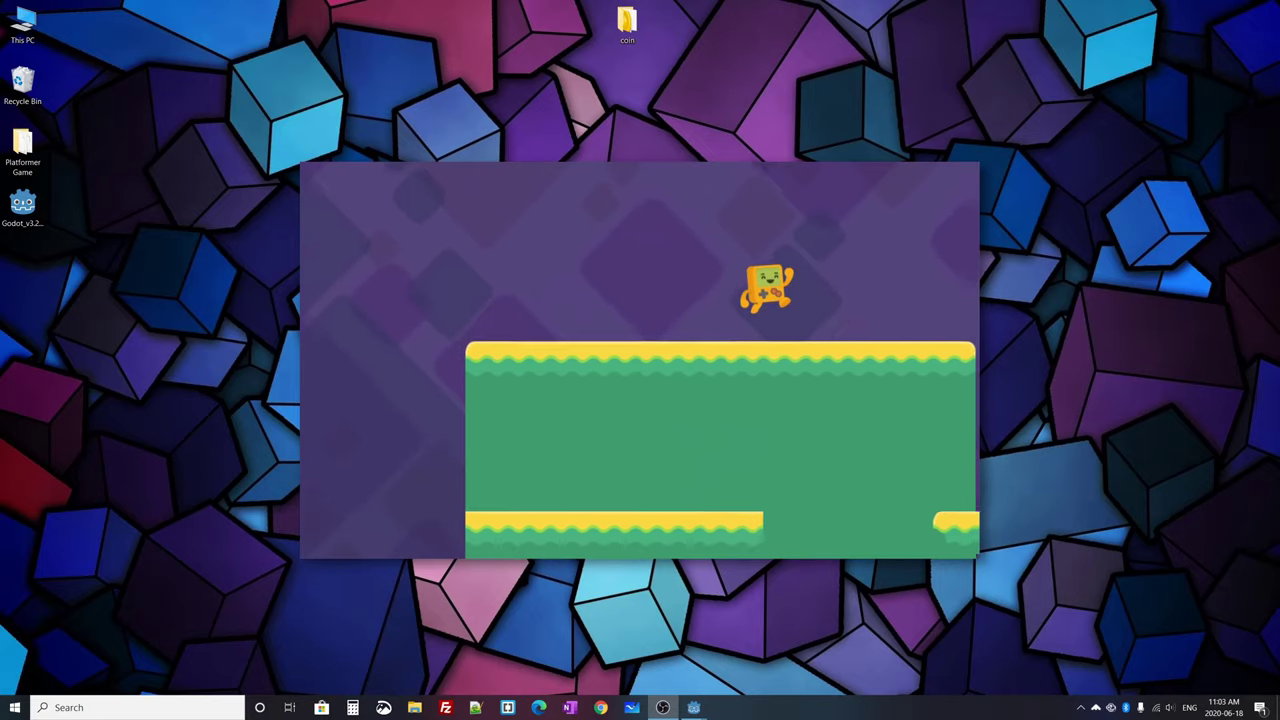
{"action": "key", "text": "Right"}
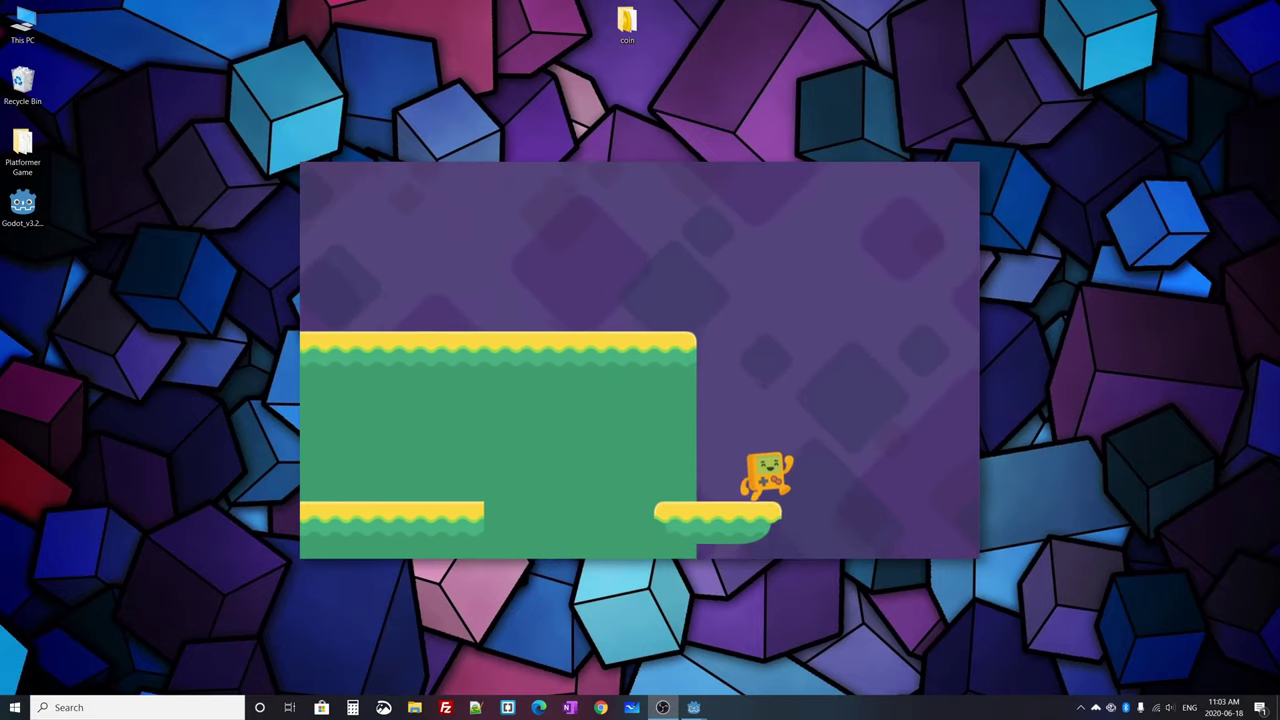
{"action": "key", "text": "Right"}
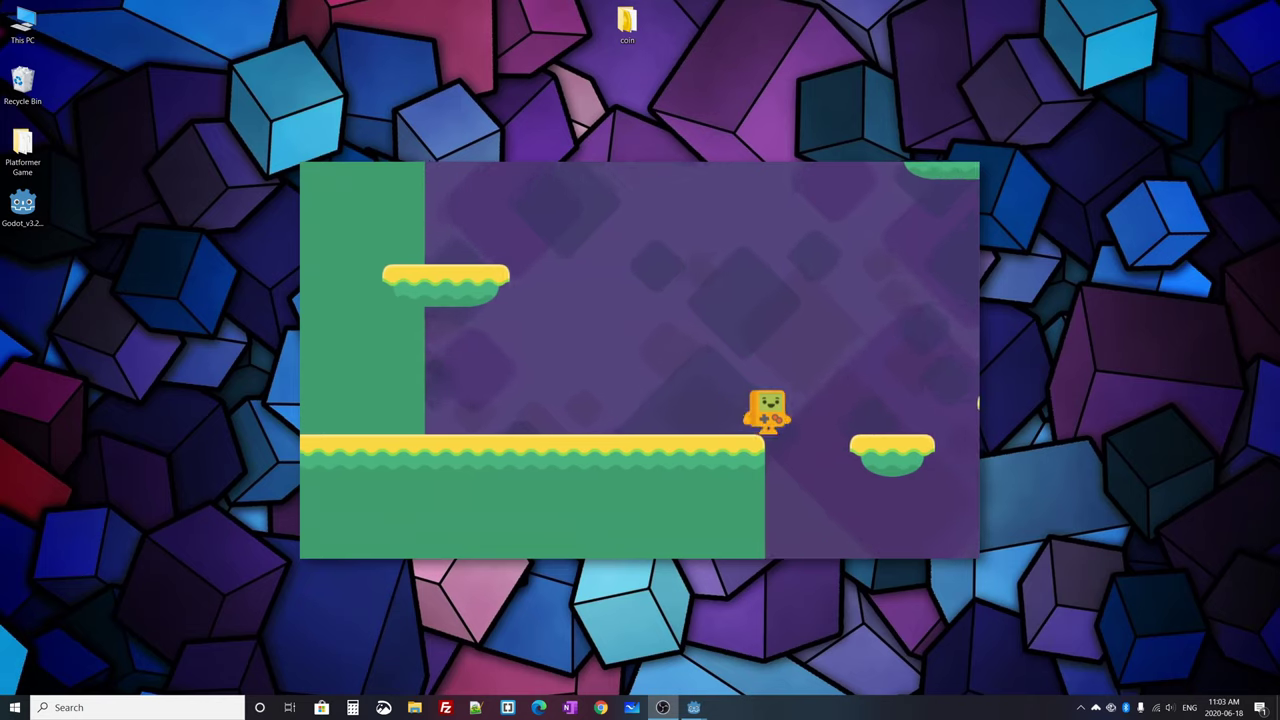
{"action": "key", "text": "Right"}
{"action": "key", "text": "Right"}
{"action": "key", "text": "space"}
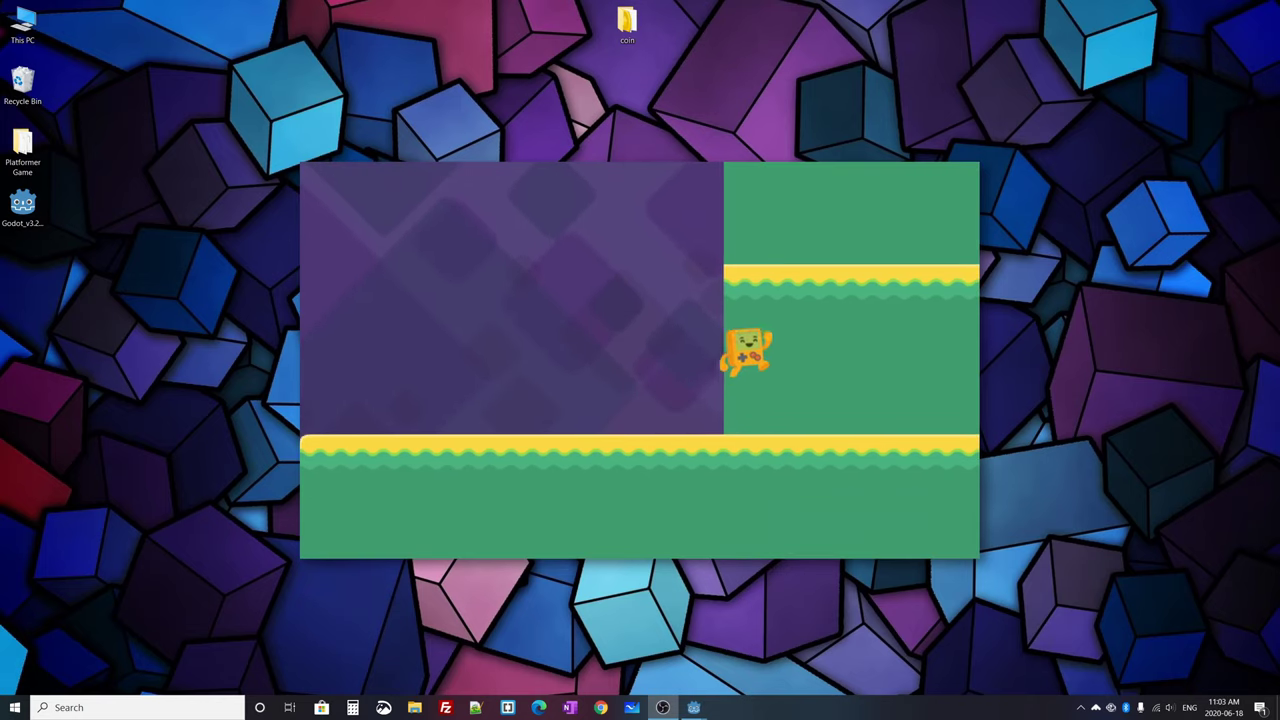
{"action": "key", "text": "space"}
{"action": "key", "text": "Right"}
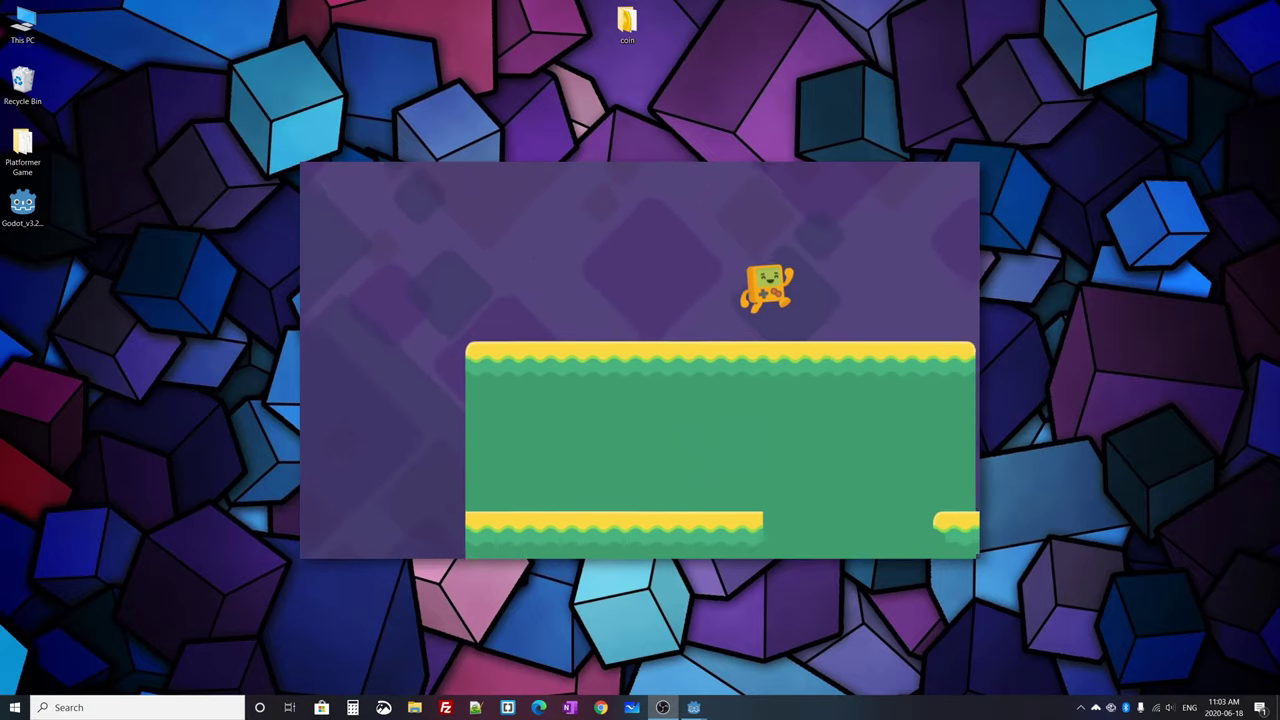
{"action": "key", "text": "Right"}
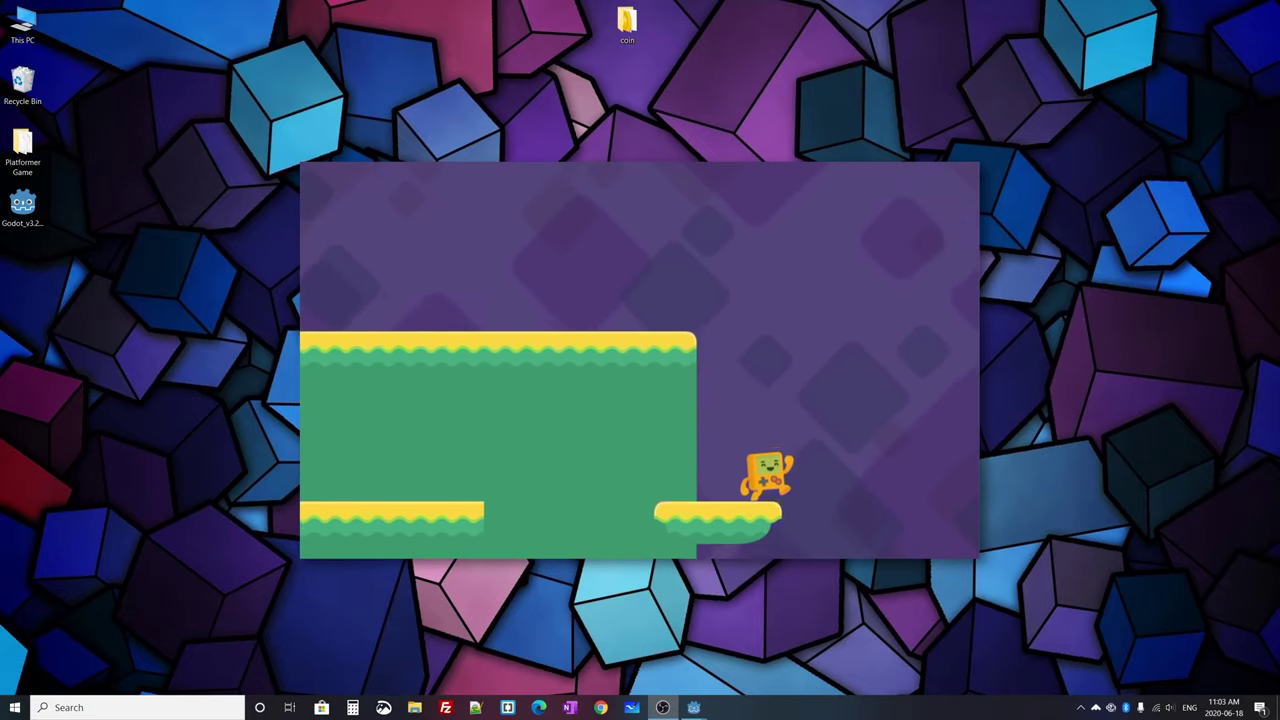
{"action": "key", "text": "Right"}
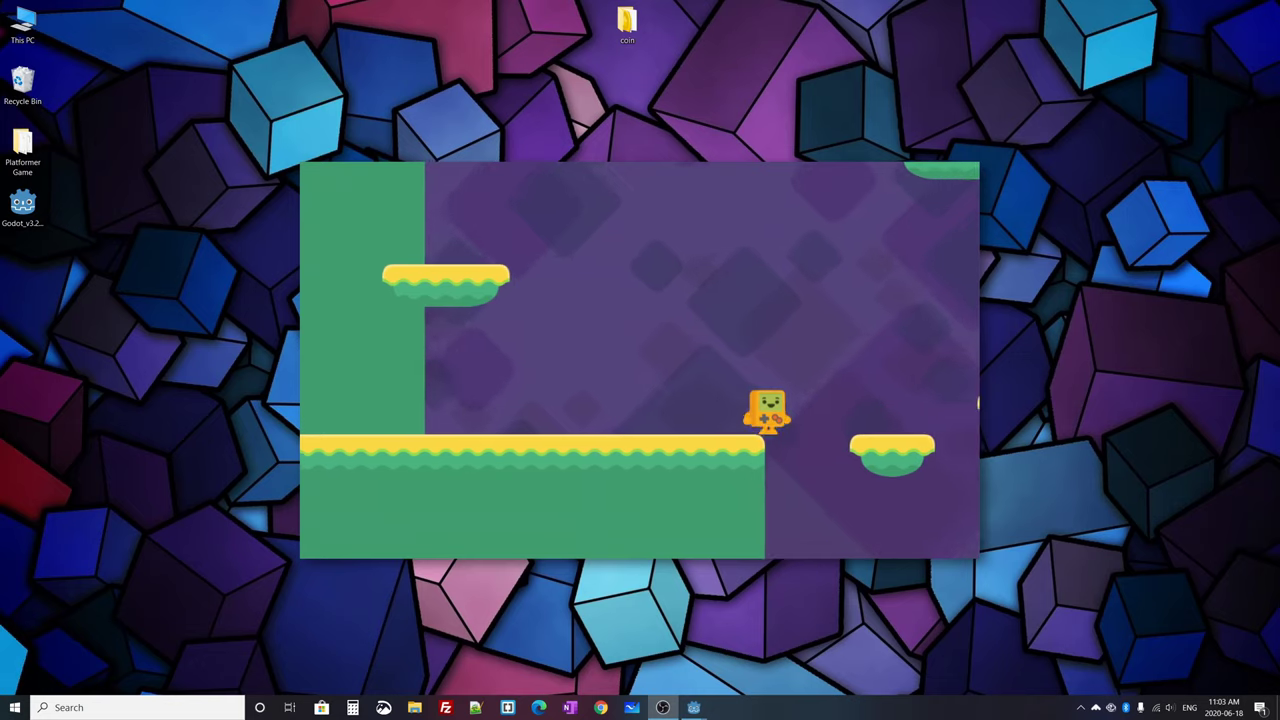
{"action": "key", "text": "Right"}
{"action": "key", "text": "Up"}
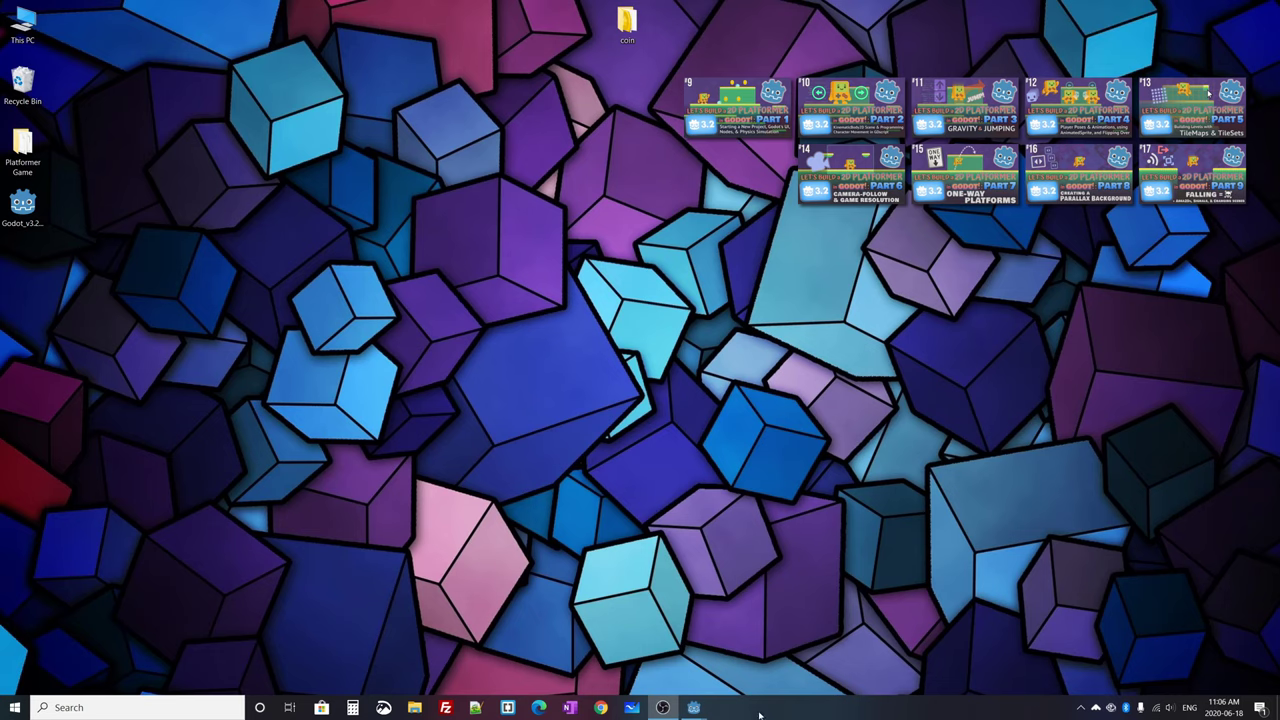
Step: Switch to the Godot editor, run the Level1 scene to test Steve's running and jumping across the platforms, and close the game
{"action": "mouse_move", "coordinate": [704, 705]}
{"action": "left_click", "coordinate": [770, 652]}
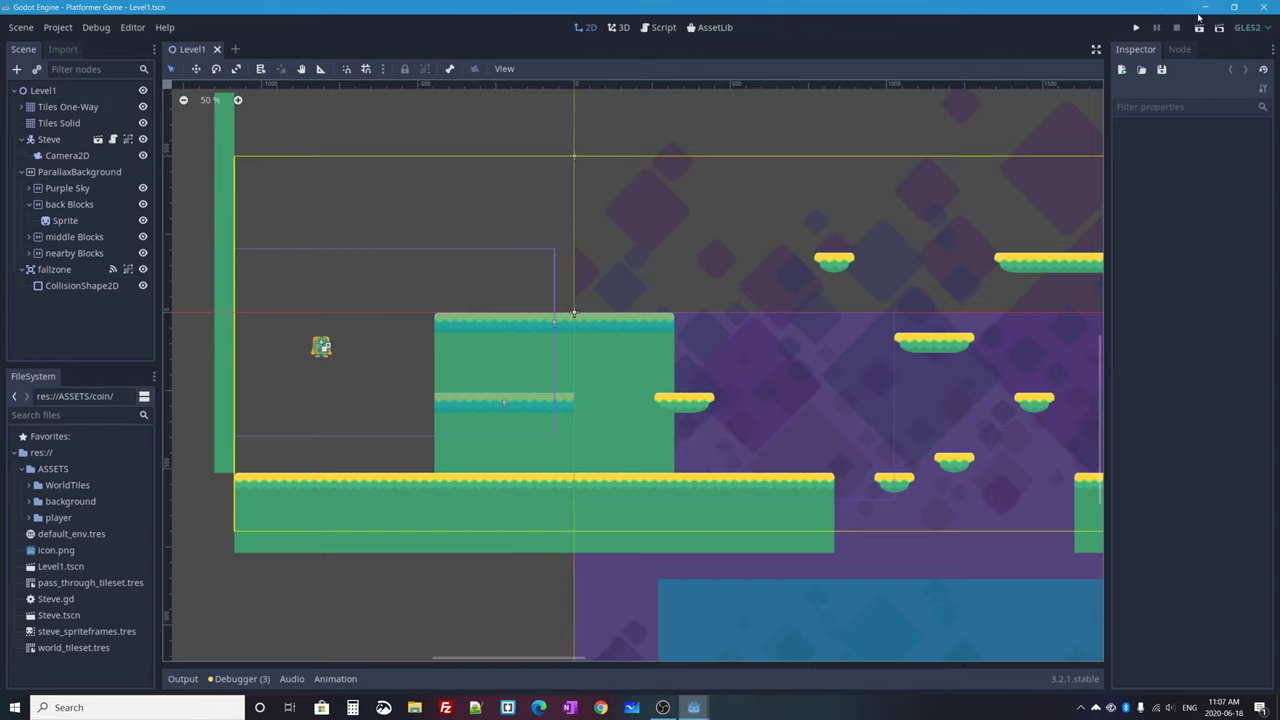
{"action": "left_click", "coordinate": [1199, 28]}
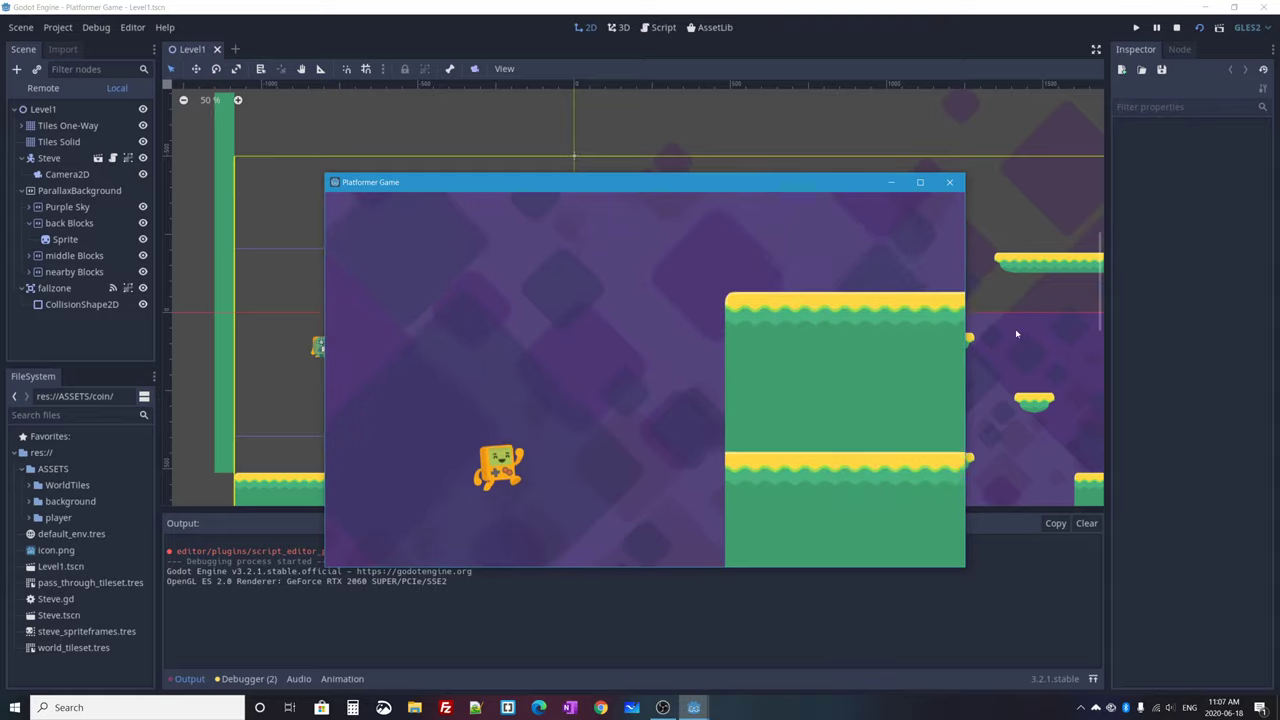
{"action": "key", "text": "Right"}
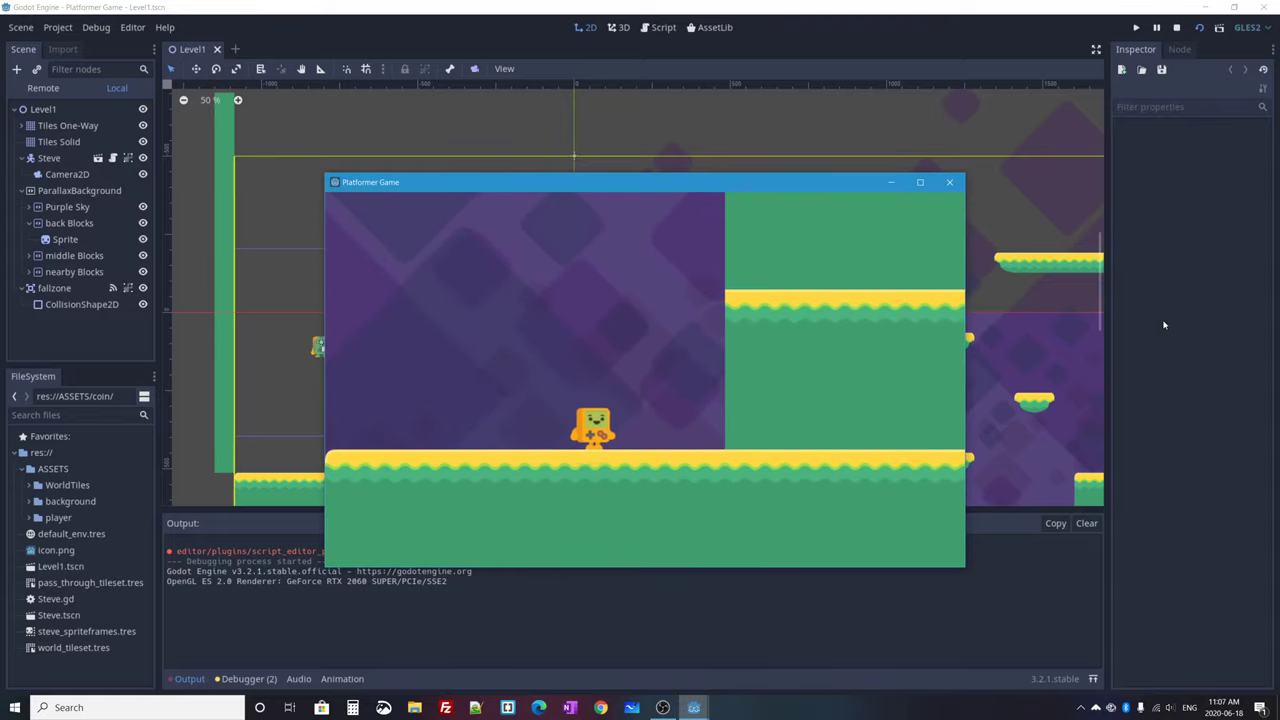
{"action": "key", "text": "Up"}
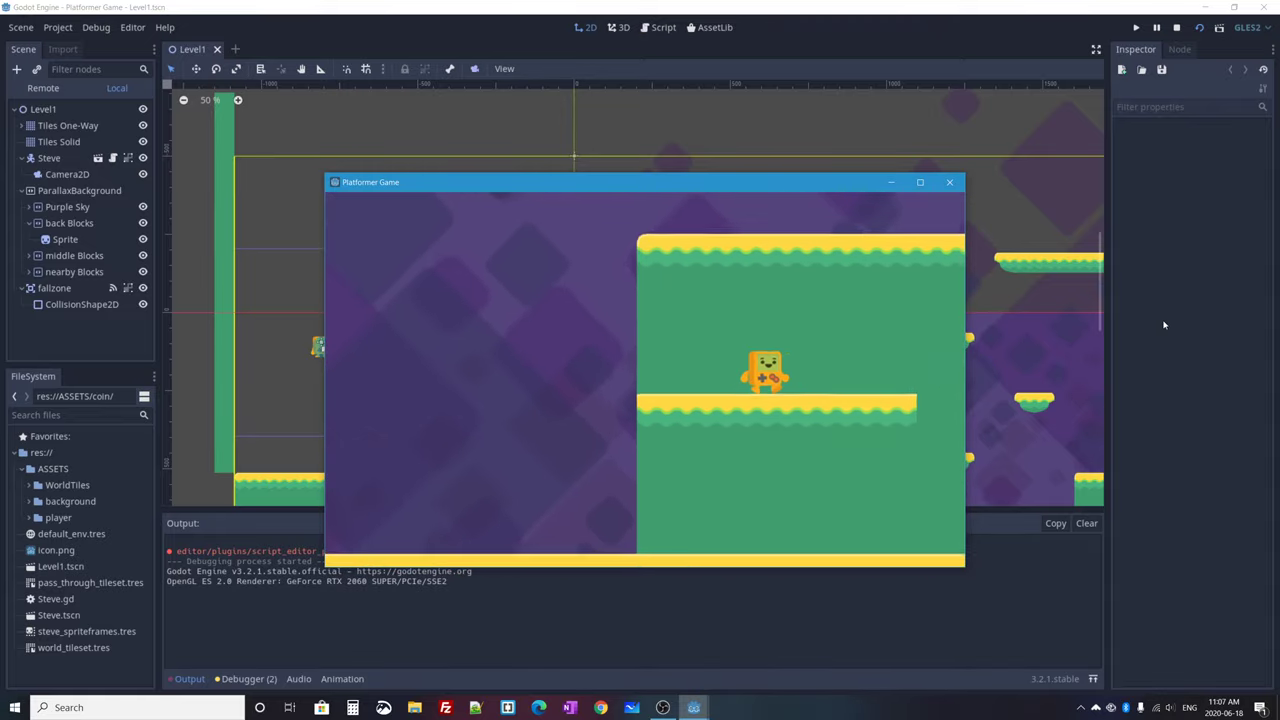
{"action": "key", "text": "Right"}
{"action": "key", "text": "Up"}
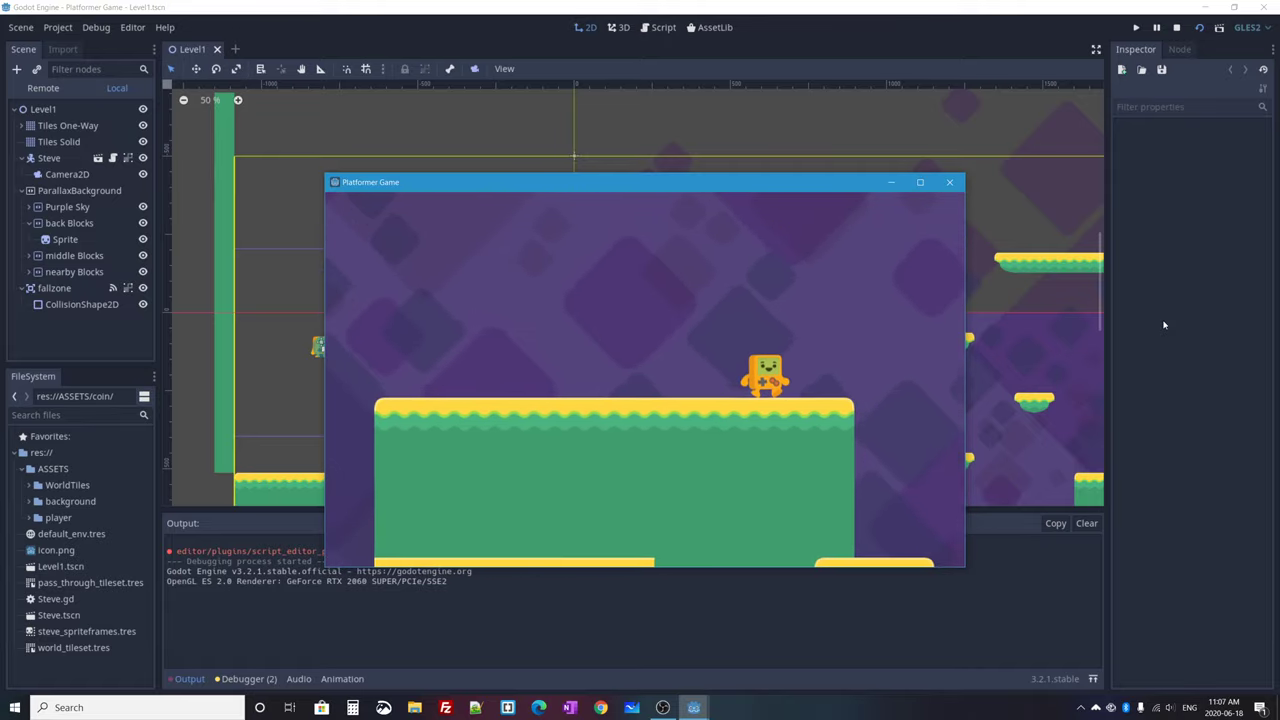
{"action": "key", "text": "Right"}
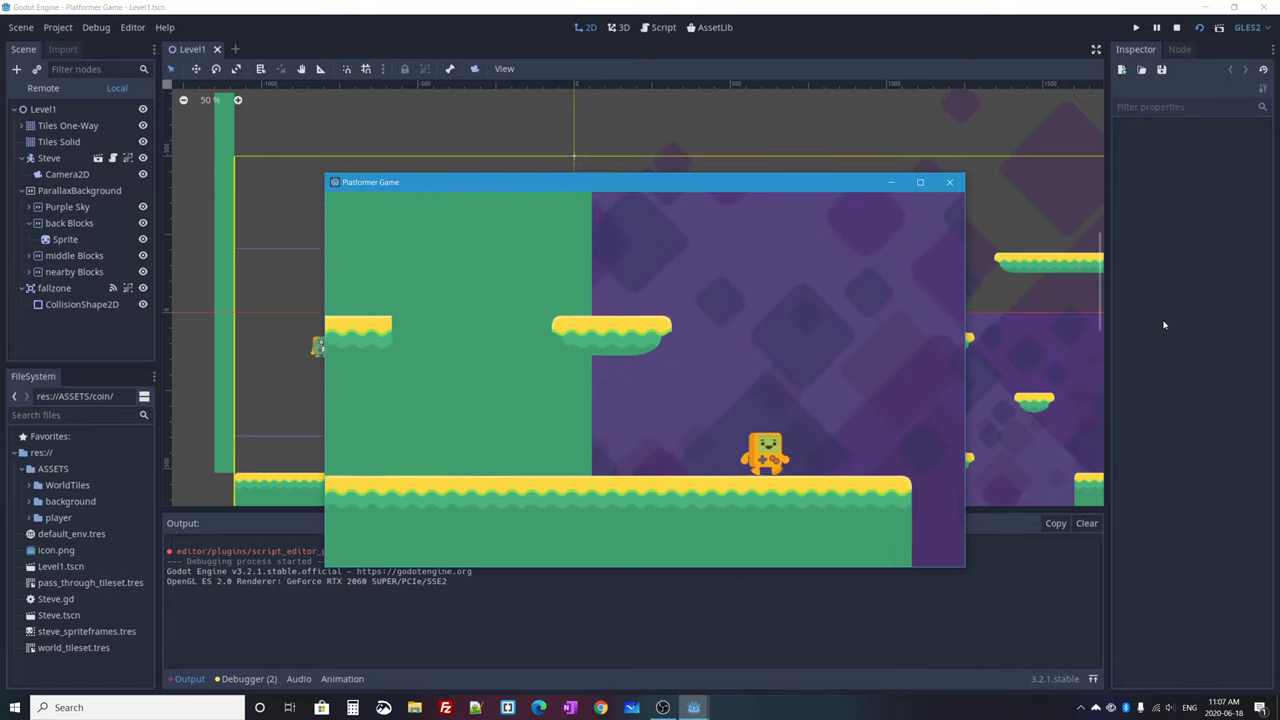
{"action": "key", "text": "Right"}
{"action": "key", "text": "Up"}
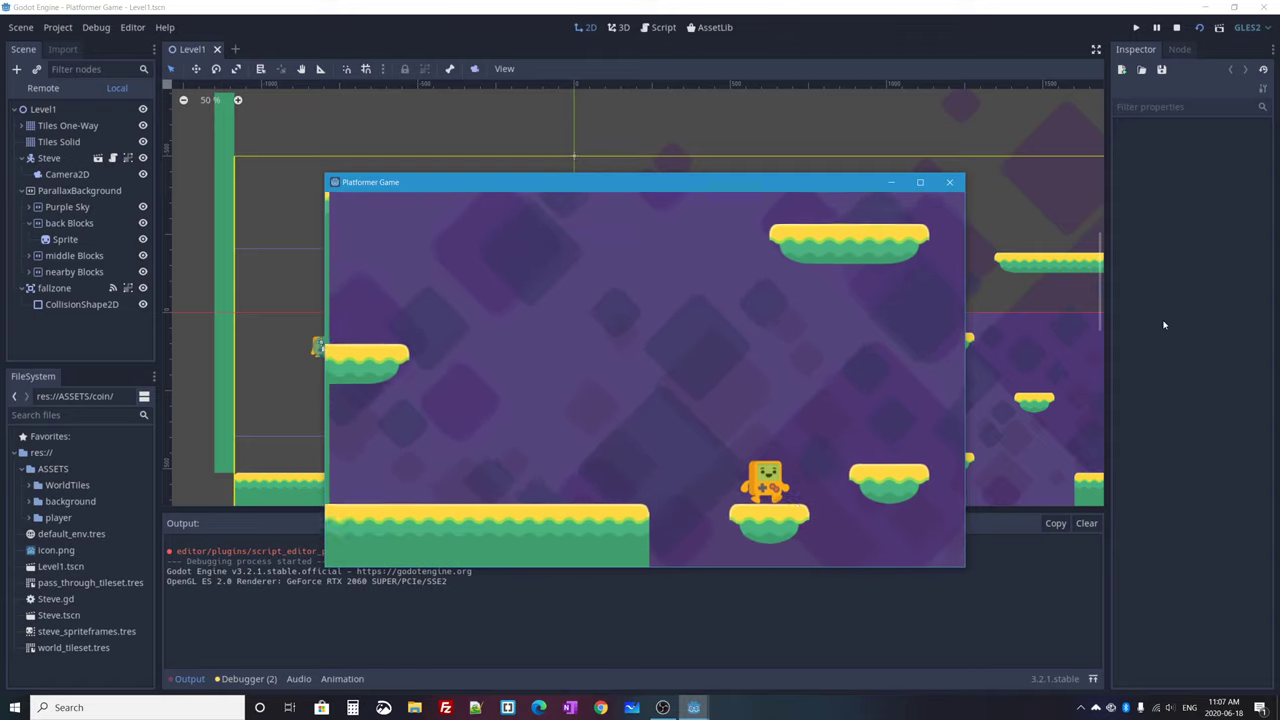
{"action": "key", "text": "Right"}
{"action": "key", "text": "Up"}
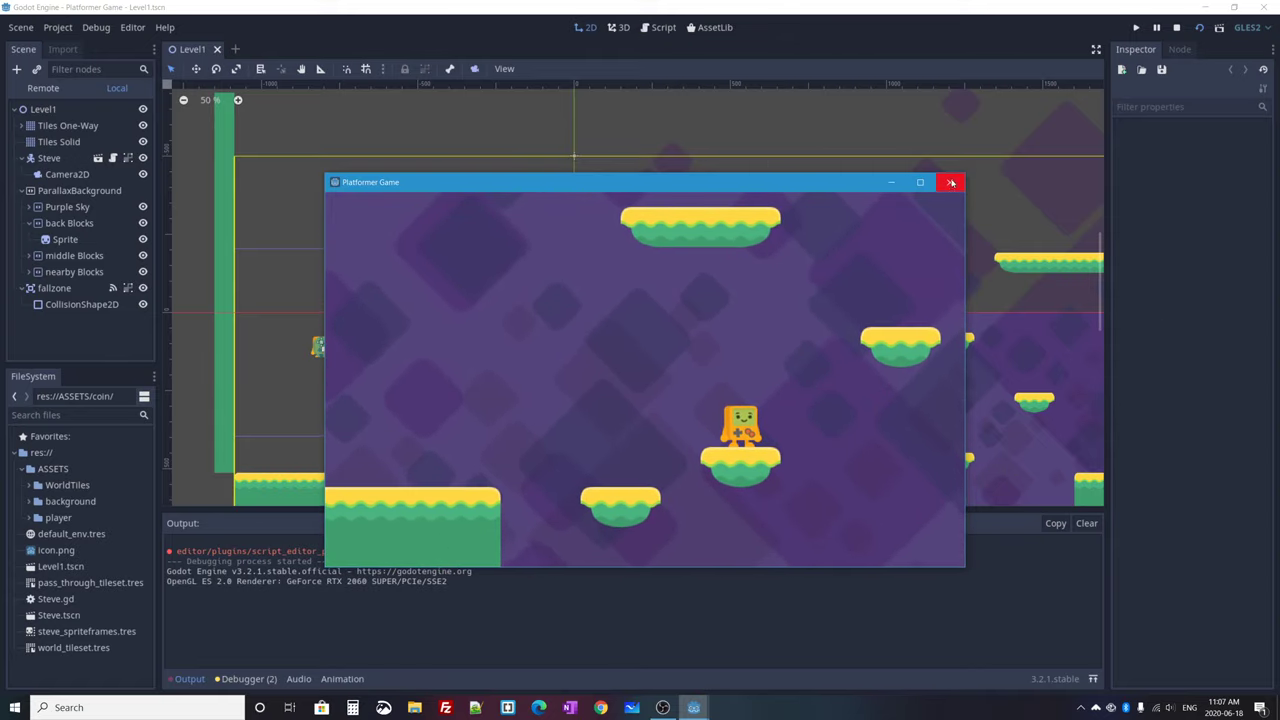
{"action": "left_click", "coordinate": [951, 183]}
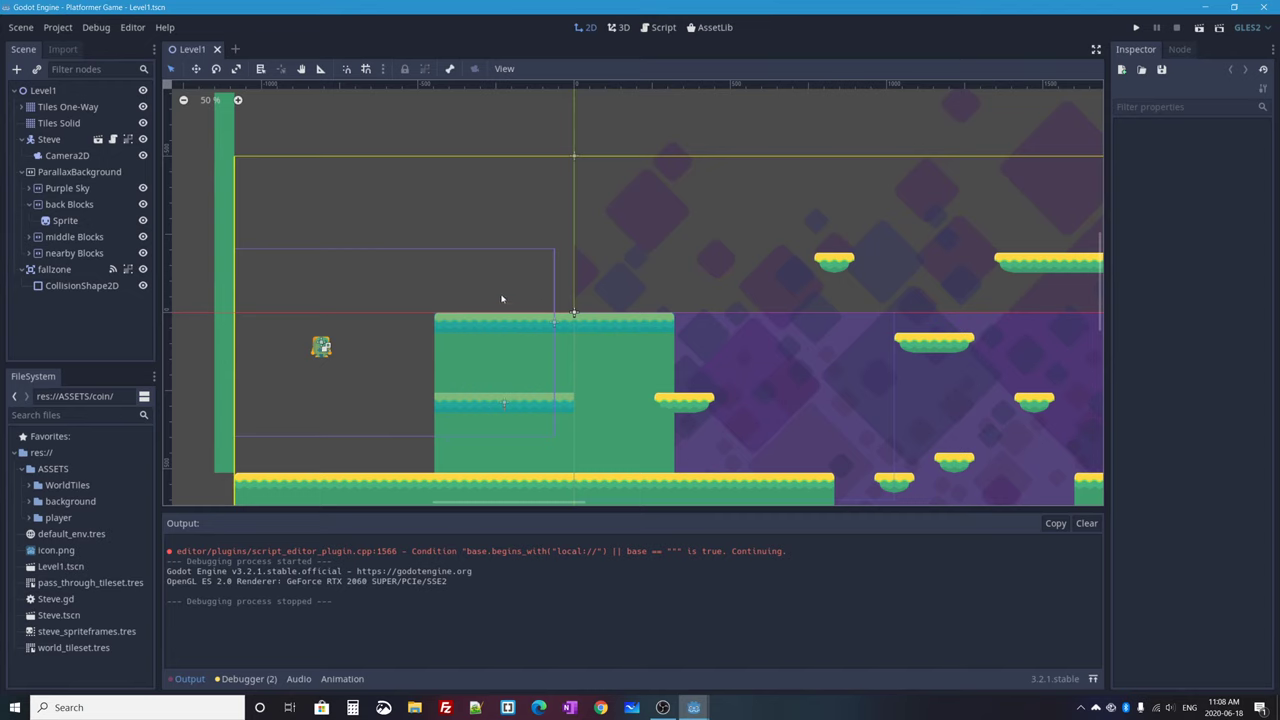
Step: Switch to the desktop and view the sprite images inside the coin folder
{"action": "left_click", "coordinate": [1207, 8]}
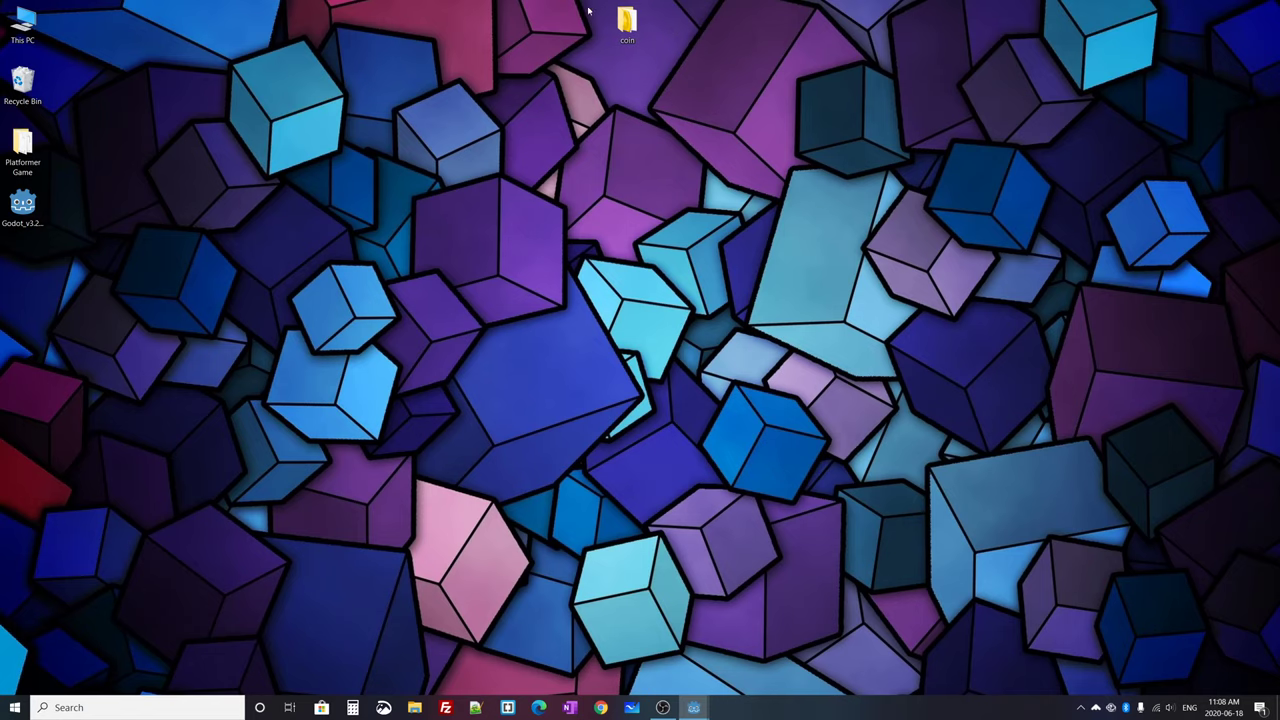
{"action": "left_click_drag", "start_coordinate": [626, 20], "coordinate": [627, 143]}
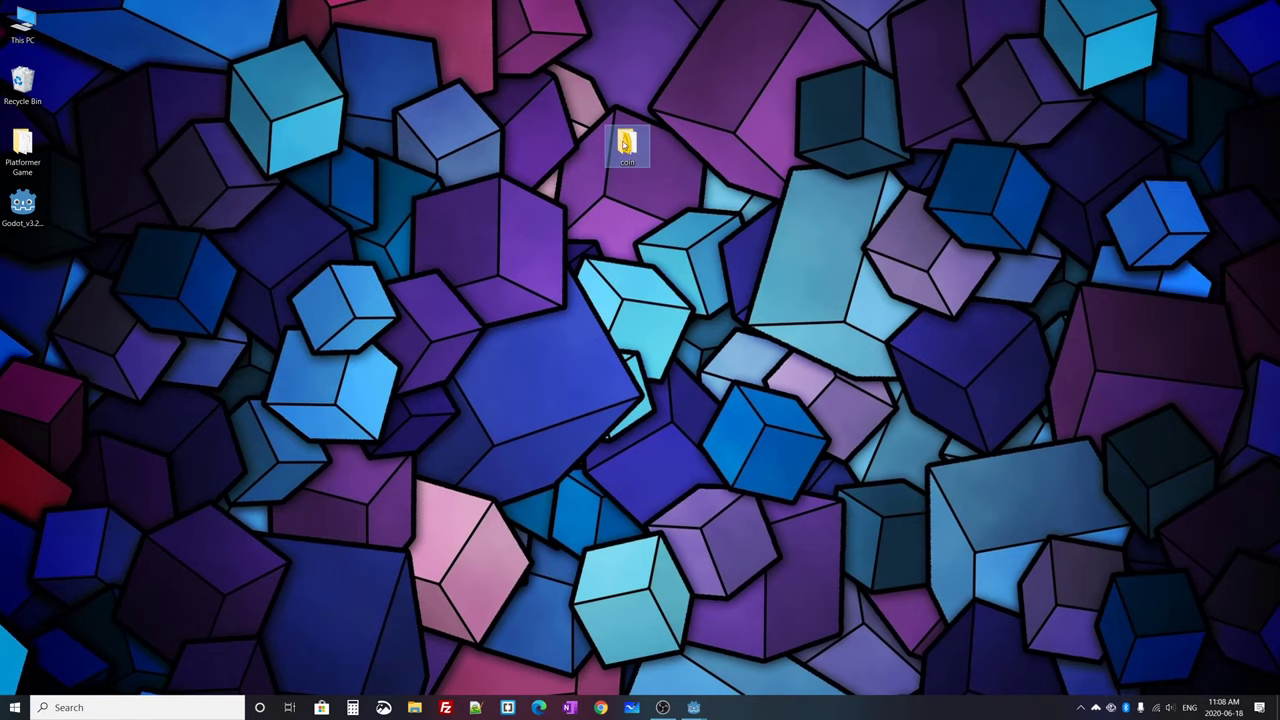
{"action": "double_click", "coordinate": [627, 143]}
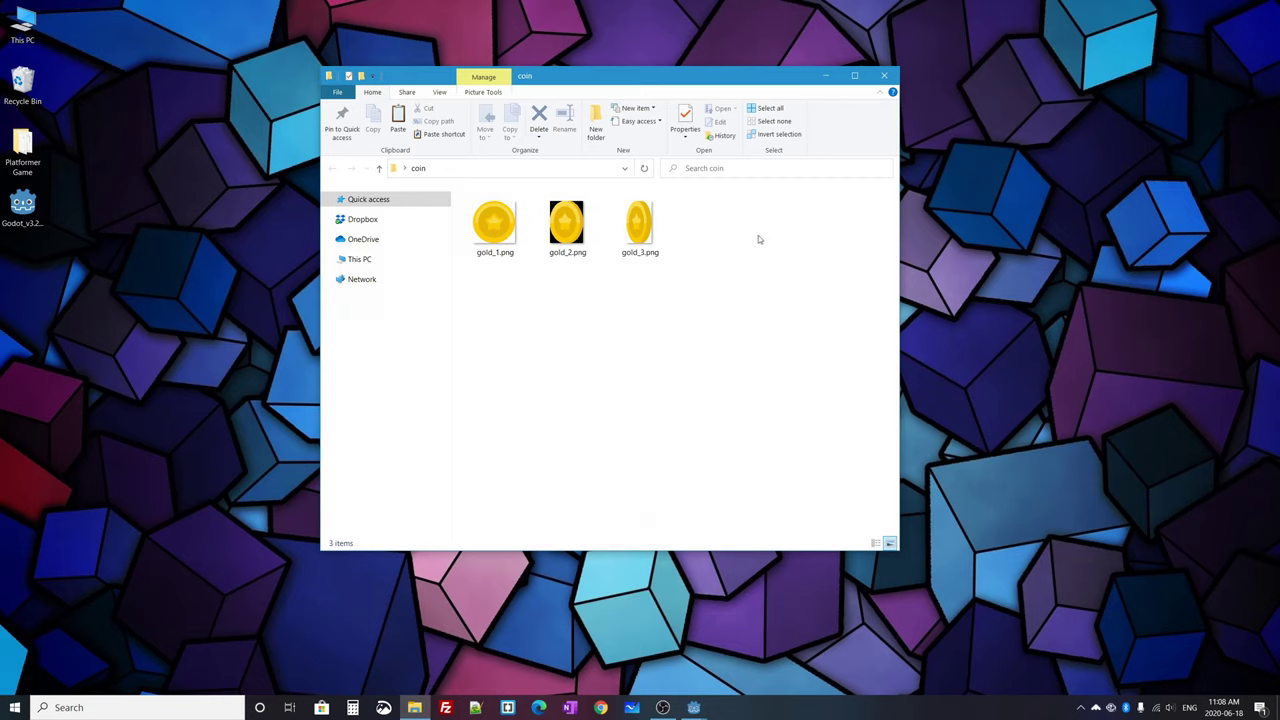
{"action": "left_click", "coordinate": [884, 75]}
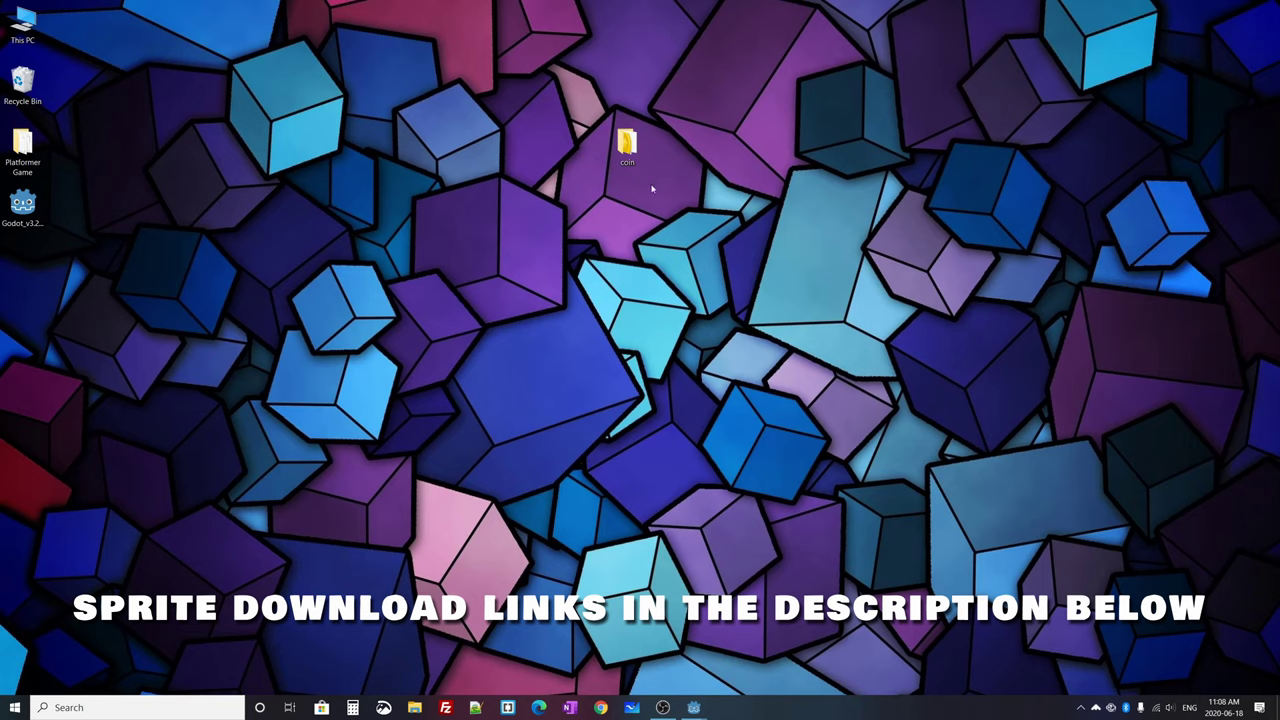
Step: Copy the desktop's coin folder into the ASSETS folder of Platformer Game and check the copied images
{"action": "right_click", "coordinate": [624, 138]}
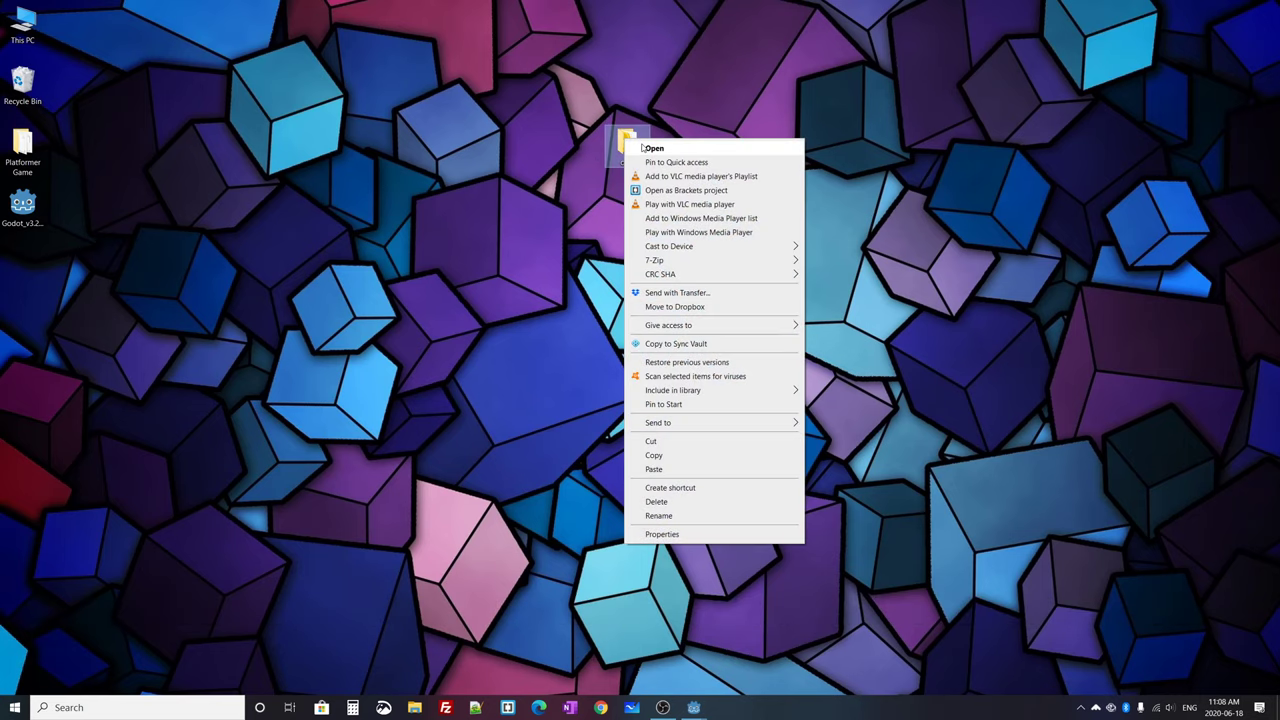
{"action": "left_click", "coordinate": [663, 456]}
{"action": "left_click_drag", "start_coordinate": [34, 148], "coordinate": [166, 205]}
{"action": "double_click", "coordinate": [163, 206]}
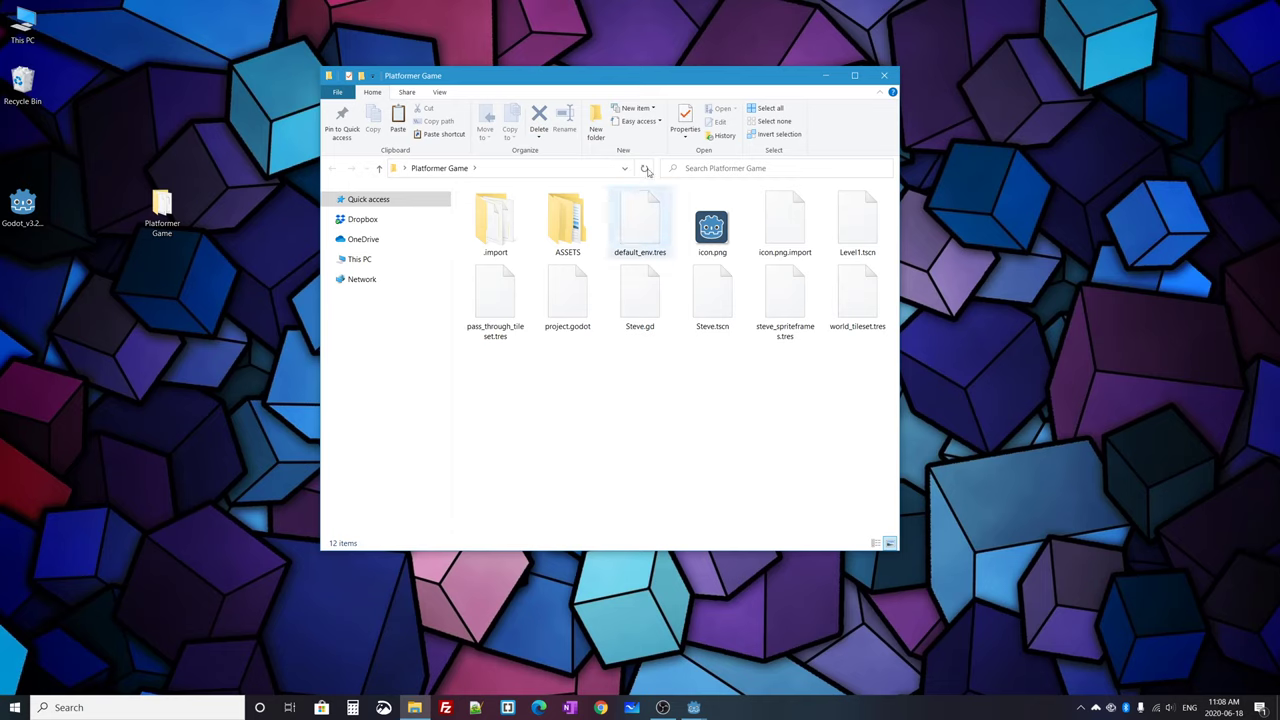
{"action": "double_click", "coordinate": [567, 220]}
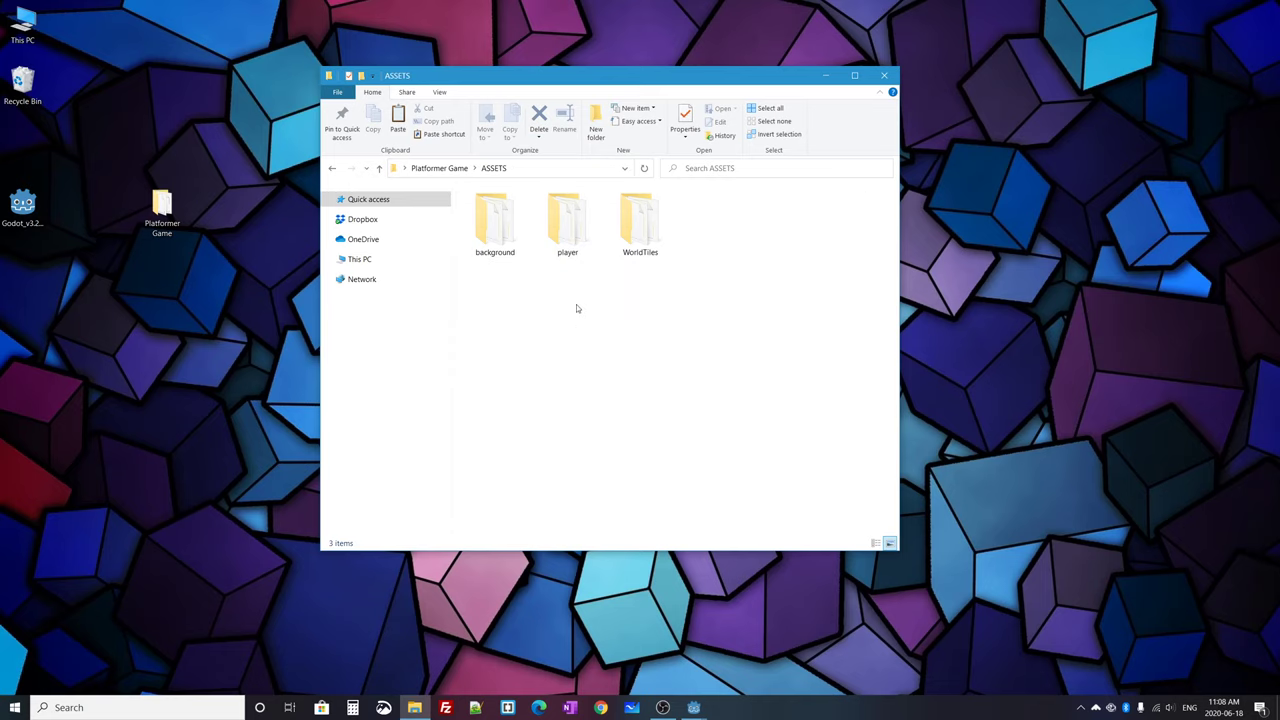
{"action": "right_click", "coordinate": [751, 233]}
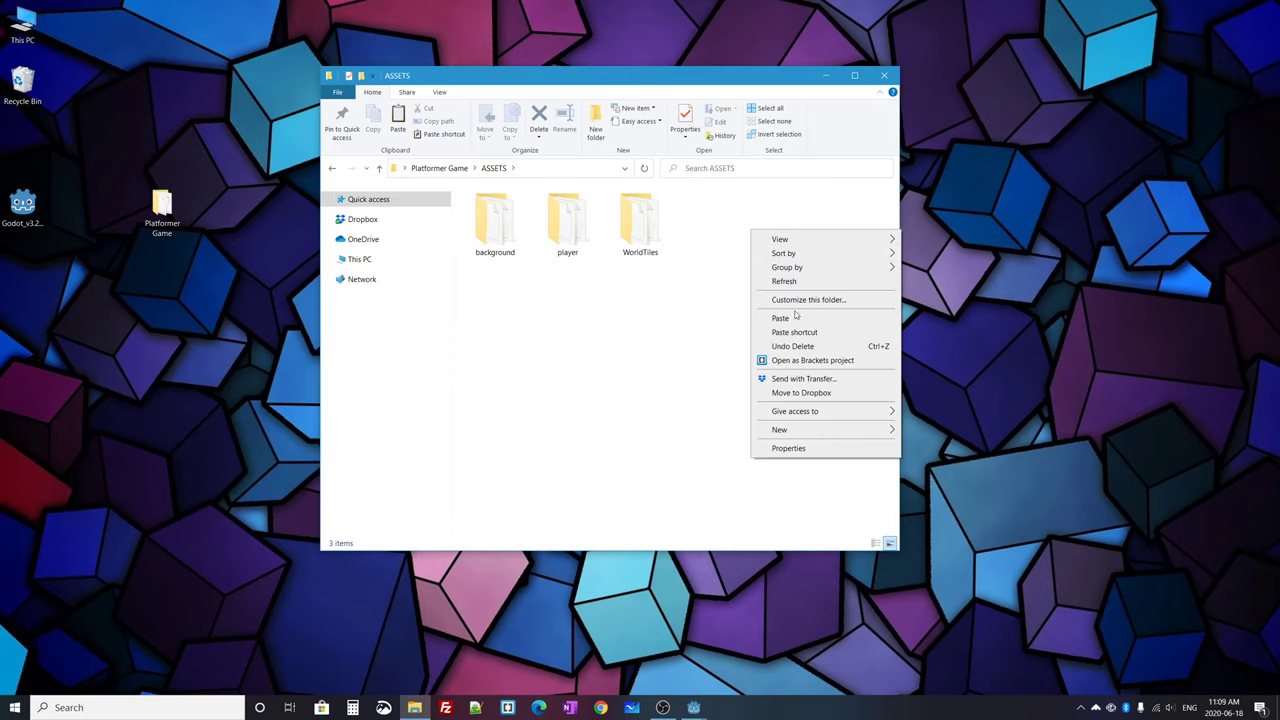
{"action": "left_click", "coordinate": [795, 322]}
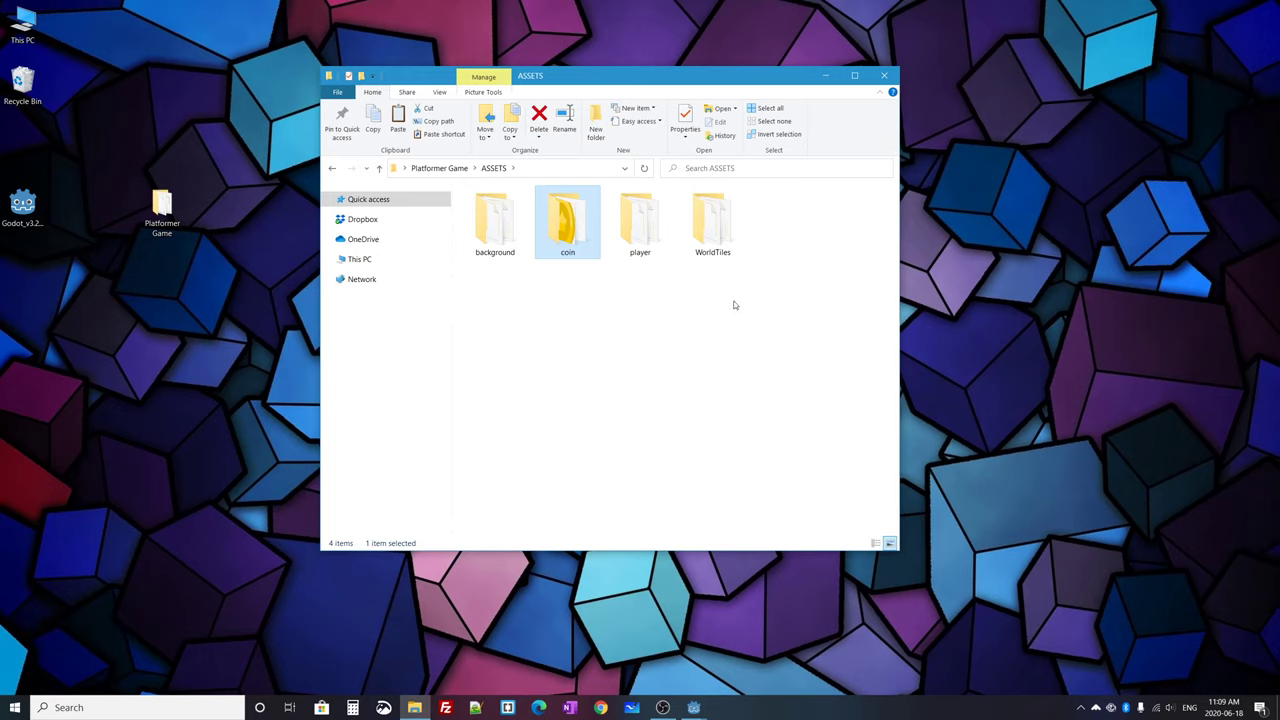
{"action": "double_click", "coordinate": [554, 220]}
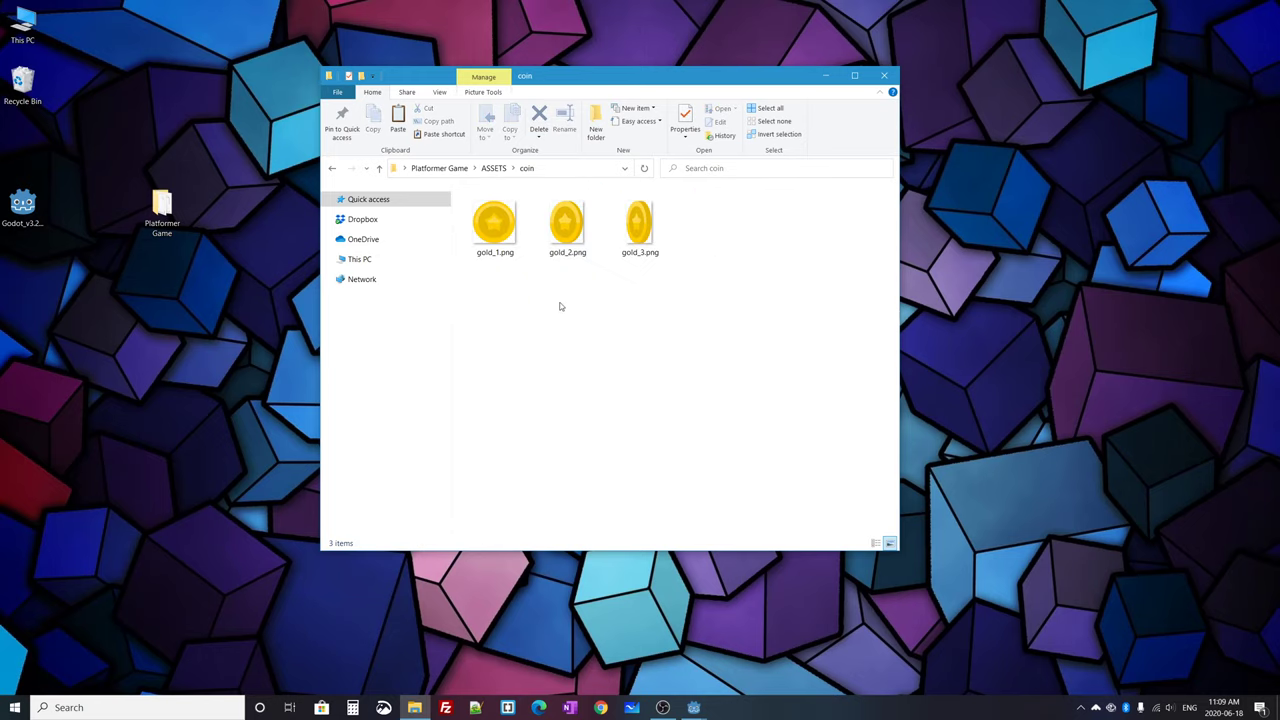
{"action": "left_click", "coordinate": [884, 75]}
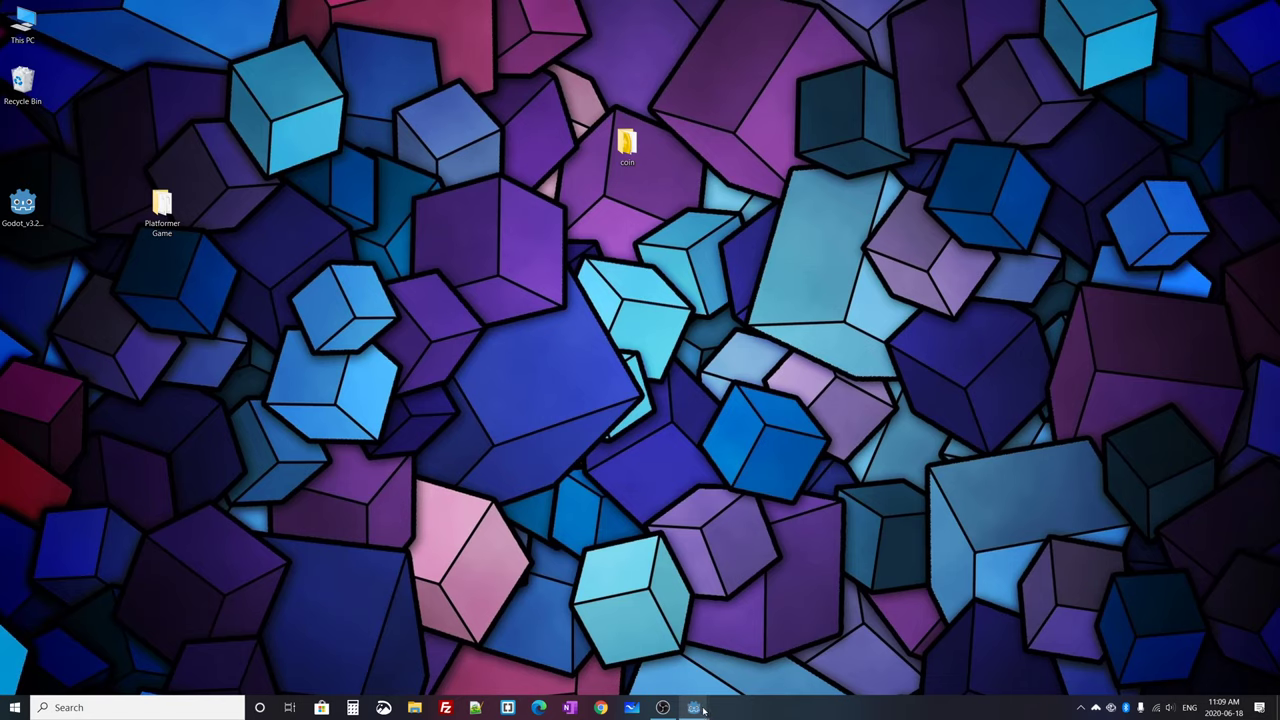
Step: Switch back to the Godot editor and expand the coin folder in the project's ASSETS to view its images
{"action": "left_click", "coordinate": [694, 707]}
{"action": "left_click", "coordinate": [752, 650]}
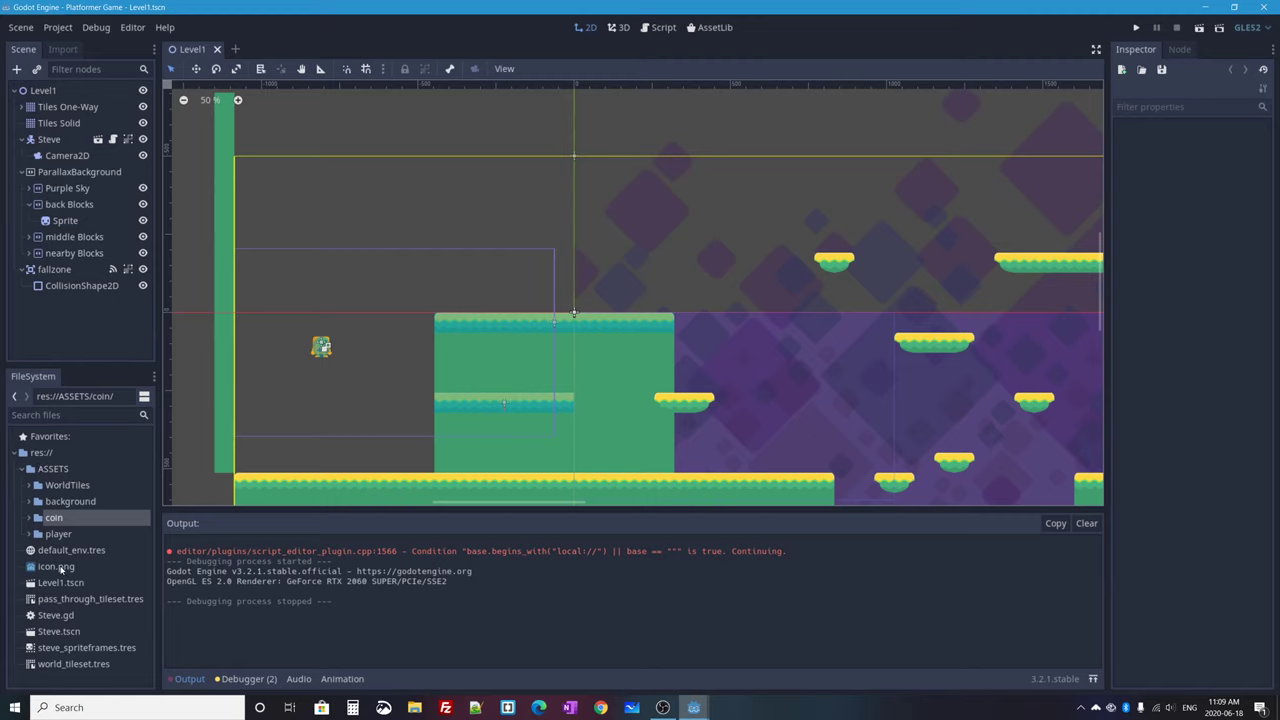
{"action": "left_click", "coordinate": [28, 518]}
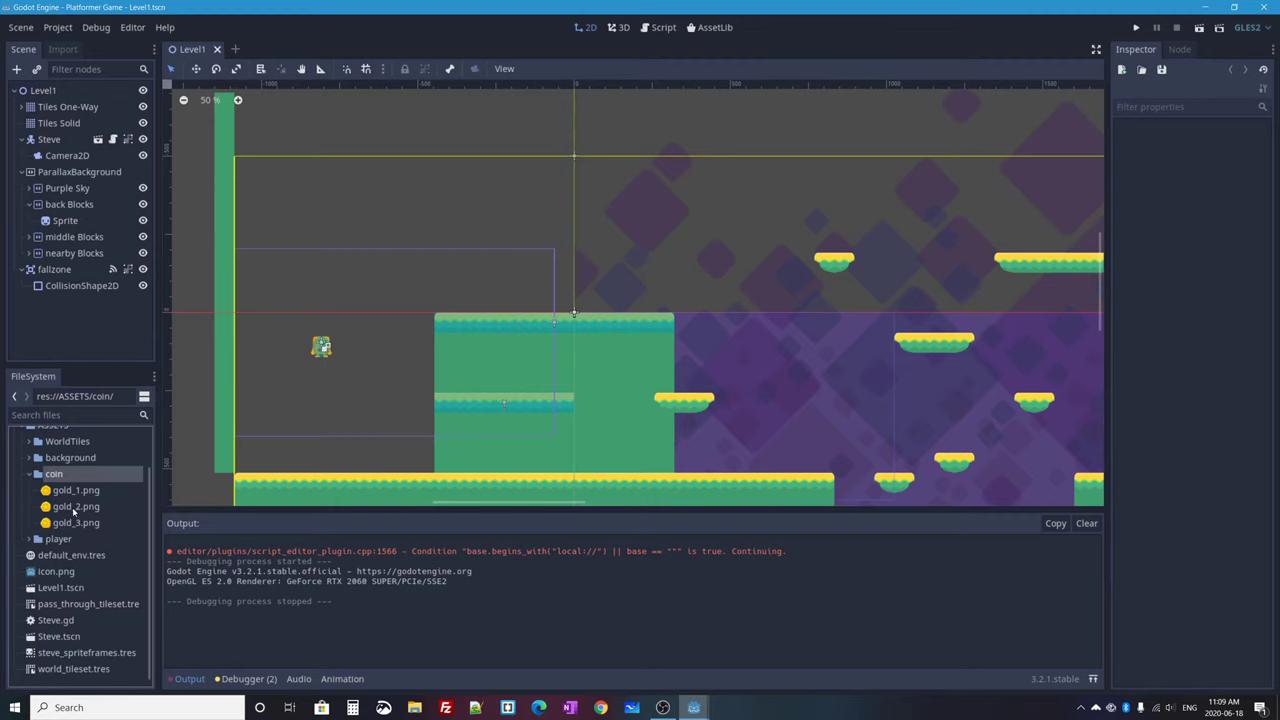
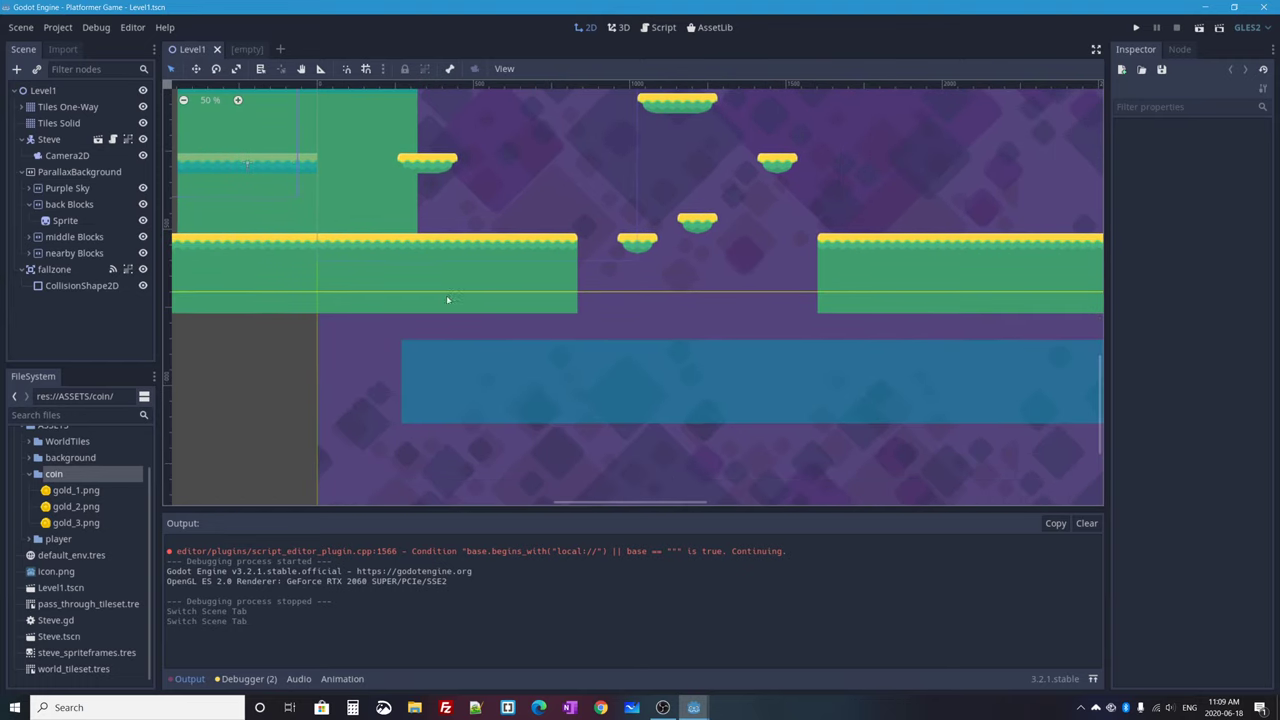
Step: Examine the Level1 layout from end to end, including the platforms, the gaps and the fallzone beneath them
{"action": "scroll", "coordinate": [1058, 375], "scroll_direction": "right", "scroll_amount": 8}
{"action": "scroll", "coordinate": [1055, 360], "scroll_direction": "down", "scroll_amount": 1}
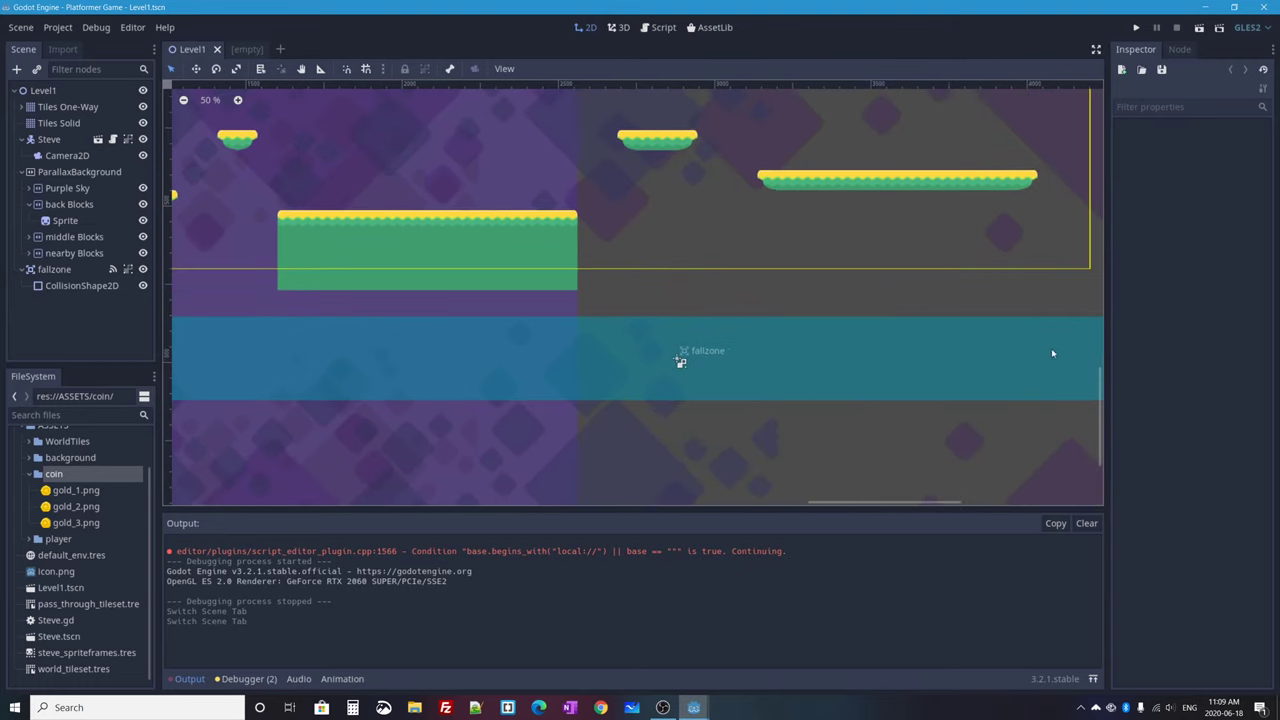
{"action": "scroll", "coordinate": [609, 320], "scroll_direction": "right", "scroll_amount": 3}
{"action": "scroll", "coordinate": [688, 357], "scroll_direction": "left", "scroll_amount": 10}
{"action": "scroll", "coordinate": [688, 357], "scroll_direction": "up", "scroll_amount": 2}
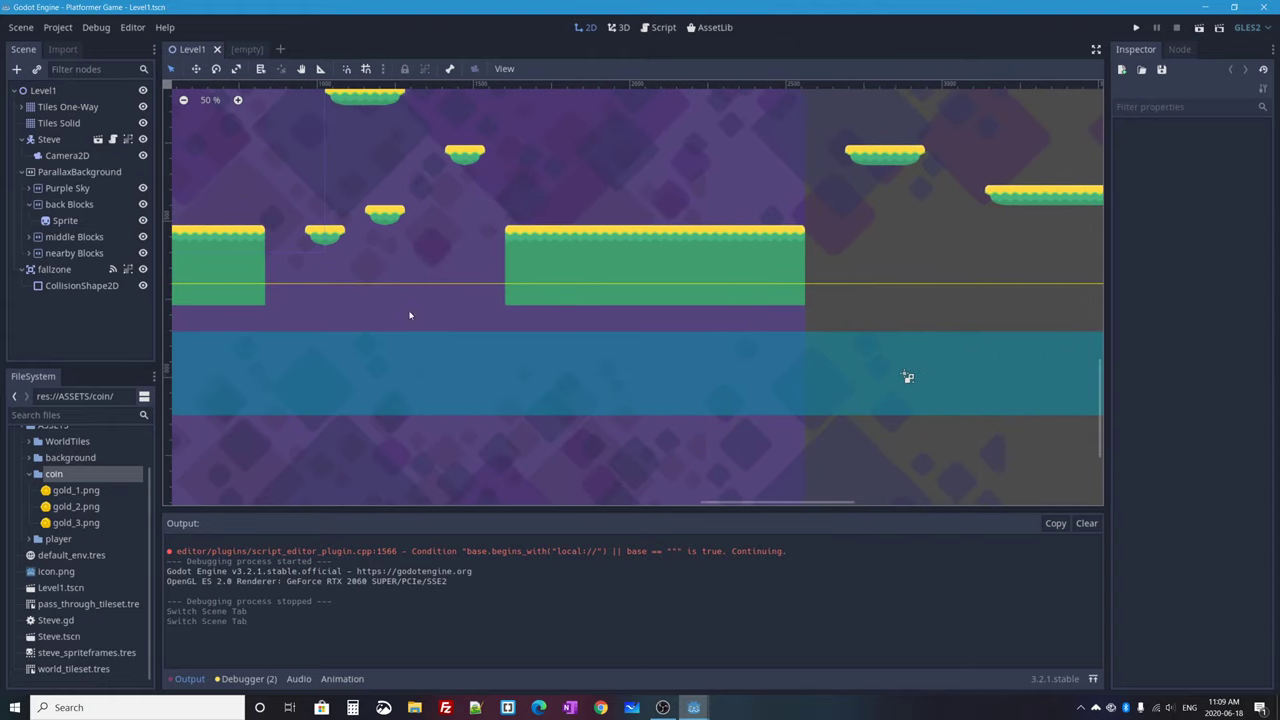
{"action": "scroll", "coordinate": [283, 157], "scroll_direction": "left", "scroll_amount": 1}
{"action": "scroll", "coordinate": [283, 157], "scroll_direction": "up", "scroll_amount": 1}
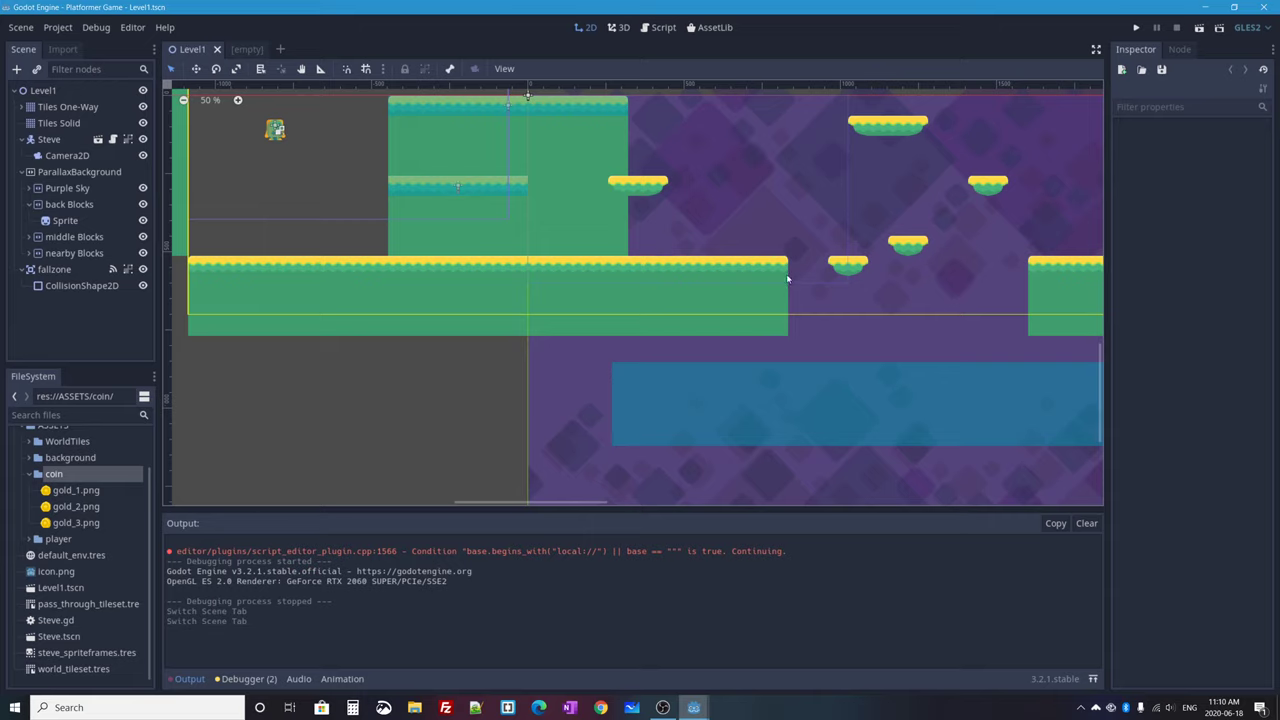
Step: Switch from Level1 to the empty scene and create an Area2D as its root node
{"action": "scroll", "coordinate": [758, 272], "scroll_direction": "up", "scroll_amount": 3}
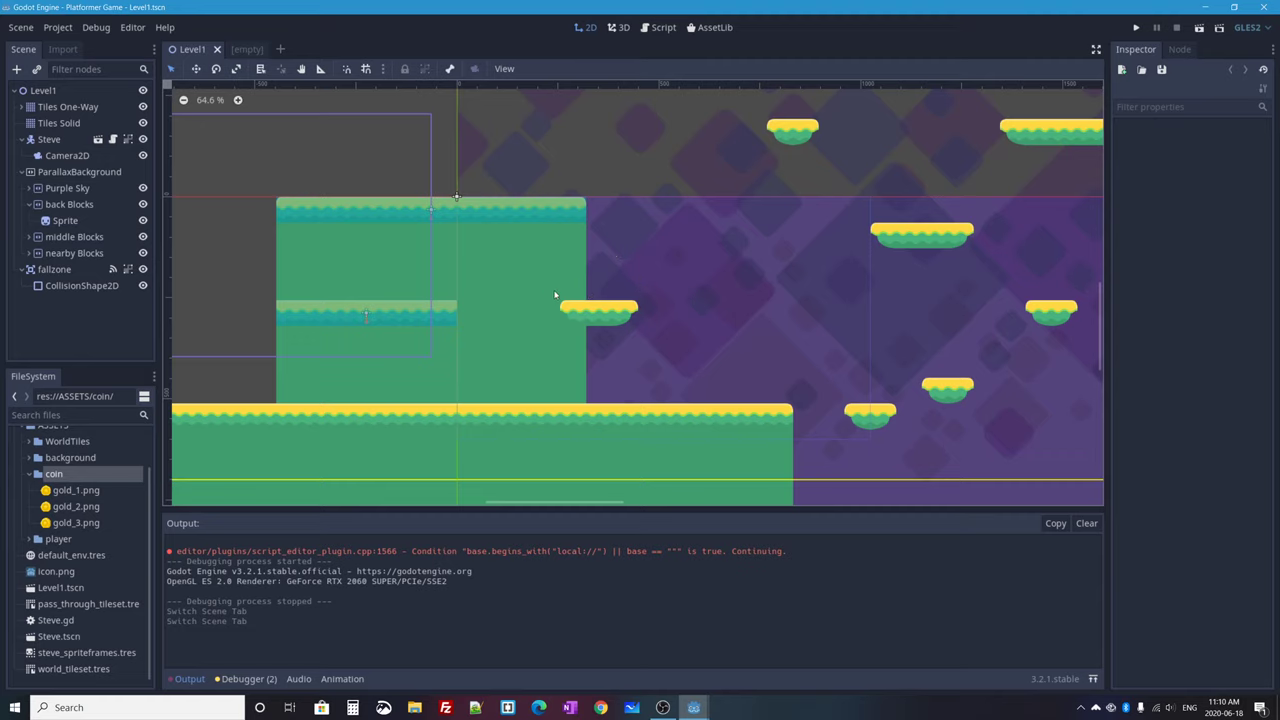
{"action": "scroll", "coordinate": [518, 296], "scroll_direction": "left", "scroll_amount": 4}
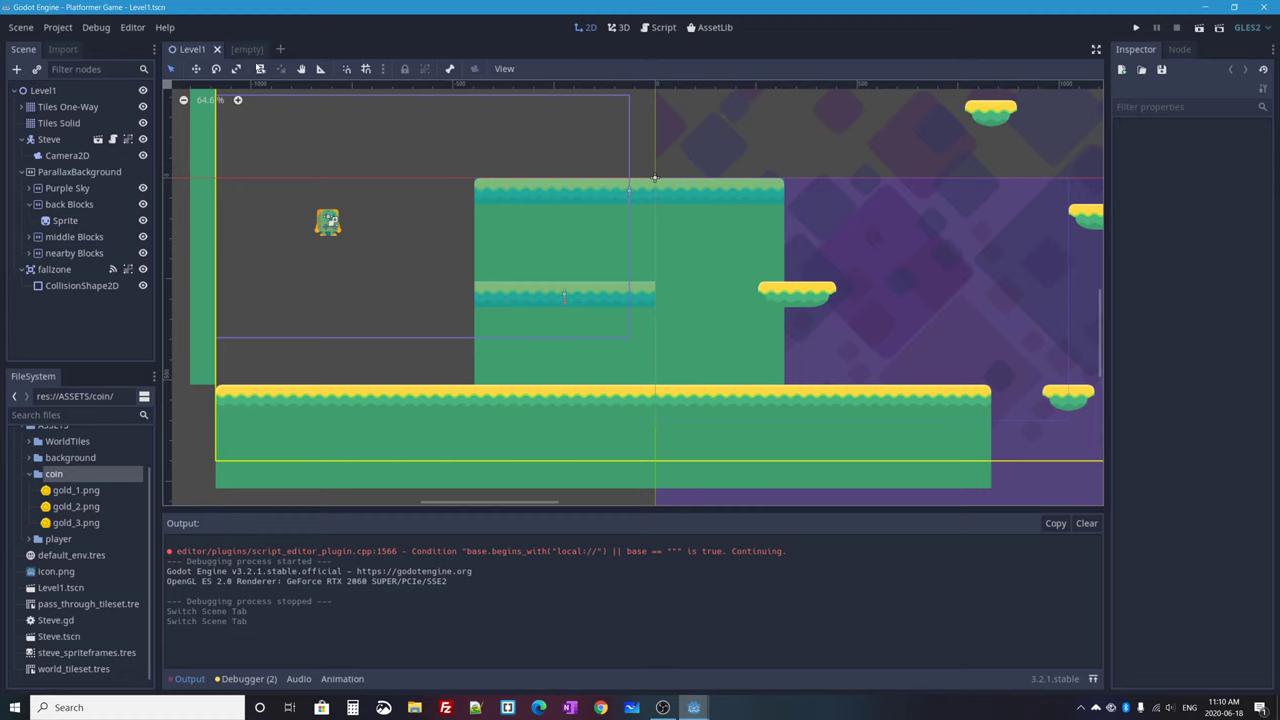
{"action": "left_click", "coordinate": [244, 50]}
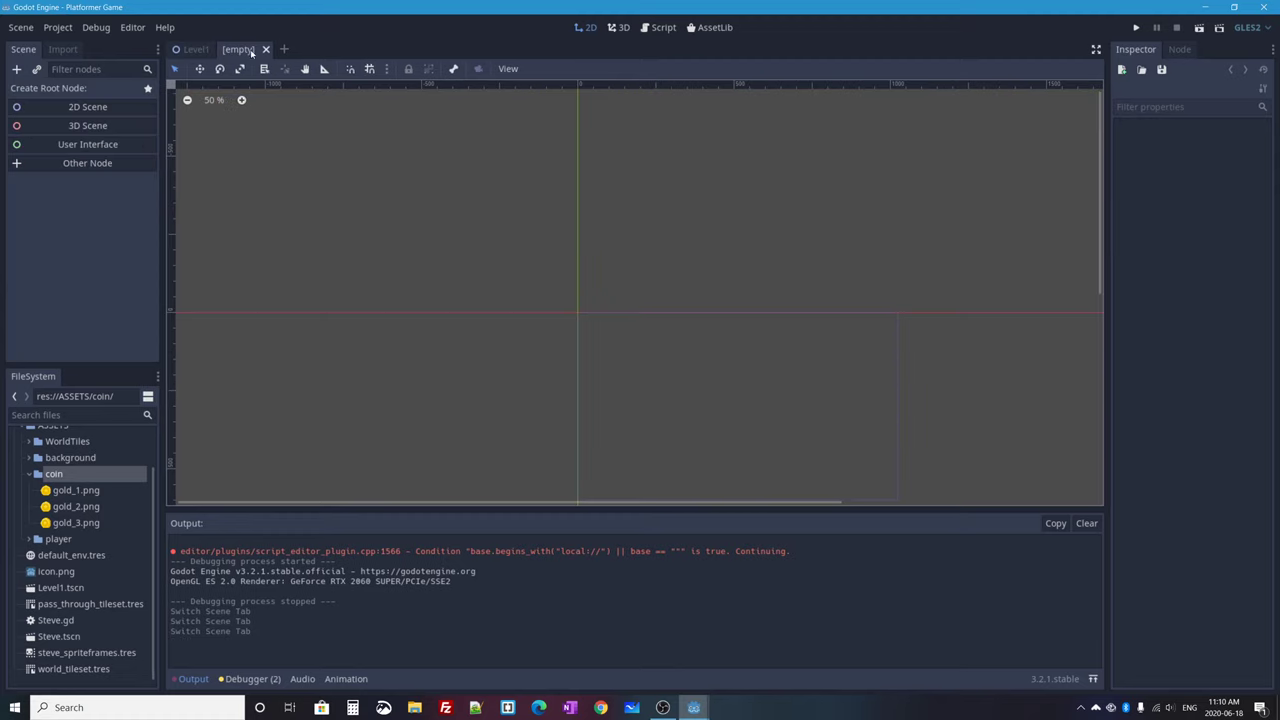
{"action": "left_click", "coordinate": [16, 70]}
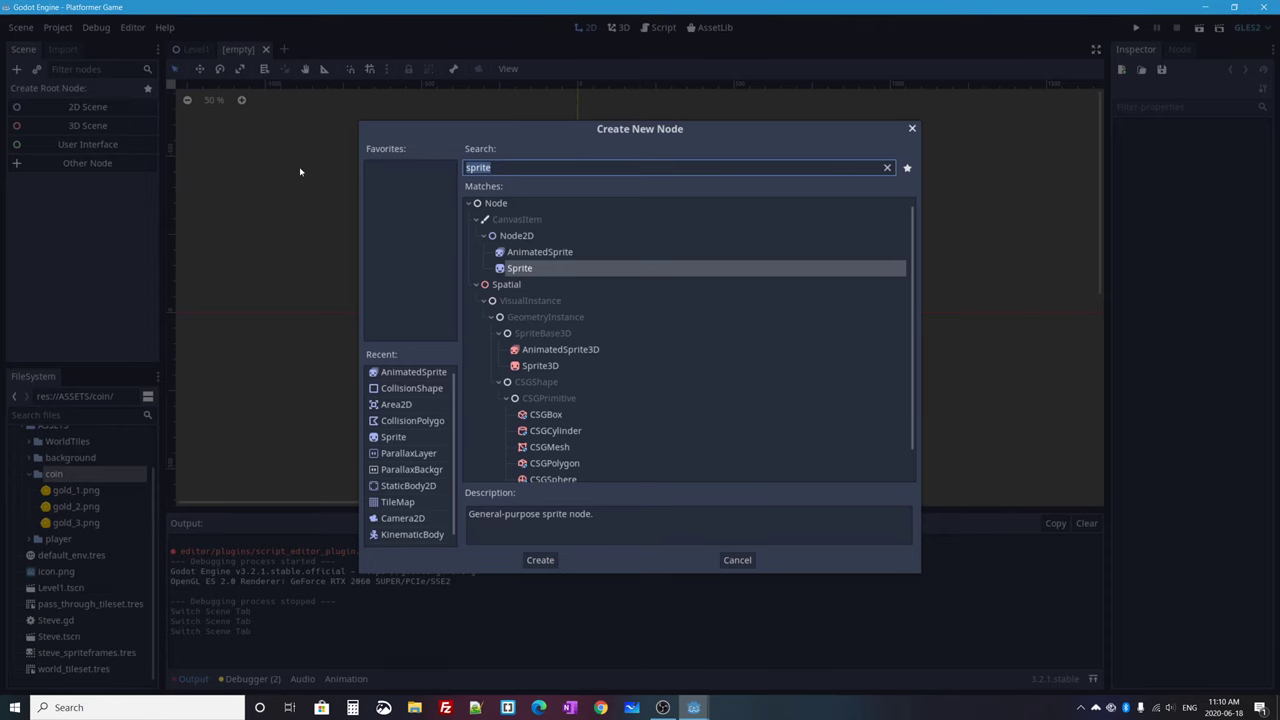
{"action": "key", "text": "BackSpace"}
{"action": "type", "text": "area"}
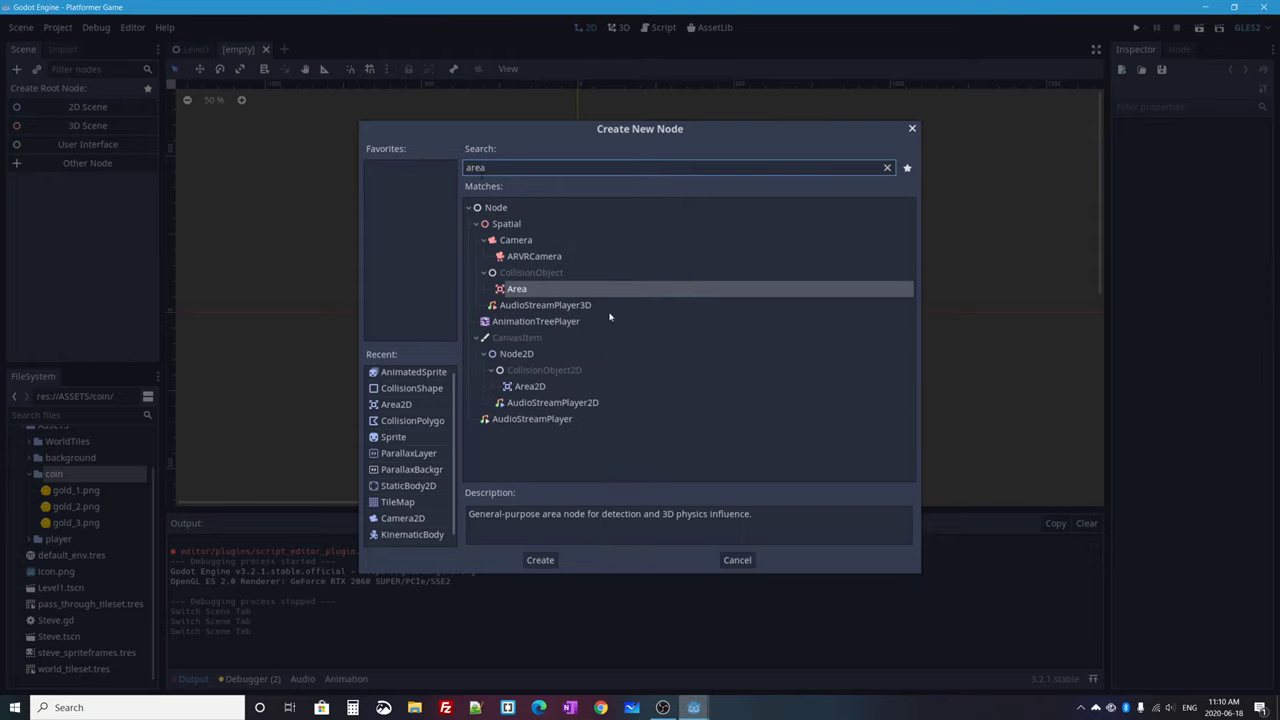
{"action": "double_click", "coordinate": [527, 387]}
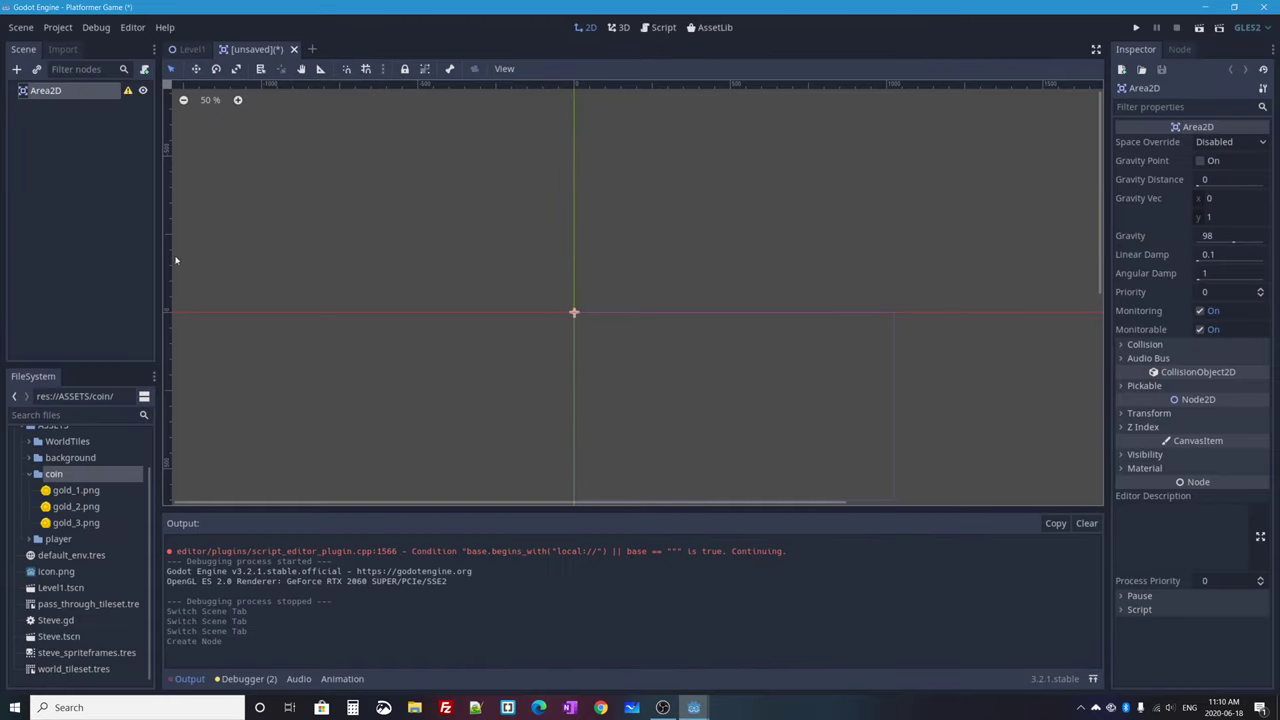
Step: Rename the Area2D root node as coin
{"action": "double_click", "coordinate": [45, 91]}
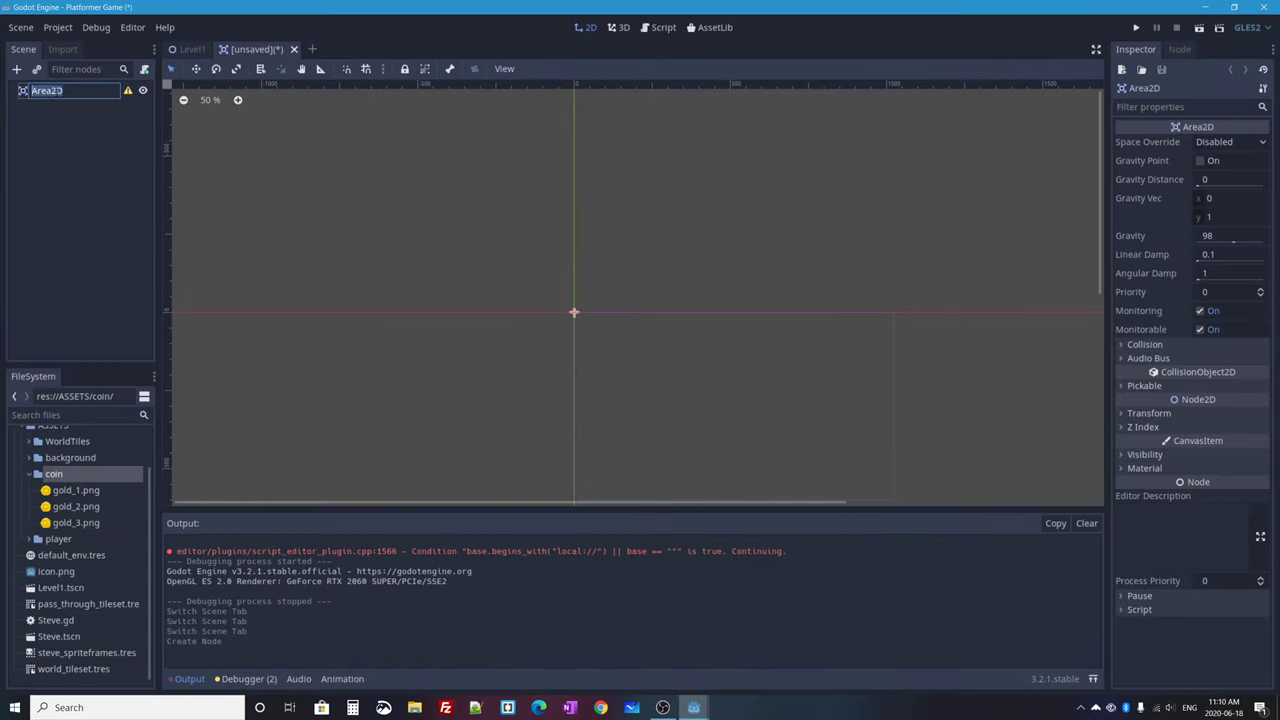
{"action": "type", "text": "coin"}
{"action": "key", "text": "Return"}
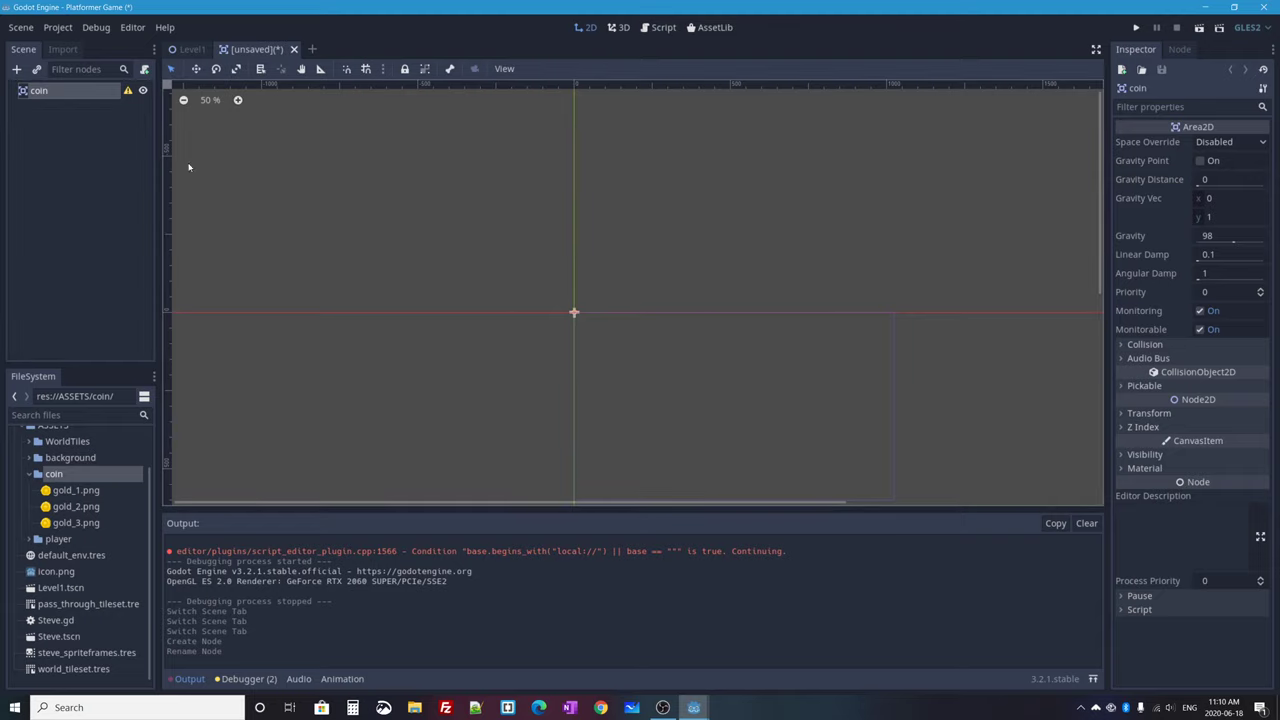
Step: Add a CollisionShape2D node as a child of the coin node
{"action": "left_click", "coordinate": [16, 69]}
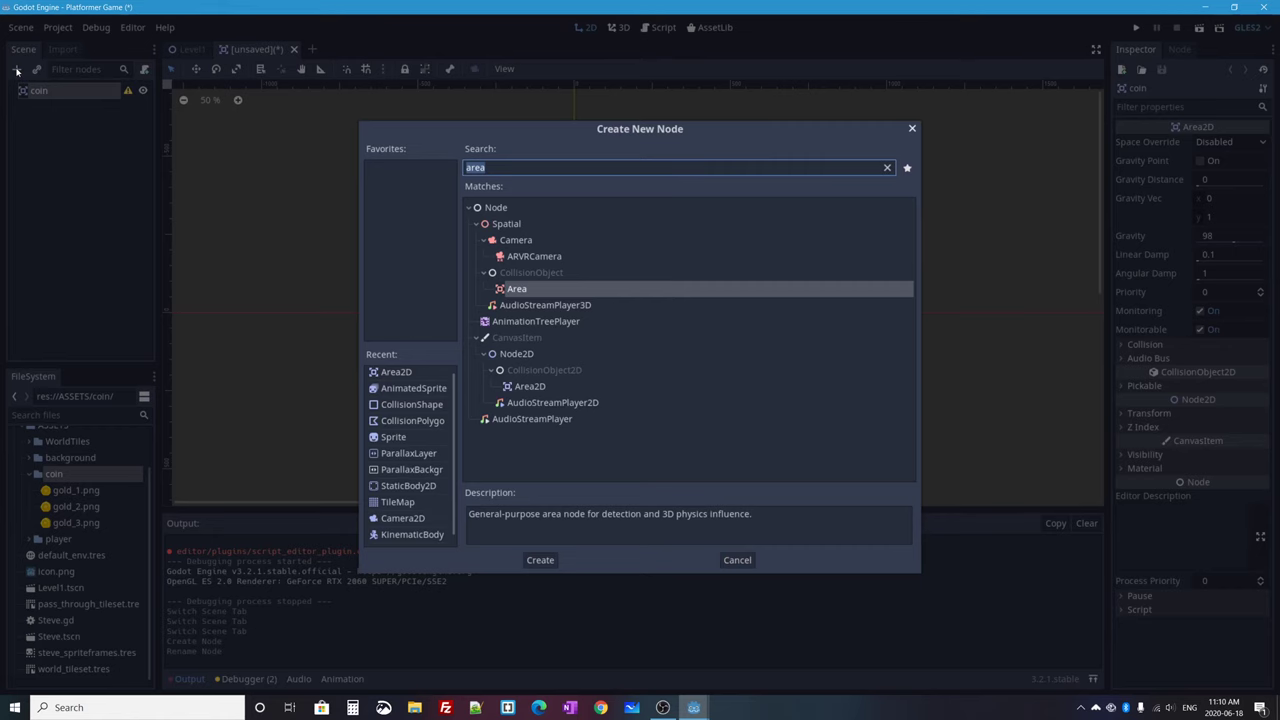
{"action": "type", "text": "collision"}
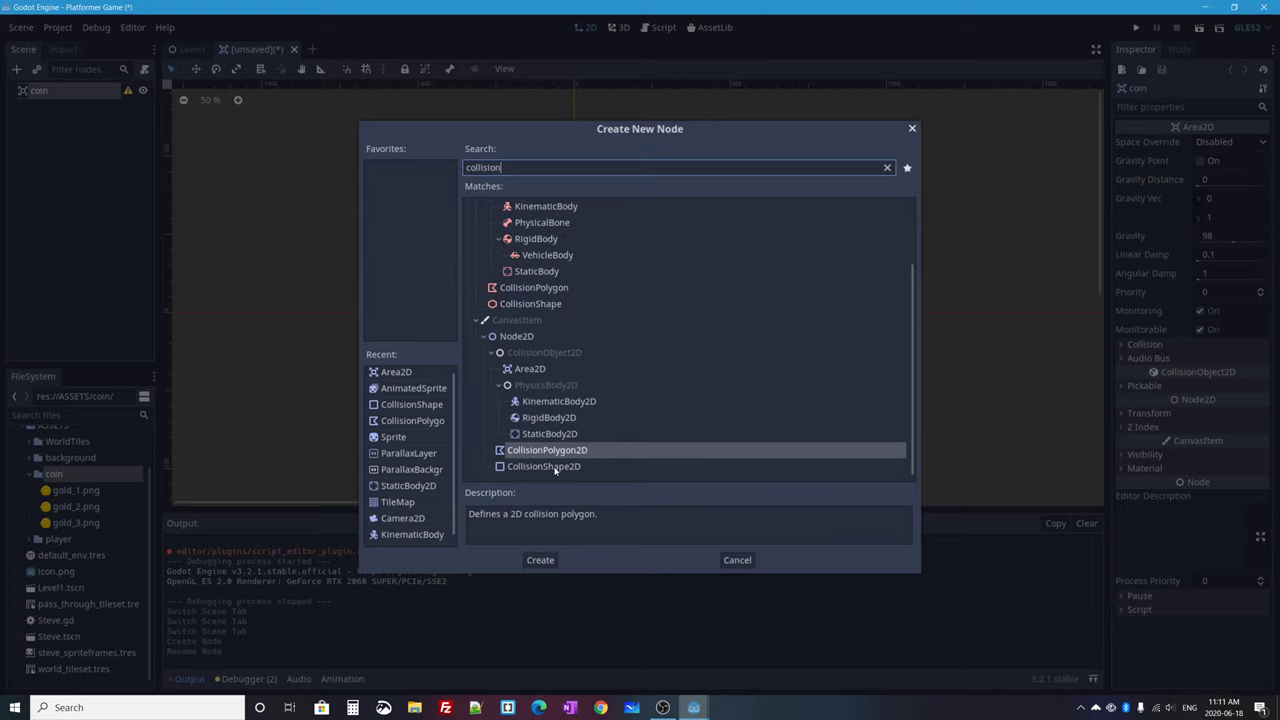
{"action": "left_click", "coordinate": [558, 467]}
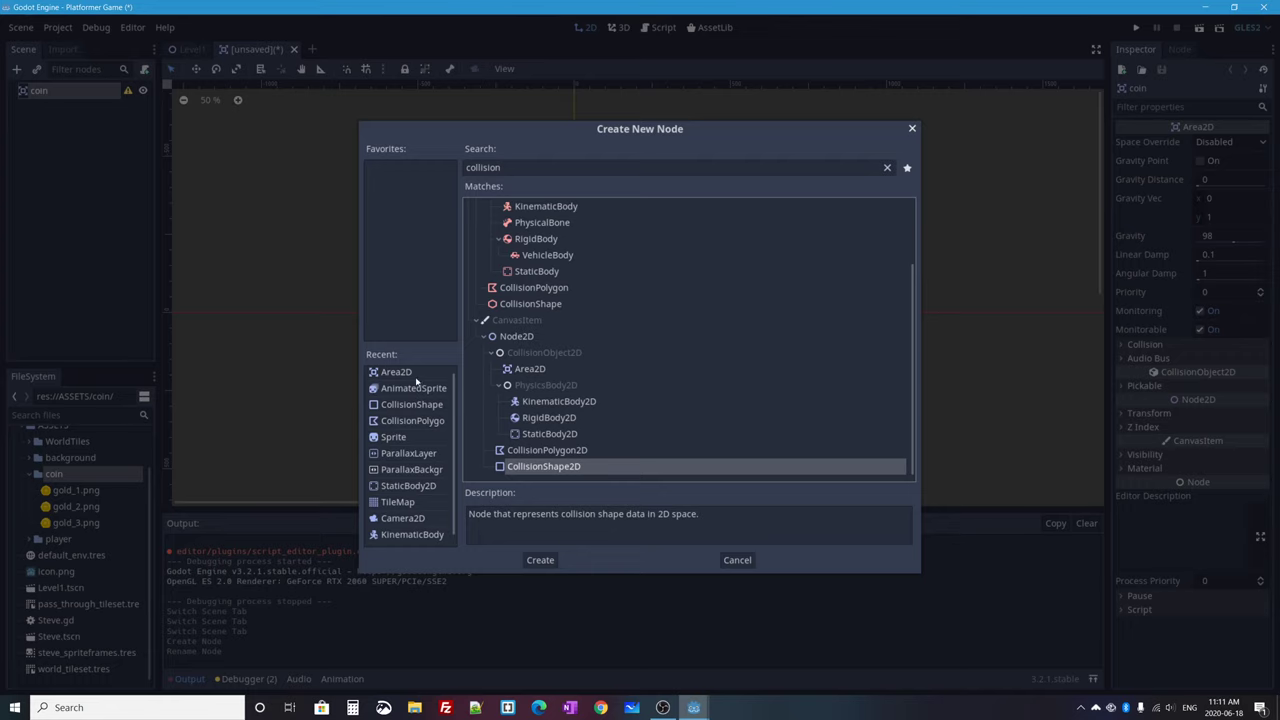
{"action": "double_click", "coordinate": [511, 467]}
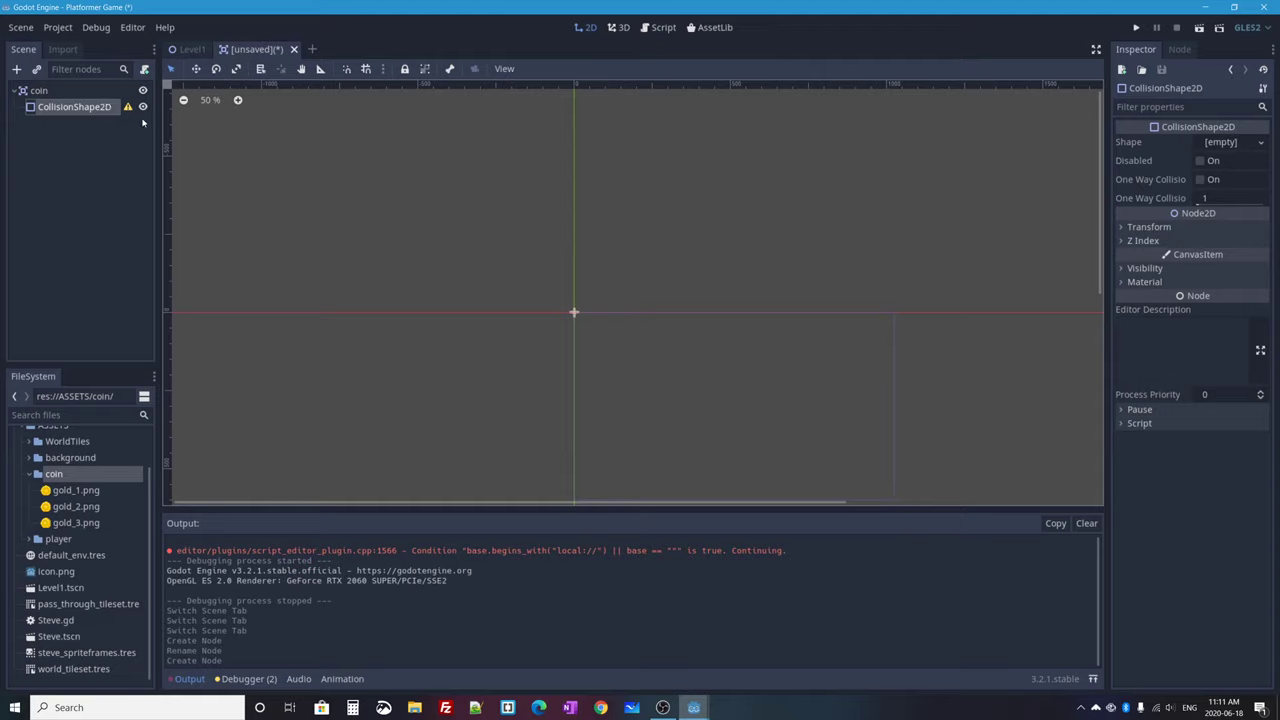
Step: Add an AnimatedSprite node as another direct child of the coin node
{"action": "left_click", "coordinate": [33, 93]}
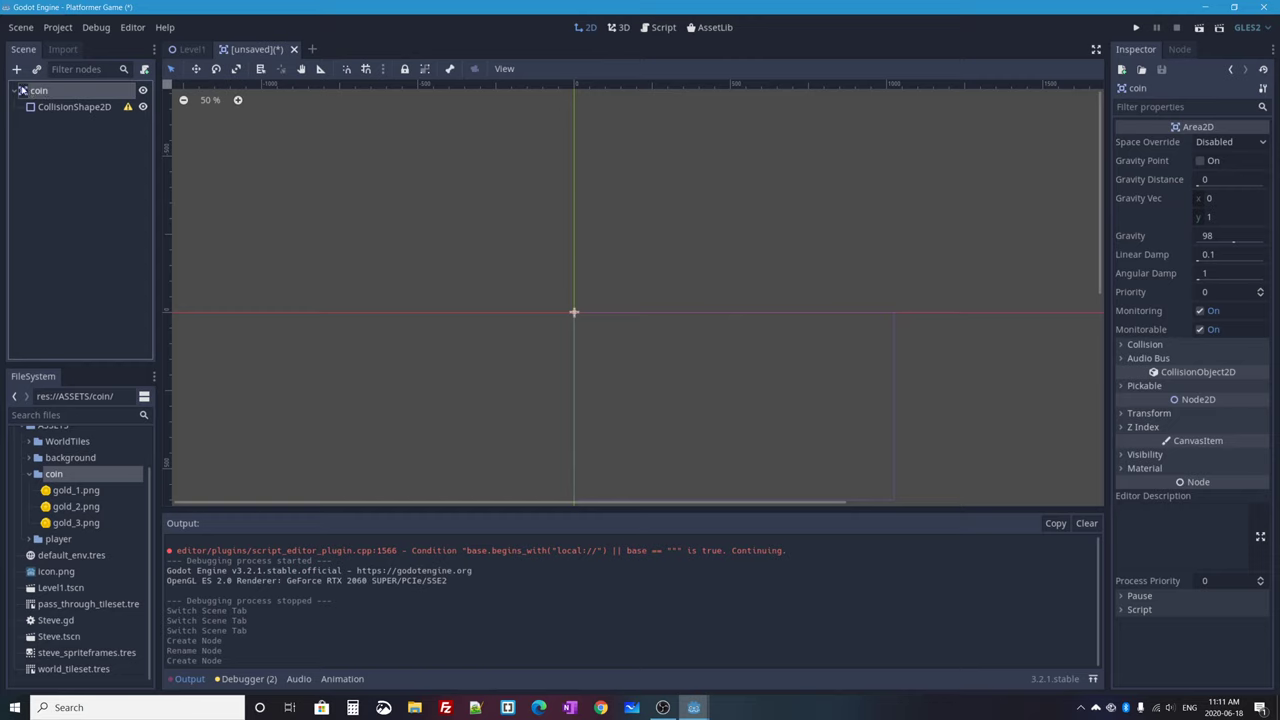
{"action": "left_click", "coordinate": [16, 69]}
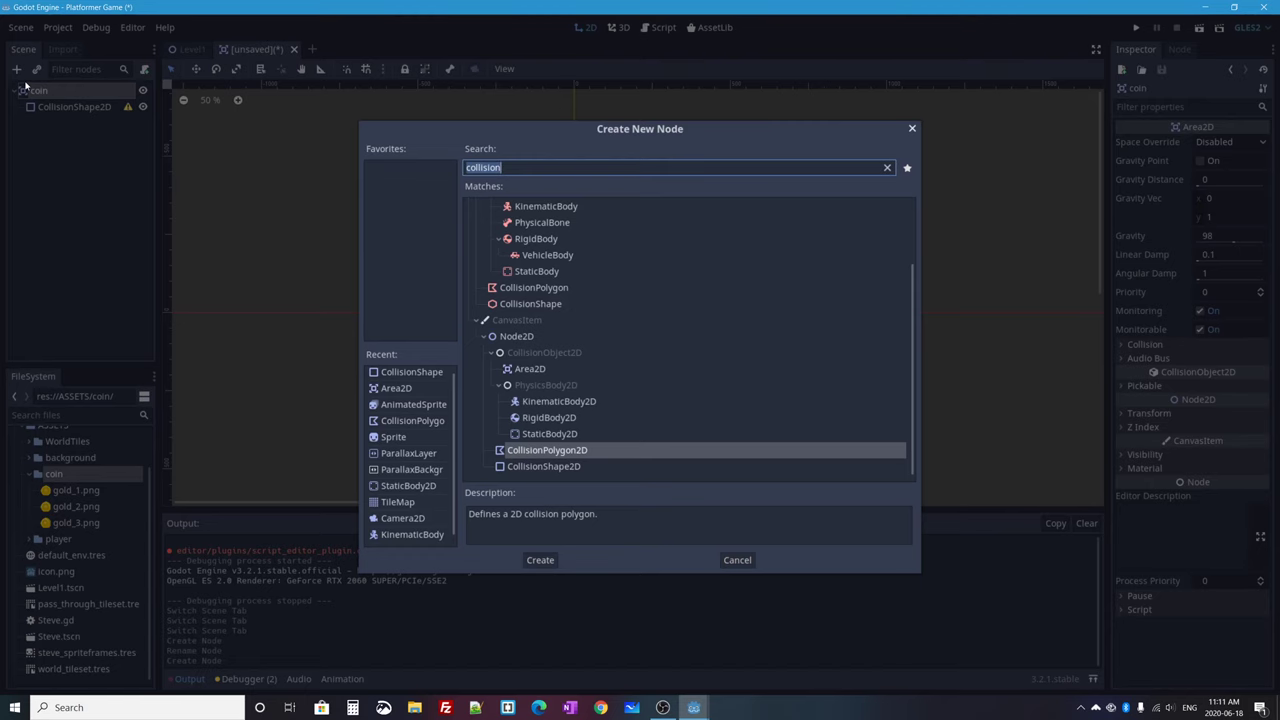
{"action": "type", "text": "animated"}
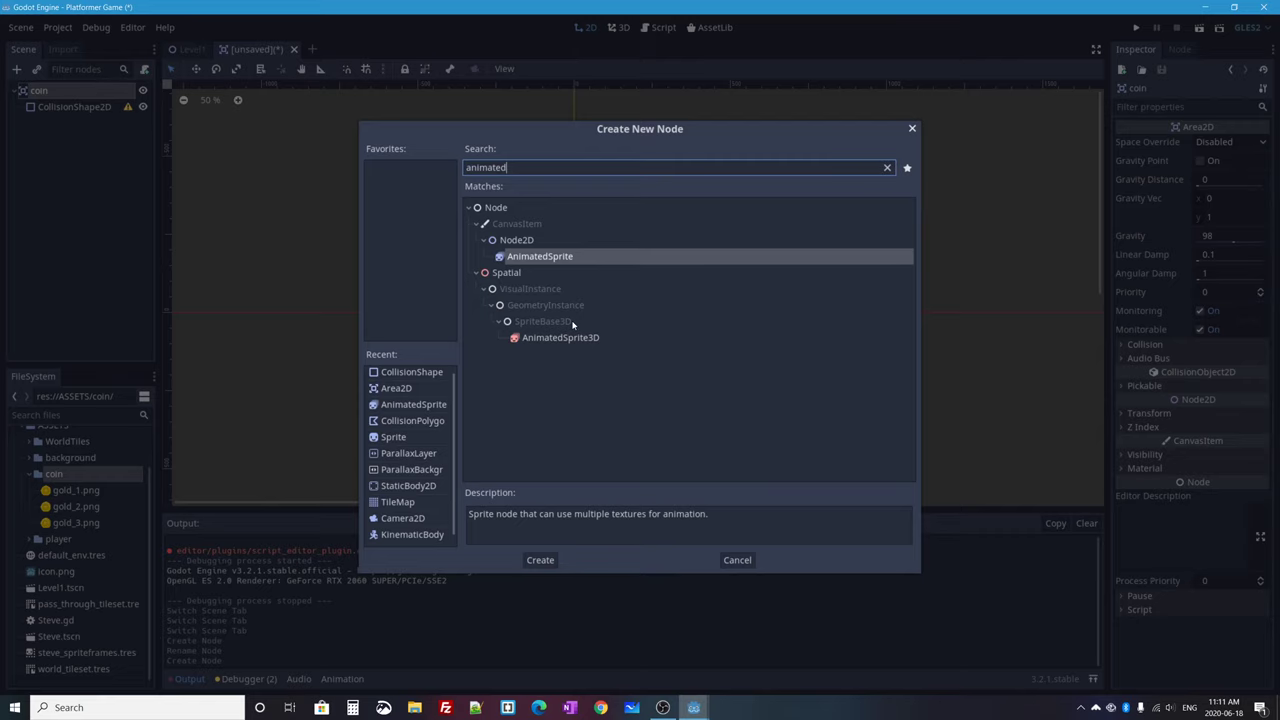
{"action": "double_click", "coordinate": [542, 258]}
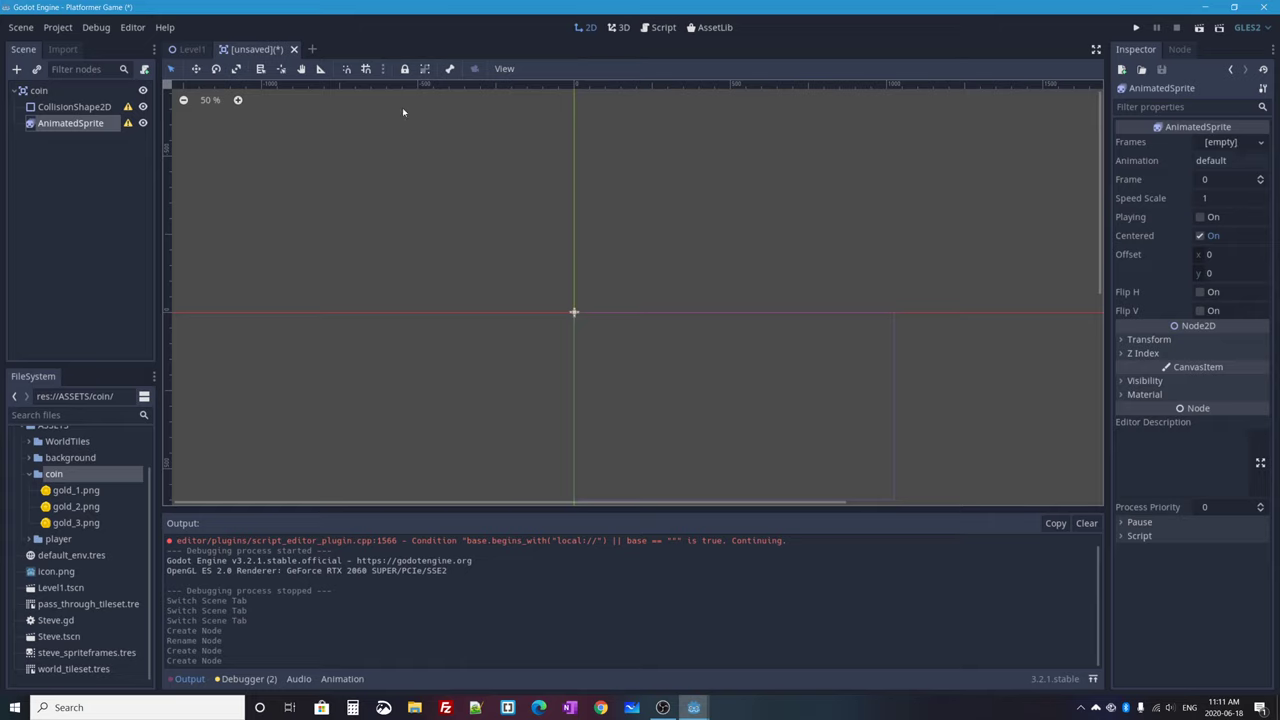
Step: Look at the Steve character up close in Level1 and return to the unsaved coin scene
{"action": "left_click", "coordinate": [191, 49]}
{"action": "scroll", "coordinate": [309, 151], "scroll_direction": "up", "scroll_amount": 3}
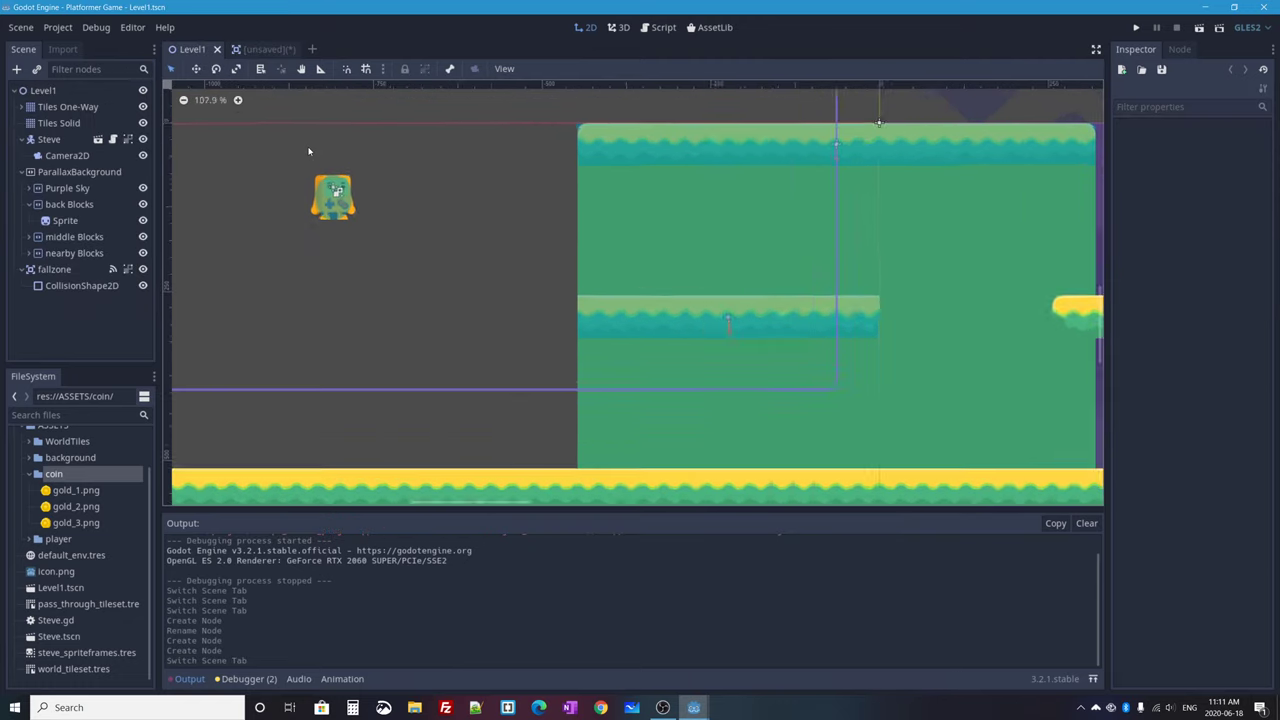
{"action": "scroll", "coordinate": [309, 151], "scroll_direction": "up", "scroll_amount": 2}
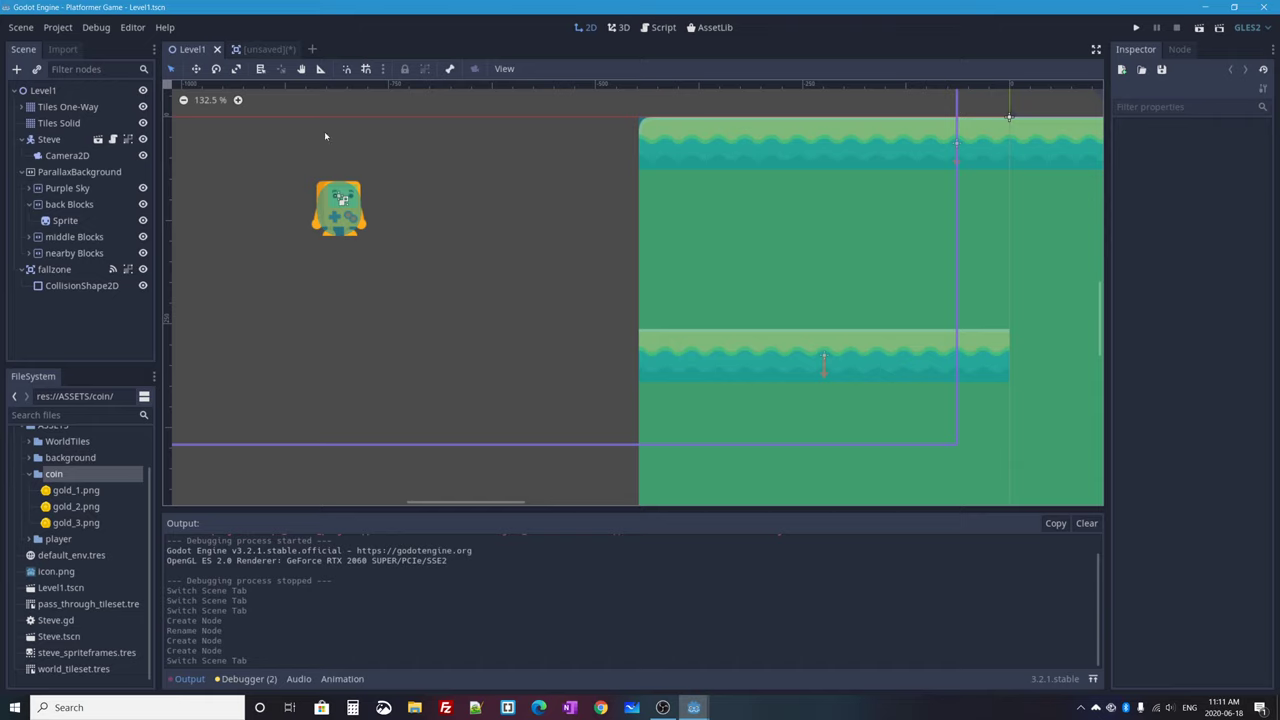
{"action": "left_click", "coordinate": [254, 48]}
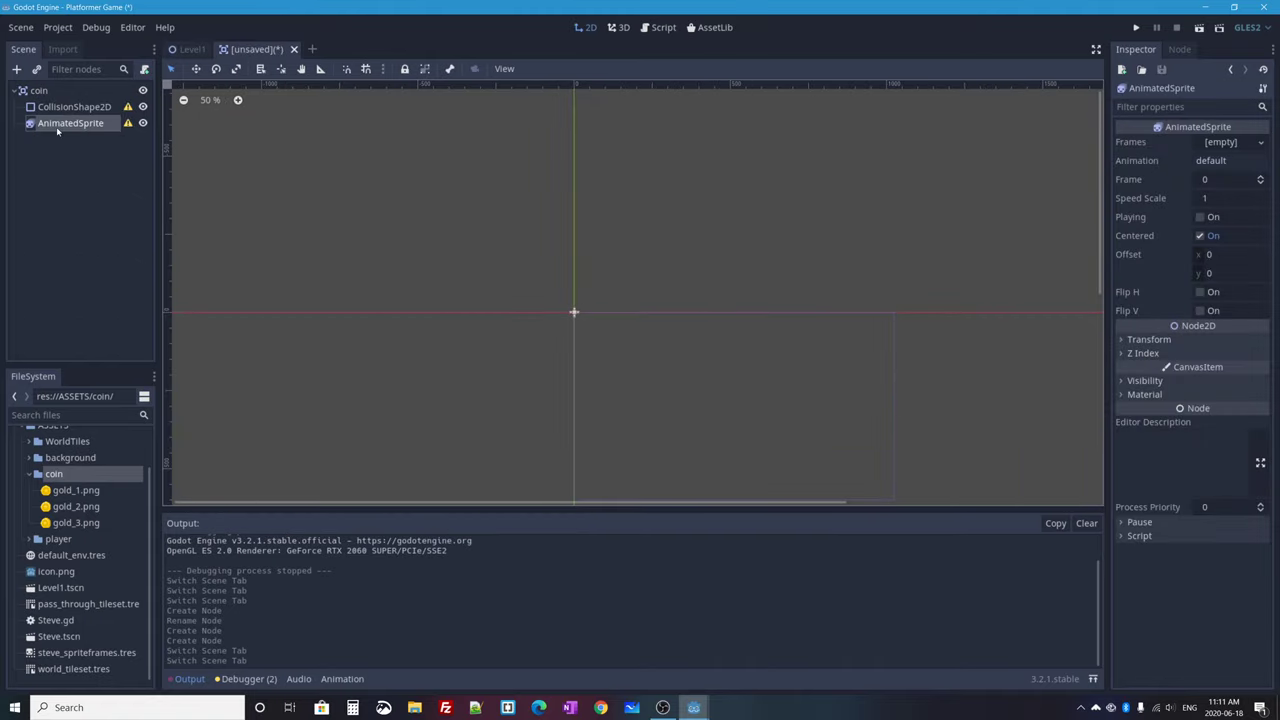
Step: Assign a new SpriteFrames resource to the AnimatedSprite and open it in an enlarged frames editor
{"action": "left_click", "coordinate": [1261, 143]}
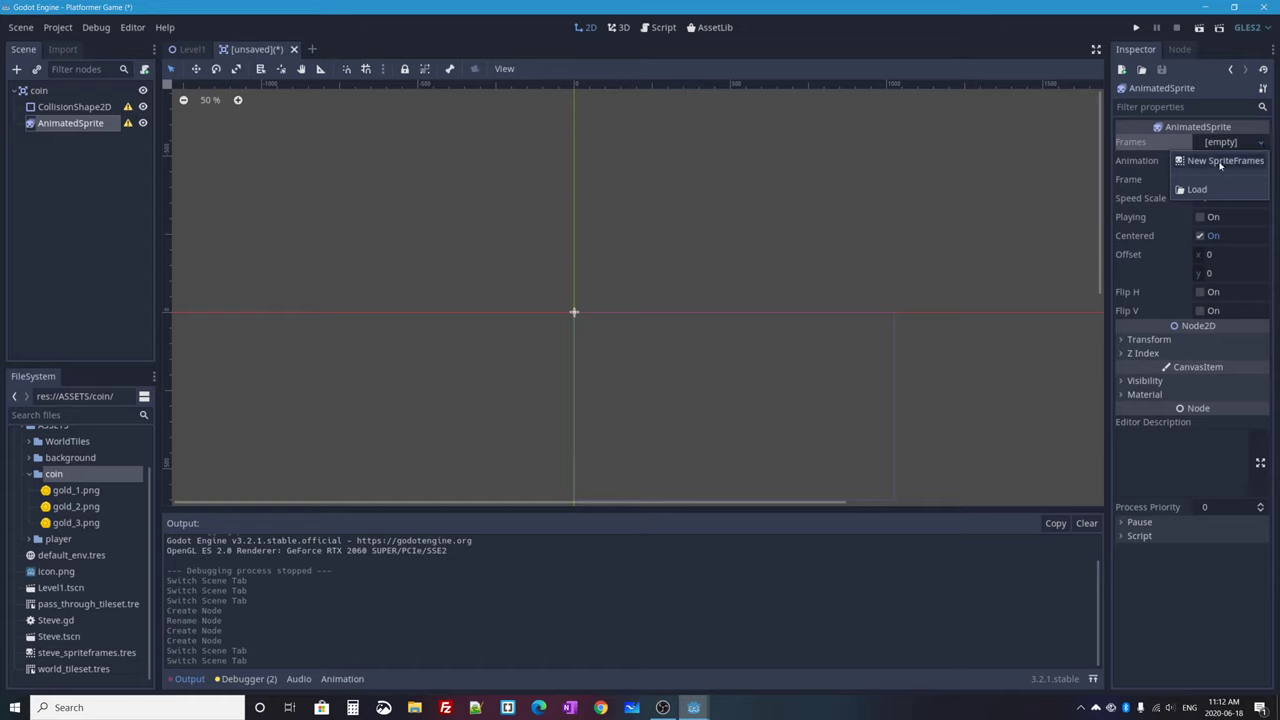
{"action": "left_click", "coordinate": [1220, 163]}
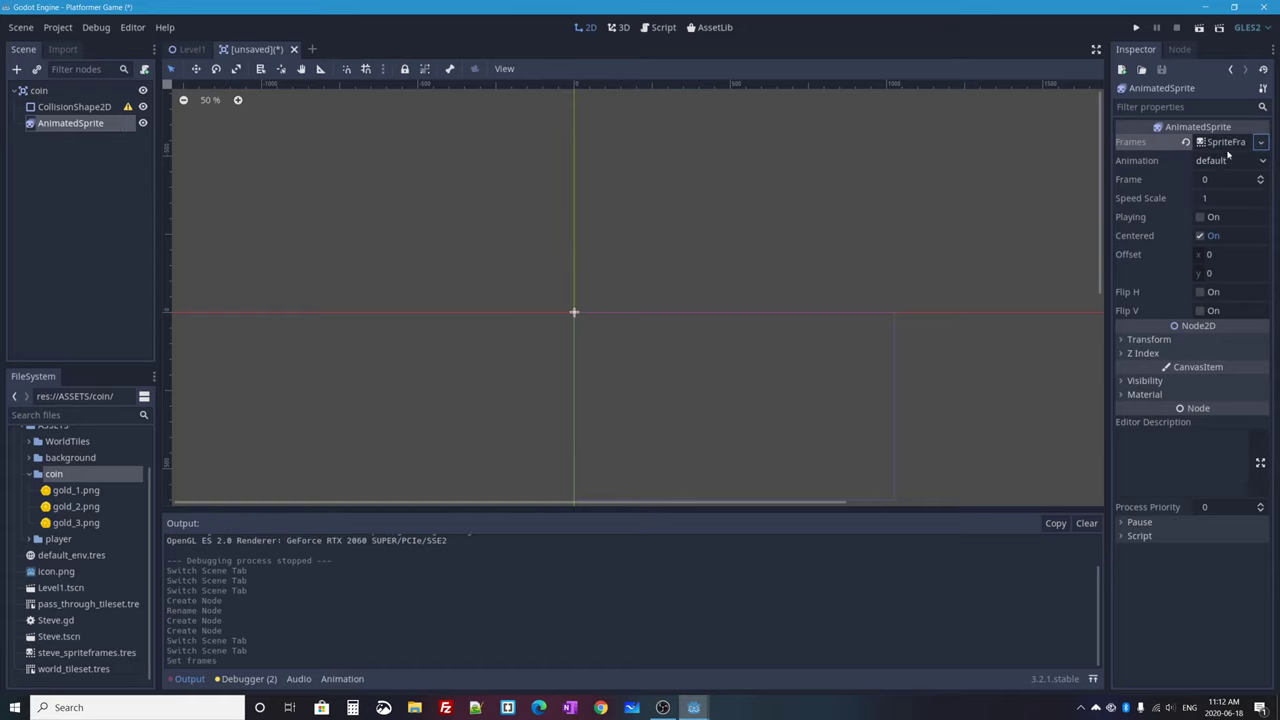
{"action": "left_click", "coordinate": [1230, 143]}
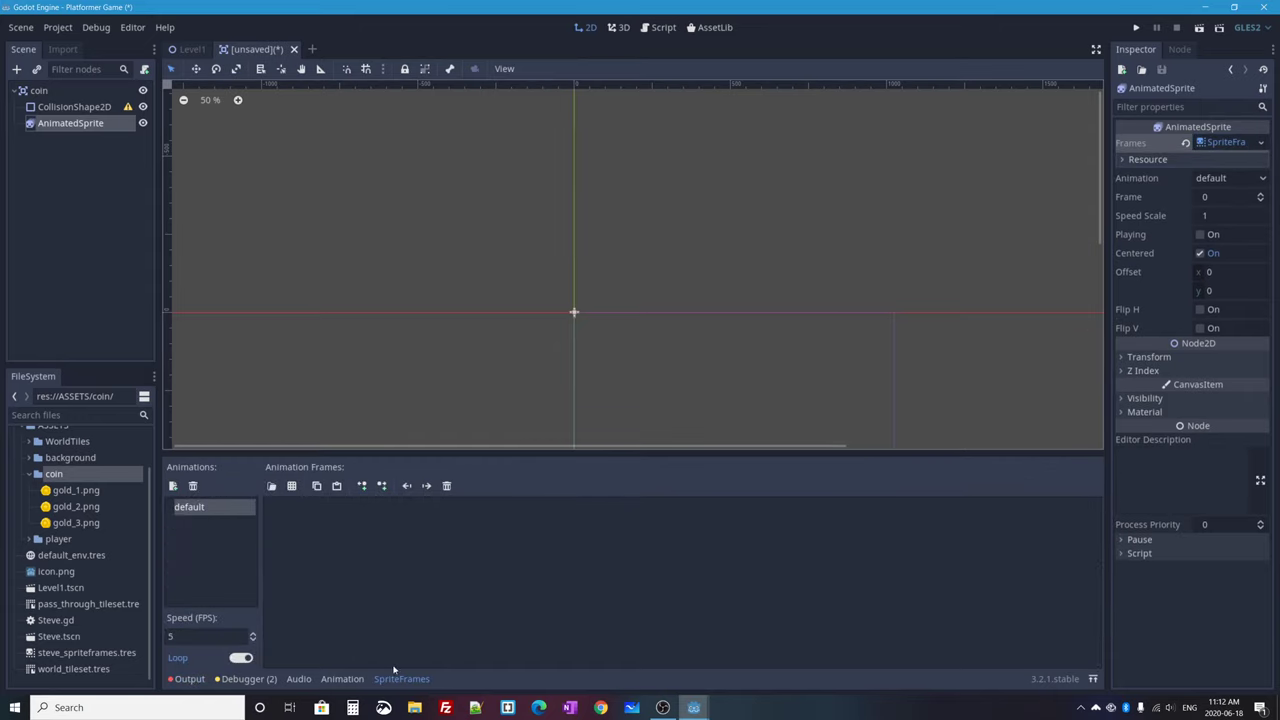
{"action": "left_click_drag", "start_coordinate": [633, 453], "coordinate": [633, 389]}
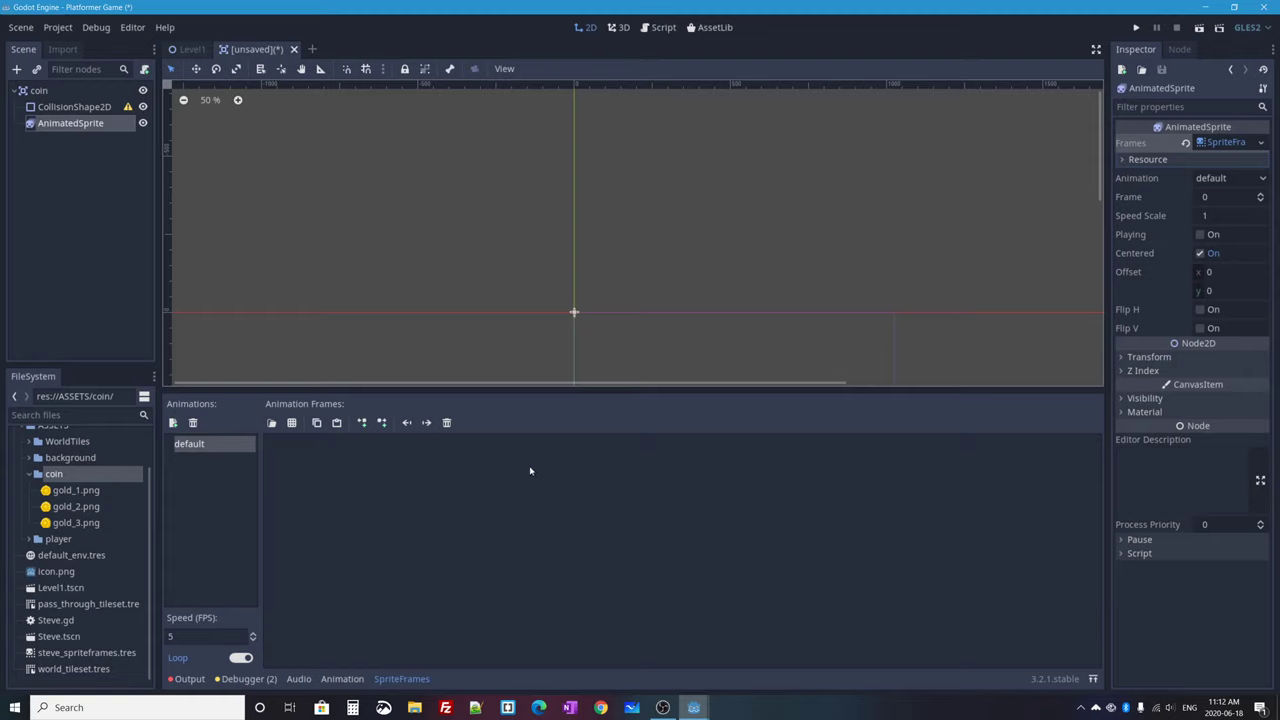
Step: Rename the default animation in the SpriteFrames resource as spin
{"action": "double_click", "coordinate": [197, 449]}
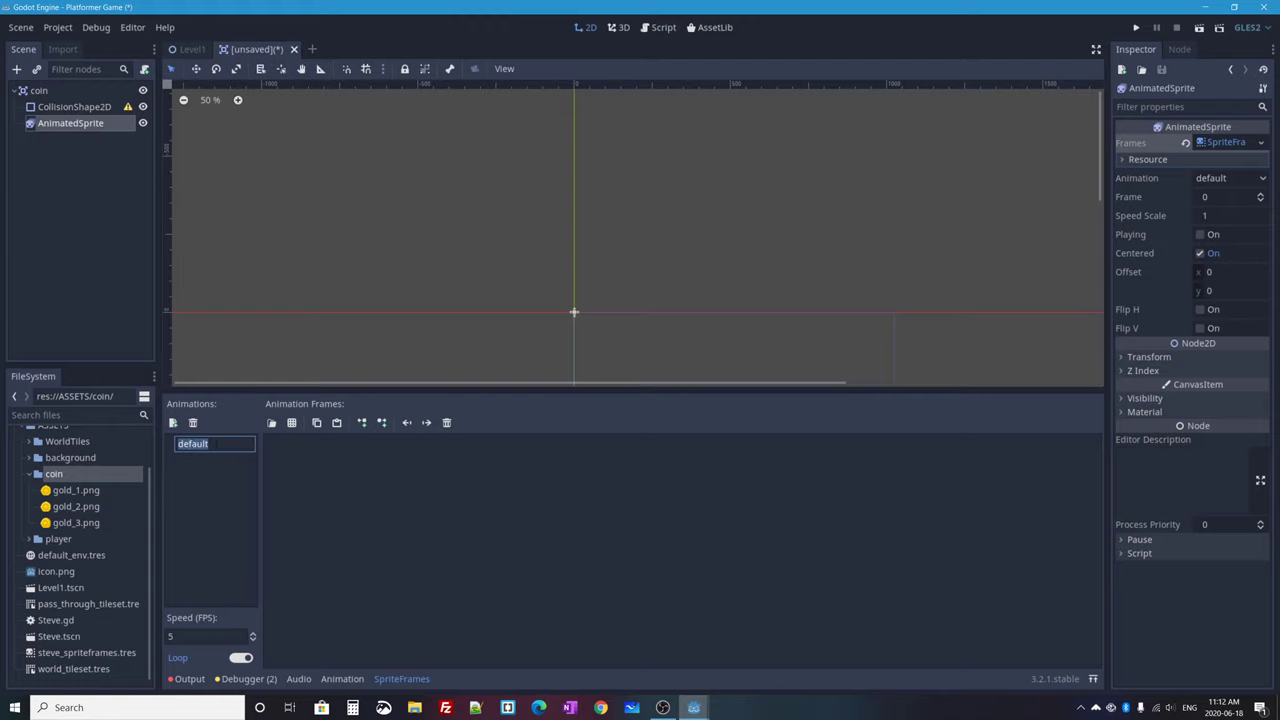
{"action": "type", "text": "spin"}
{"action": "key", "text": "Return"}
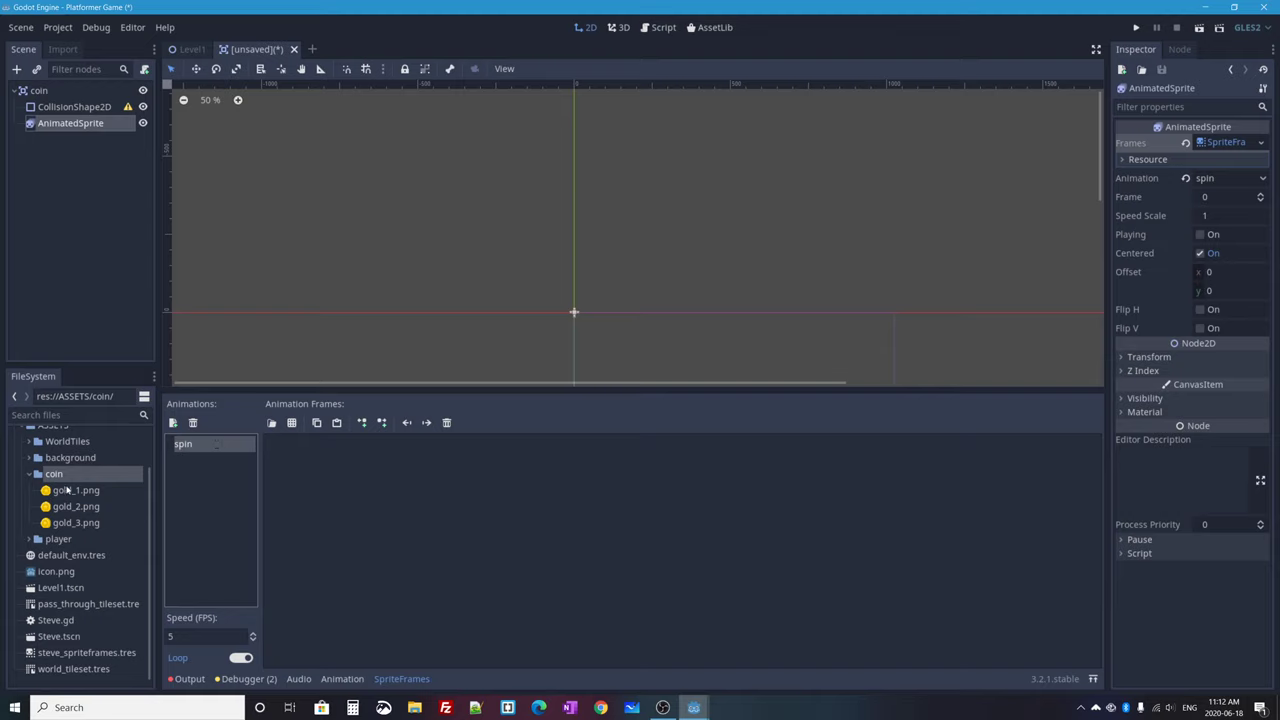
Step: Add gold_1.png, gold_2.png and gold_3.png from the coin folder as the spin animation's frames, in that order
{"action": "scroll", "coordinate": [70, 470], "scroll_direction": "up", "scroll_amount": 1}
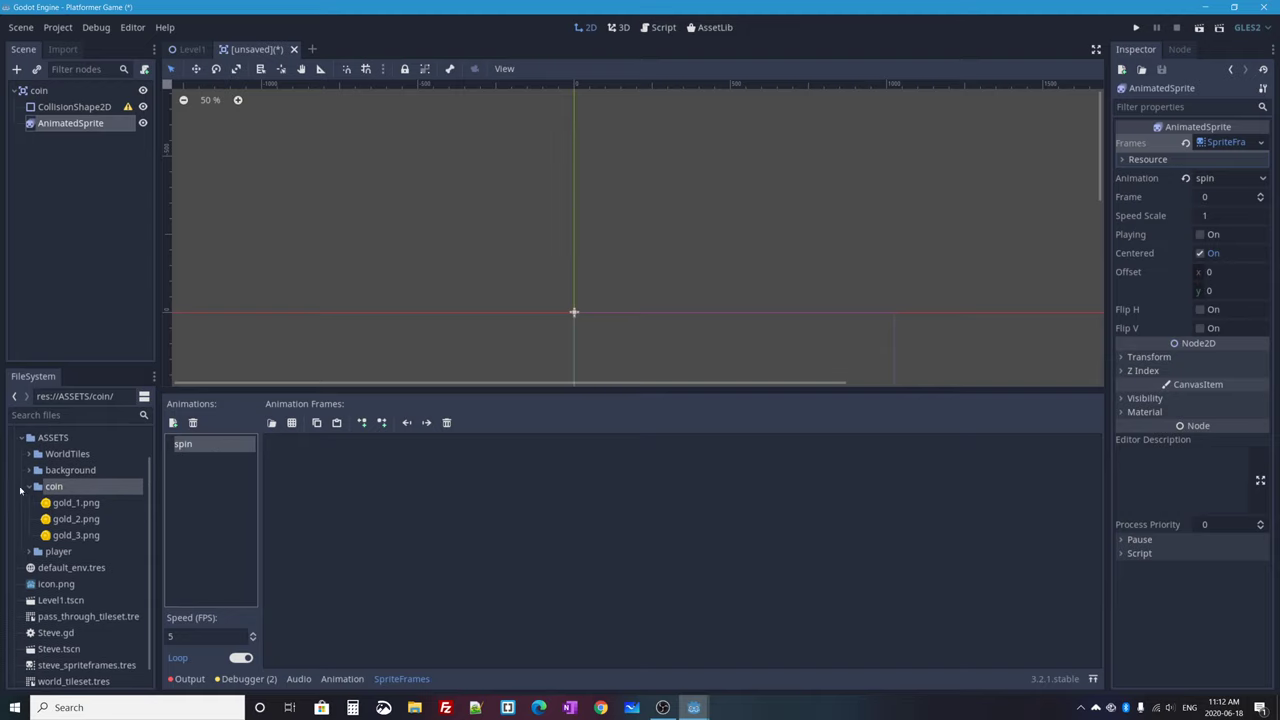
{"action": "scroll", "coordinate": [55, 441], "scroll_direction": "up", "scroll_amount": 1}
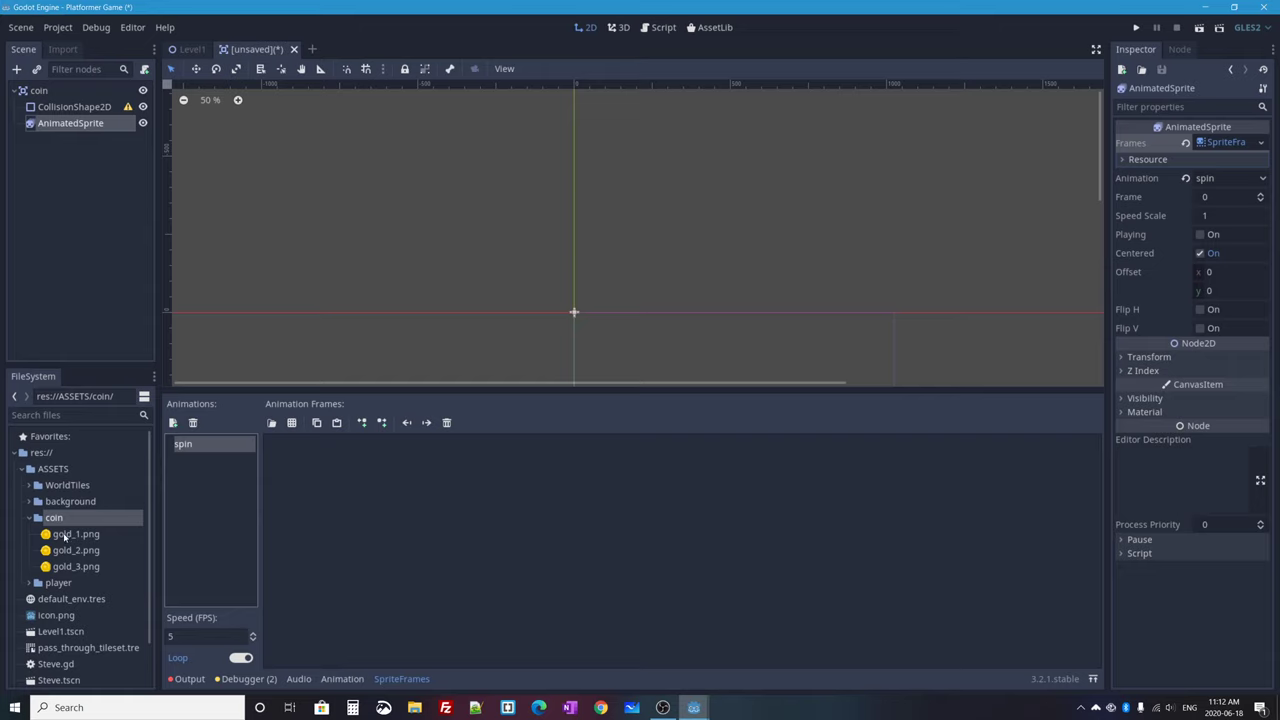
{"action": "left_click_drag", "start_coordinate": [66, 534], "coordinate": [305, 490]}
{"action": "left_click_drag", "start_coordinate": [75, 550], "coordinate": [400, 475]}
{"action": "left_click_drag", "start_coordinate": [78, 566], "coordinate": [528, 478]}
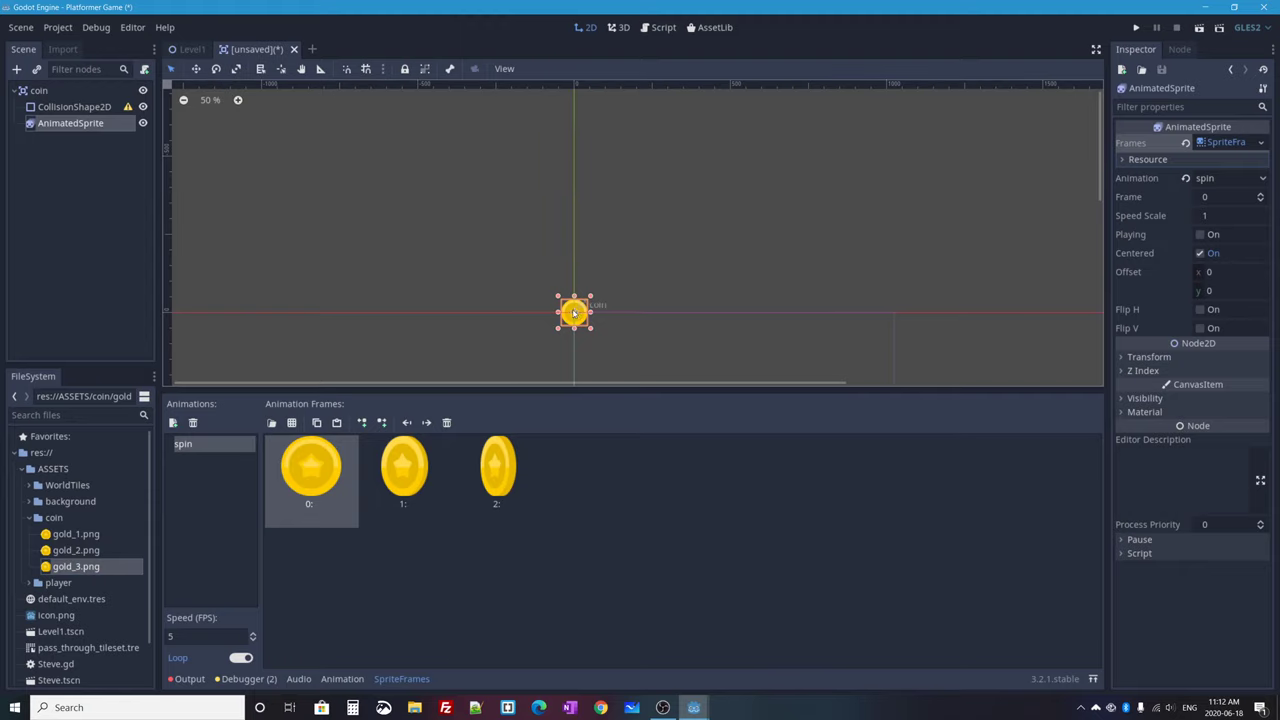
Step: Turn on Playing for the AnimatedSprite and bring the coin into clear view
{"action": "key", "text": "ctrl+equal"}
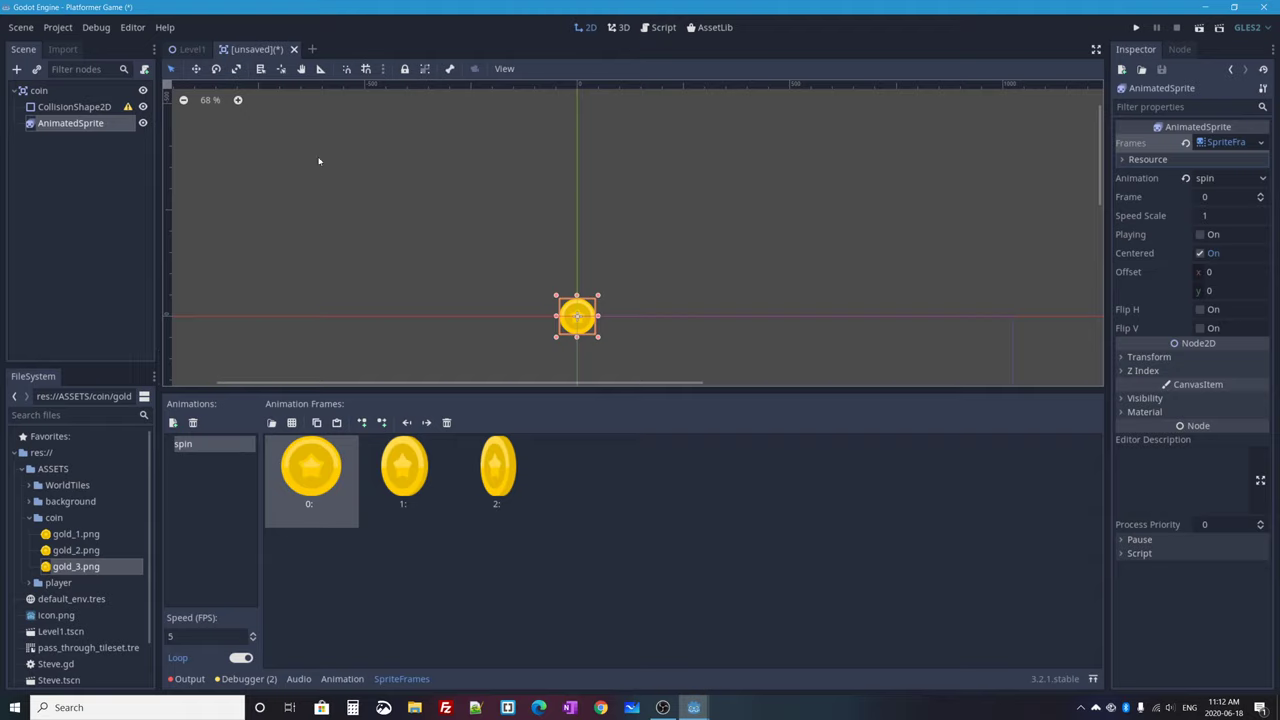
{"action": "left_click", "coordinate": [1200, 234]}
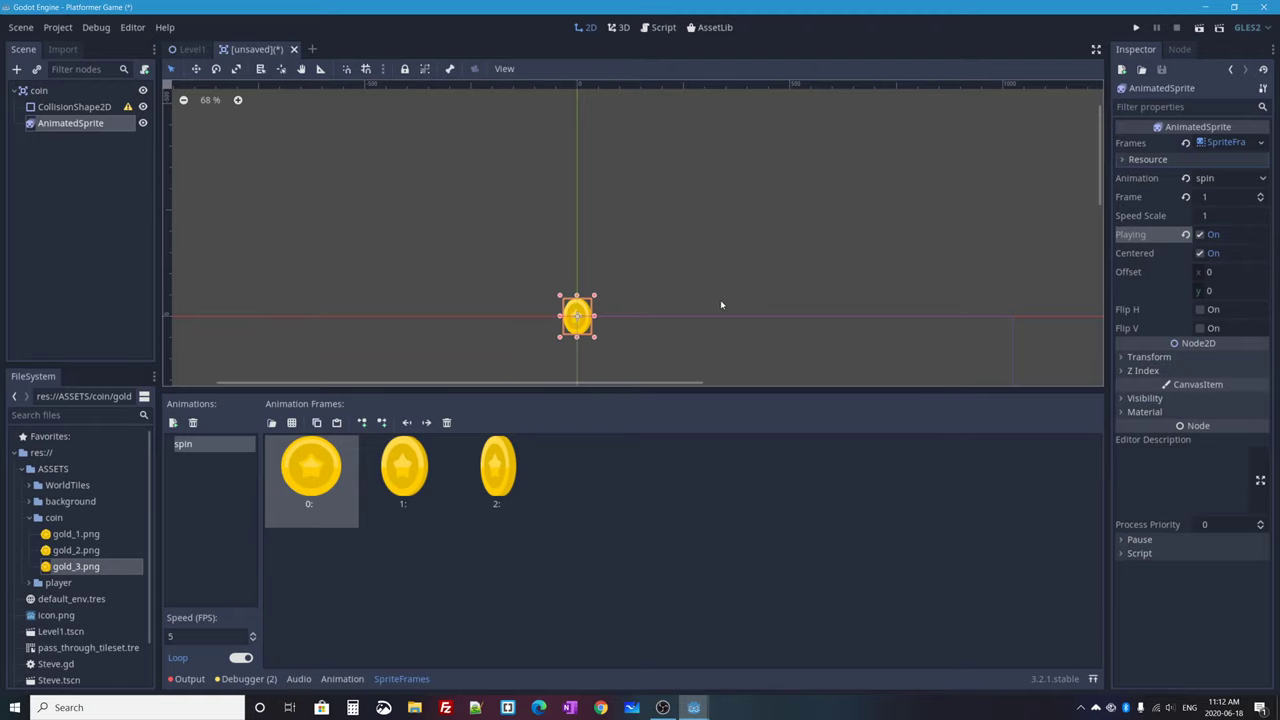
{"action": "middle_click_drag", "start_coordinate": [657, 329], "coordinate": [680, 240]}
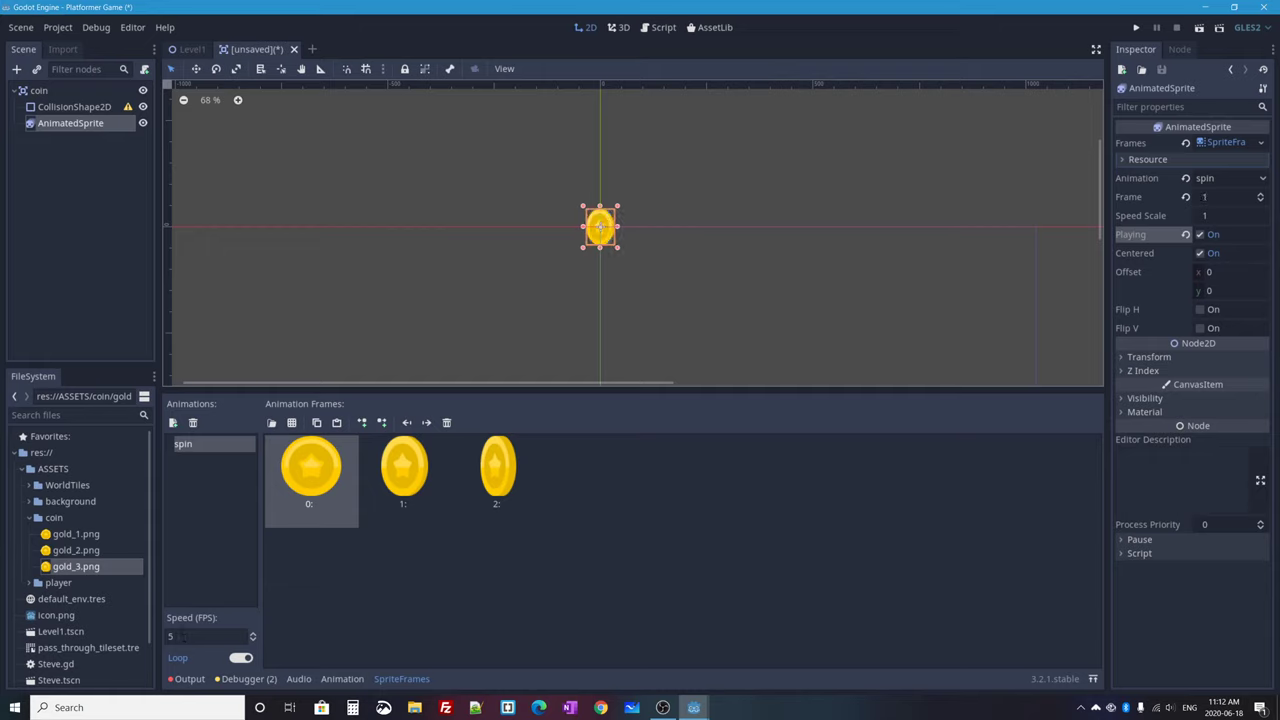
Step: Try the spin animation's speed at 10 FPS and set it to 7 FPS instead
{"action": "double_click", "coordinate": [183, 637]}
{"action": "type", "text": "10"}
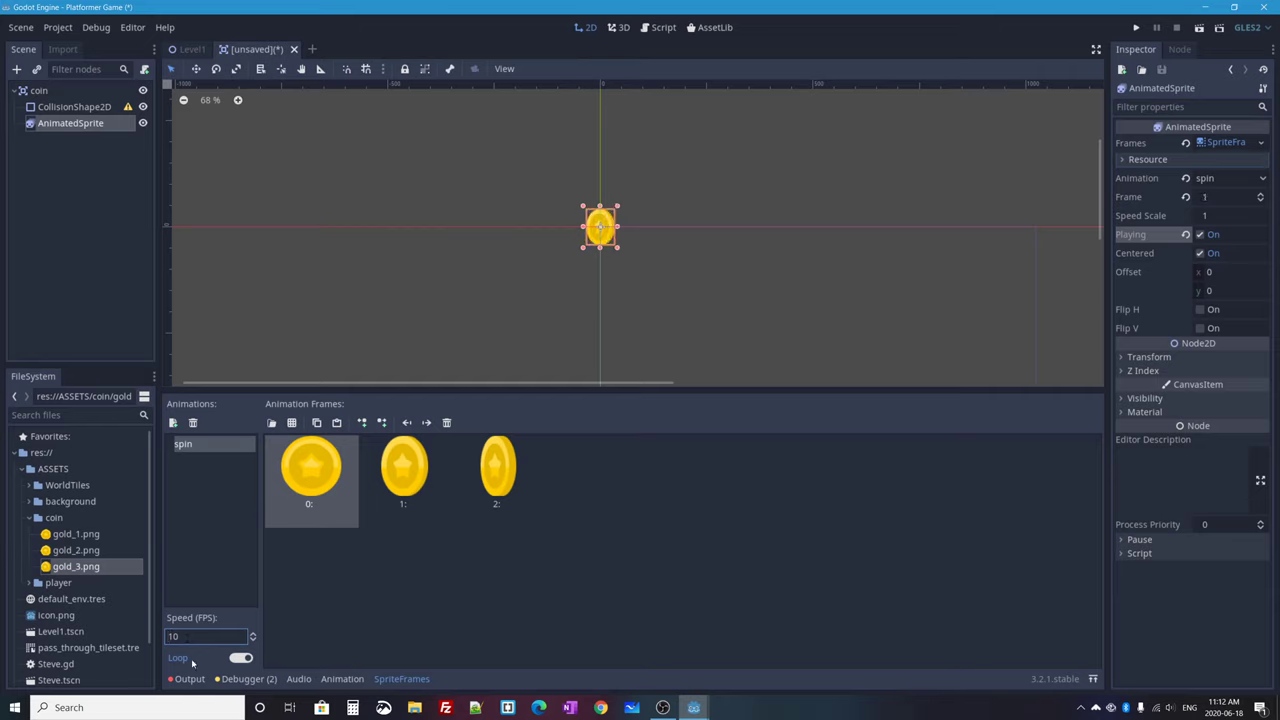
{"action": "key", "text": "Return"}
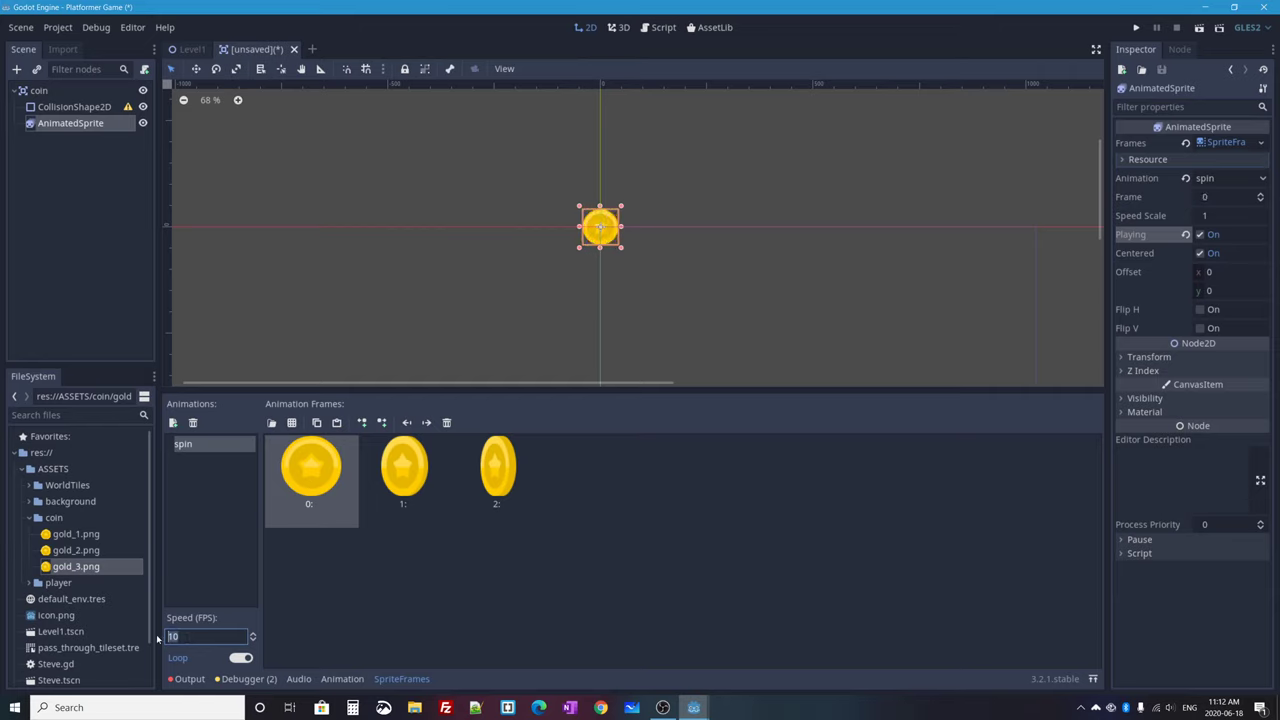
{"action": "type", "text": "7"}
{"action": "left_click", "coordinate": [237, 100]}
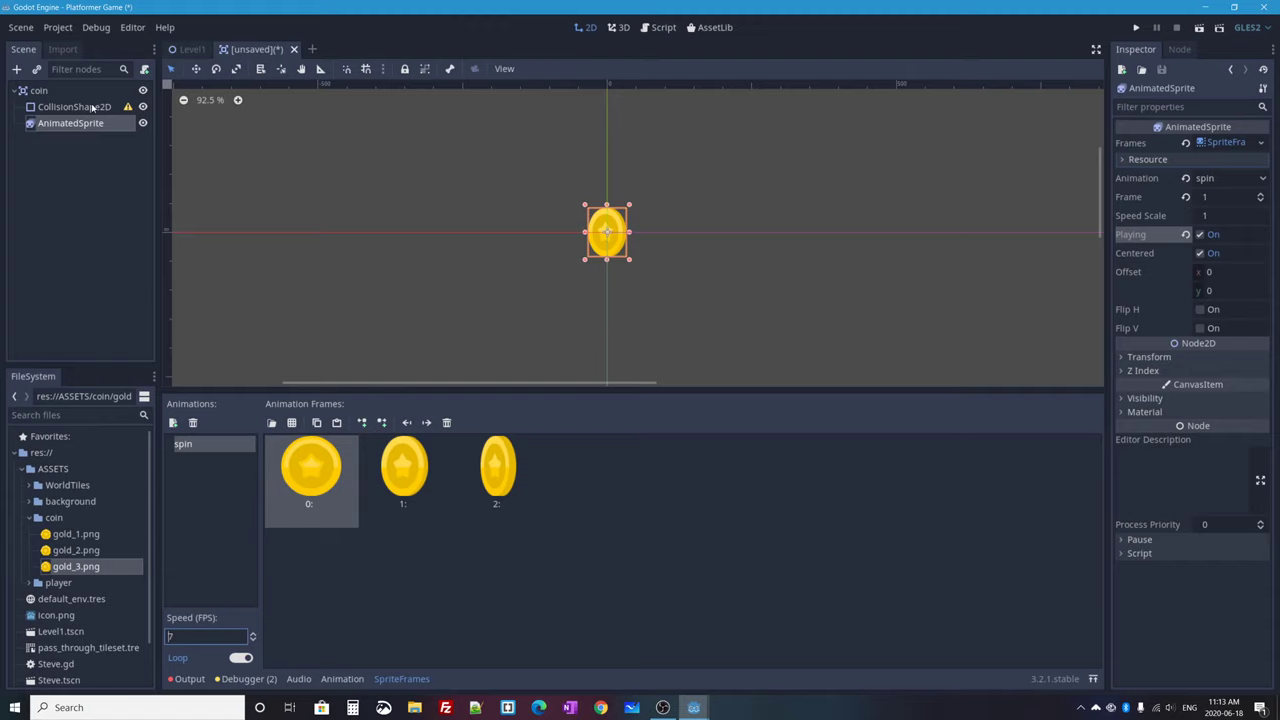
Step: Give the coin's CollisionShape2D a CircleShape2D slightly larger than the coin, and set the spin animation's speed to 5 FPS
{"action": "left_click", "coordinate": [90, 107]}
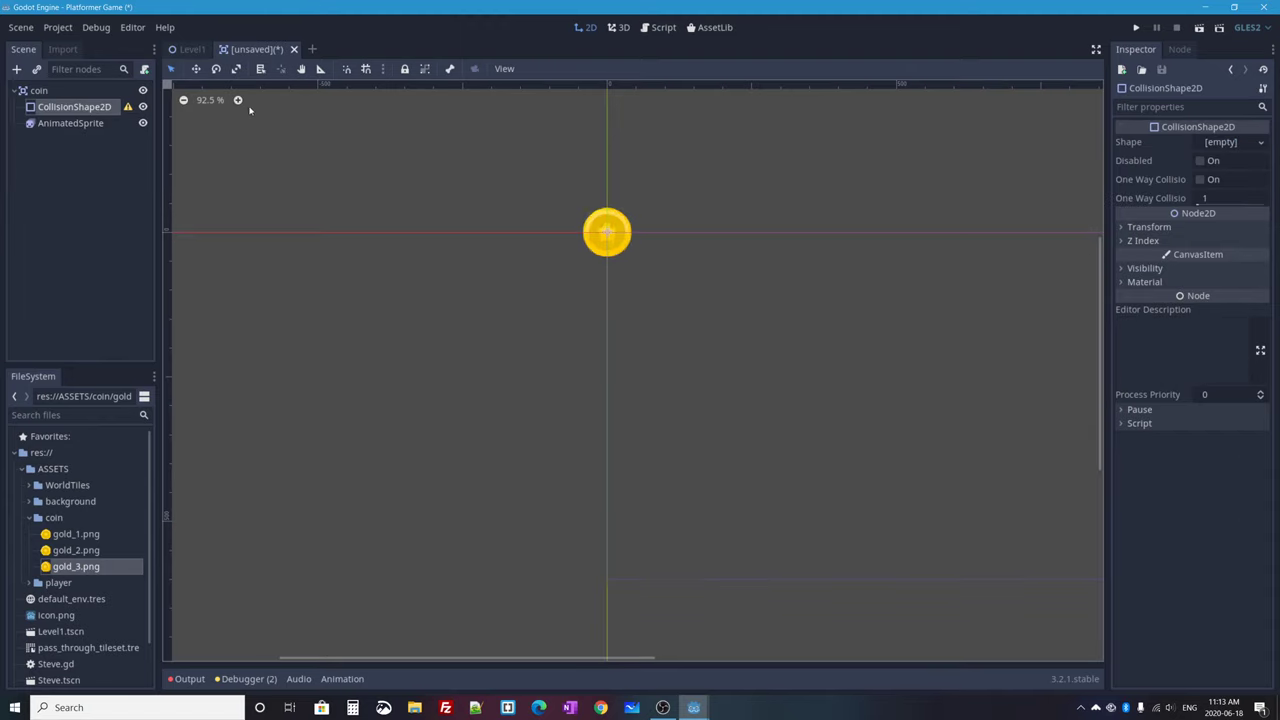
{"action": "left_click", "coordinate": [1260, 145]}
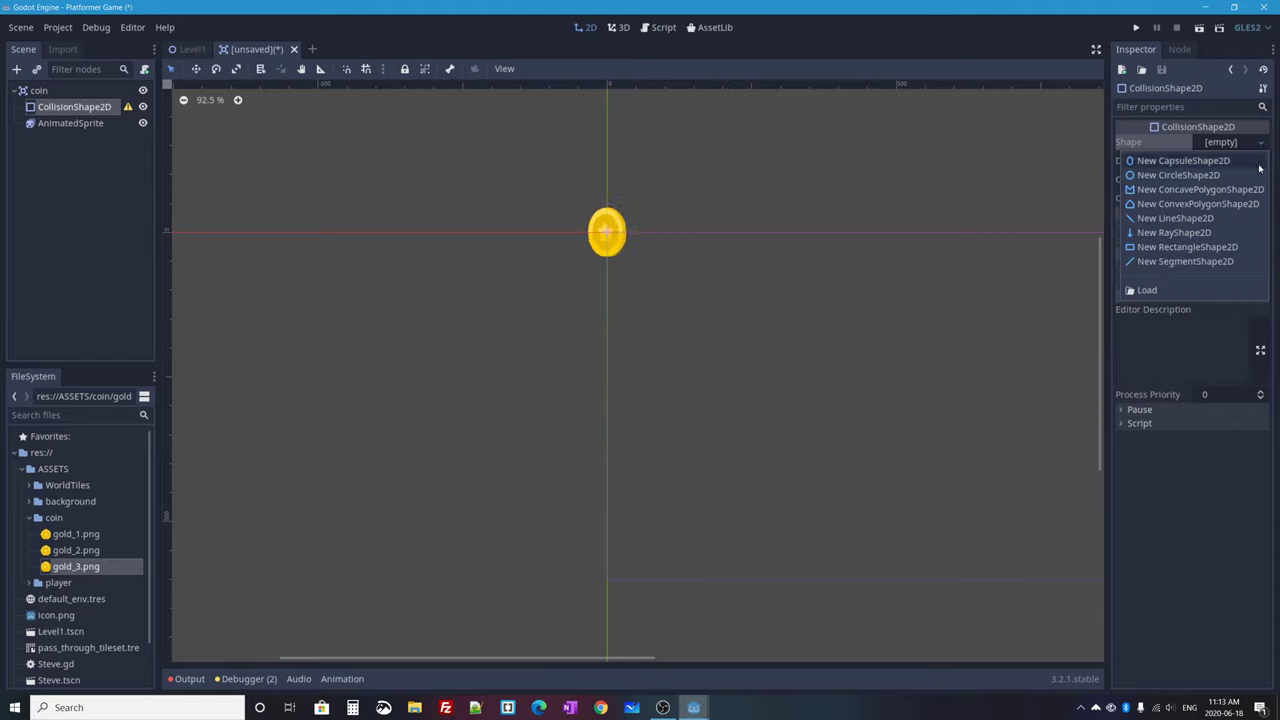
{"action": "left_click", "coordinate": [1178, 175]}
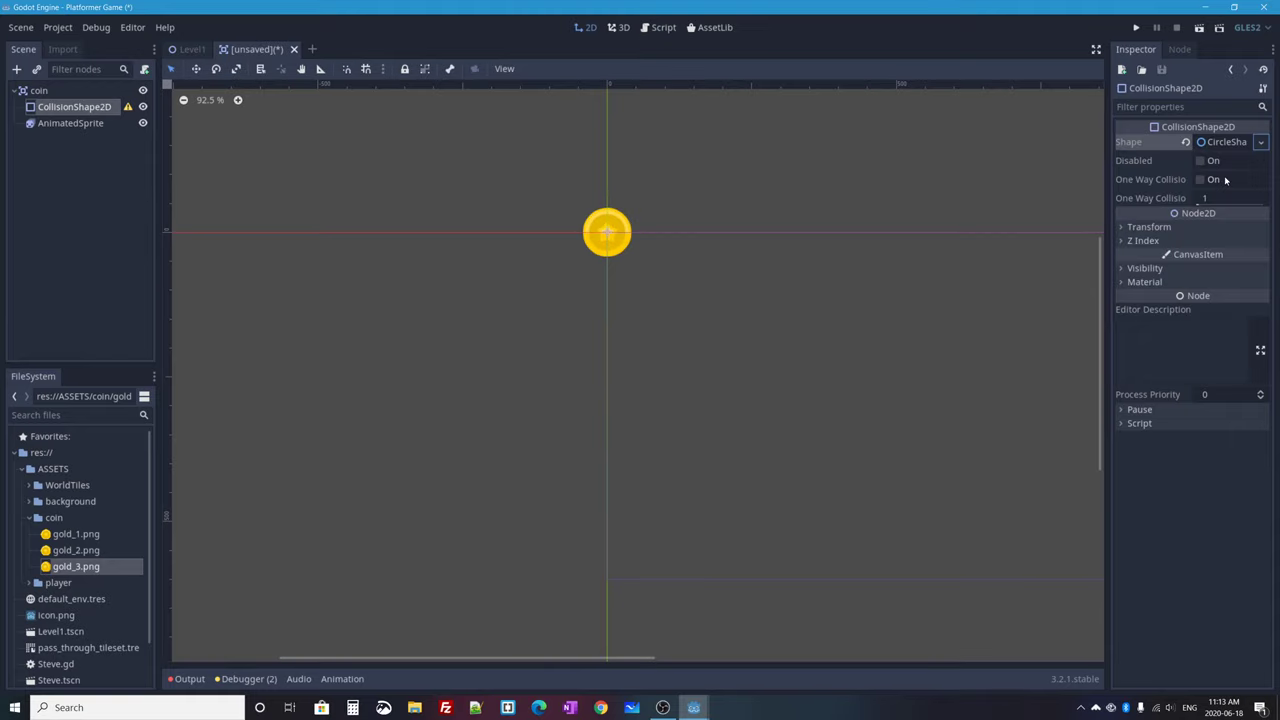
{"action": "key", "text": "ctrl+equal"}
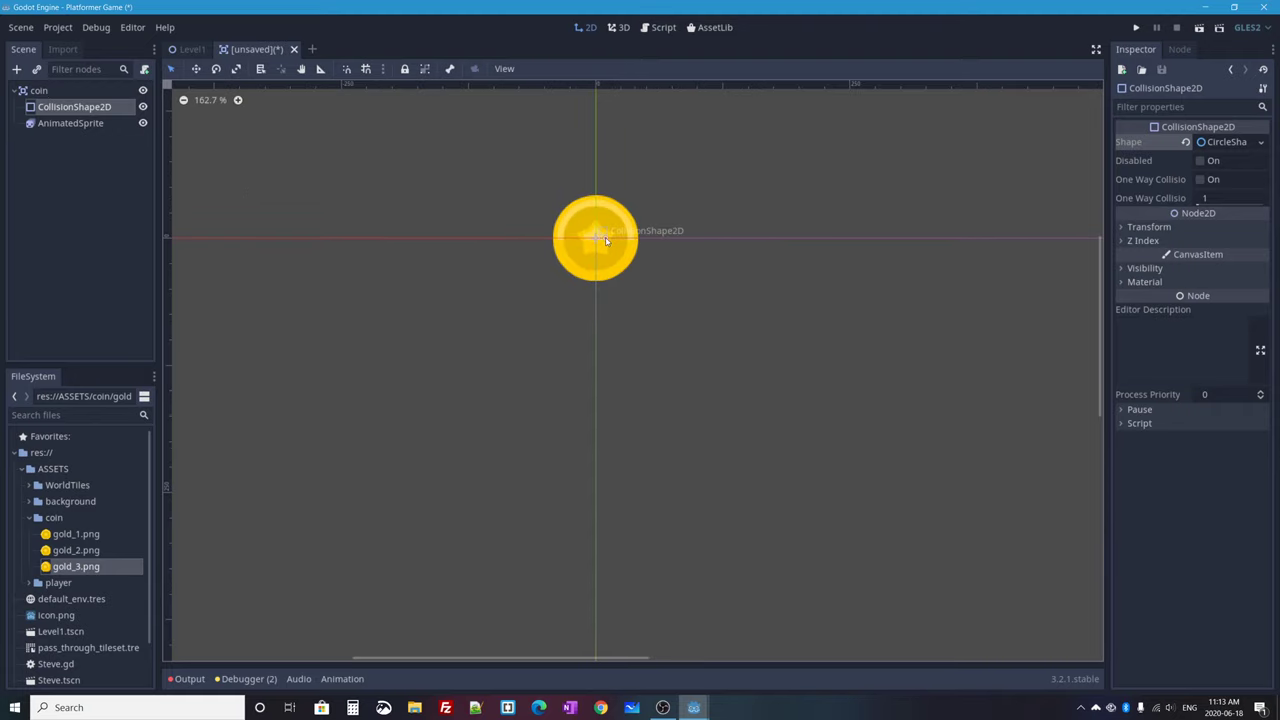
{"action": "left_click_drag", "start_coordinate": [631, 241], "coordinate": [643, 241]}
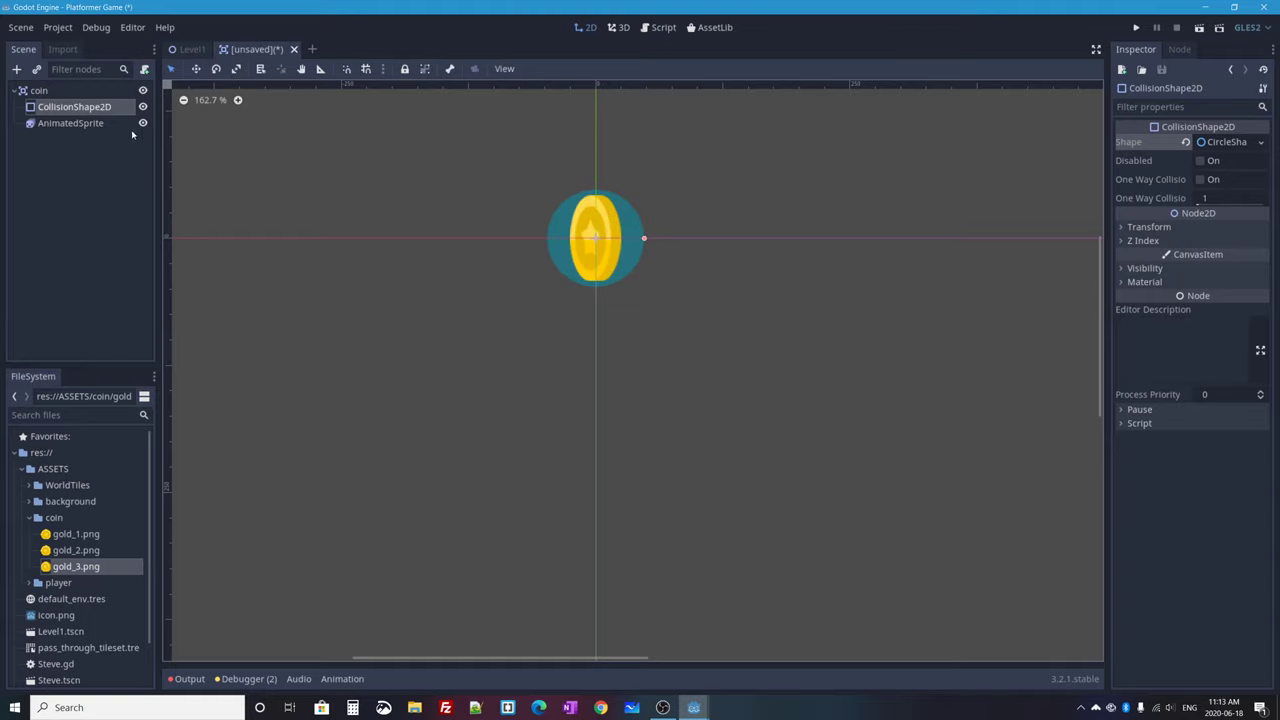
{"action": "left_click", "coordinate": [60, 122]}
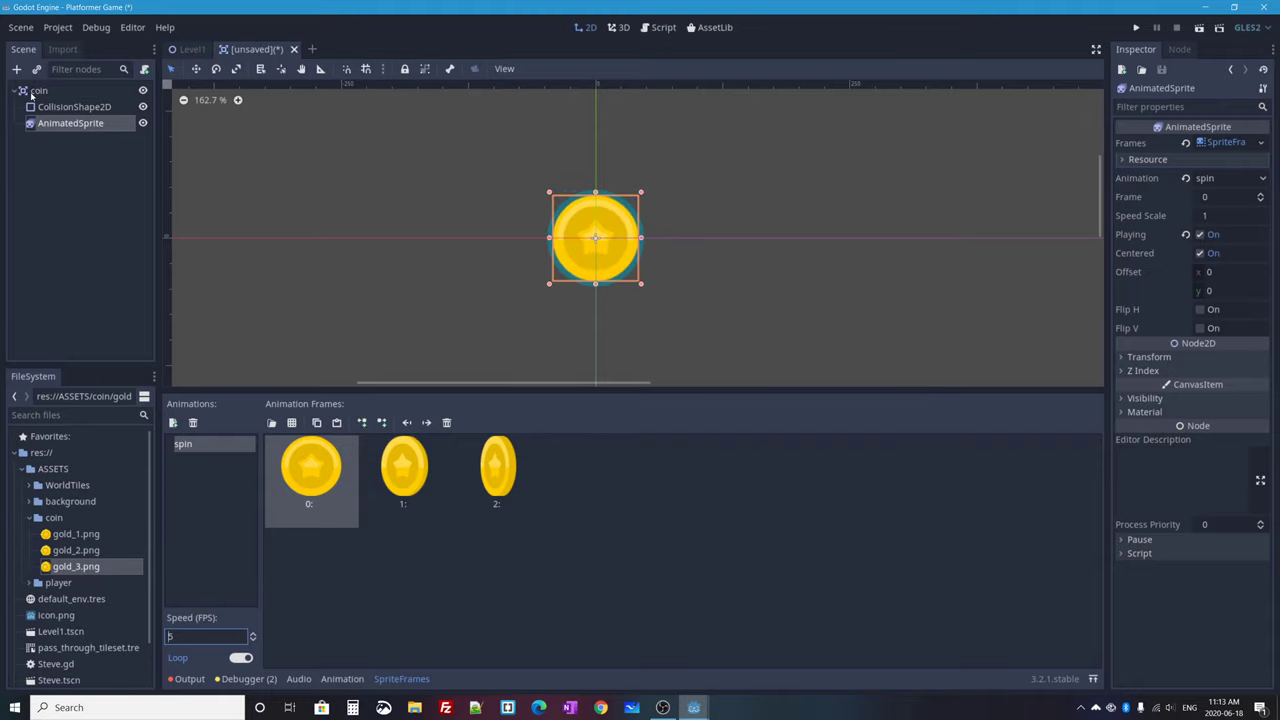
Step: Attach a new GDScript at res://coin.gd to the coin root node, using the No Comments template
{"action": "left_click", "coordinate": [80, 88]}
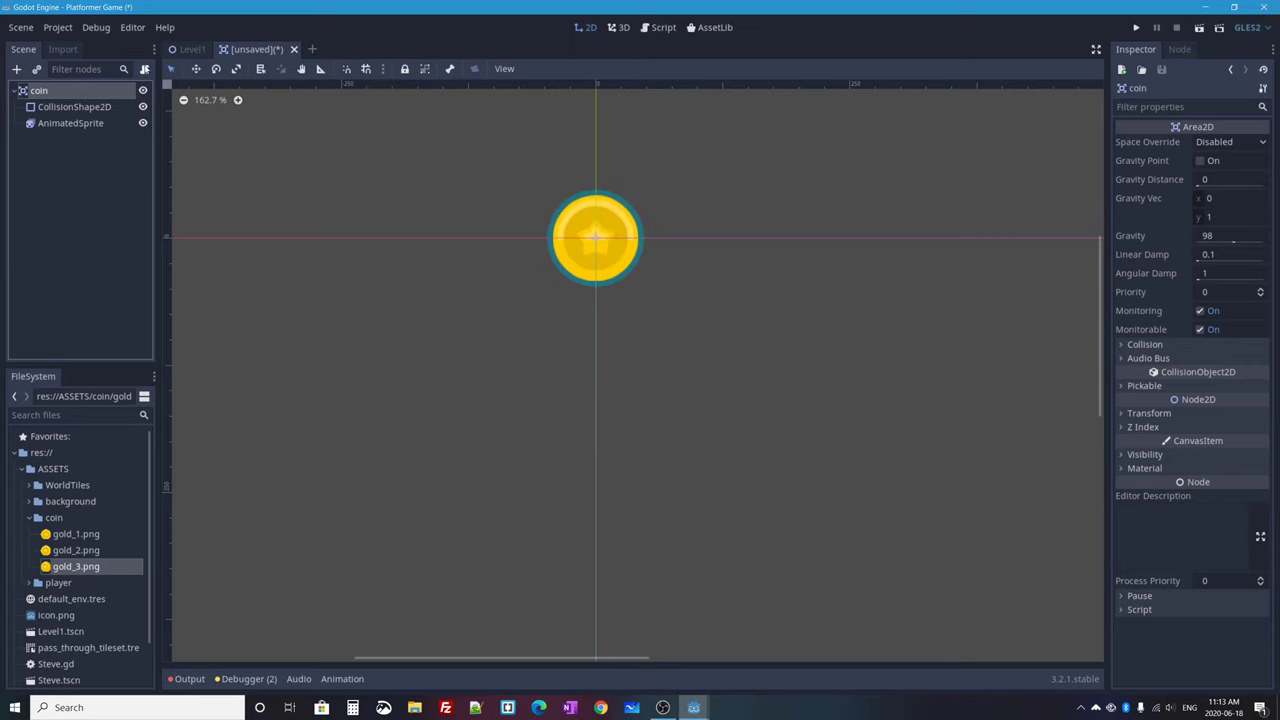
{"action": "left_click", "coordinate": [145, 69]}
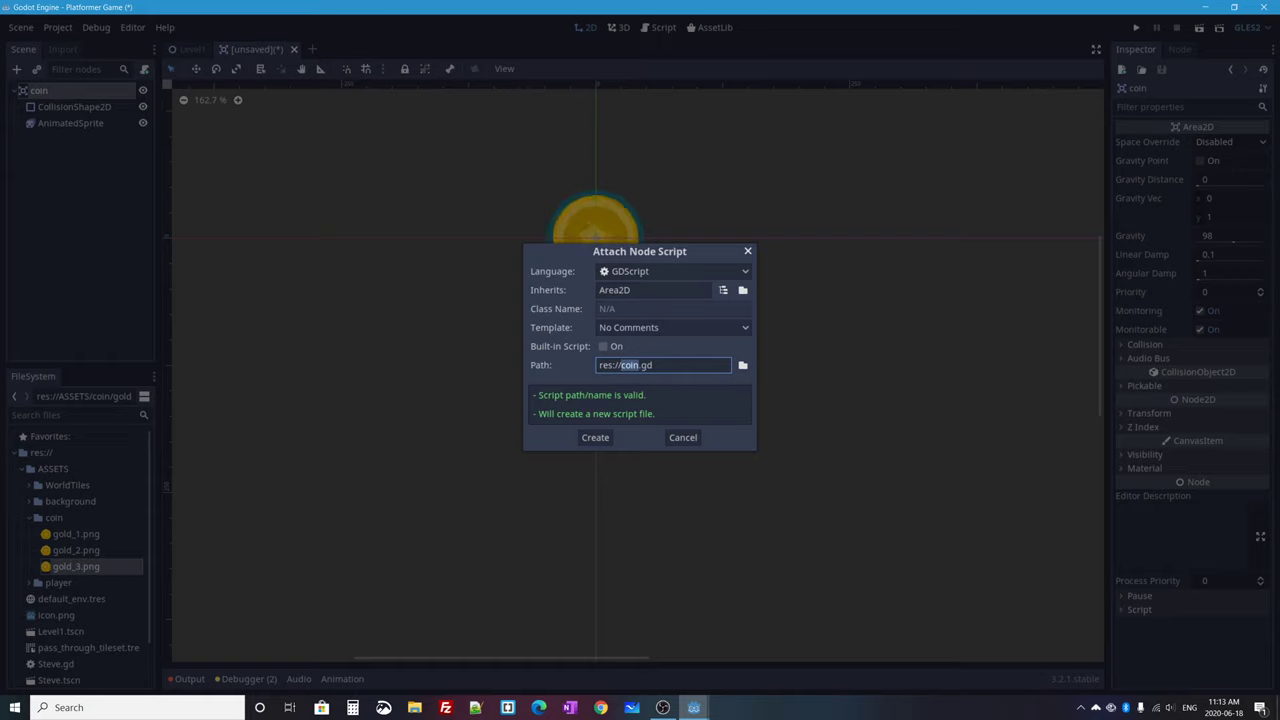
{"action": "left_click", "coordinate": [695, 328]}
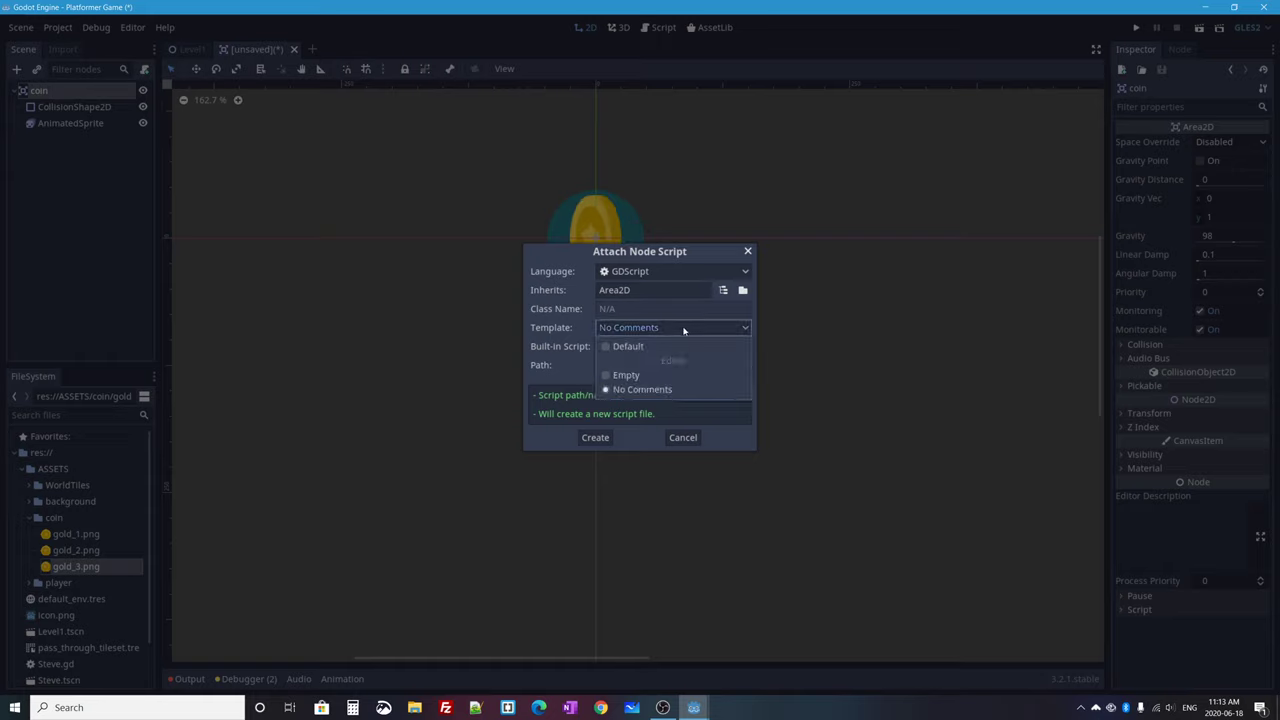
{"action": "left_click", "coordinate": [615, 346]}
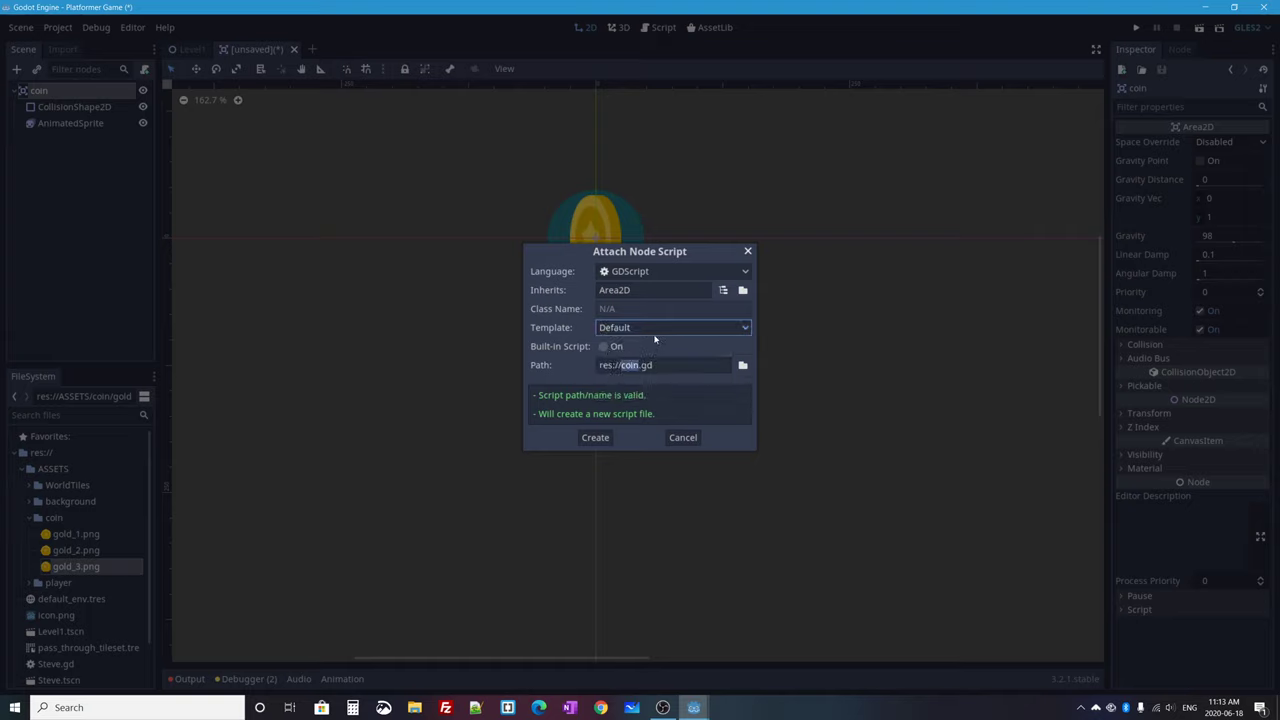
{"action": "left_click", "coordinate": [655, 337]}
{"action": "left_click", "coordinate": [631, 392]}
{"action": "left_click", "coordinate": [594, 438]}
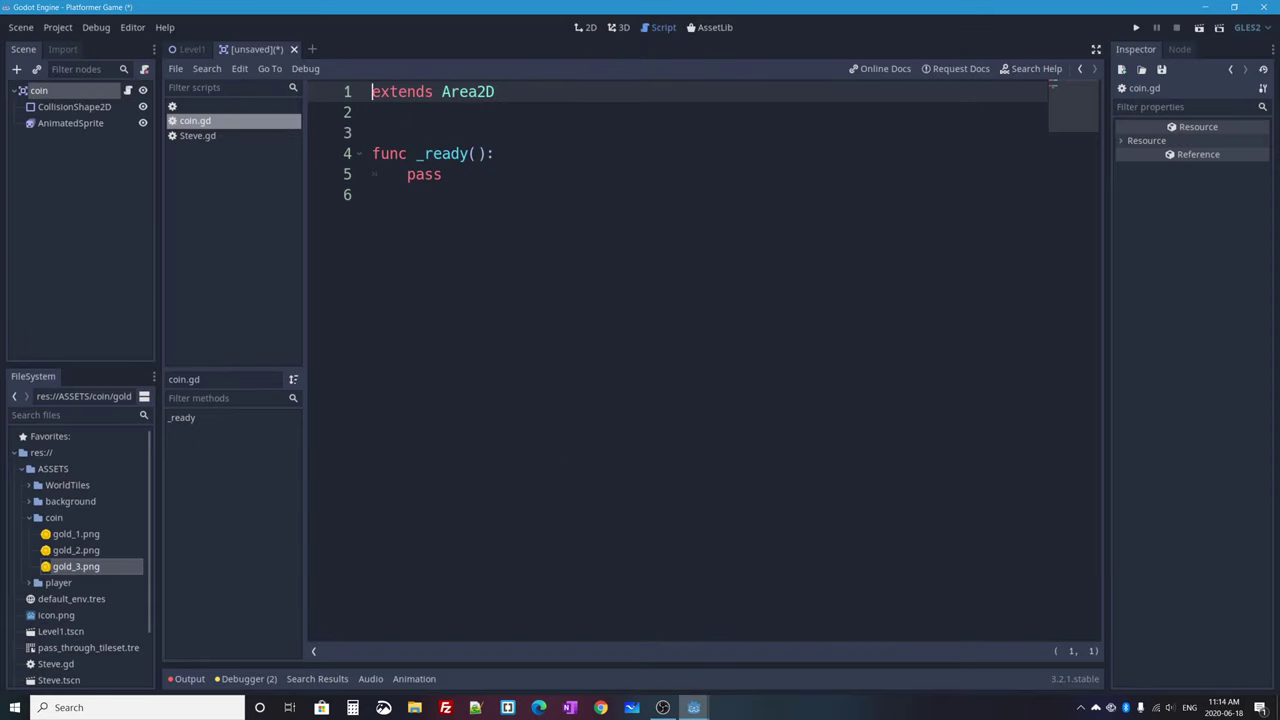
Step: Delete the _ready function from coin.gd and save the scene as coin.tscn in the project root
{"action": "key", "text": "Down"}
{"action": "key", "text": "Down"}
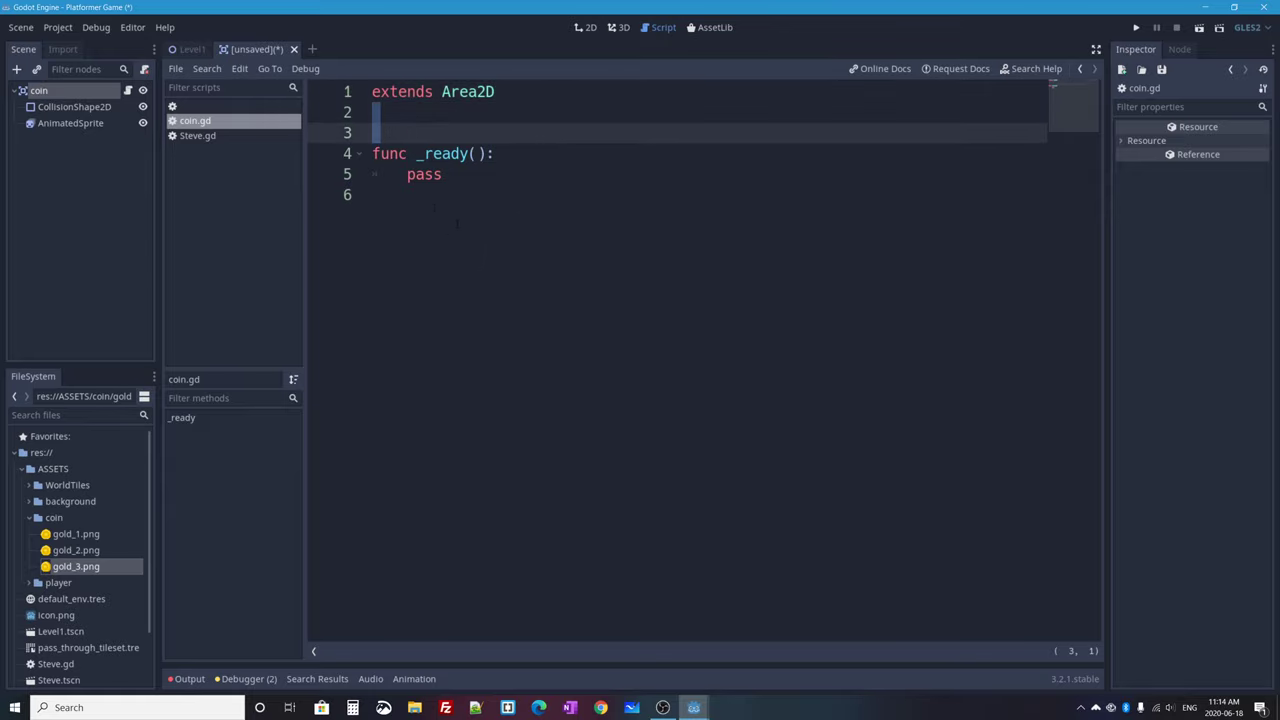
{"action": "key", "text": "ctrl+End"}
{"action": "key", "text": "shift+Up"}
{"action": "key", "text": "shift+Up"}
{"action": "key", "text": "shift+Up"}
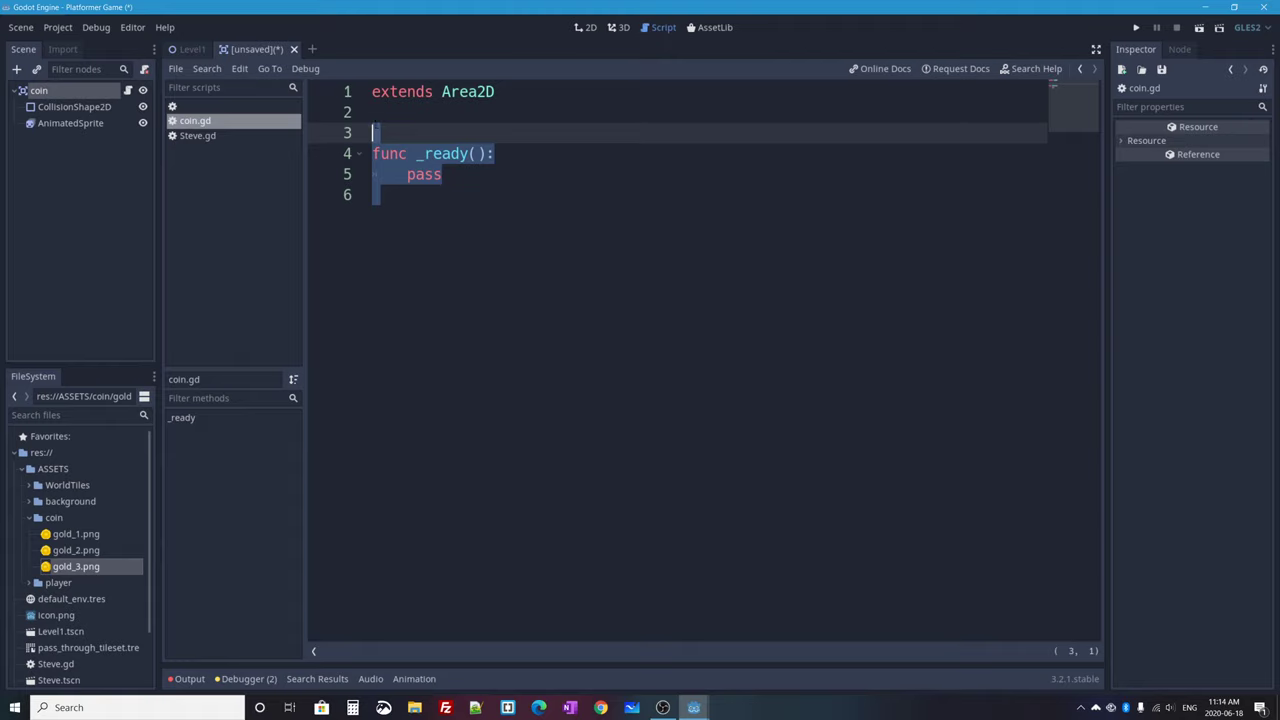
{"action": "key", "text": "BackSpace"}
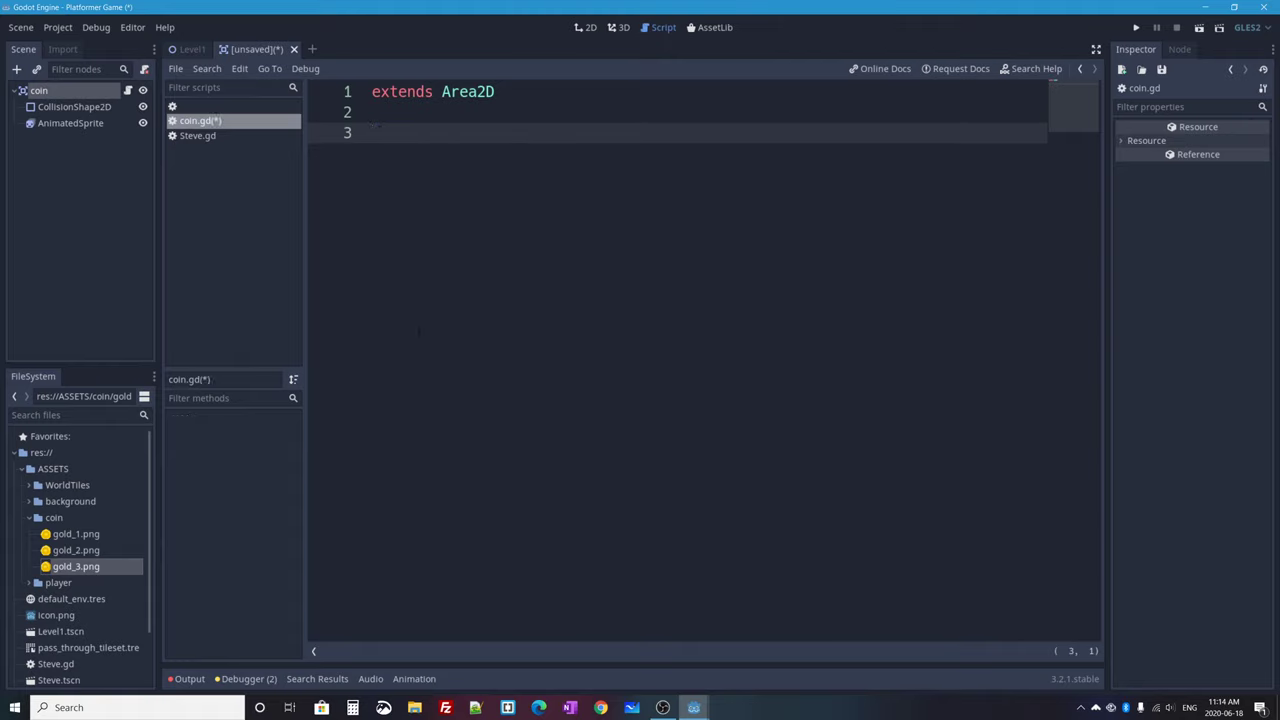
{"action": "key", "text": "ctrl+s"}
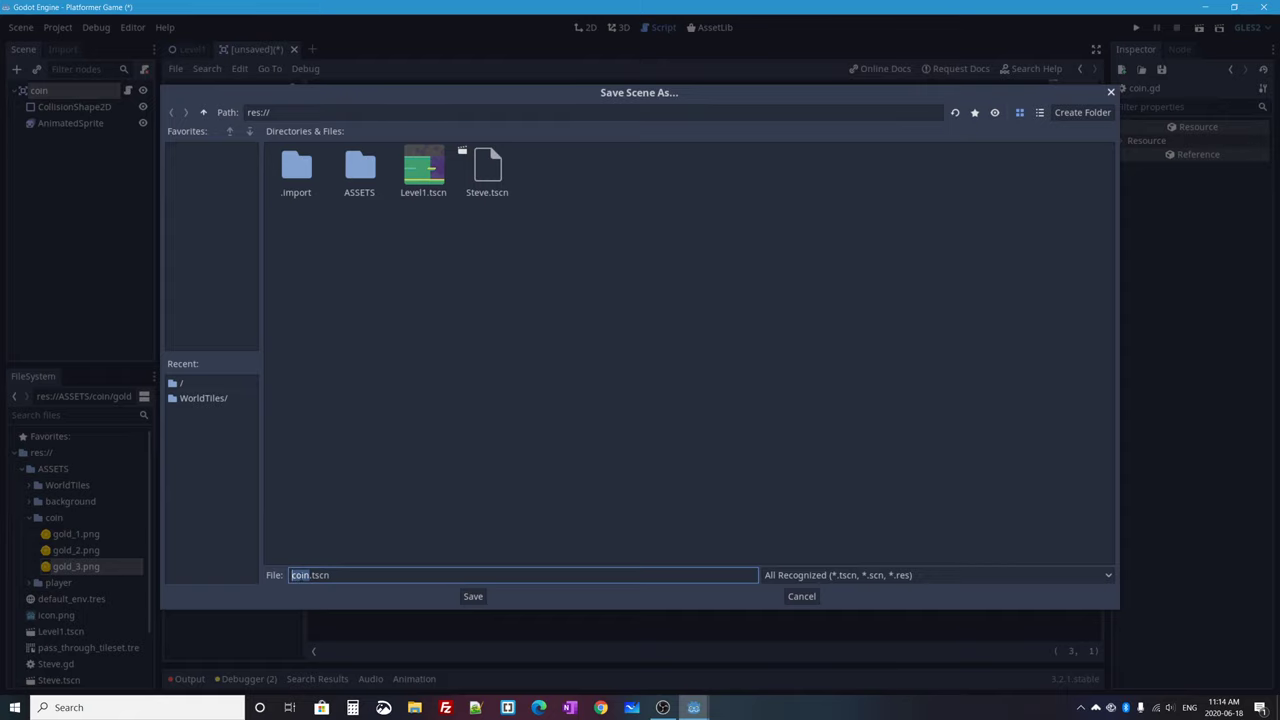
{"action": "left_click", "coordinate": [473, 597]}
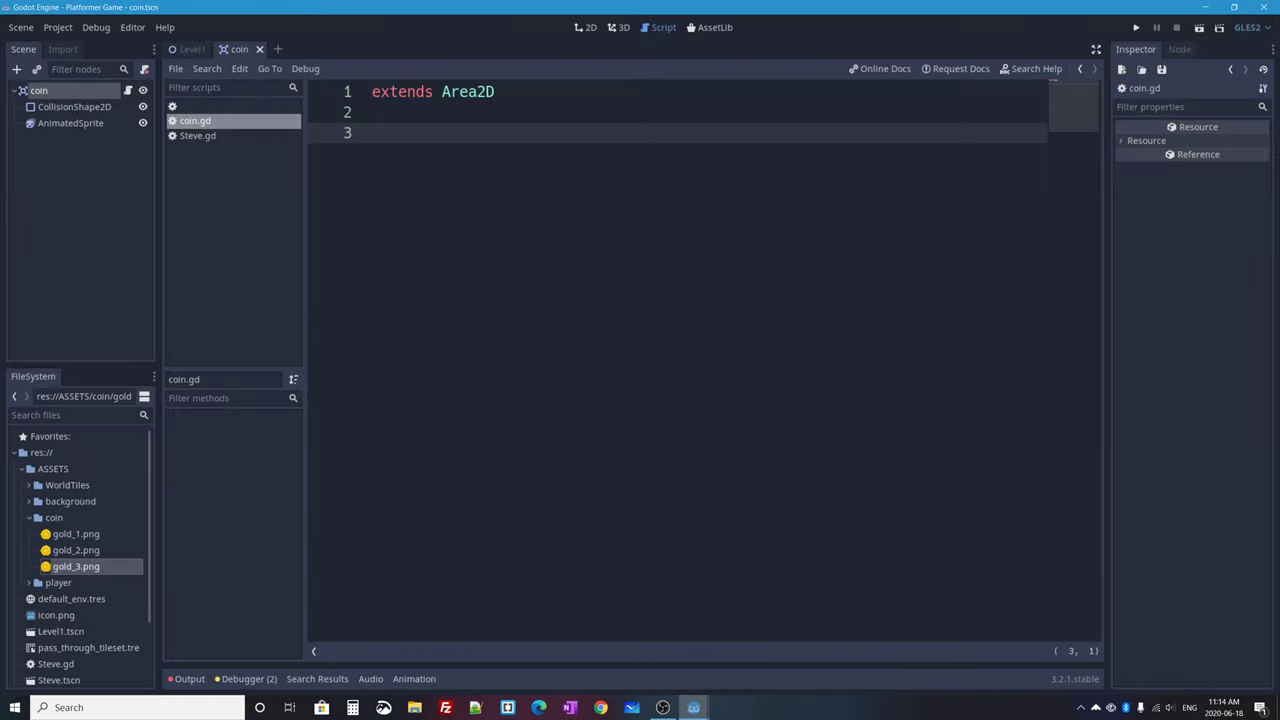
Step: Instance coin.tscn as a child of the Level1 root node in the Level1 scene
{"action": "left_click", "coordinate": [590, 28]}
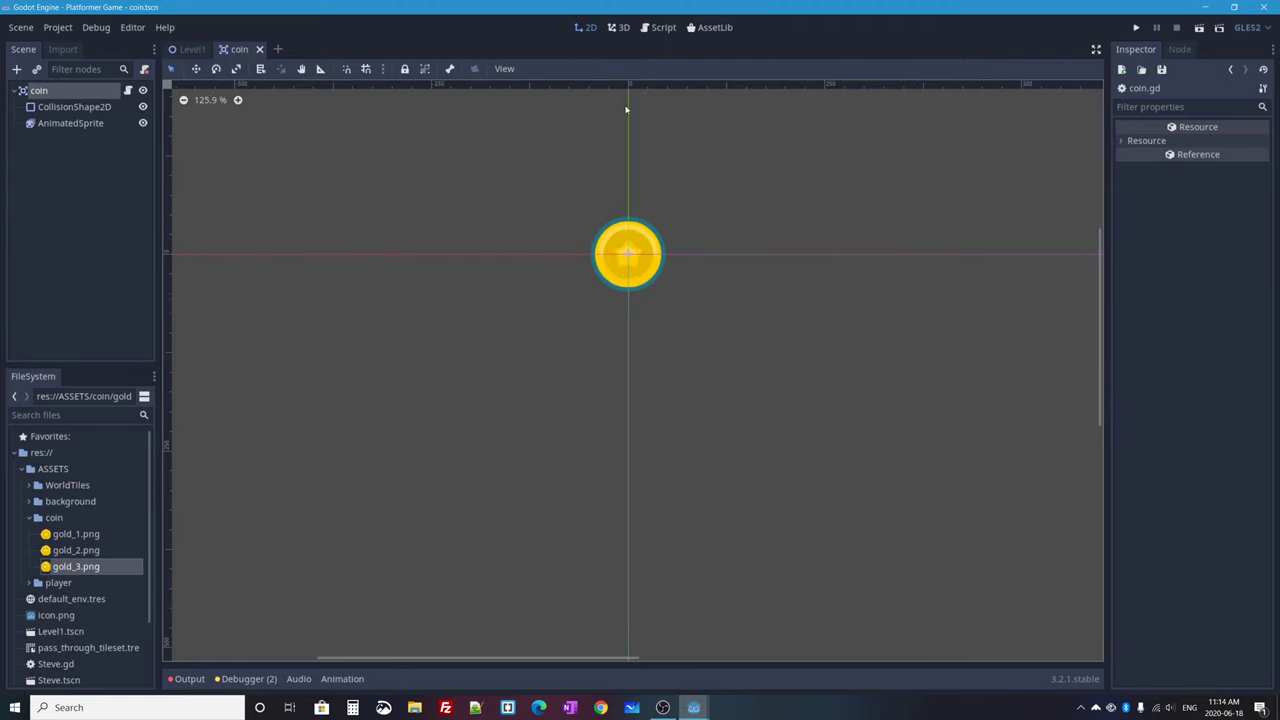
{"action": "left_click", "coordinate": [190, 49]}
{"action": "scroll", "coordinate": [480, 265], "scroll_direction": "down", "scroll_amount": 5}
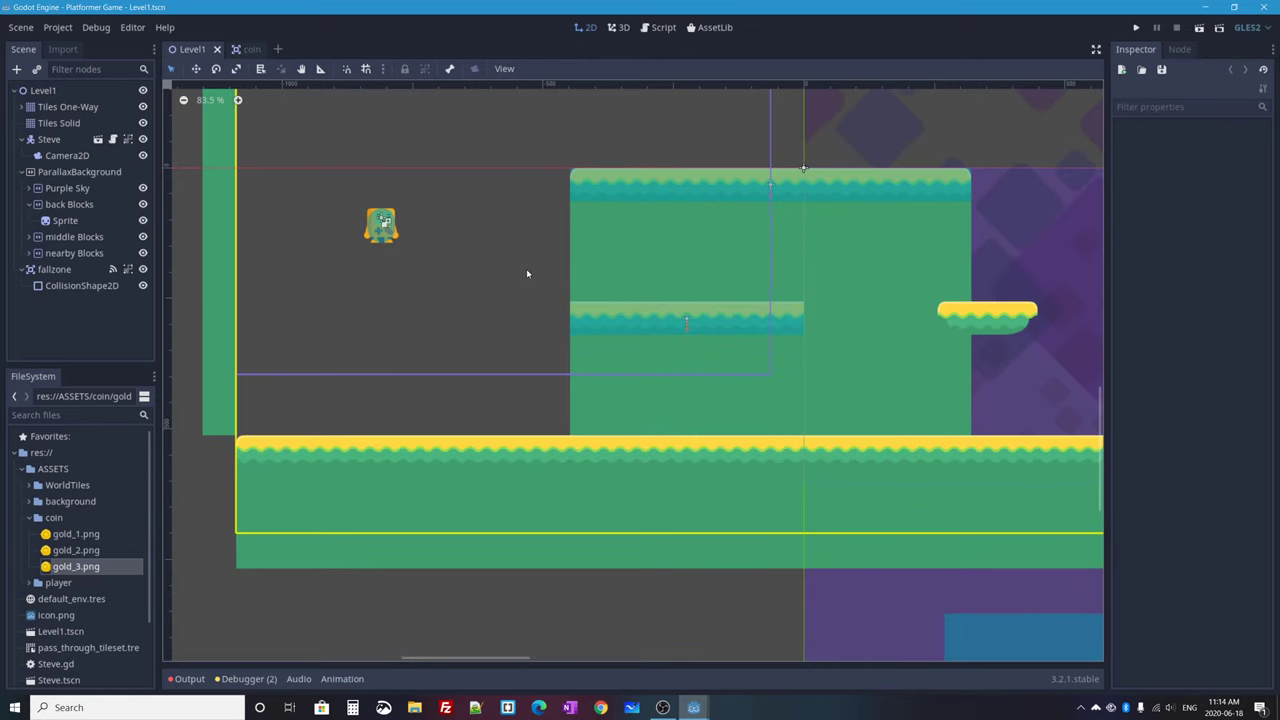
{"action": "mouse_move", "coordinate": [240, 51]}
{"action": "left_click", "coordinate": [240, 49]}
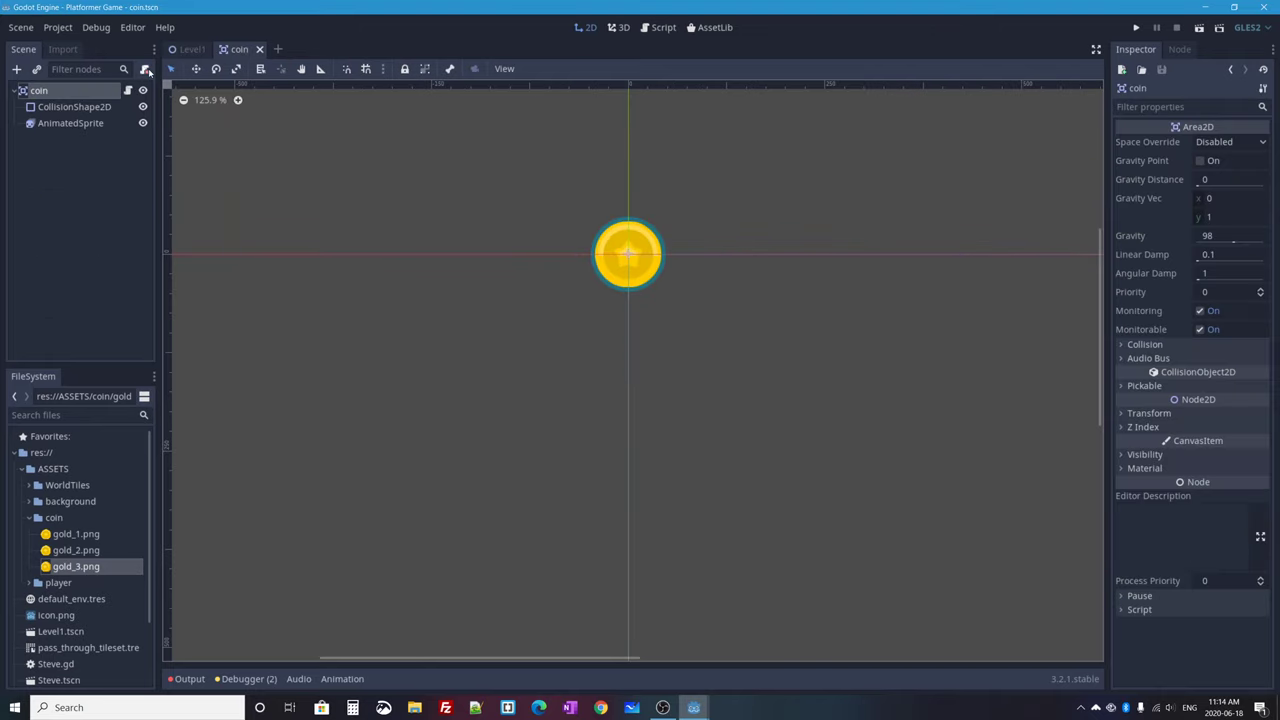
{"action": "left_click", "coordinate": [180, 49]}
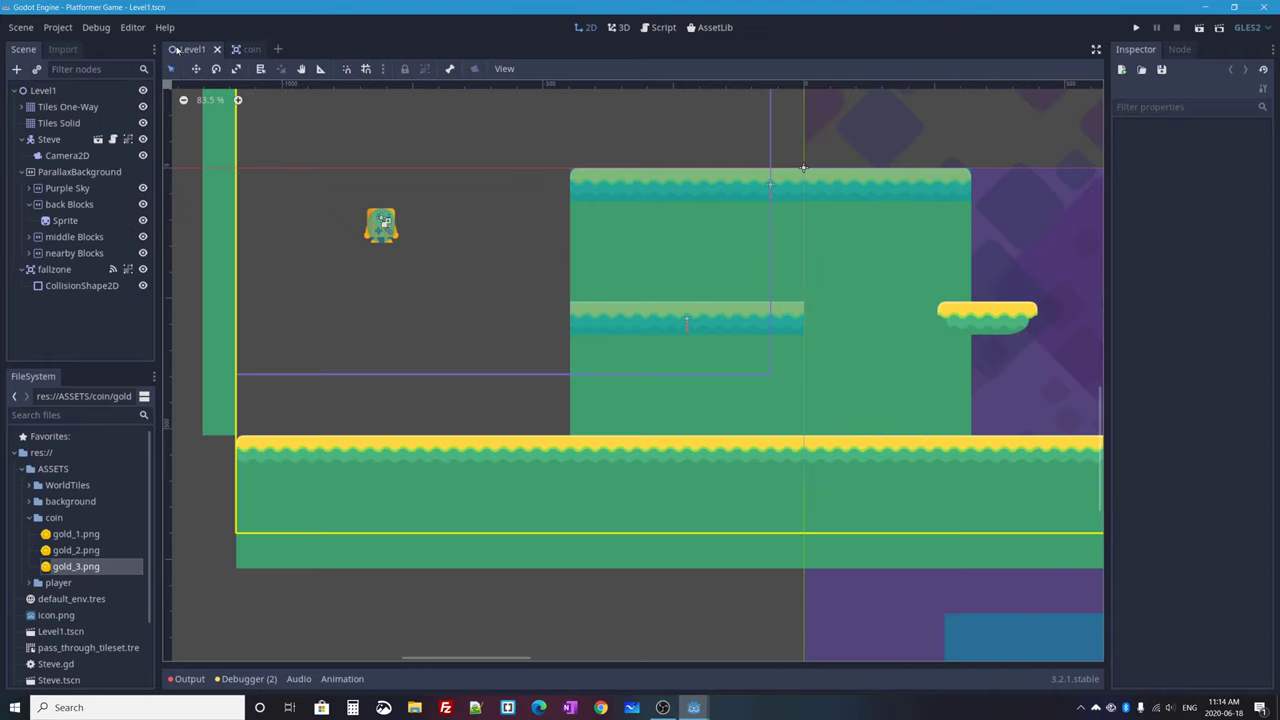
{"action": "left_click", "coordinate": [36, 91]}
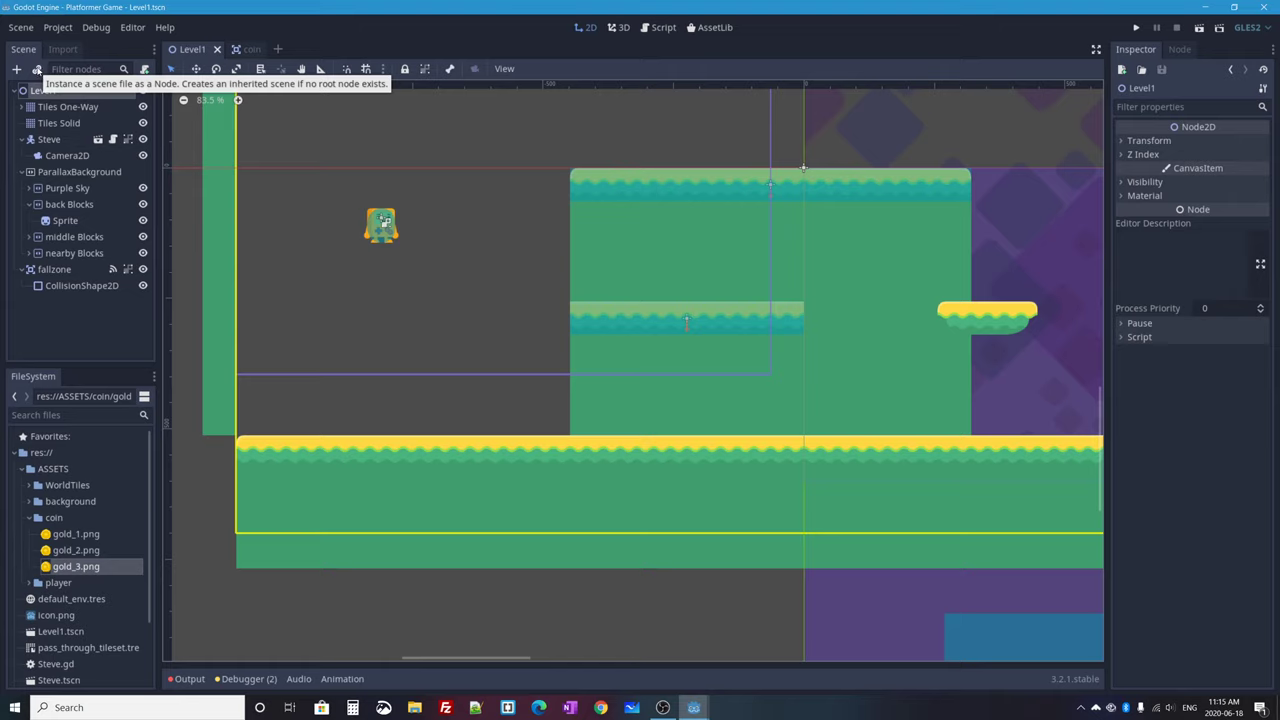
{"action": "left_click", "coordinate": [37, 70]}
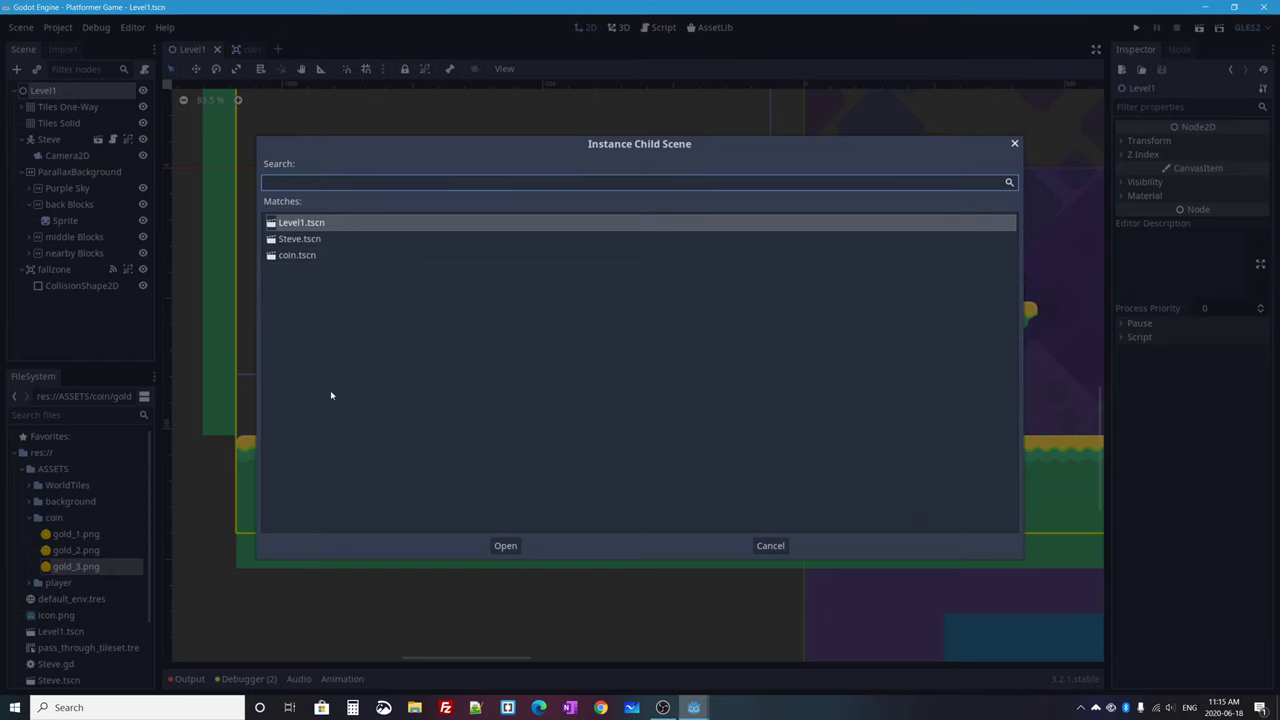
{"action": "left_click", "coordinate": [298, 256]}
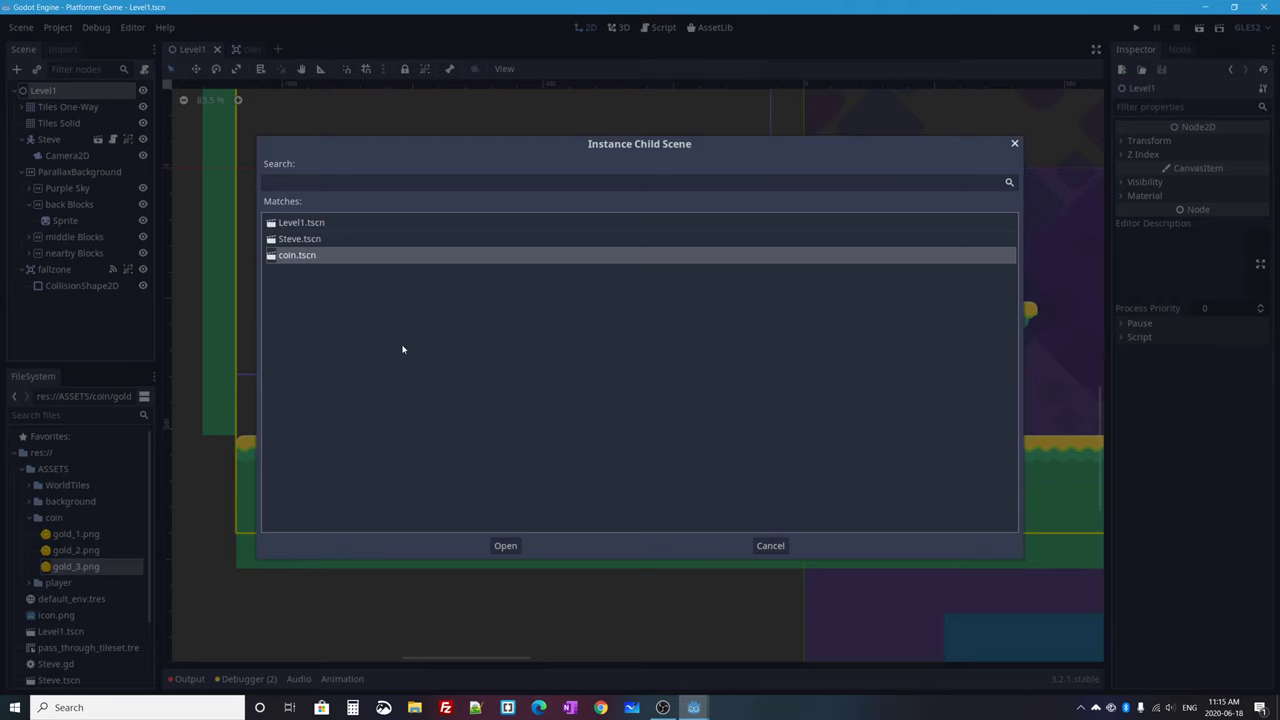
{"action": "left_click", "coordinate": [515, 549]}
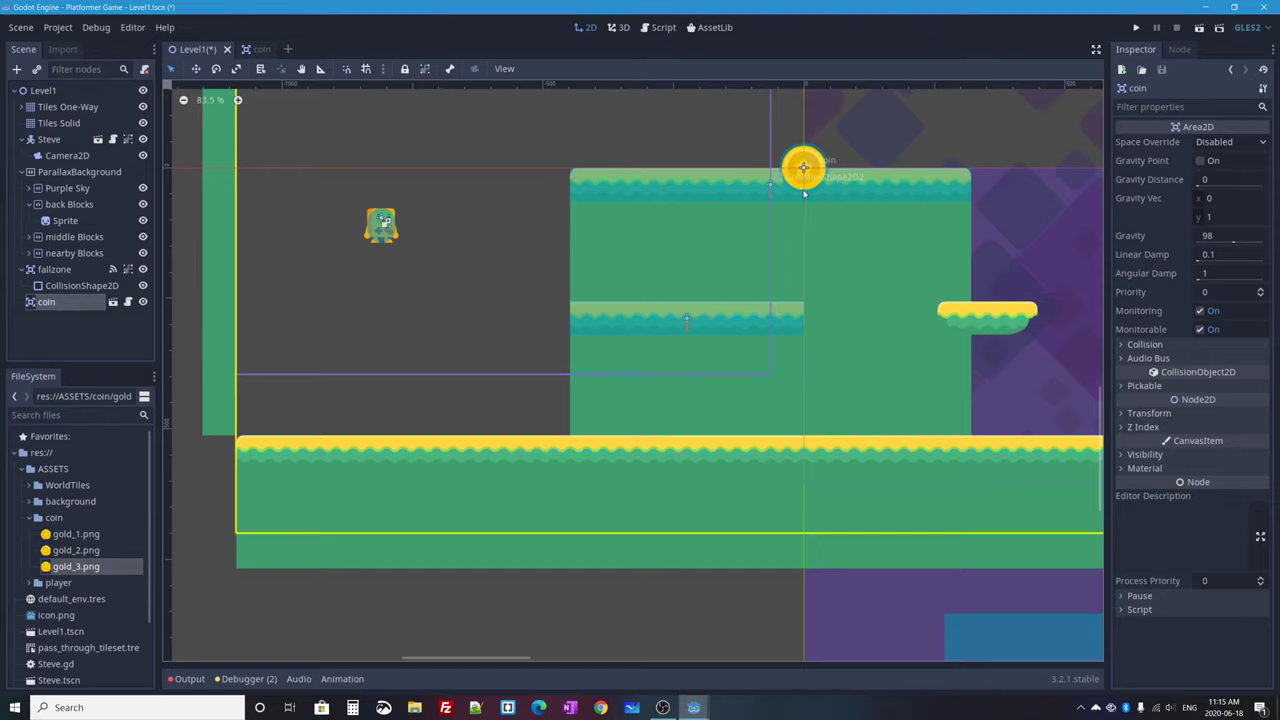
Step: Move the coin instance in Level1 to just above the middle of the lower one-way platform
{"action": "left_click", "coordinate": [257, 50]}
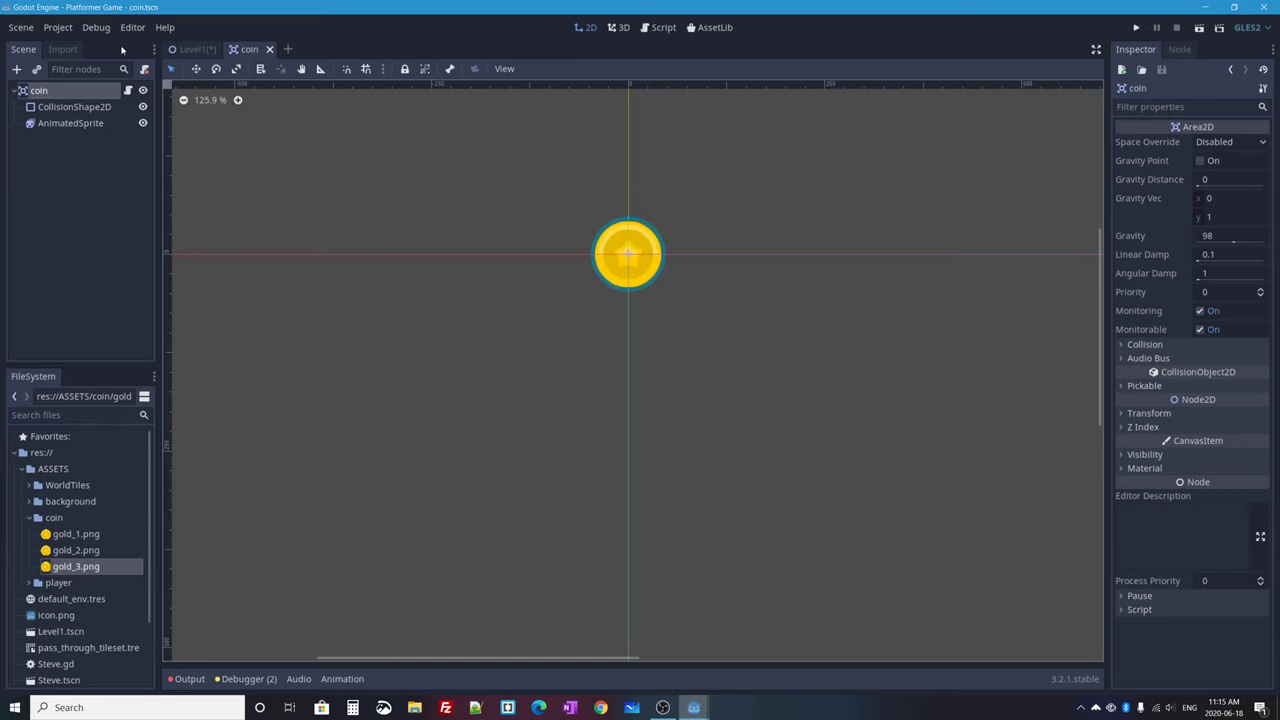
{"action": "left_click", "coordinate": [195, 49]}
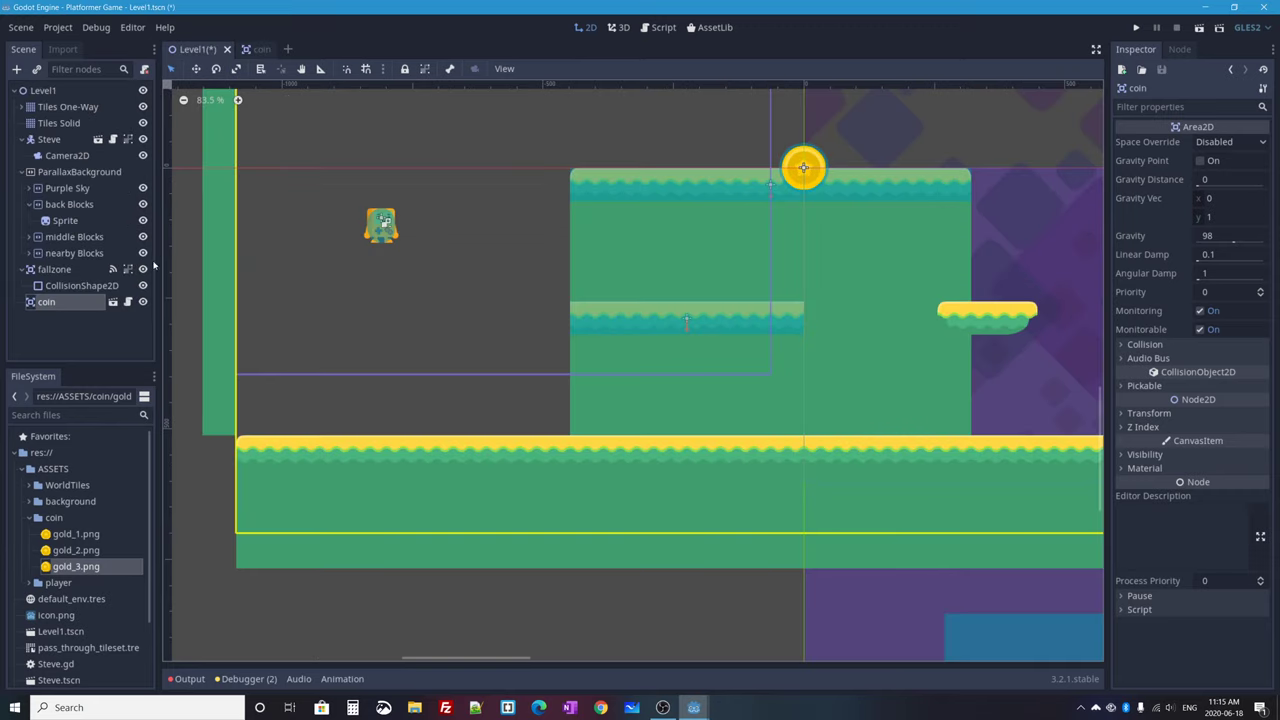
{"action": "left_click", "coordinate": [257, 49]}
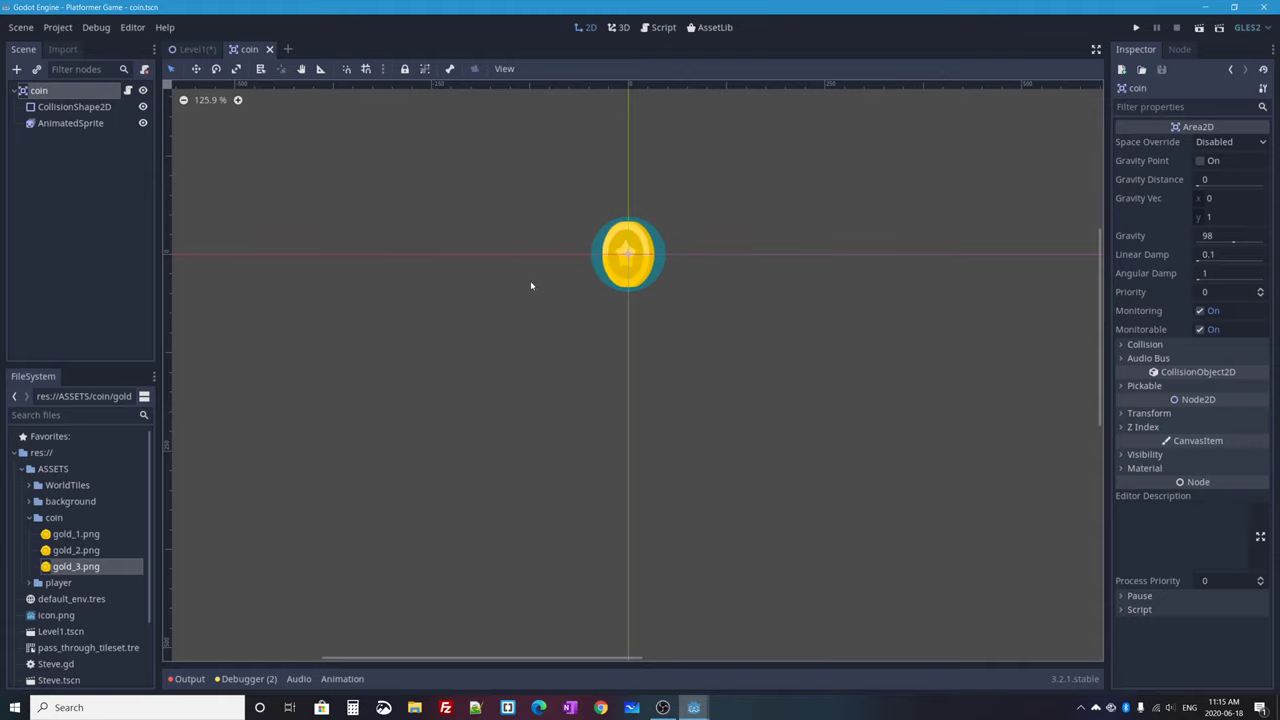
{"action": "left_click", "coordinate": [193, 49]}
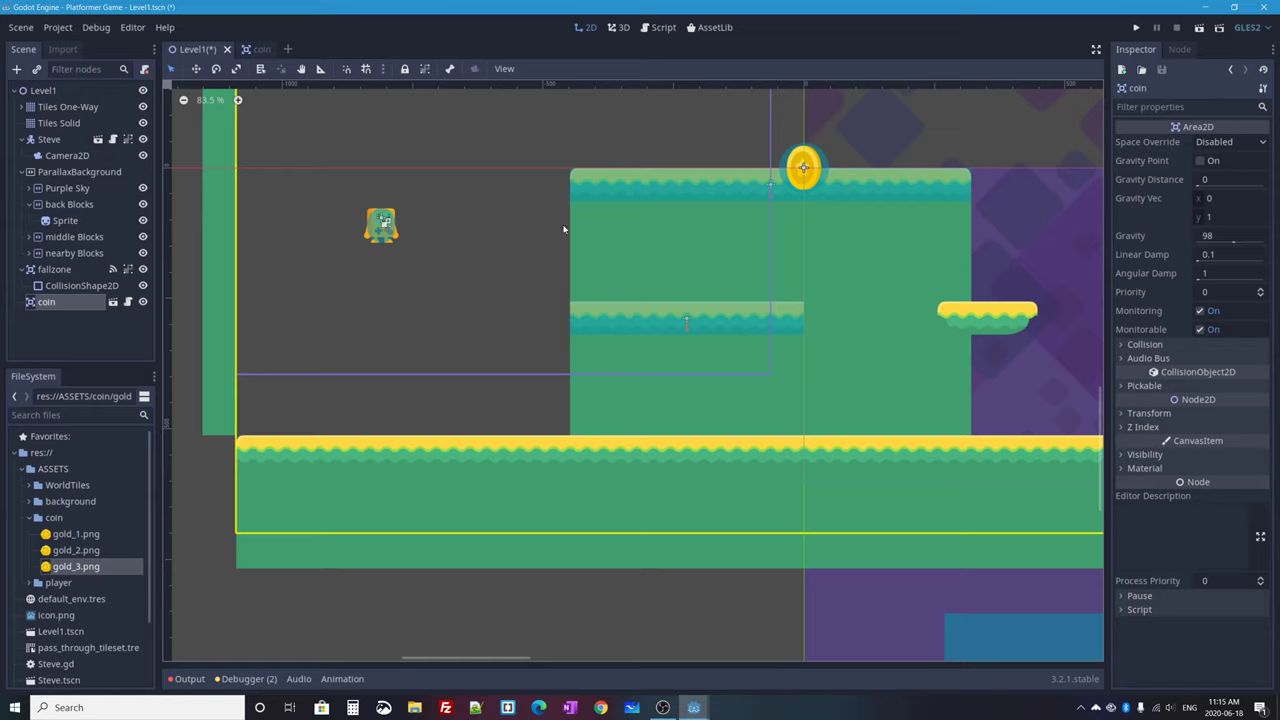
{"action": "left_click_drag", "start_coordinate": [803, 161], "coordinate": [684, 242]}
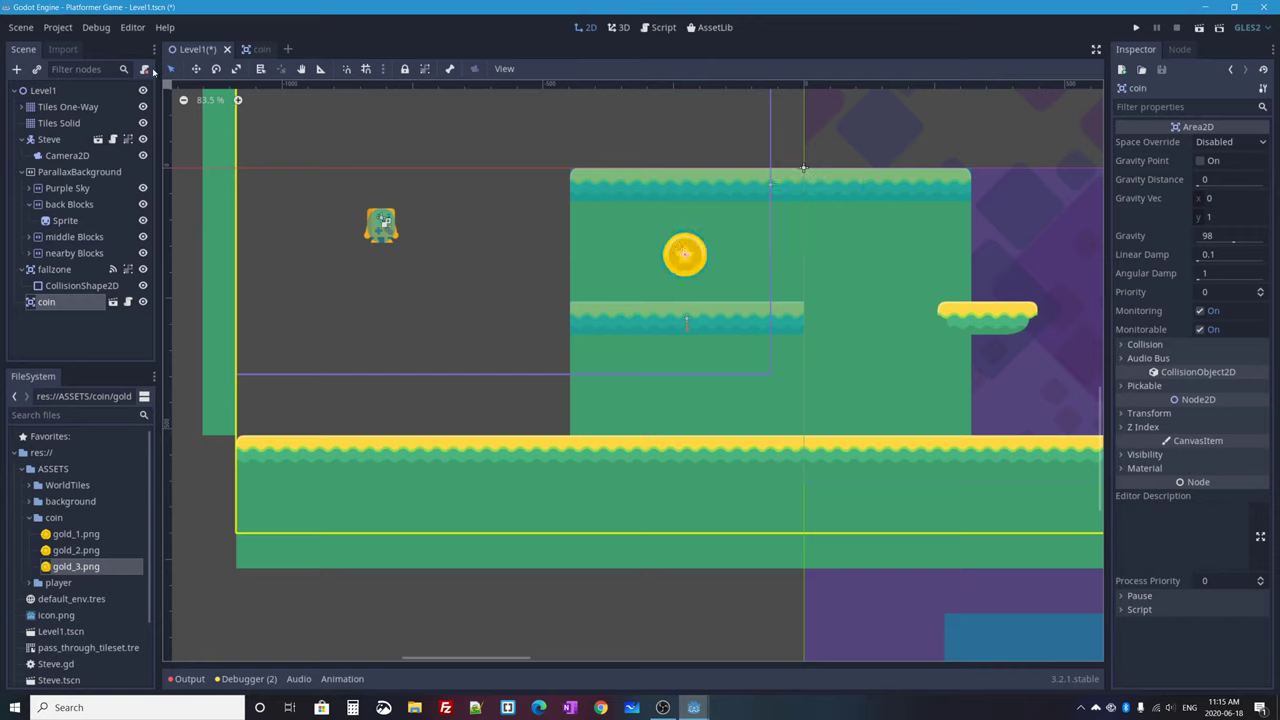
Step: Run the Level1 scene, steer Steve through jumps around and past the coin to test it, and close the game
{"action": "left_click", "coordinate": [1201, 28]}
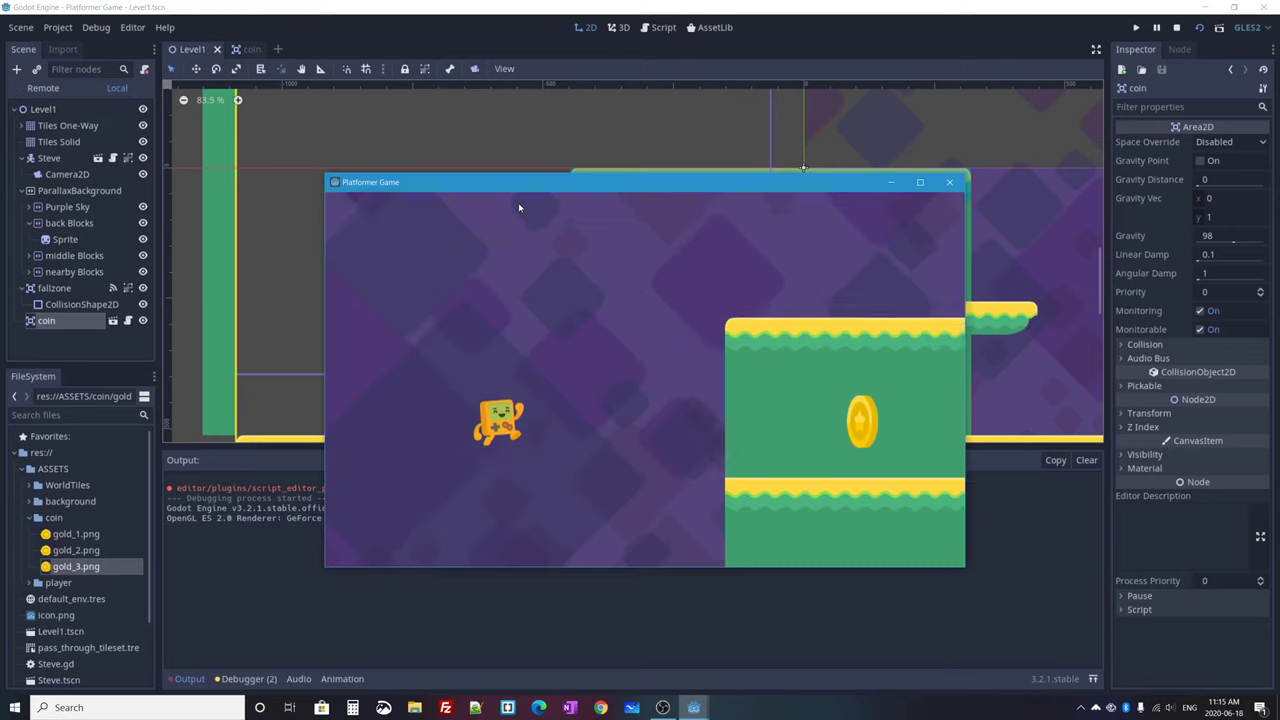
{"action": "key", "text": "Right"}
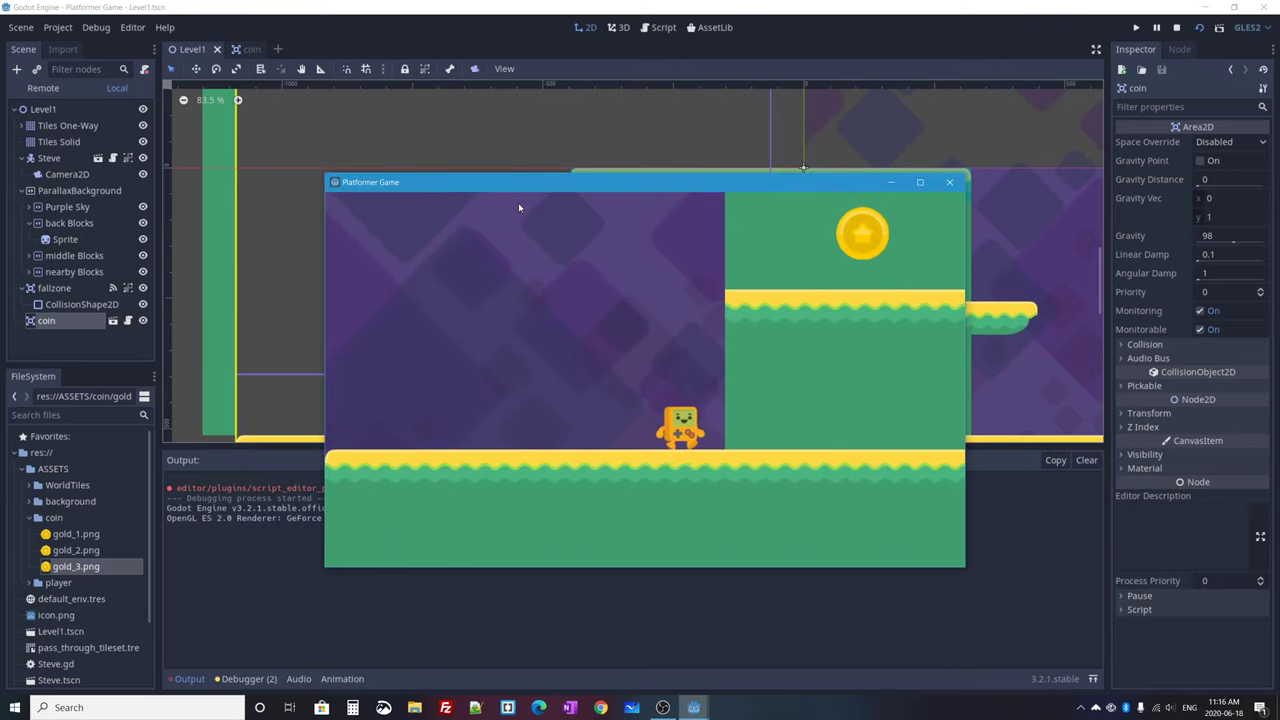
{"action": "key", "text": "space"}
{"action": "key", "text": "Right"}
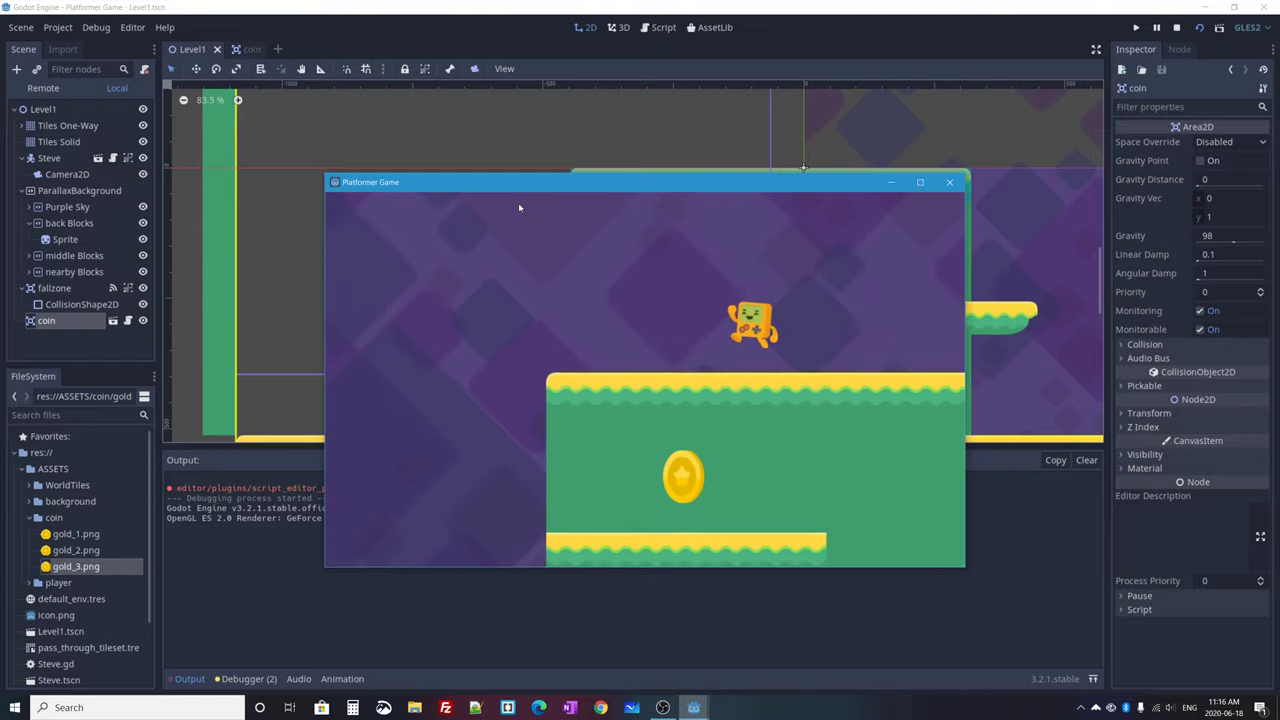
{"action": "key", "text": "Left"}
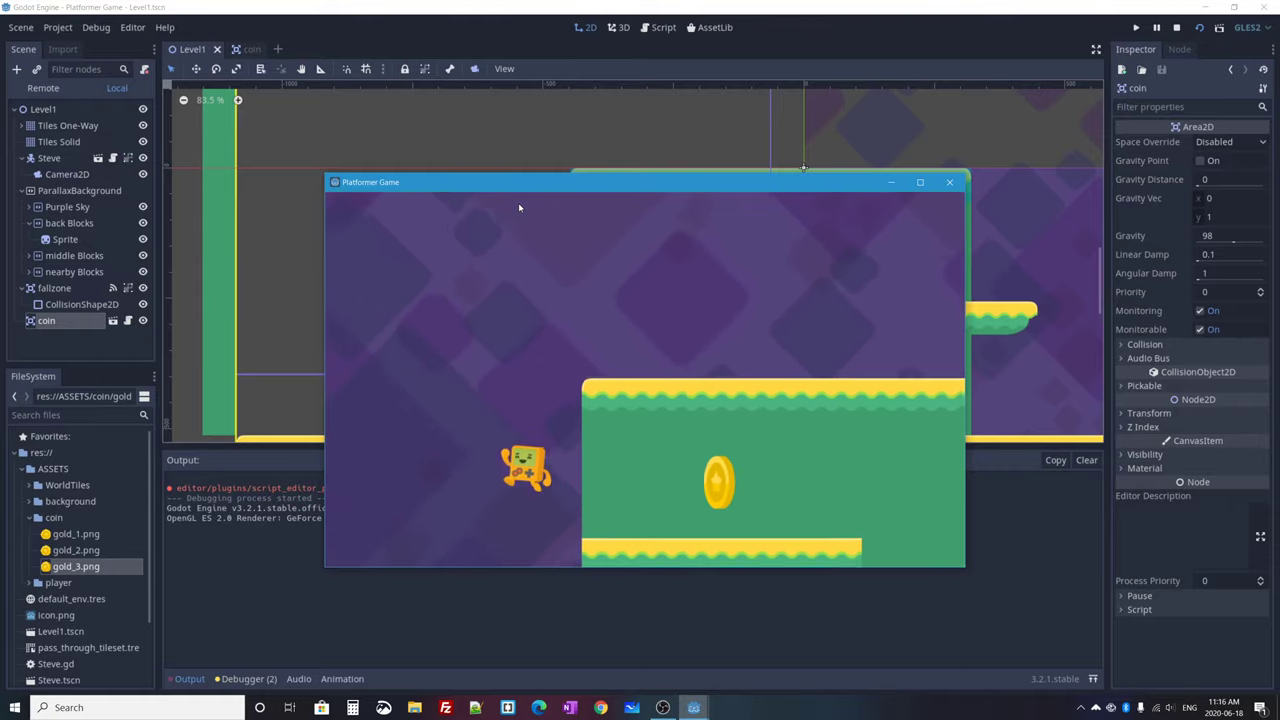
{"action": "key", "text": "space"}
{"action": "key", "text": "Right"}
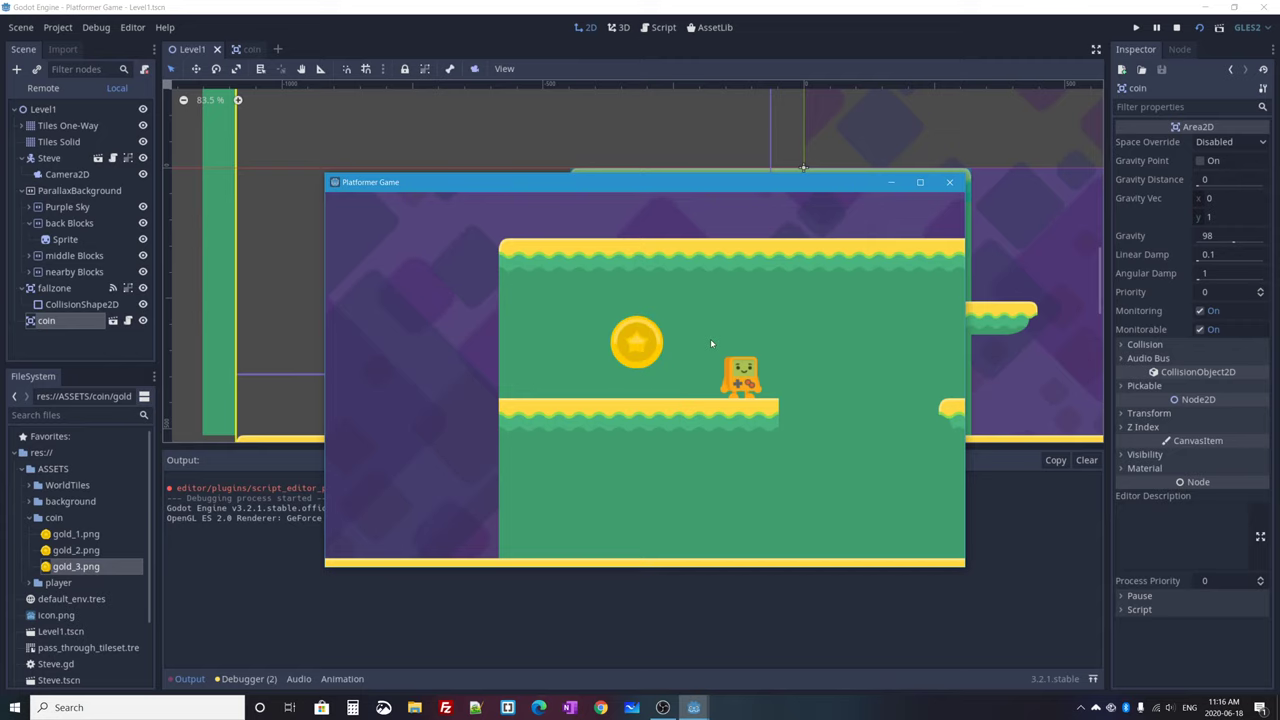
{"action": "left_click", "coordinate": [949, 182]}
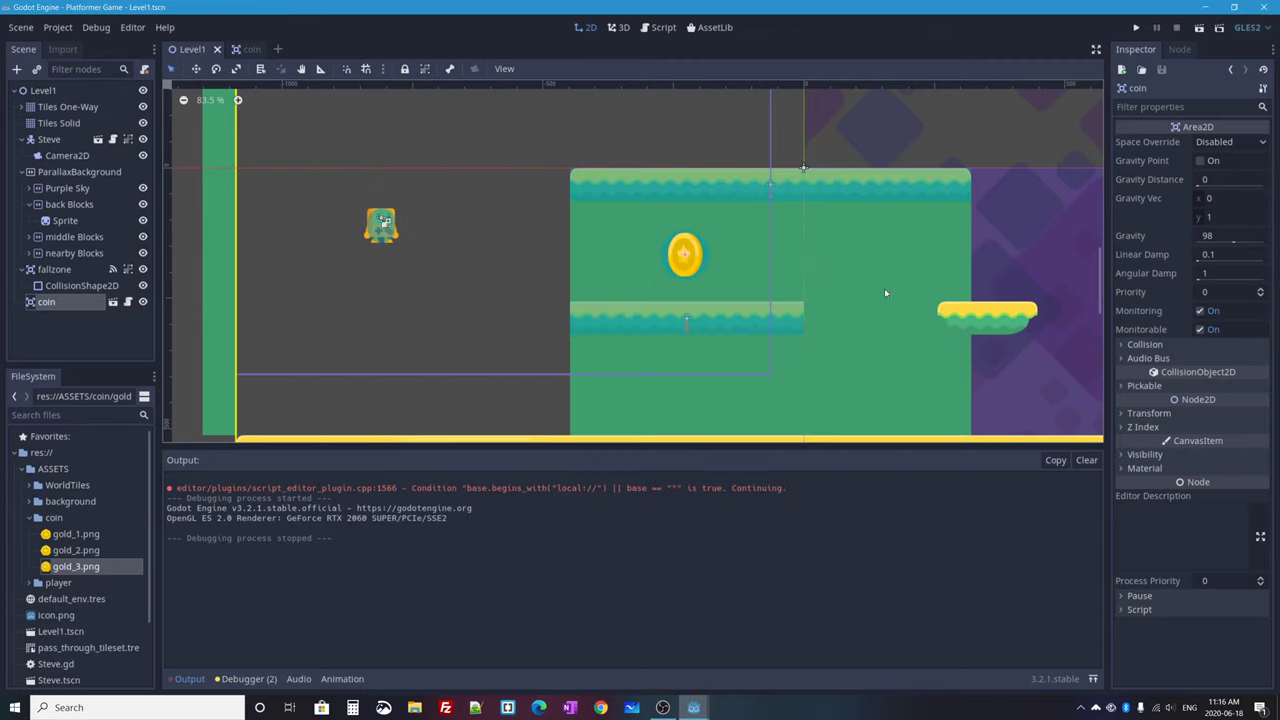
{"action": "scroll", "coordinate": [805, 354], "scroll_direction": "down", "scroll_amount": 1}
{"action": "scroll", "coordinate": [805, 354], "scroll_direction": "down", "scroll_amount": 1}
{"action": "middle_click_drag", "start_coordinate": [883, 347], "coordinate": [532, 146]}
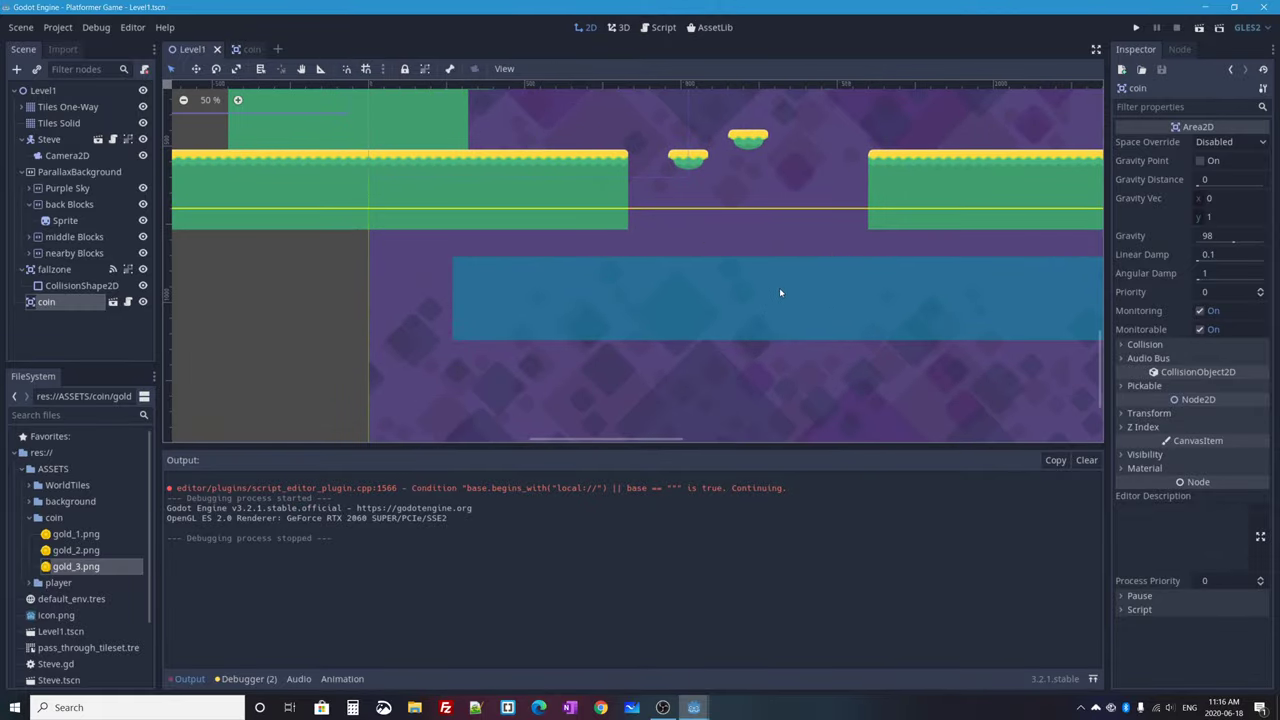
{"action": "middle_click_drag", "start_coordinate": [536, 193], "coordinate": [785, 278]}
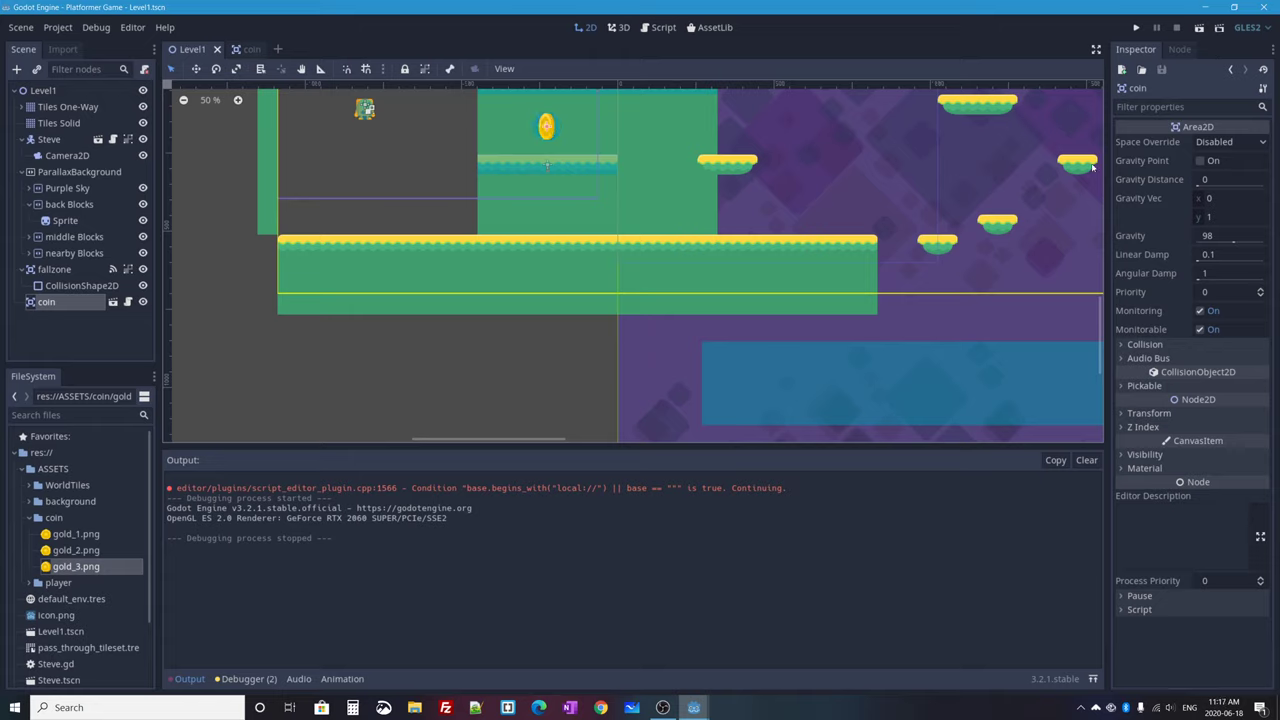
Step: Connect the coin scene root's body_entered signal to its own script with the receiver method _on_coin_body_entered
{"action": "left_click", "coordinate": [1180, 49]}
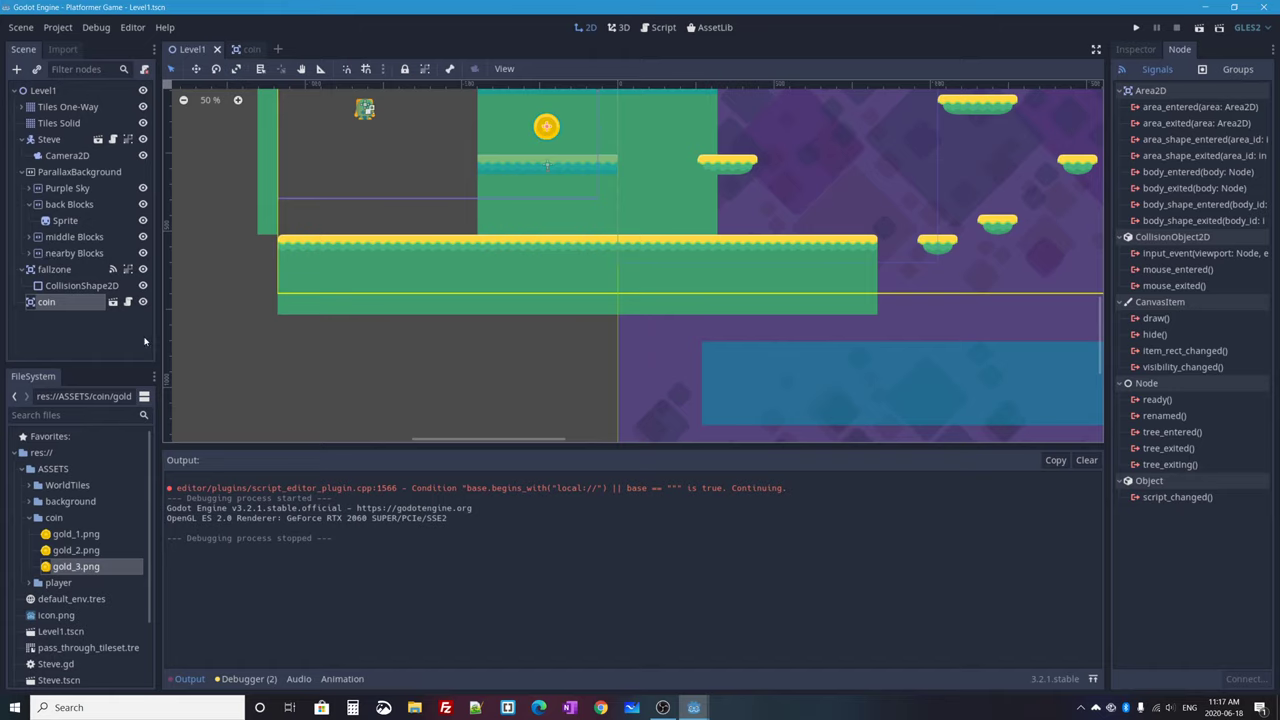
{"action": "left_click", "coordinate": [240, 49]}
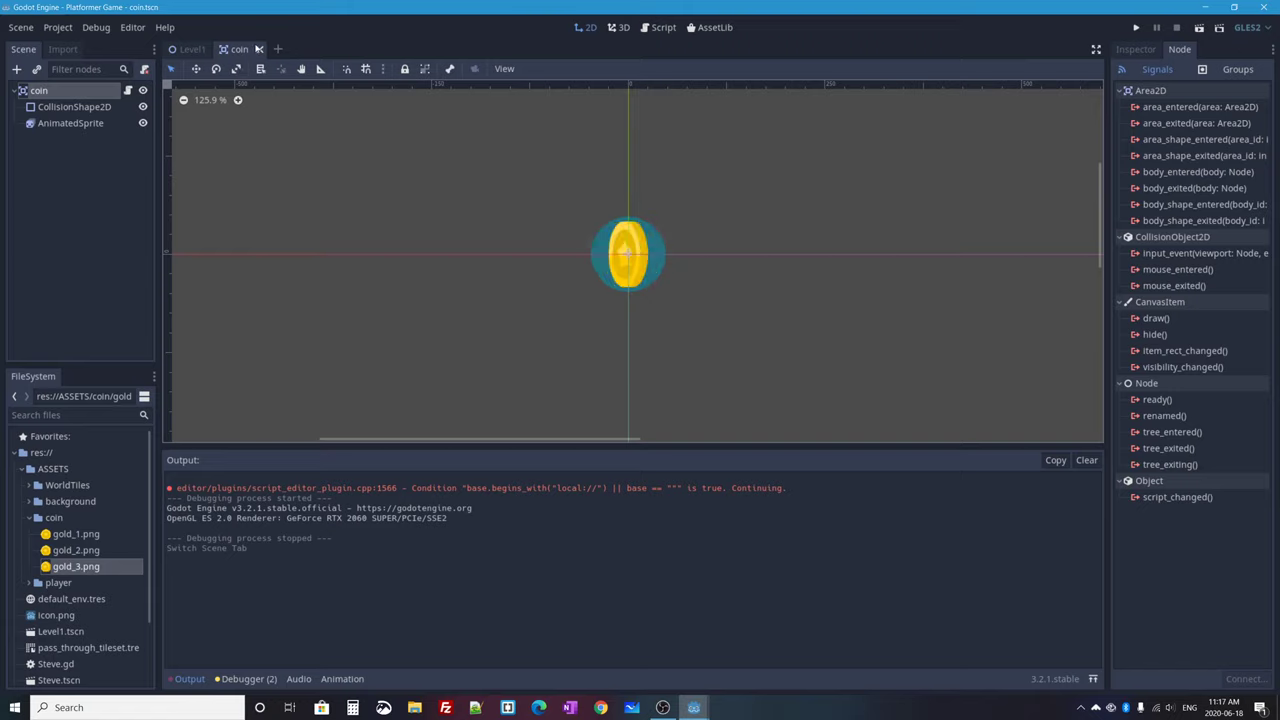
{"action": "left_click", "coordinate": [38, 90]}
{"action": "left_click", "coordinate": [1128, 49]}
{"action": "left_click", "coordinate": [1182, 50]}
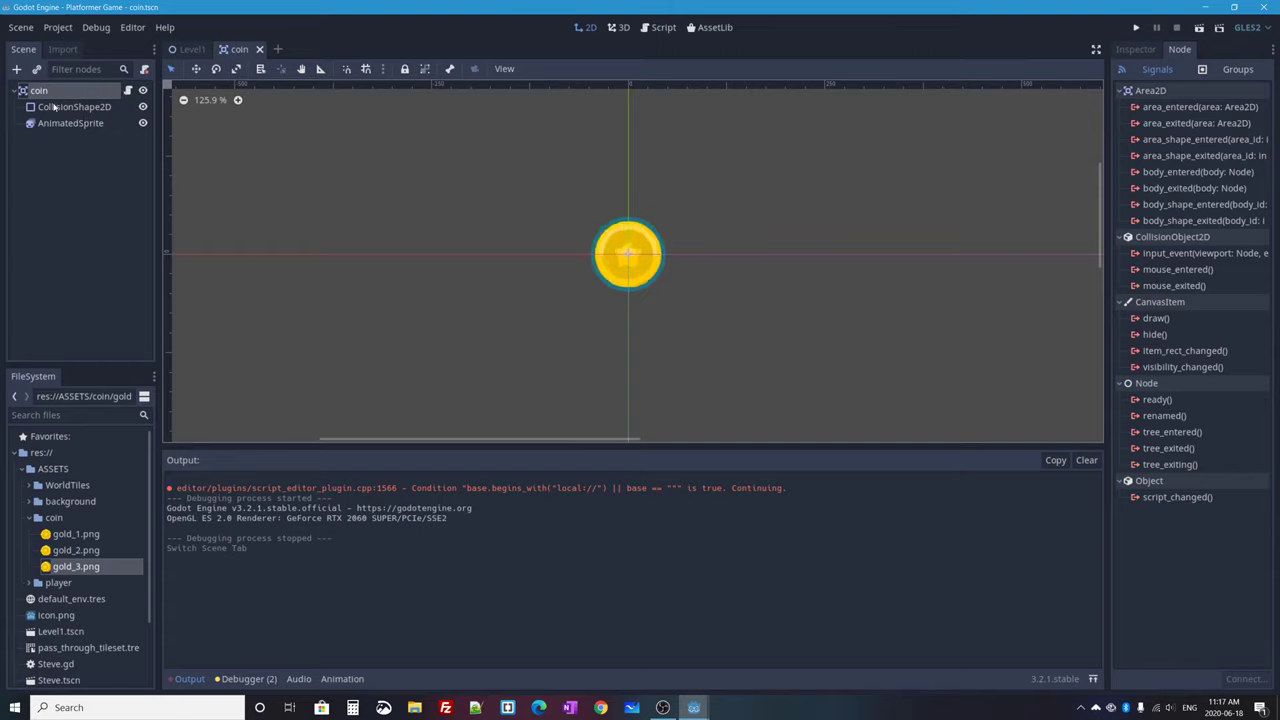
{"action": "left_click", "coordinate": [1178, 172]}
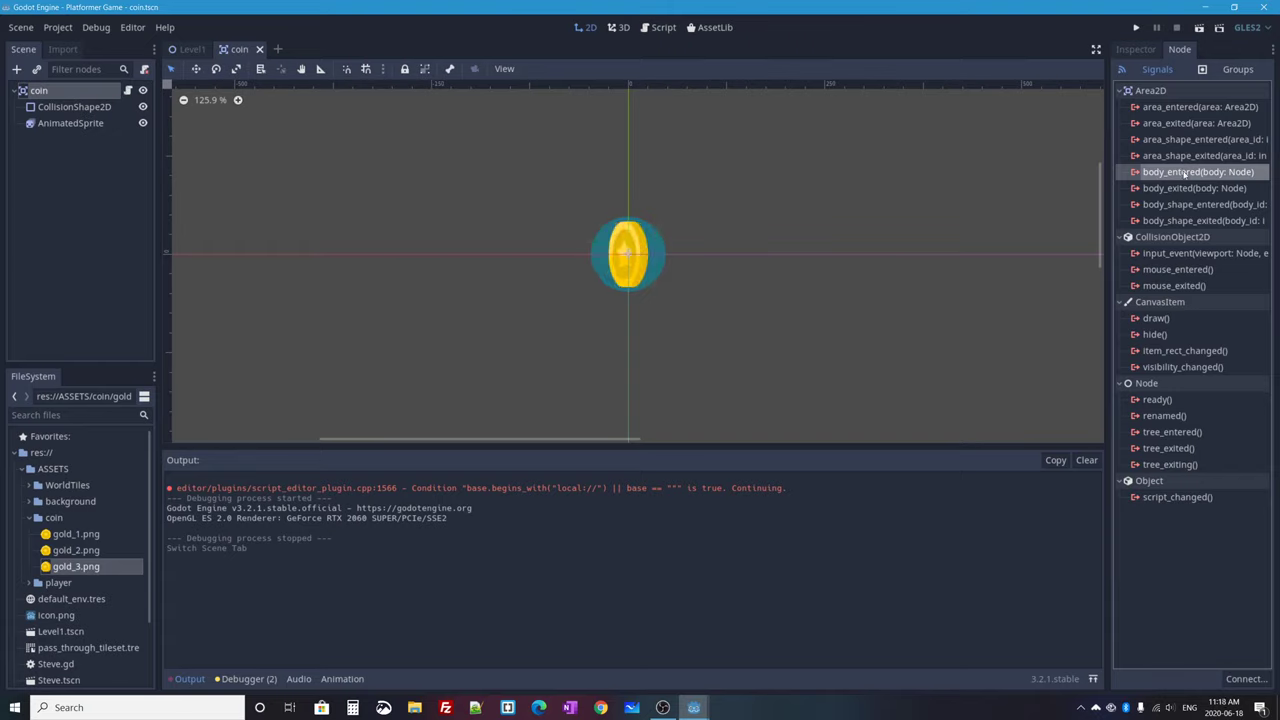
{"action": "mouse_move", "coordinate": [1198, 174]}
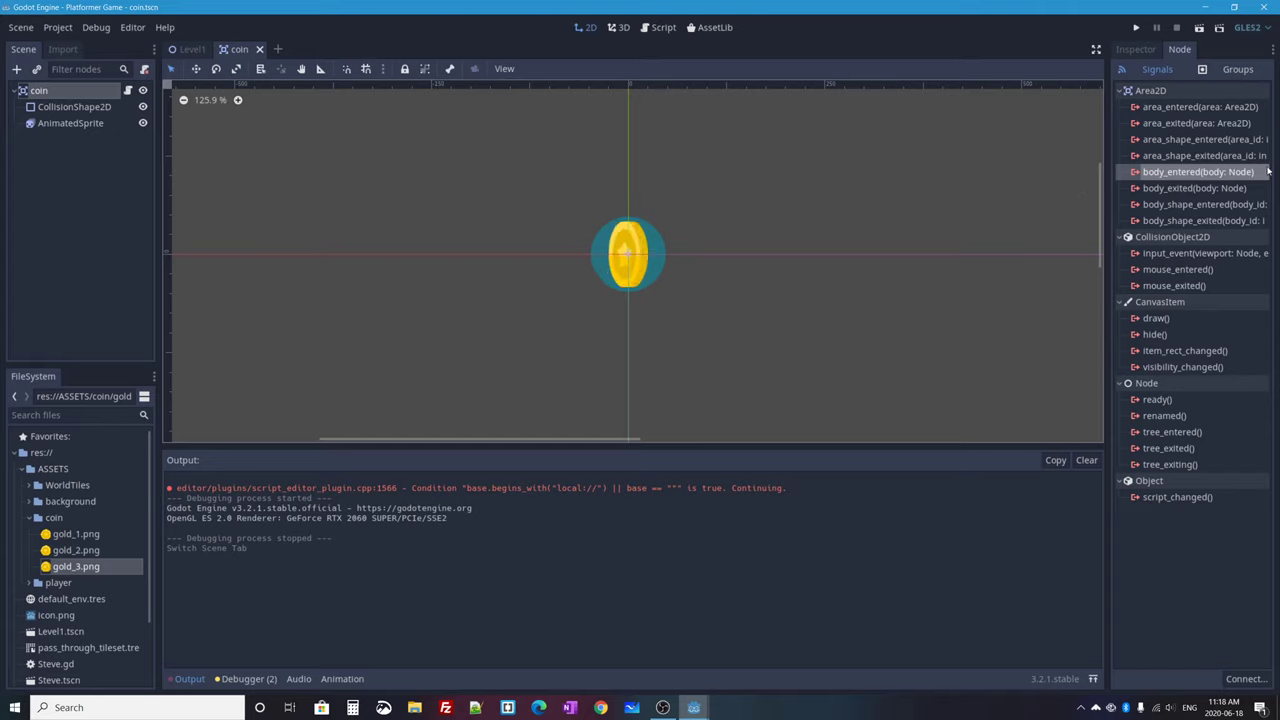
{"action": "double_click", "coordinate": [1173, 171]}
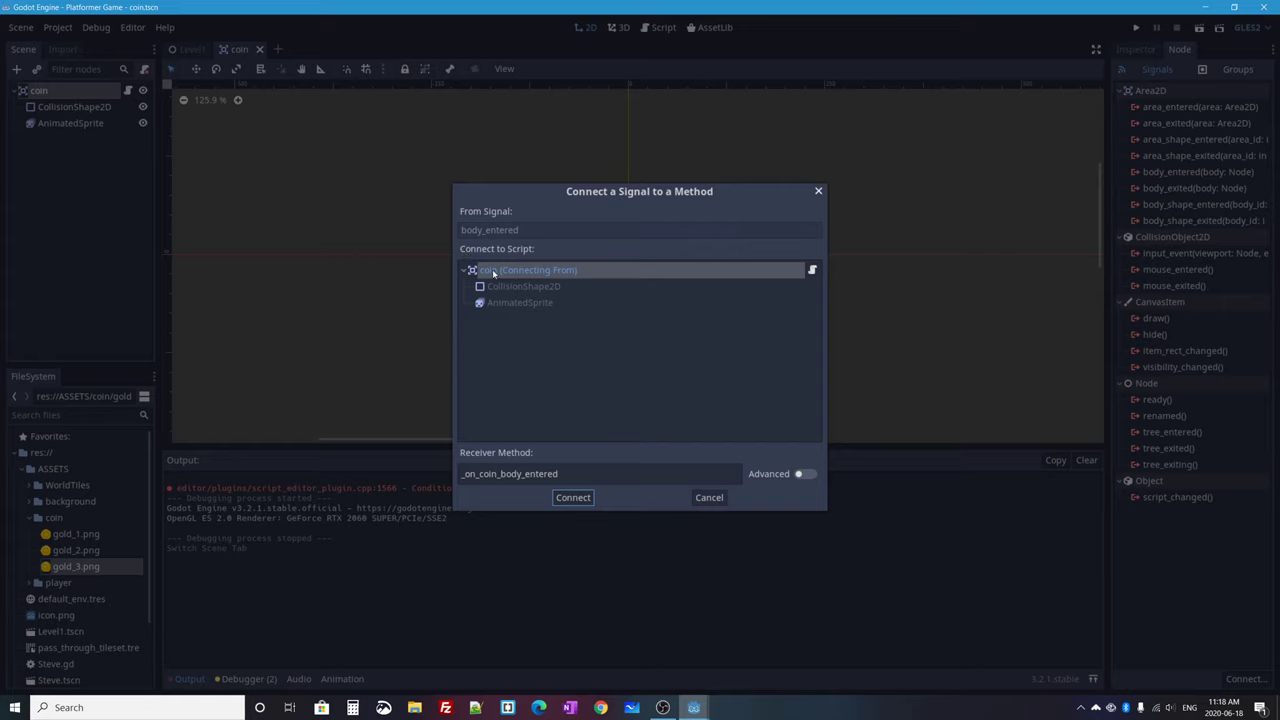
{"action": "left_click", "coordinate": [557, 271]}
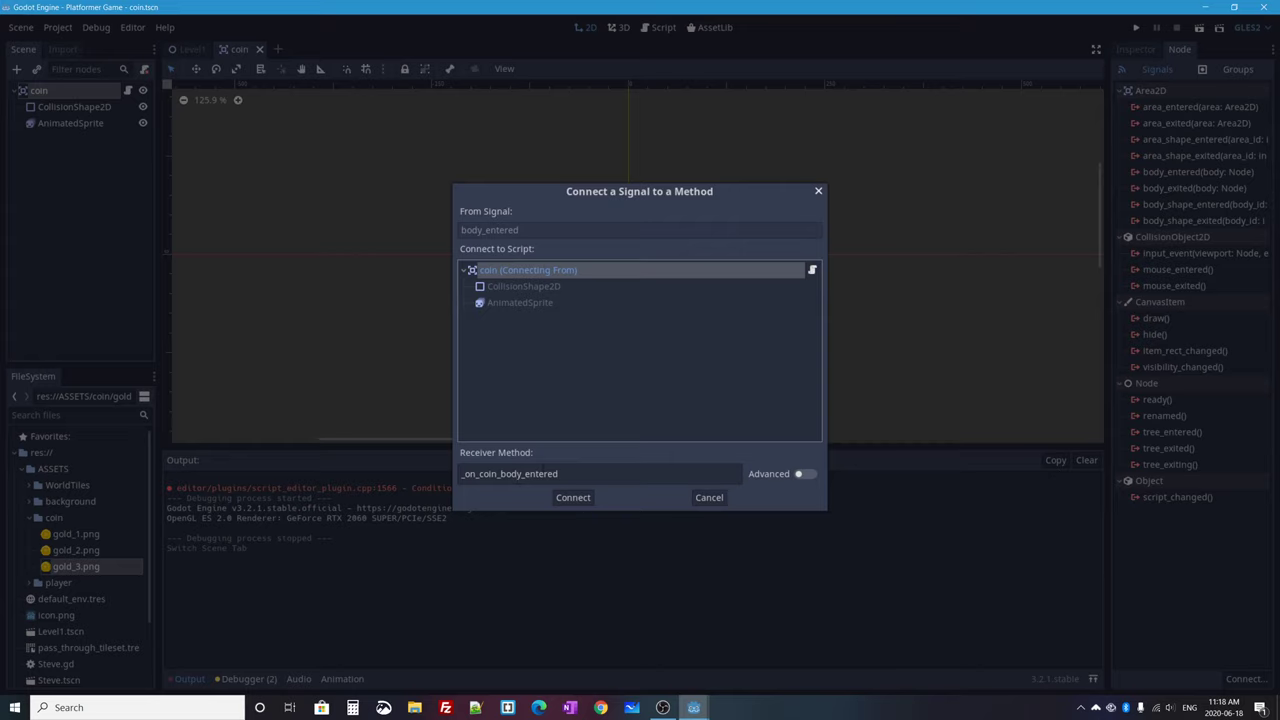
{"action": "left_click", "coordinate": [586, 500]}
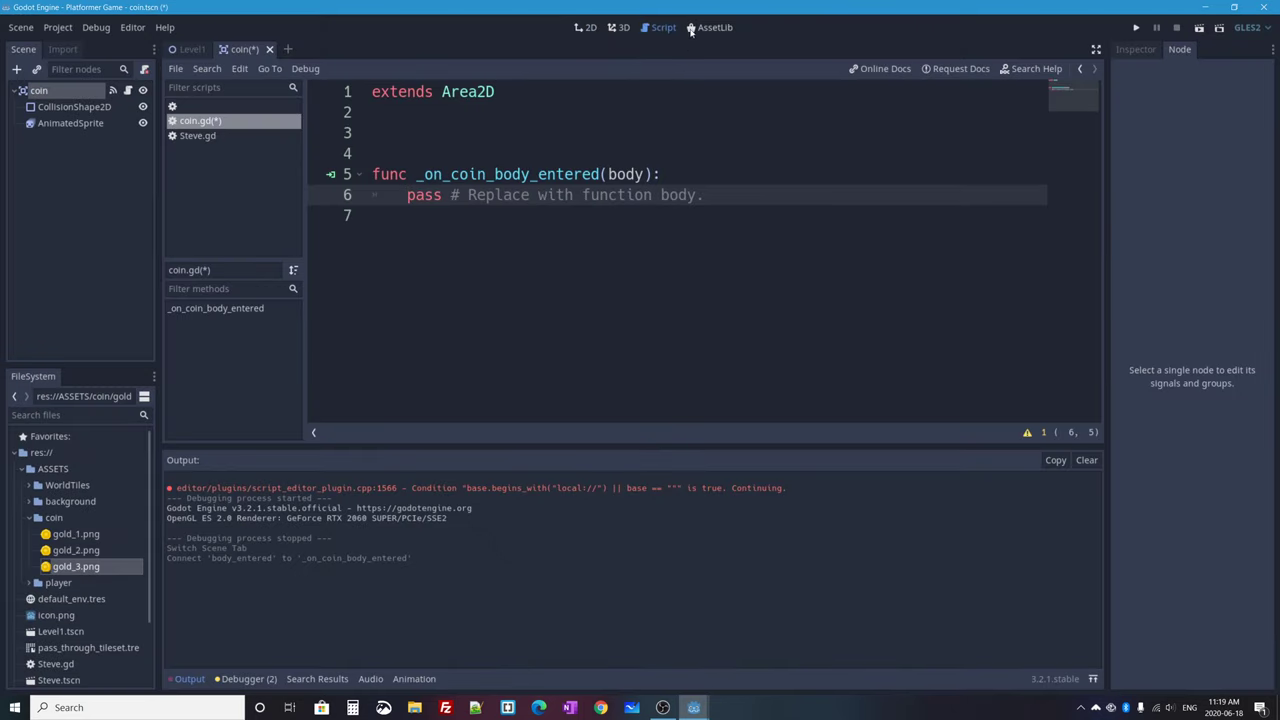
Step: Examine the generated _on_coin_body_entered function in coin.gd and the matching signal connection on the coin node
{"action": "left_click", "coordinate": [586, 27]}
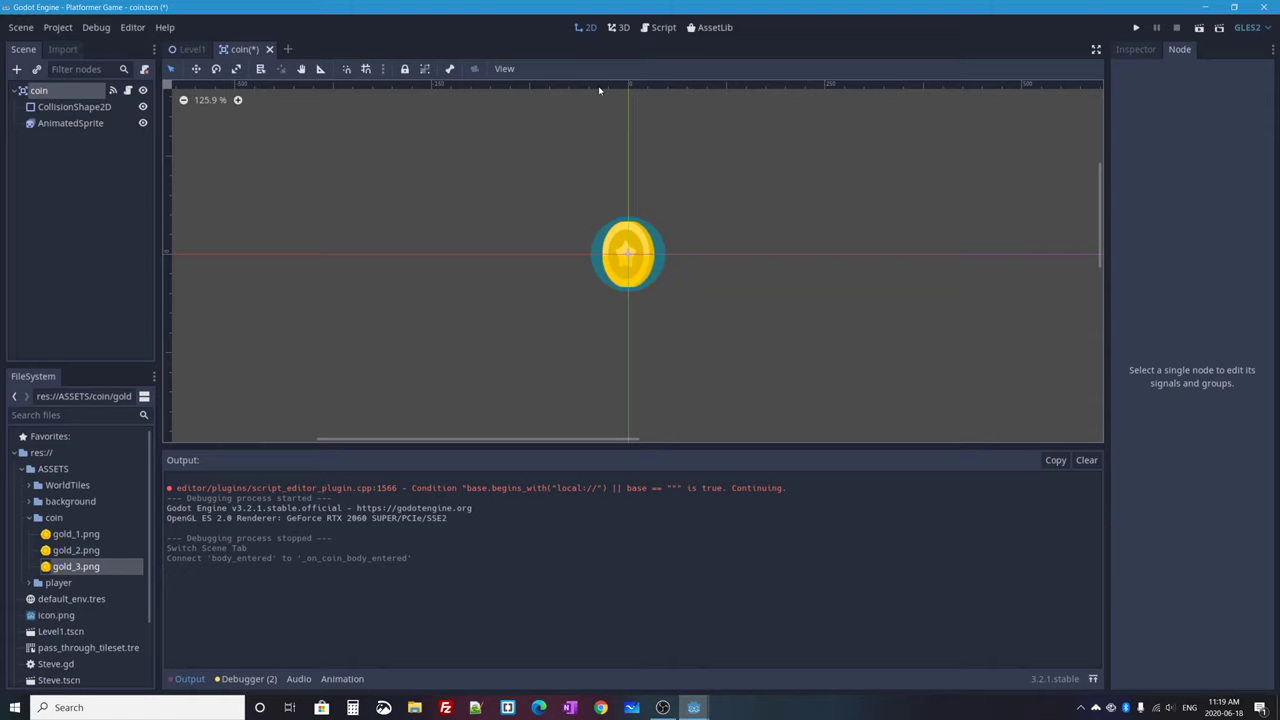
{"action": "left_click", "coordinate": [651, 28]}
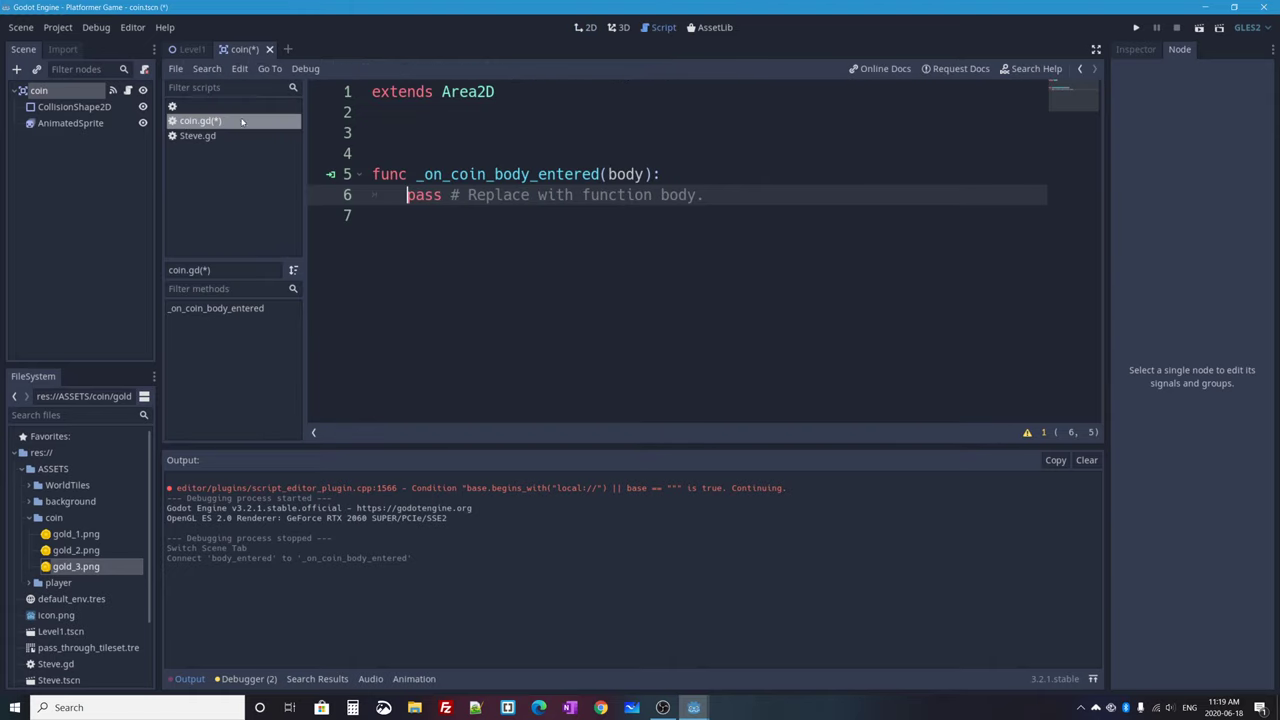
{"action": "left_click", "coordinate": [397, 112]}
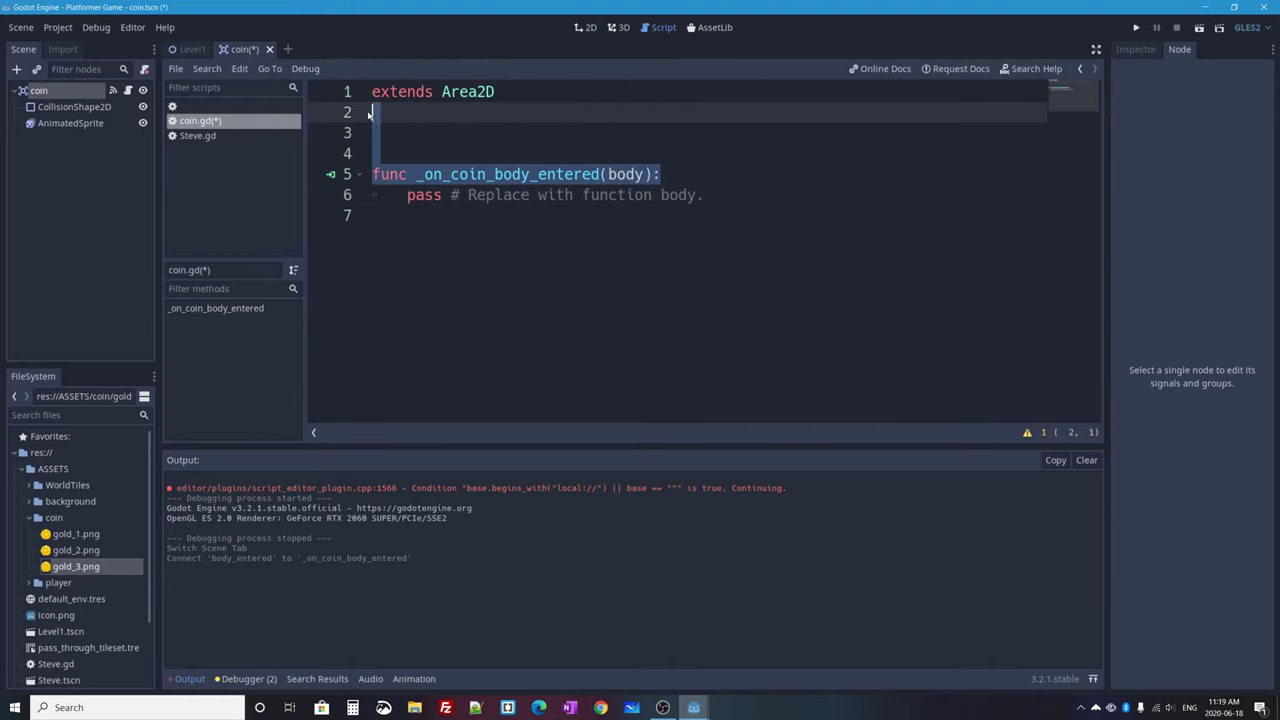
{"action": "key", "text": "Down"}
{"action": "key", "text": "Down"}
{"action": "key", "text": "Up"}
{"action": "key", "text": "Up"}
{"action": "key", "text": "Up"}
{"action": "key", "text": "End"}
{"action": "key", "text": "shift+Home"}
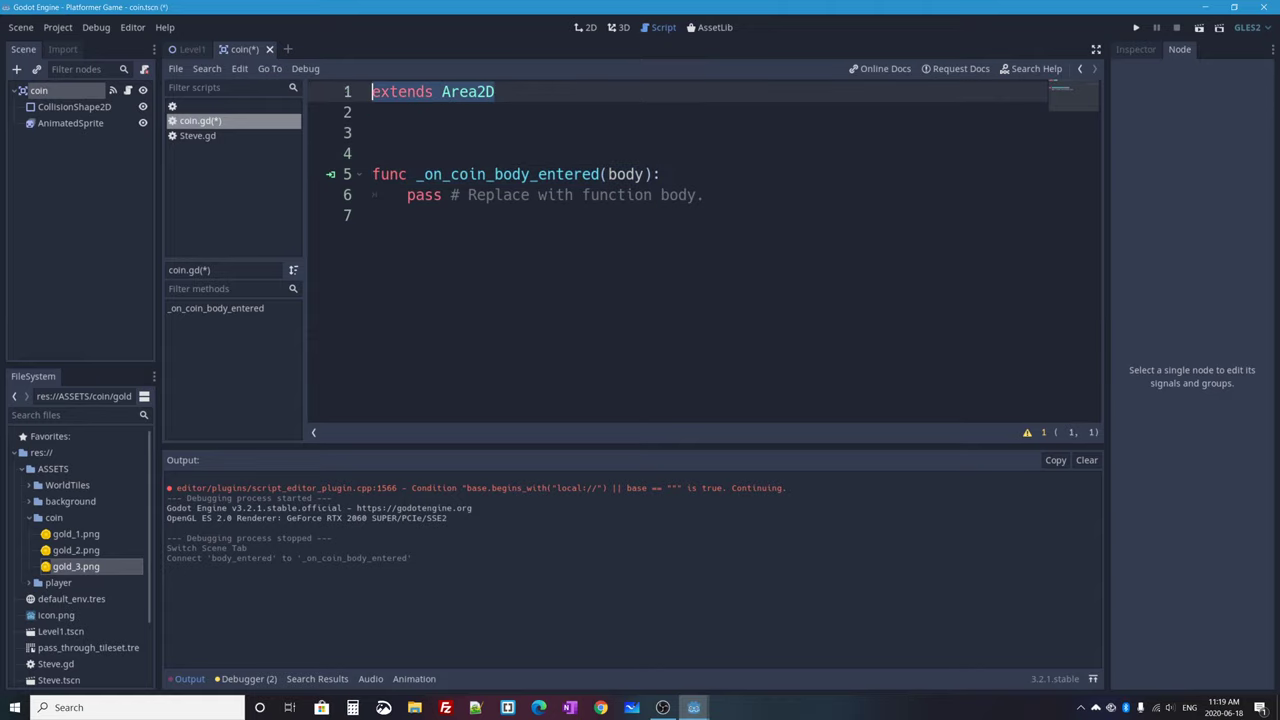
{"action": "left_click_drag", "start_coordinate": [704, 195], "coordinate": [372, 174]}
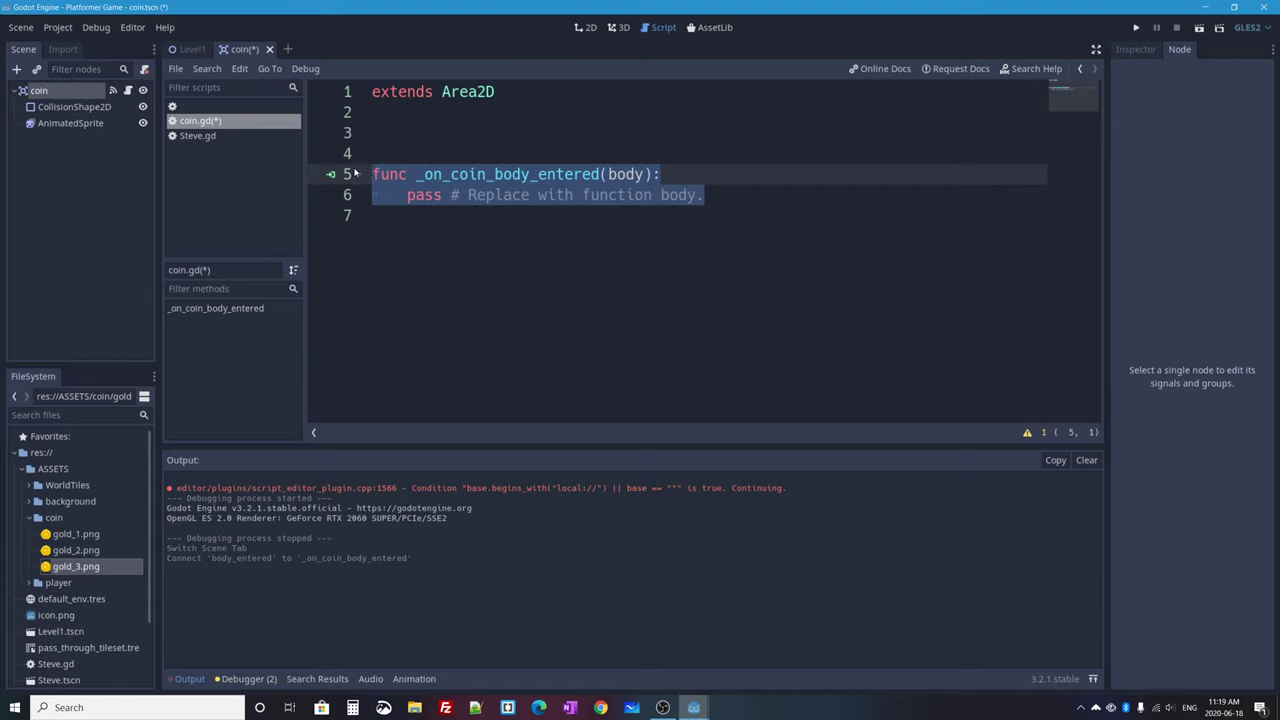
{"action": "left_click", "coordinate": [22, 90]}
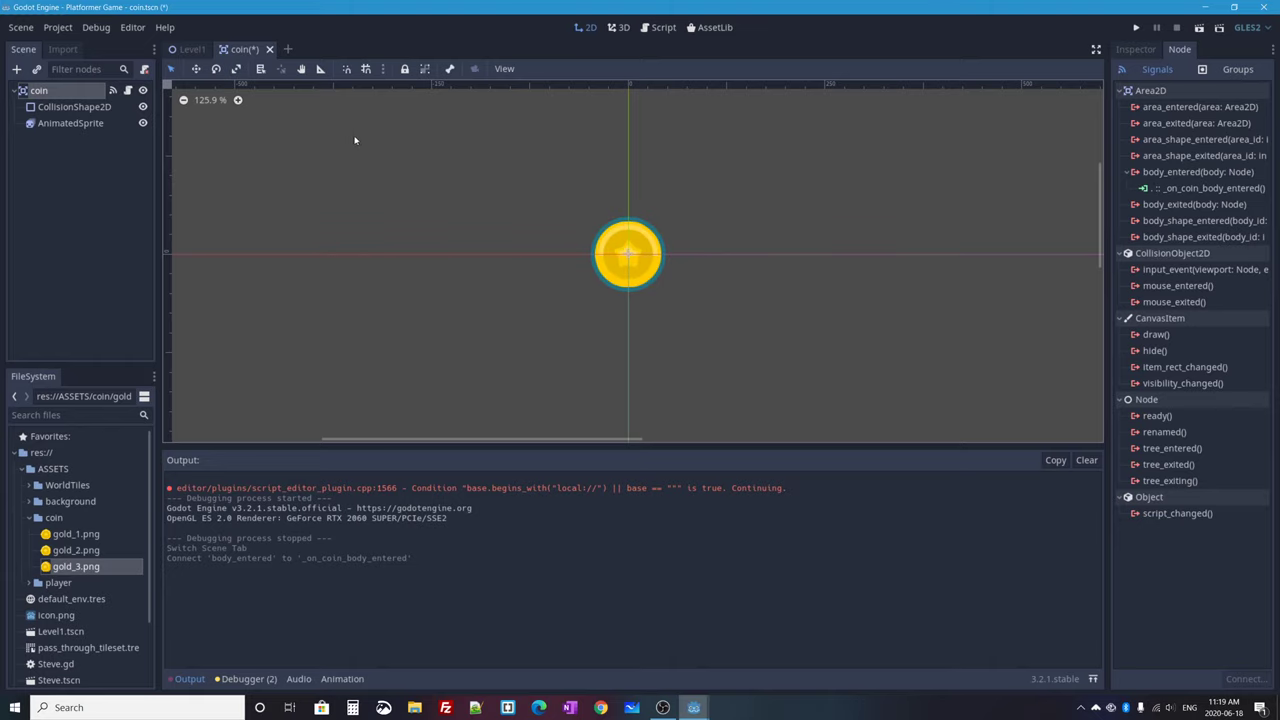
{"action": "left_click", "coordinate": [114, 91]}
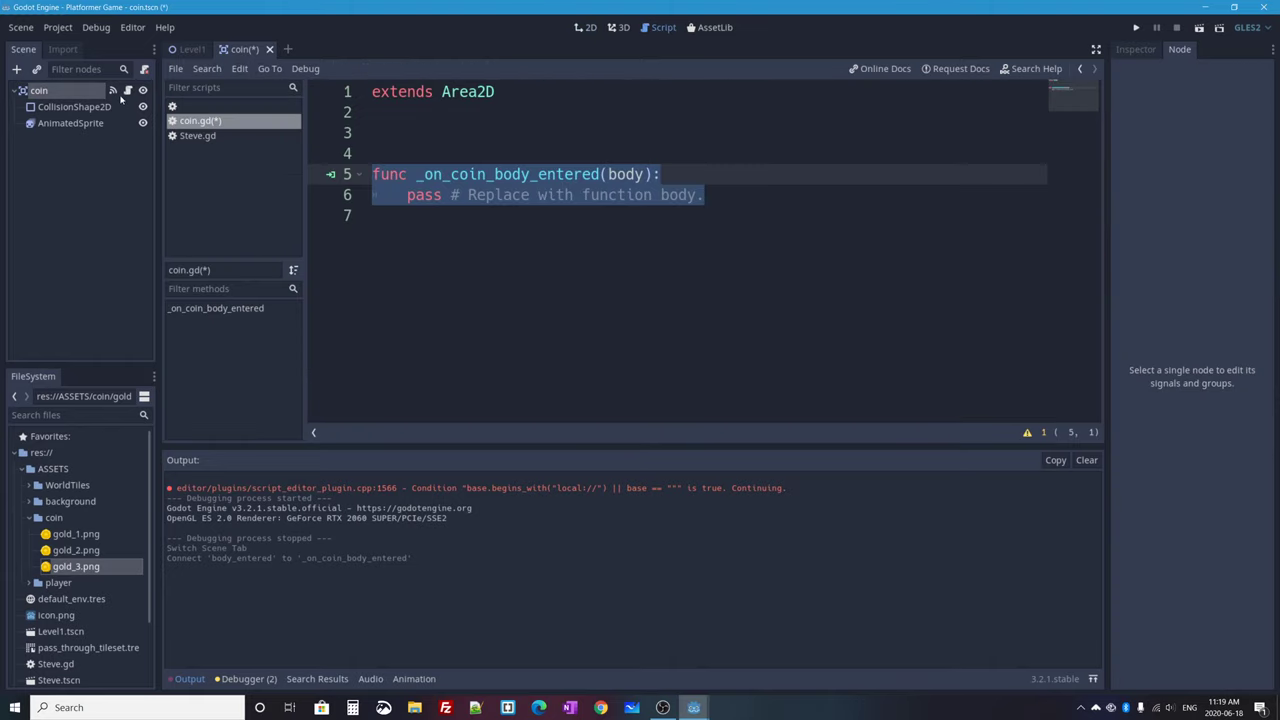
Step: Replace the placeholder body of _on_coin_body_entered in coin.gd with queue_free() and save the coin scene
{"action": "left_click", "coordinate": [661, 195]}
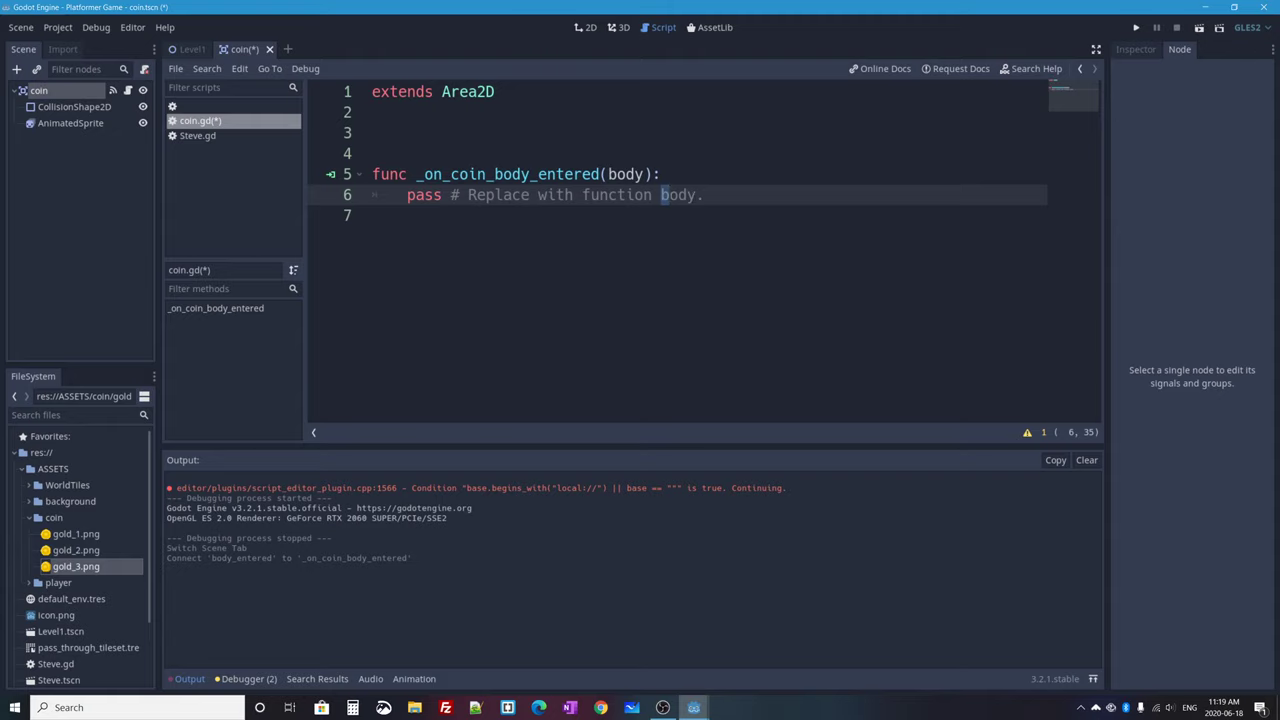
{"action": "key", "text": "End"}
{"action": "key", "text": "shift+Left"}
{"action": "key", "text": "shift+Left"}
{"action": "key", "text": "shift+Left"}
{"action": "key", "text": "shift+Left"}
{"action": "key", "text": "shift+Left"}
{"action": "key", "text": "shift+Left"}
{"action": "key", "text": "shift+Left"}
{"action": "key", "text": "shift+Left"}
{"action": "key", "text": "shift+Left"}
{"action": "key", "text": "shift+Left"}
{"action": "key", "text": "shift+Left"}
{"action": "key", "text": "shift+Left"}
{"action": "key", "text": "shift+Left"}
{"action": "key", "text": "shift+Left"}
{"action": "key", "text": "shift+Left"}
{"action": "key", "text": "shift+Left"}
{"action": "key", "text": "shift+Left"}
{"action": "key", "text": "shift+Left"}
{"action": "key", "text": "shift+Left"}
{"action": "key", "text": "shift+Left"}
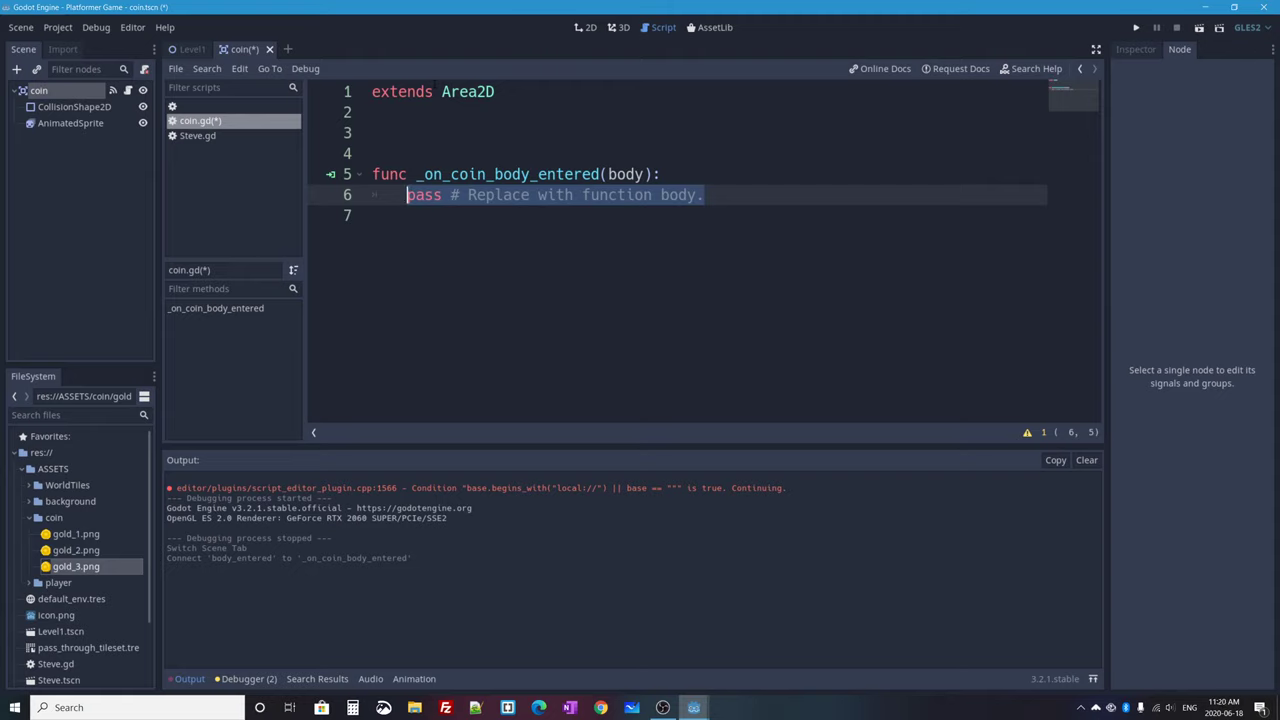
{"action": "key", "text": "BackSpace"}
{"action": "type", "text": "qu"}
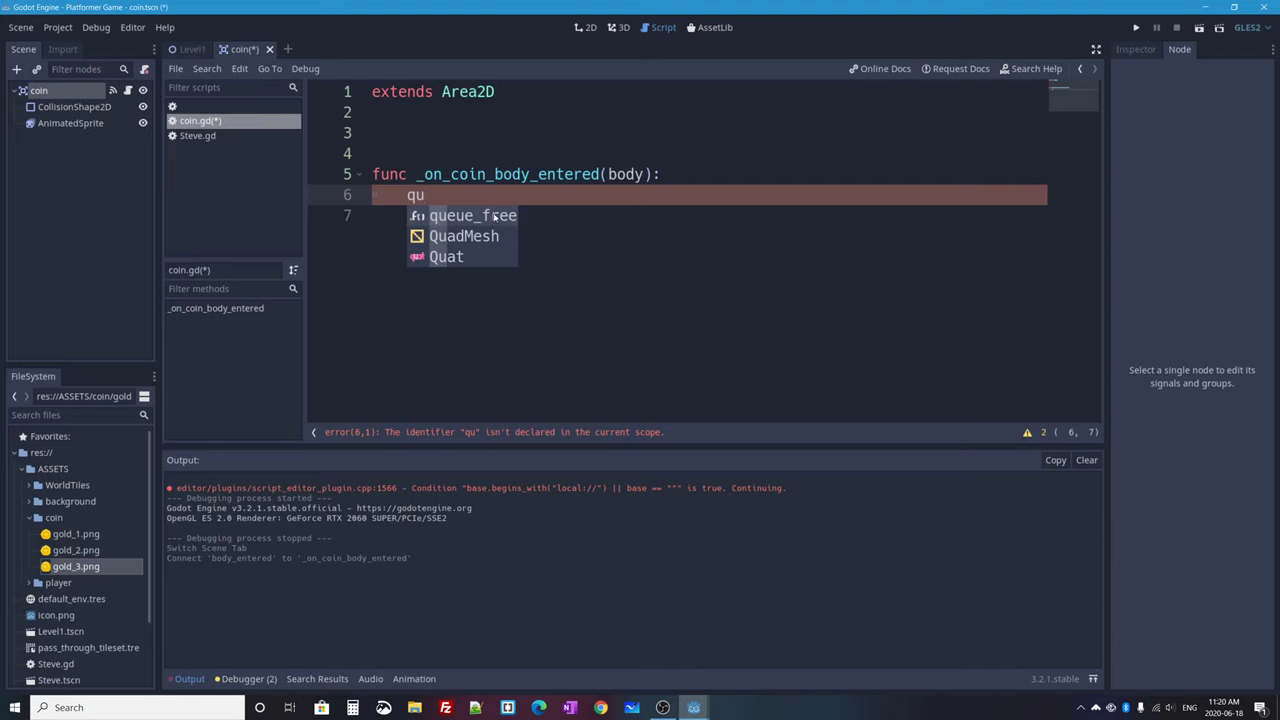
{"action": "left_click", "coordinate": [497, 215]}
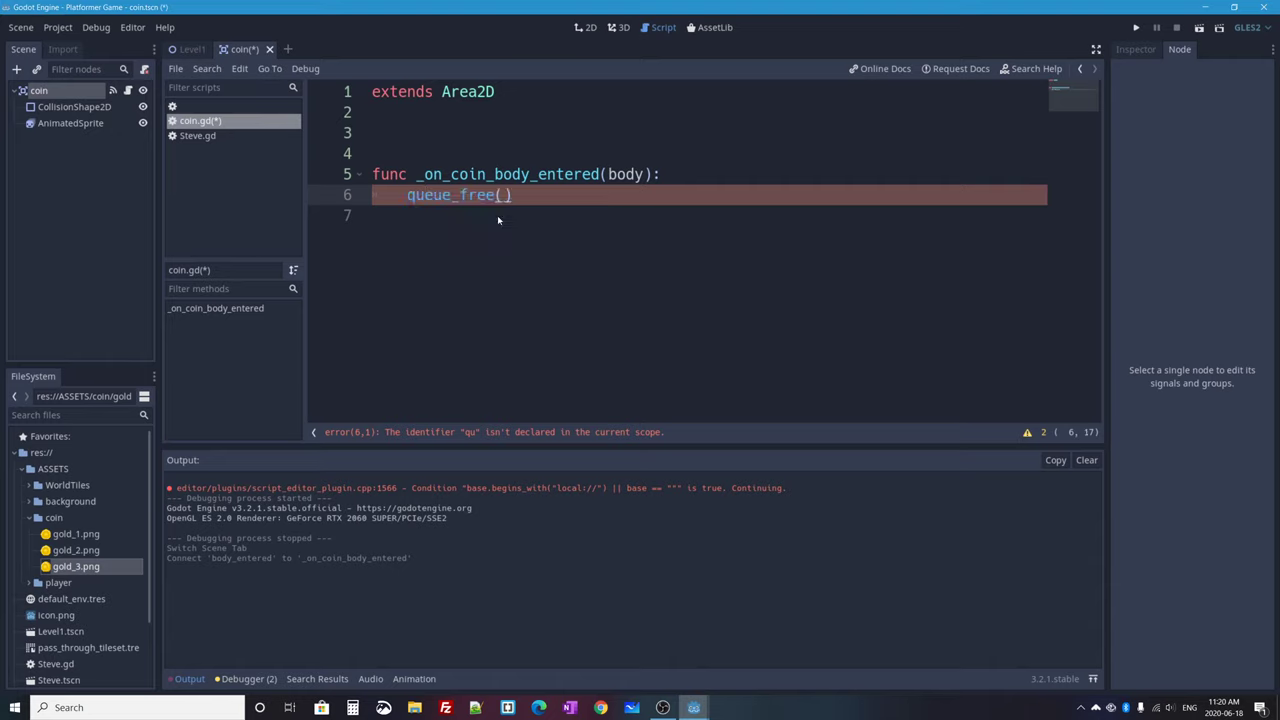
{"action": "left_click", "coordinate": [497, 256]}
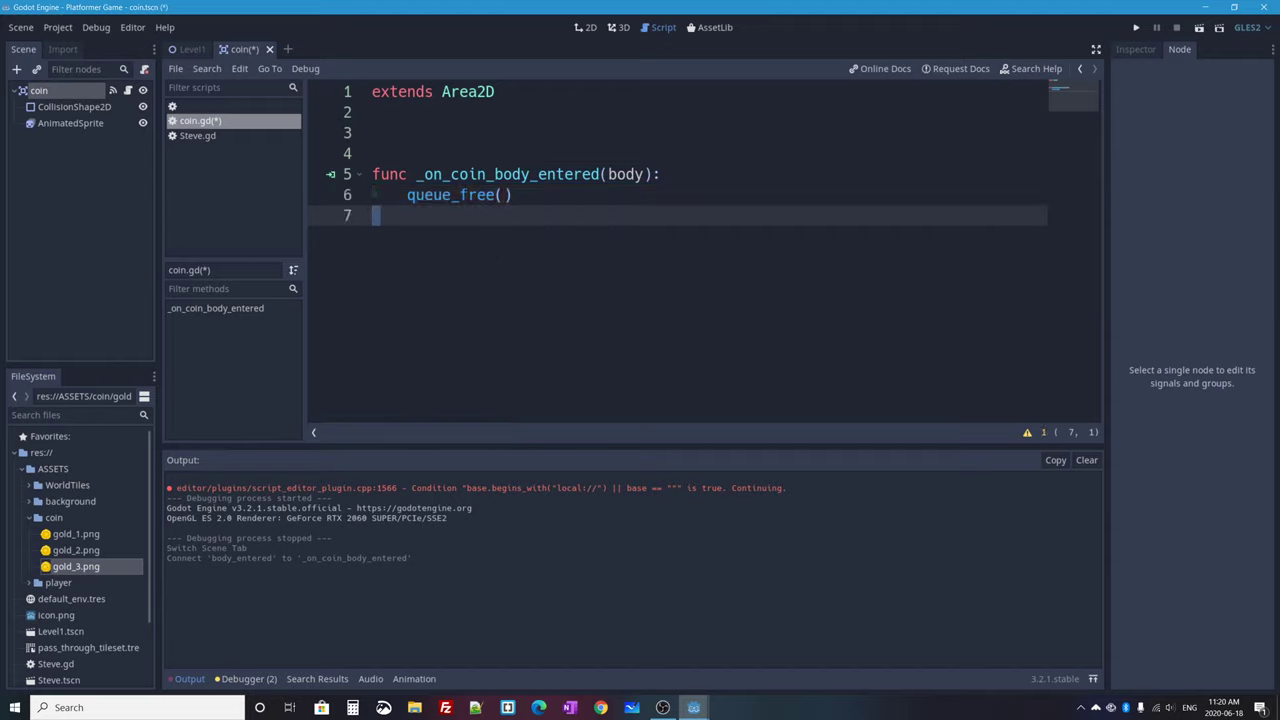
{"action": "left_click_drag", "start_coordinate": [407, 195], "coordinate": [452, 195]}
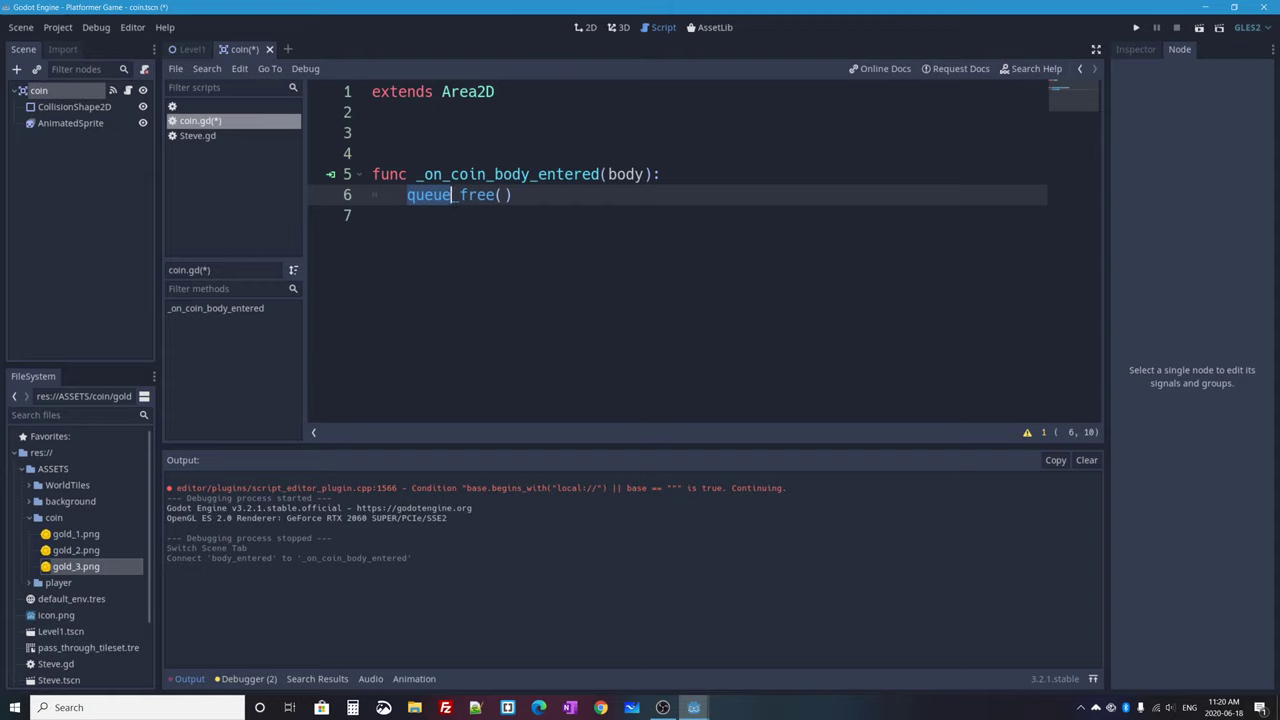
{"action": "left_click_drag", "start_coordinate": [459, 195], "coordinate": [495, 195]}
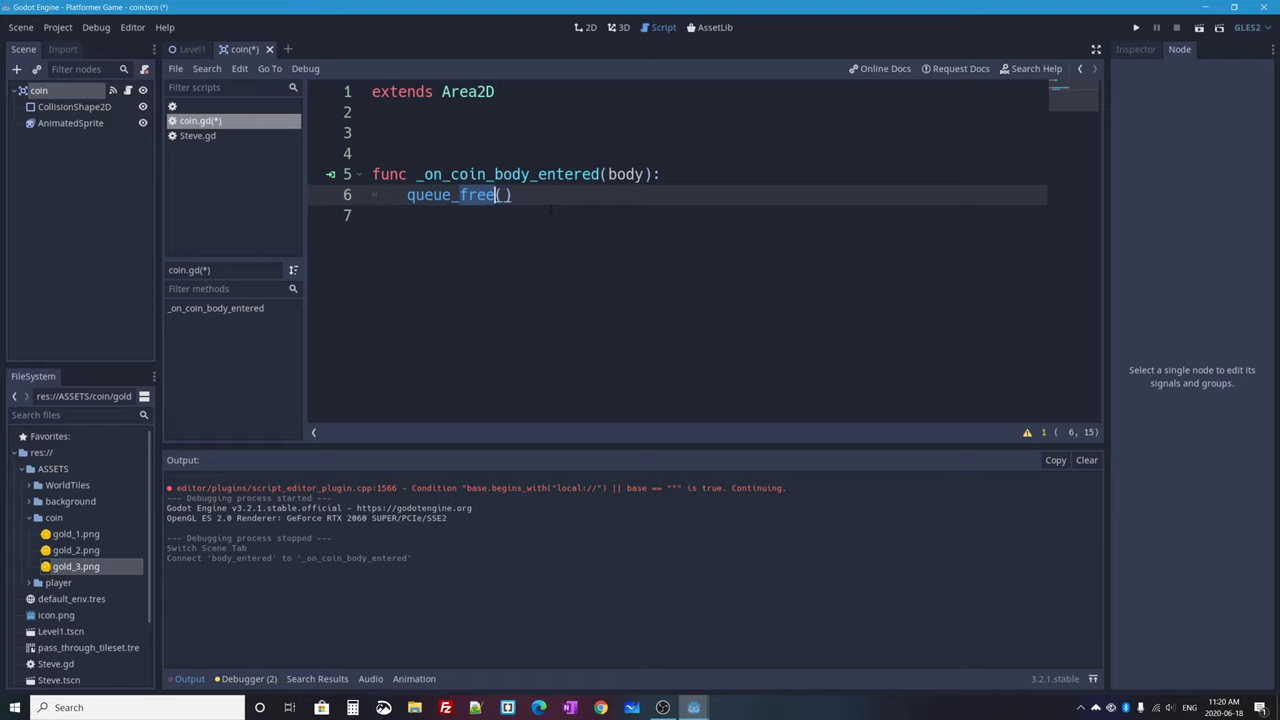
{"action": "key", "text": "ctrl+s"}
Step: Run the Level1 scene, steer Steve up into the coin to test collecting it, and close the game
{"action": "left_click", "coordinate": [213, 50]}
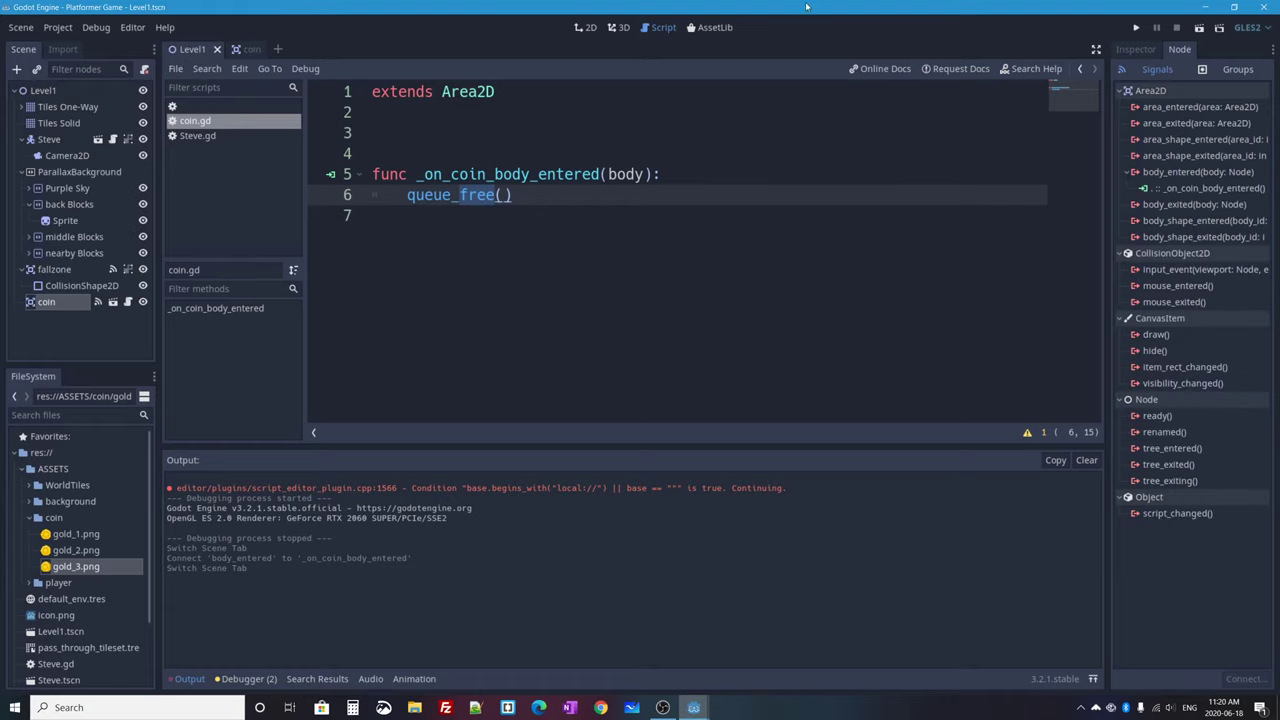
{"action": "left_click", "coordinate": [586, 27]}
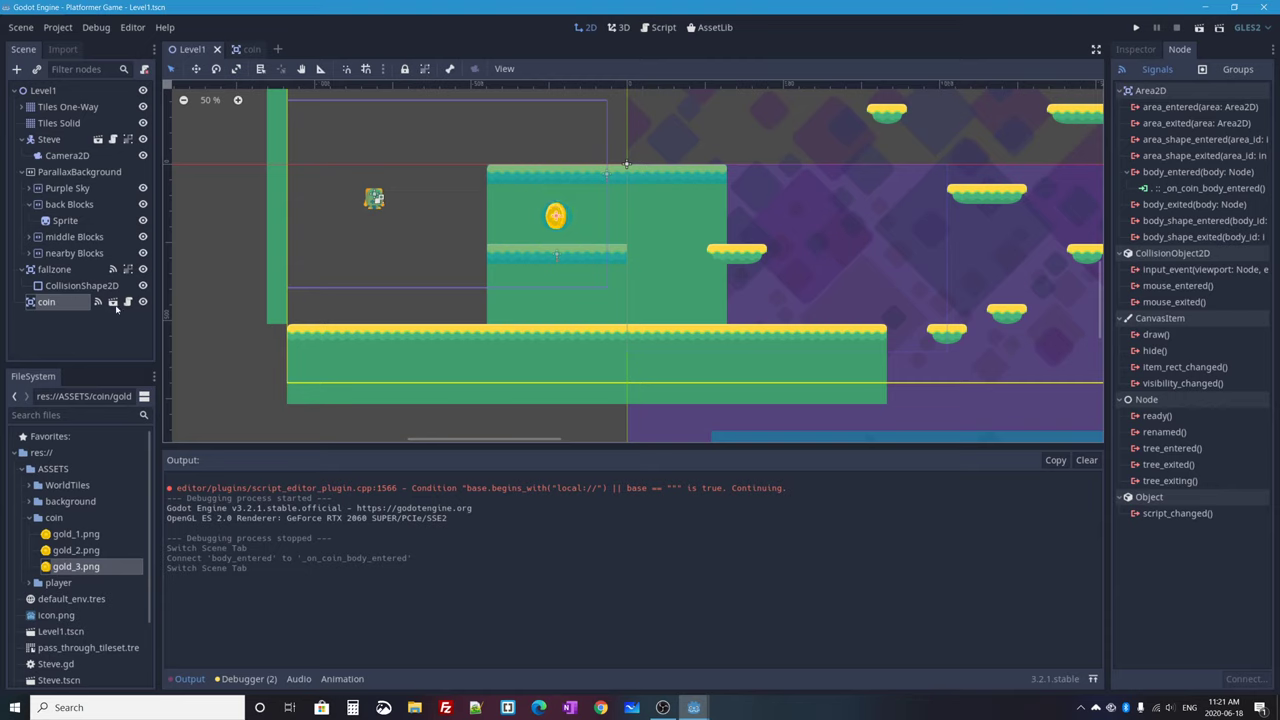
{"action": "left_click", "coordinate": [113, 302]}
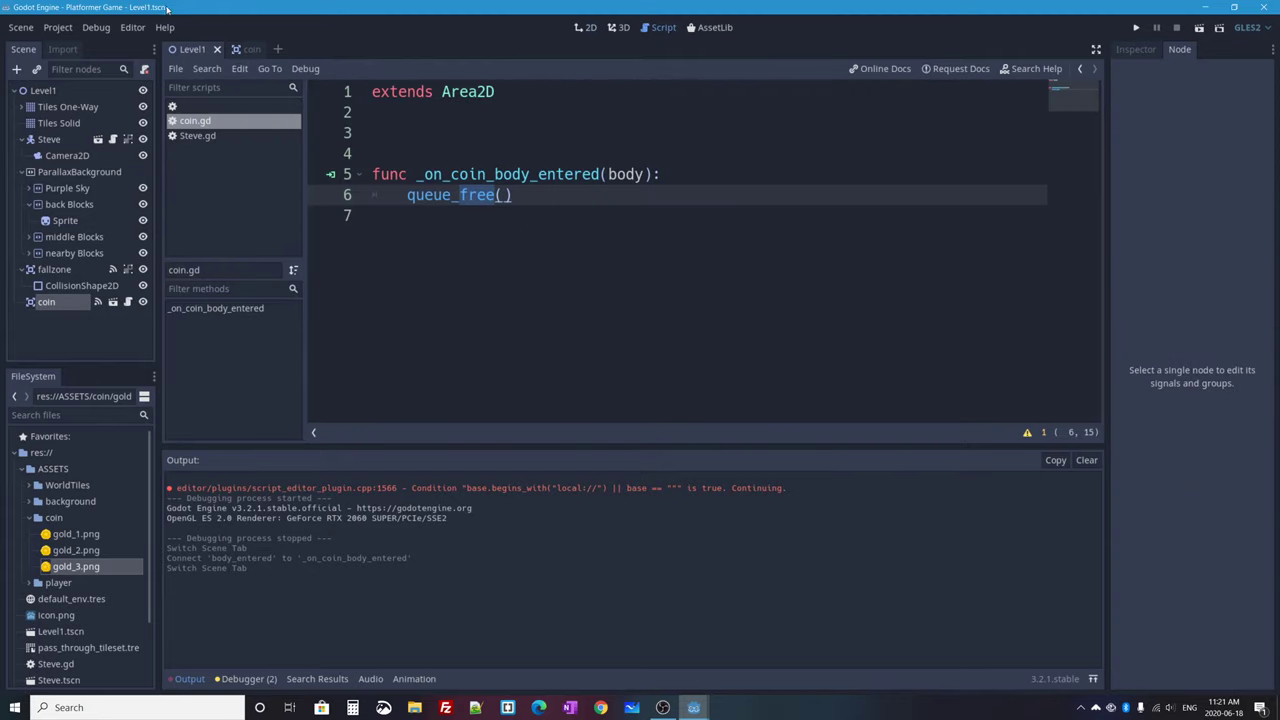
{"action": "left_click", "coordinate": [247, 49]}
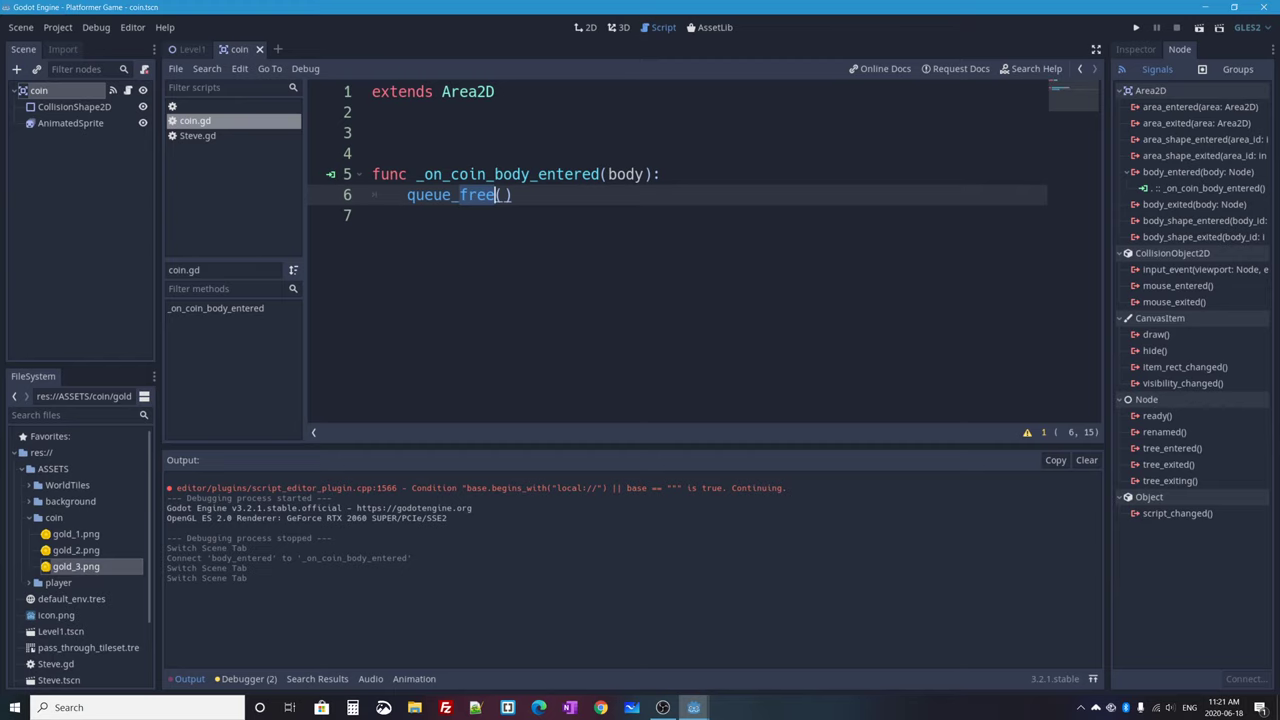
{"action": "left_click", "coordinate": [188, 49]}
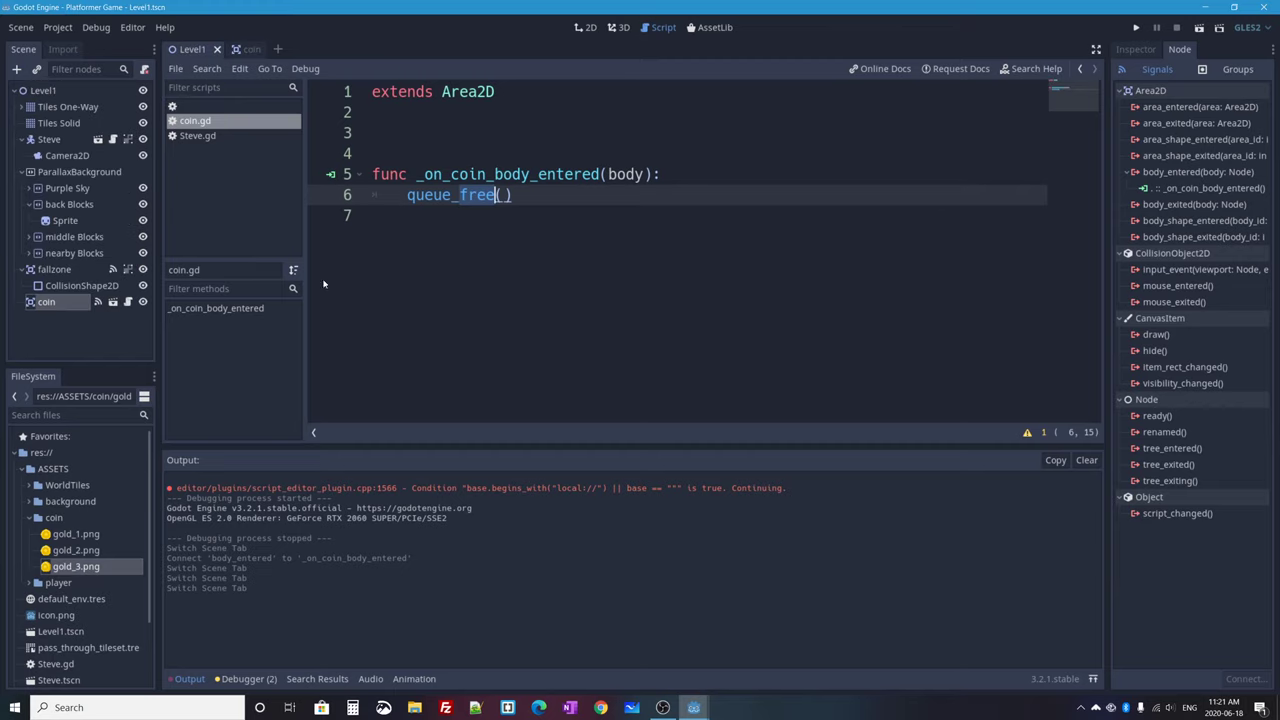
{"action": "left_click", "coordinate": [586, 27]}
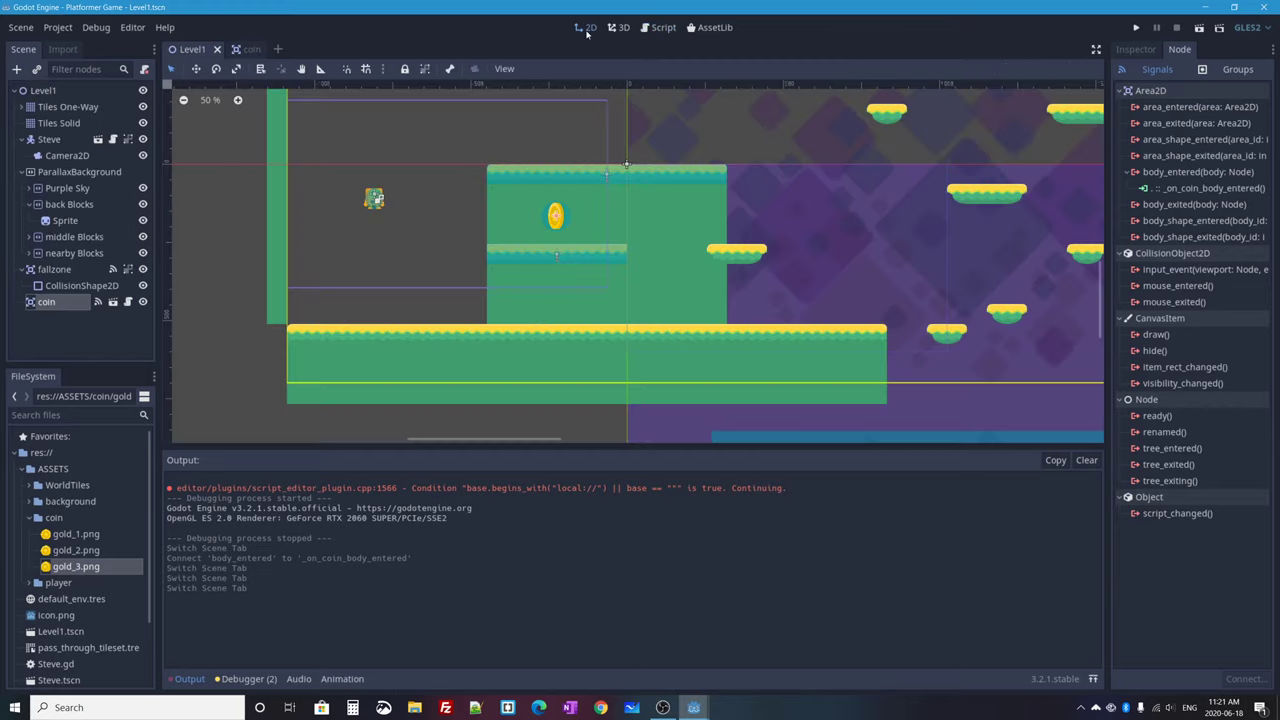
{"action": "left_click", "coordinate": [1200, 28]}
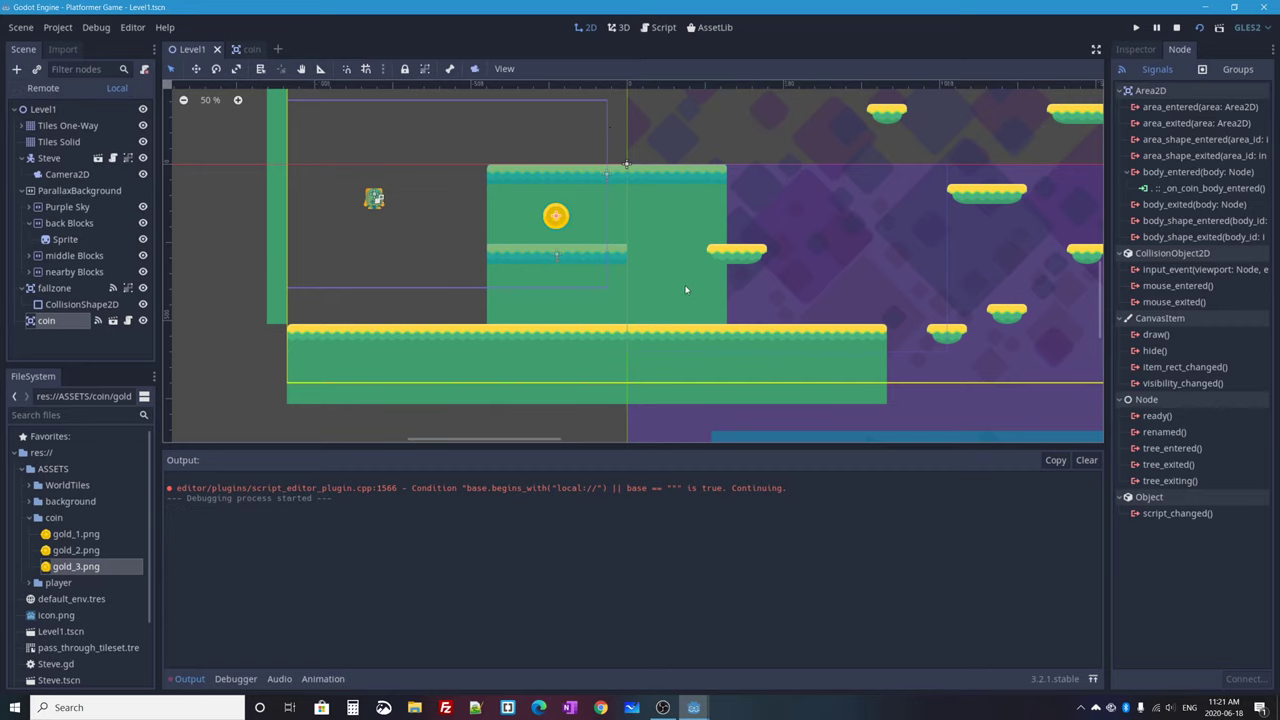
{"action": "key", "text": "Right"}
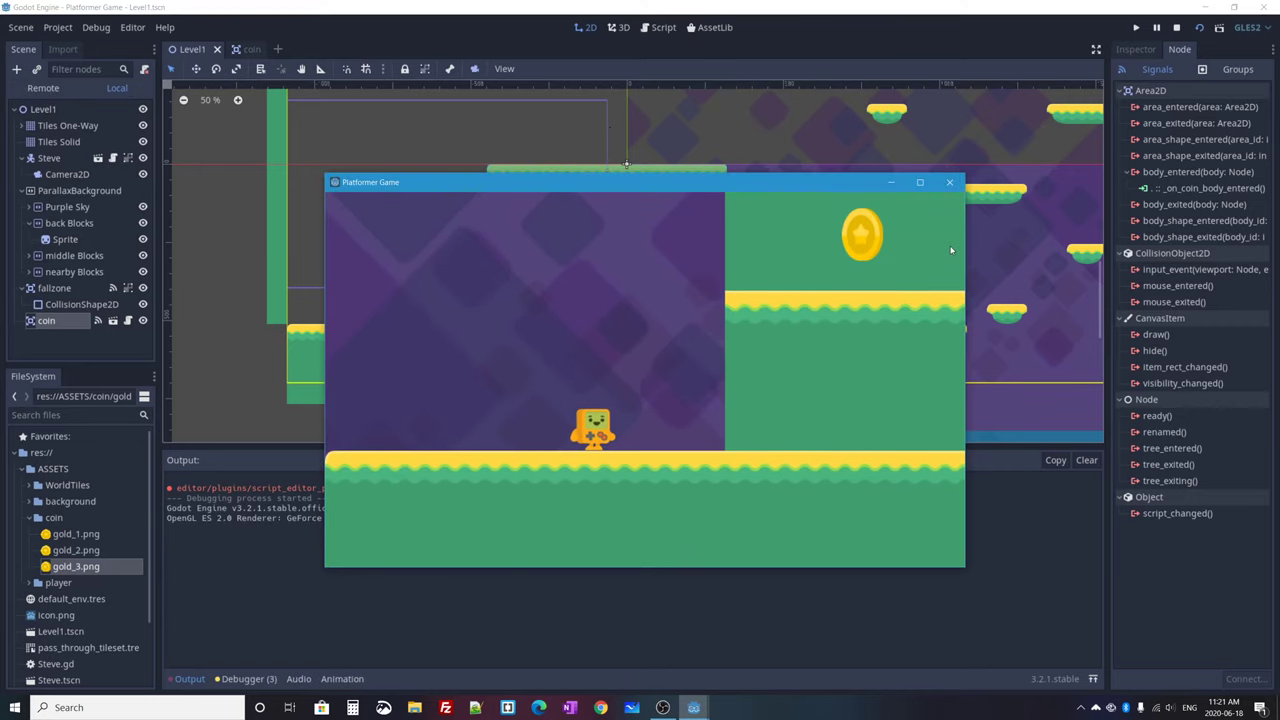
{"action": "key", "text": "Up"}
{"action": "key", "text": "Right"}
{"action": "key", "text": "Up"}
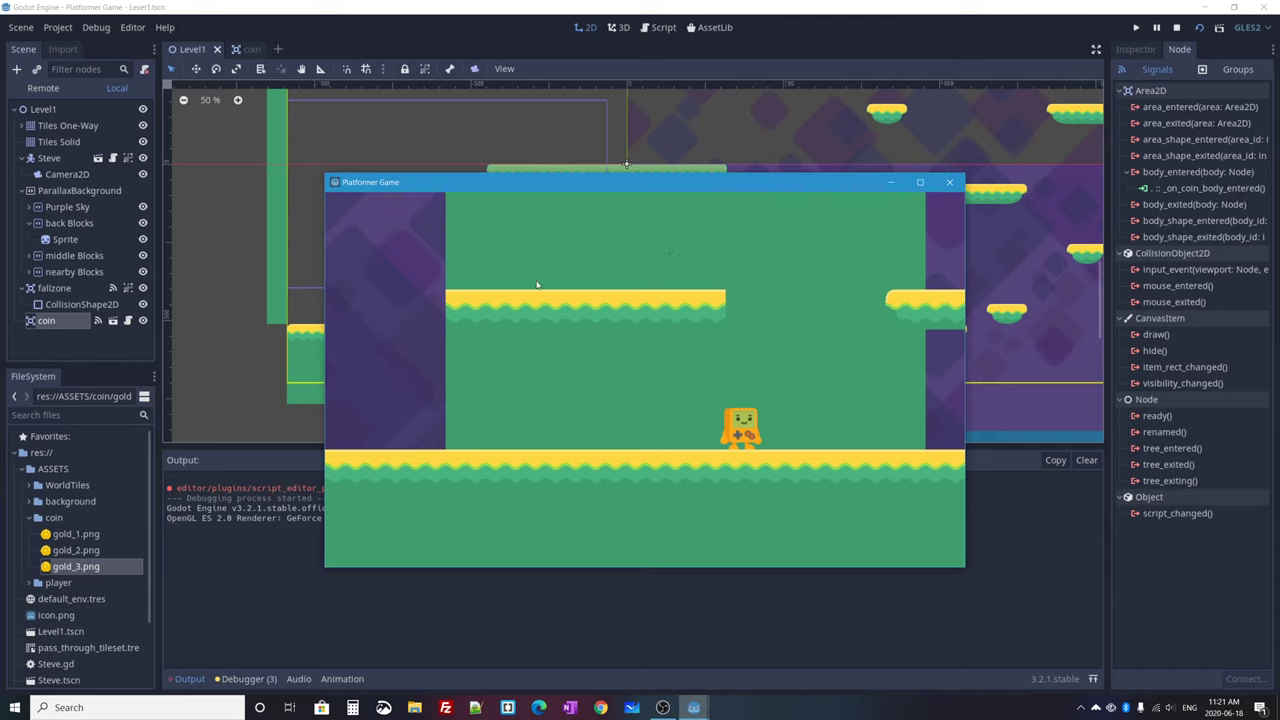
{"action": "left_click", "coordinate": [952, 183]}
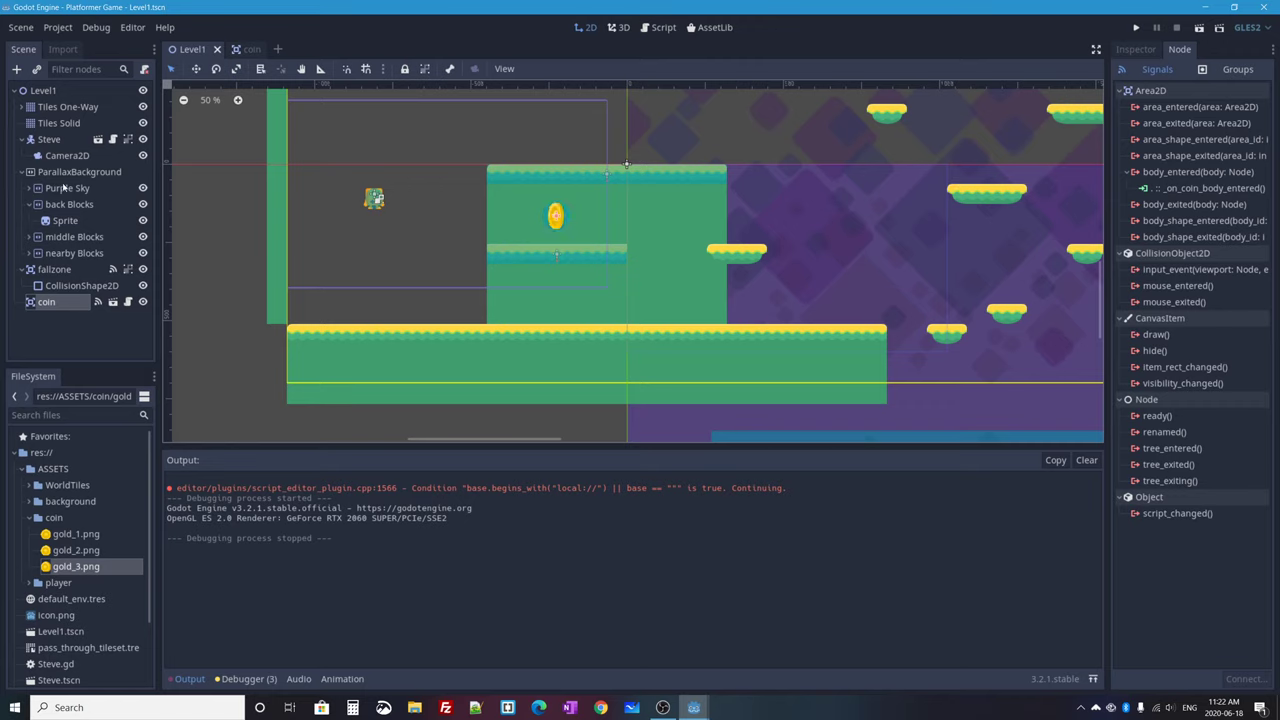
Step: Examine the collision layer and mask settings of the coin instance in Level1, including its list of available layers
{"action": "left_click", "coordinate": [375, 198]}
{"action": "left_click", "coordinate": [46, 303]}
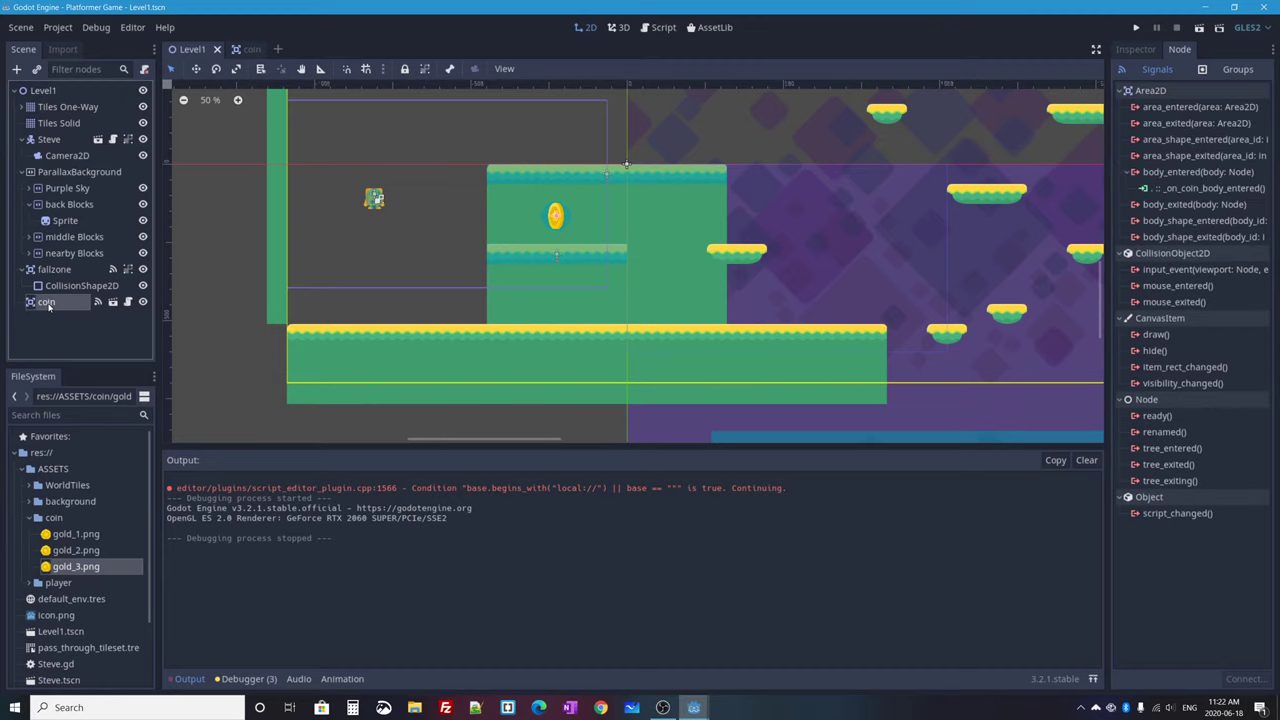
{"action": "left_click", "coordinate": [1146, 48]}
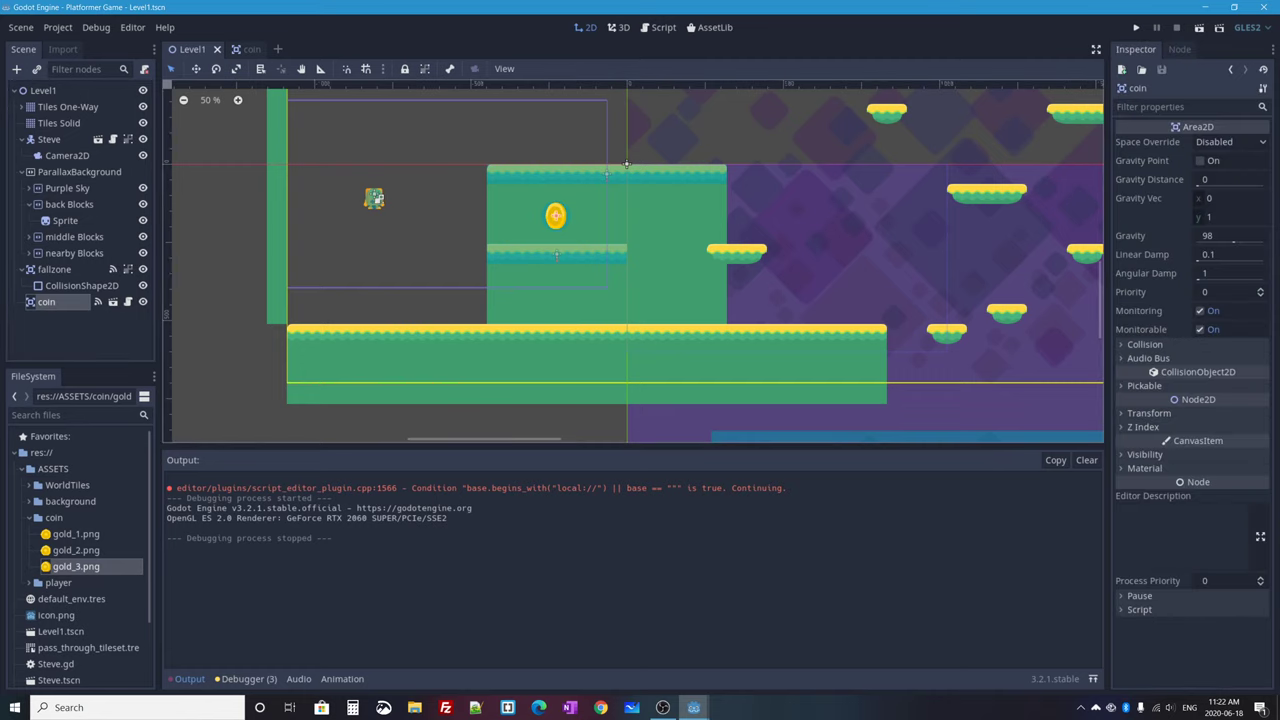
{"action": "left_click", "coordinate": [1140, 344]}
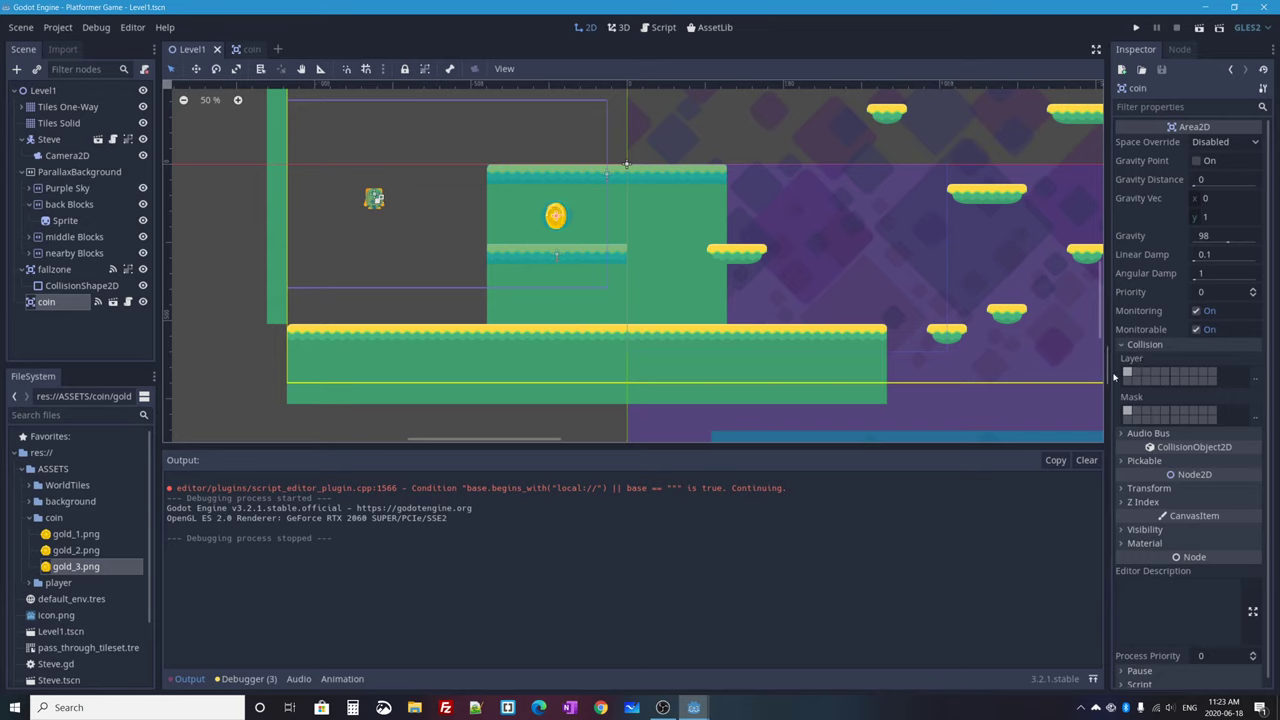
{"action": "left_click", "coordinate": [1254, 377]}
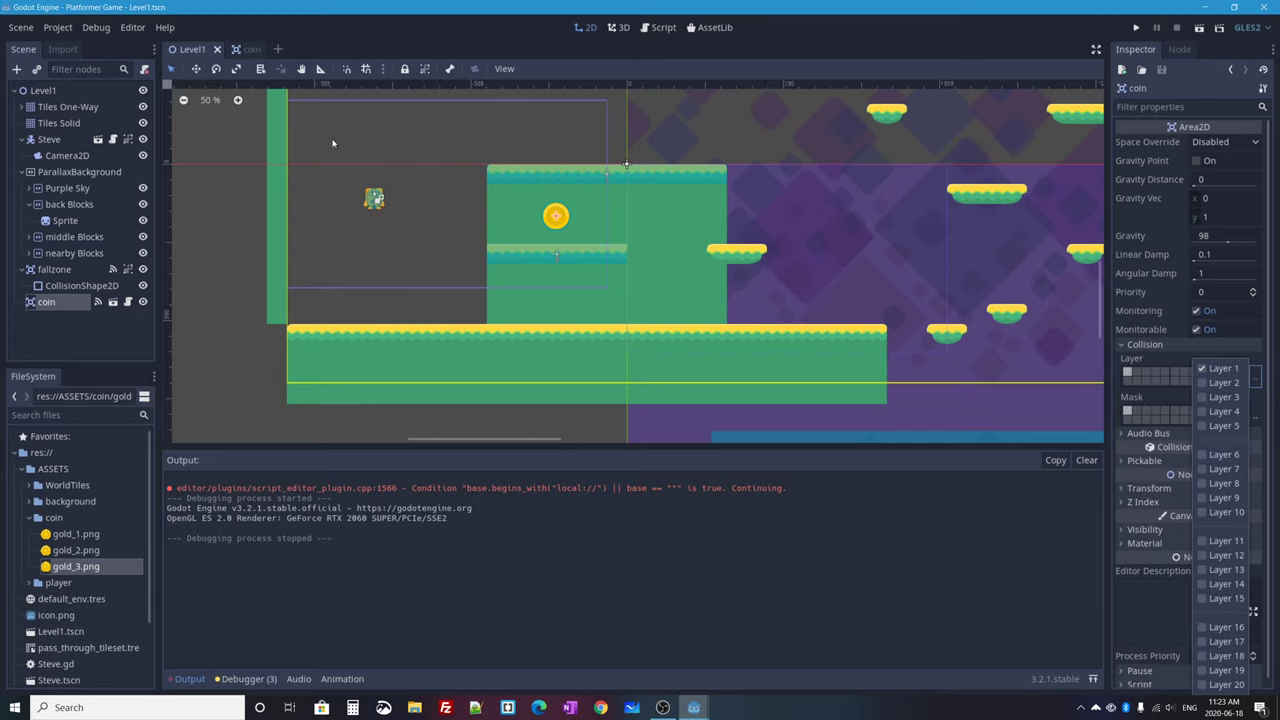
Step: Open the 2D Physics layer names in the project settings and go through the first three name fields
{"action": "left_click", "coordinate": [59, 27]}
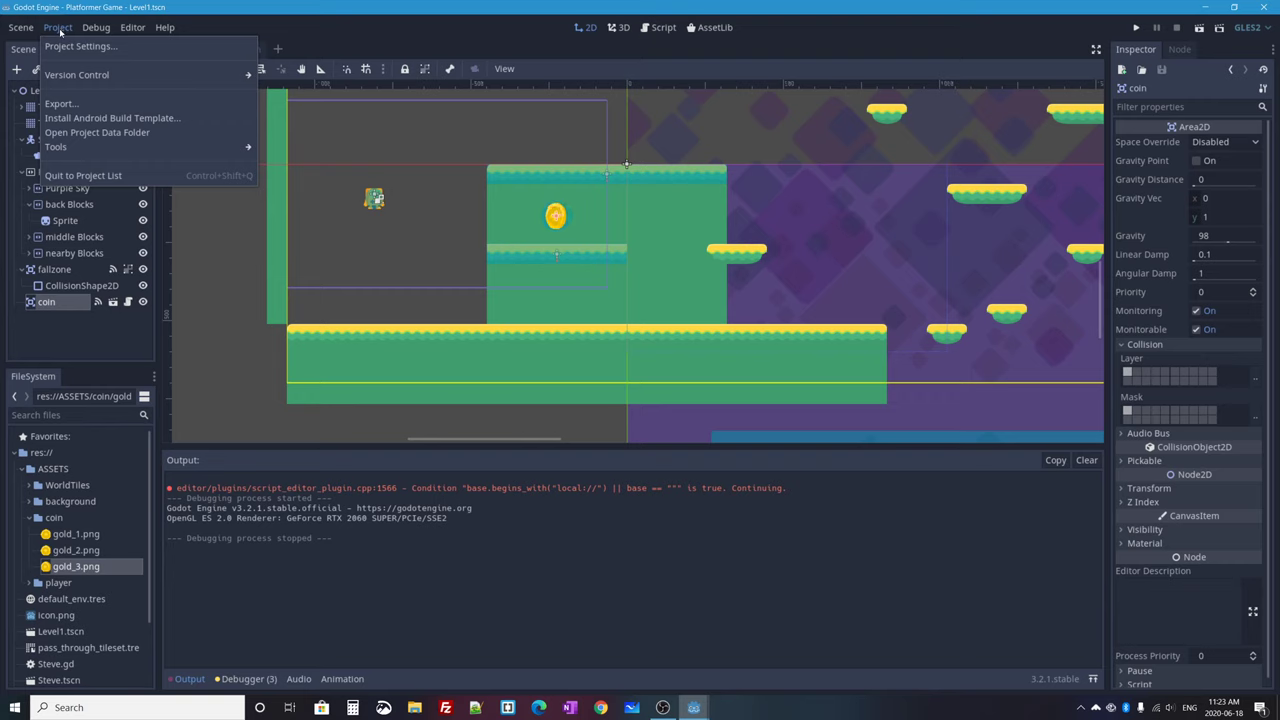
{"action": "left_click", "coordinate": [71, 47]}
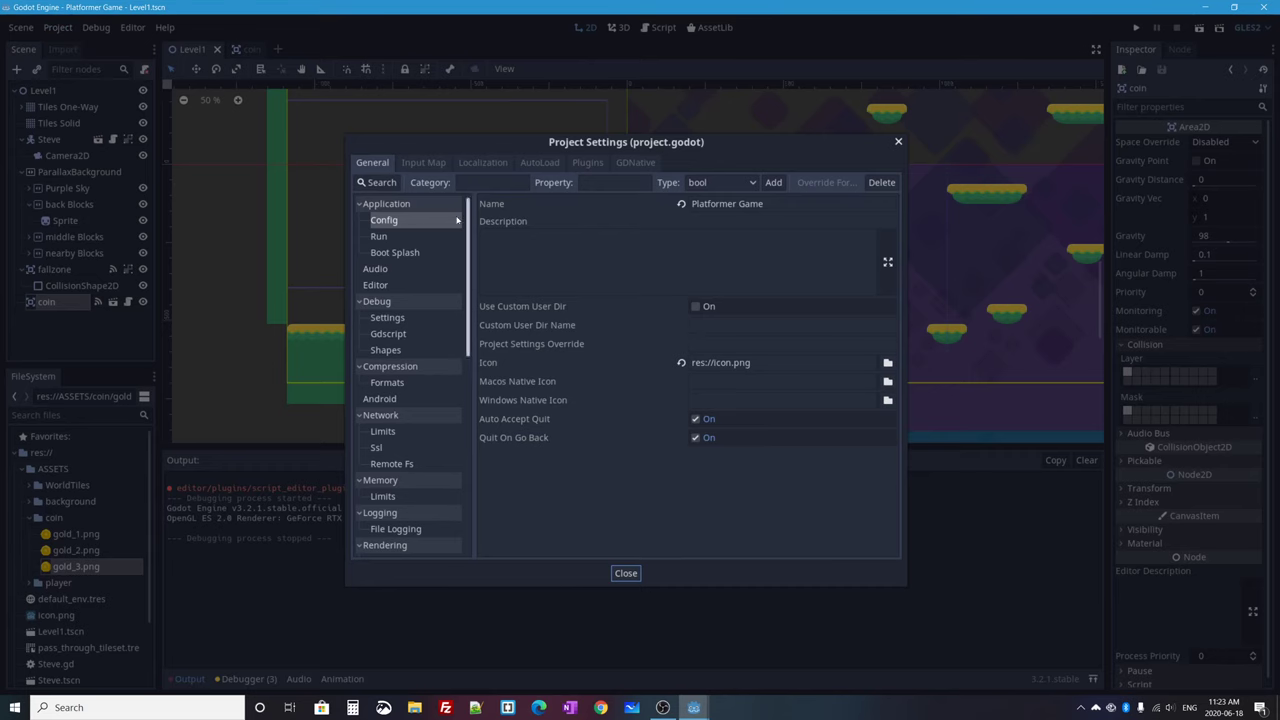
{"action": "left_click", "coordinate": [421, 162]}
{"action": "left_click", "coordinate": [372, 162]}
{"action": "left_click_drag", "start_coordinate": [467, 222], "coordinate": [468, 418]}
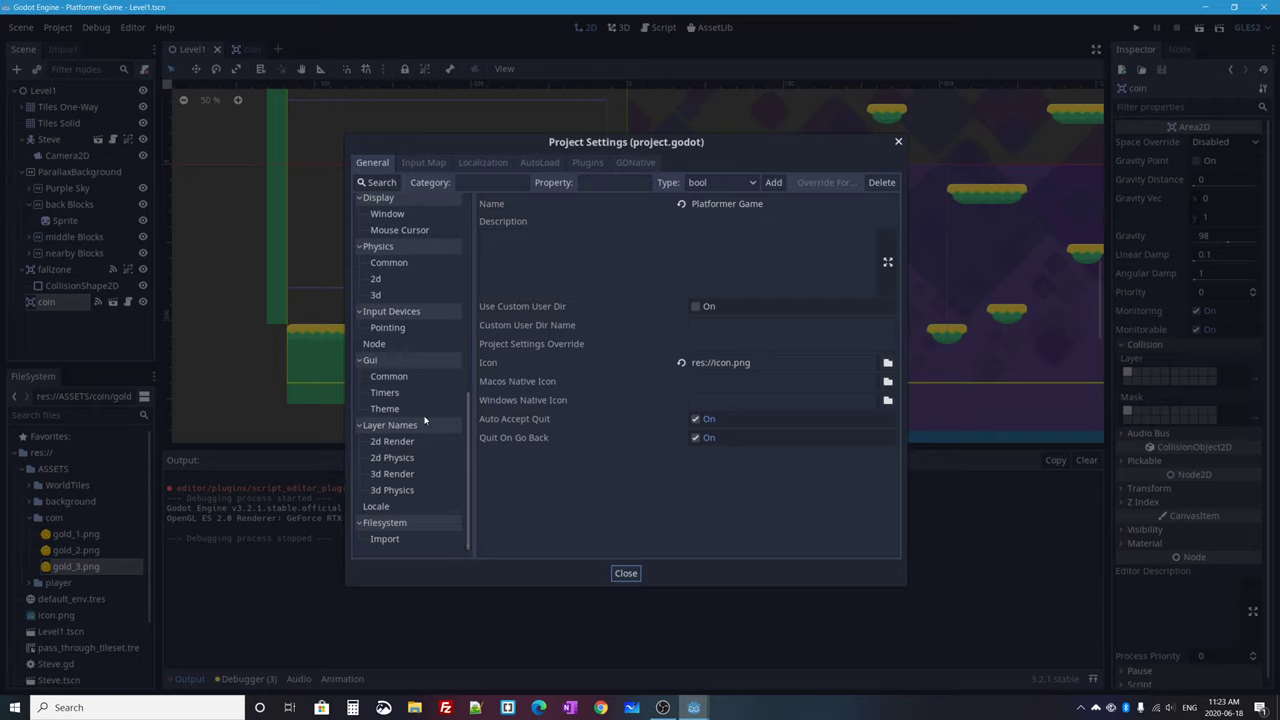
{"action": "left_click", "coordinate": [387, 459]}
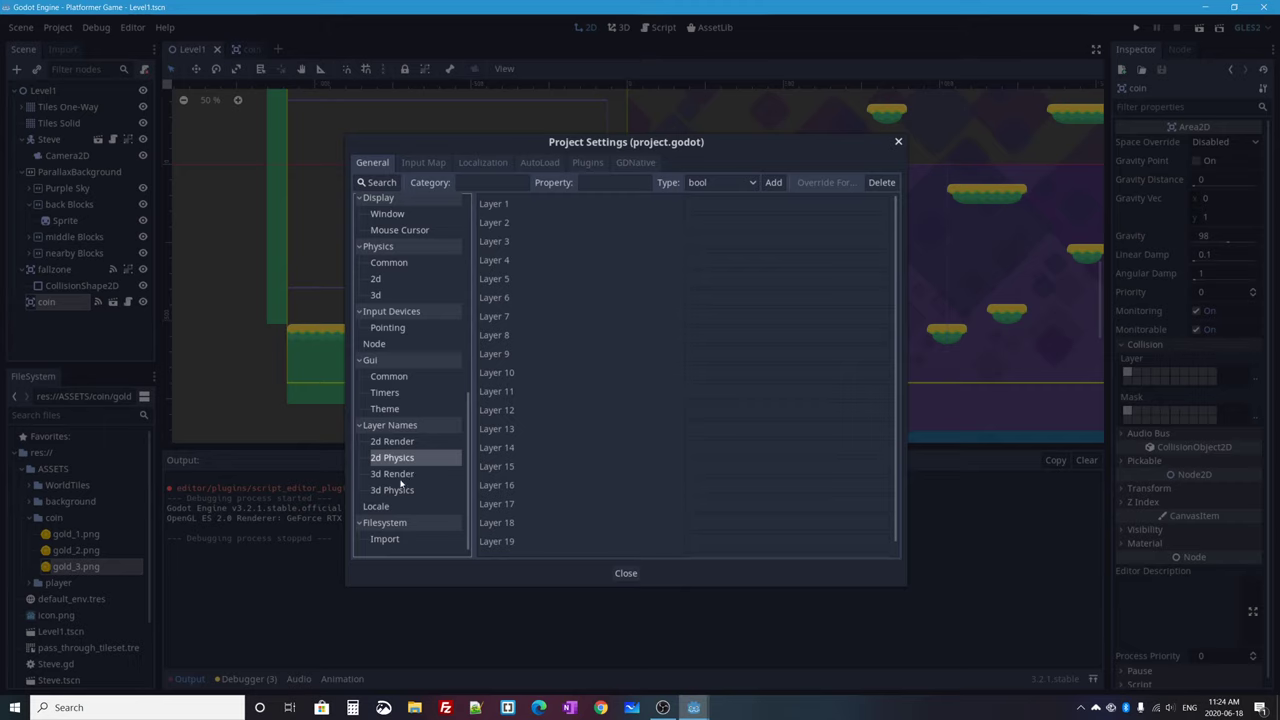
{"action": "left_click", "coordinate": [745, 202]}
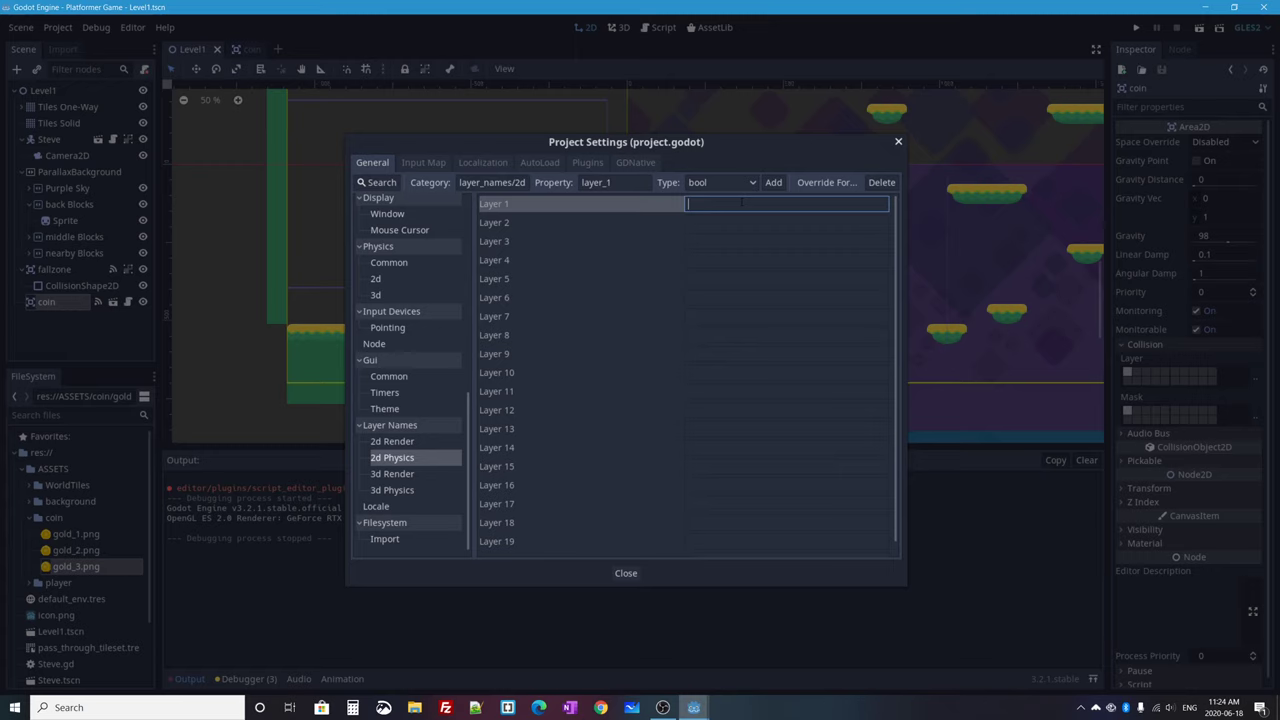
{"action": "key", "text": "Tab"}
{"action": "key", "text": "Tab"}
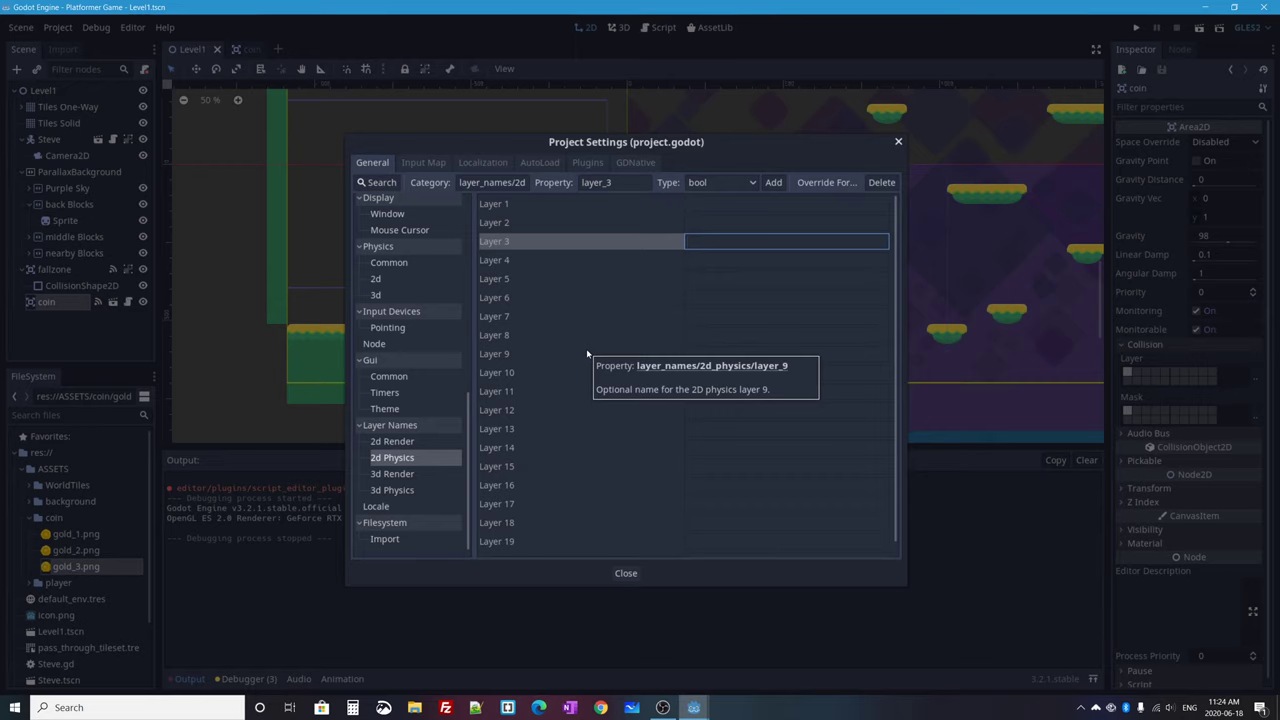
Step: Name 2D physics layer 1 player, layer 2 platform and layer 3 fallzone
{"action": "left_click", "coordinate": [687, 203]}
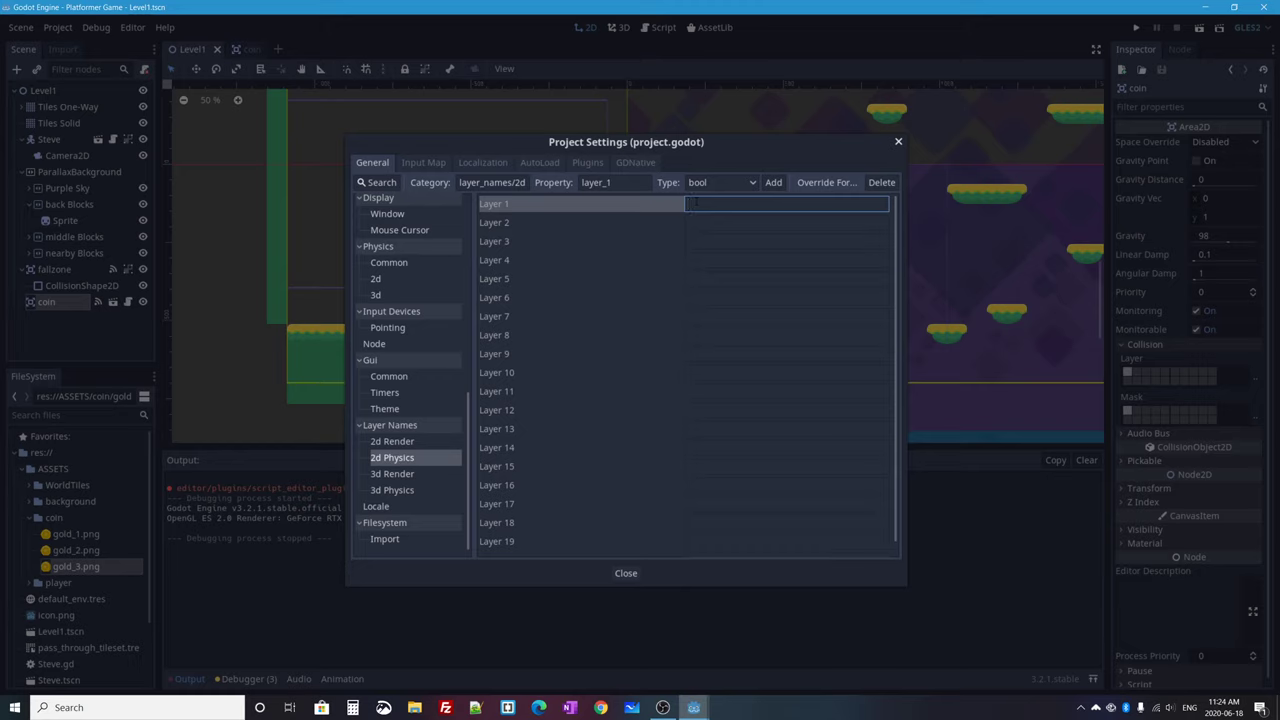
{"action": "type", "text": "player"}
{"action": "left_click", "coordinate": [786, 222]}
{"action": "type", "text": "platform"}
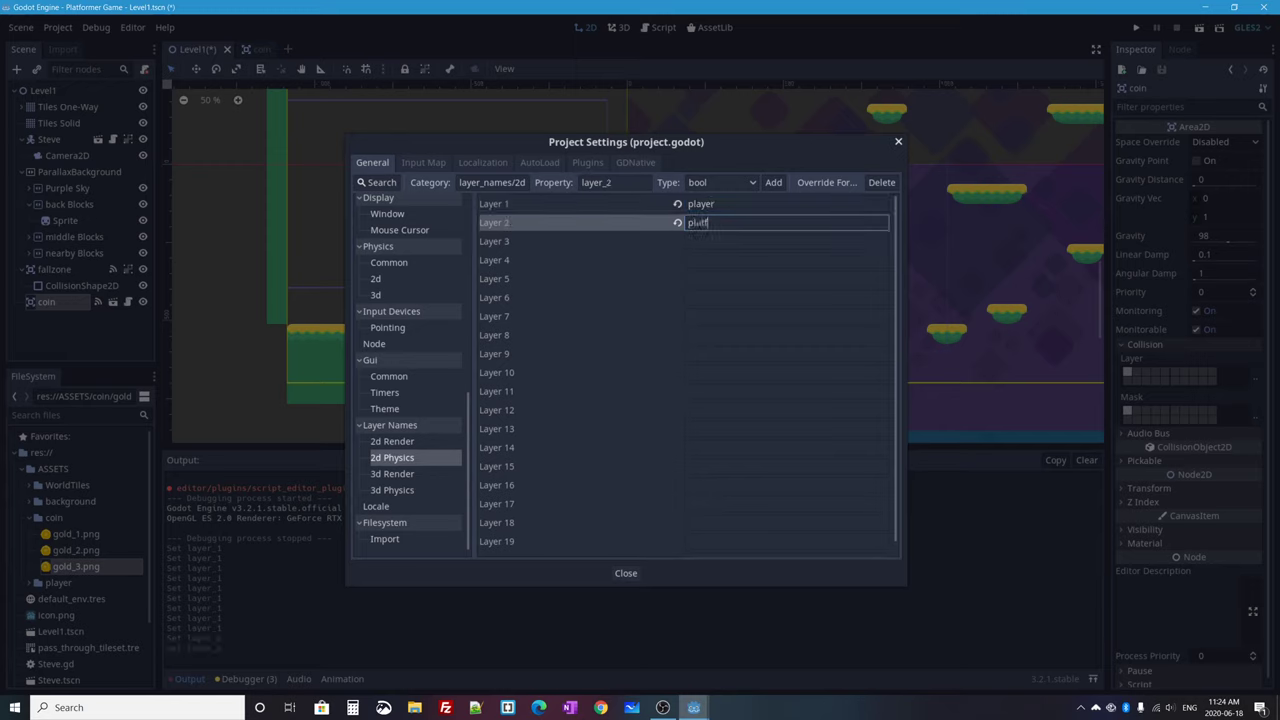
{"action": "left_click", "coordinate": [699, 241]}
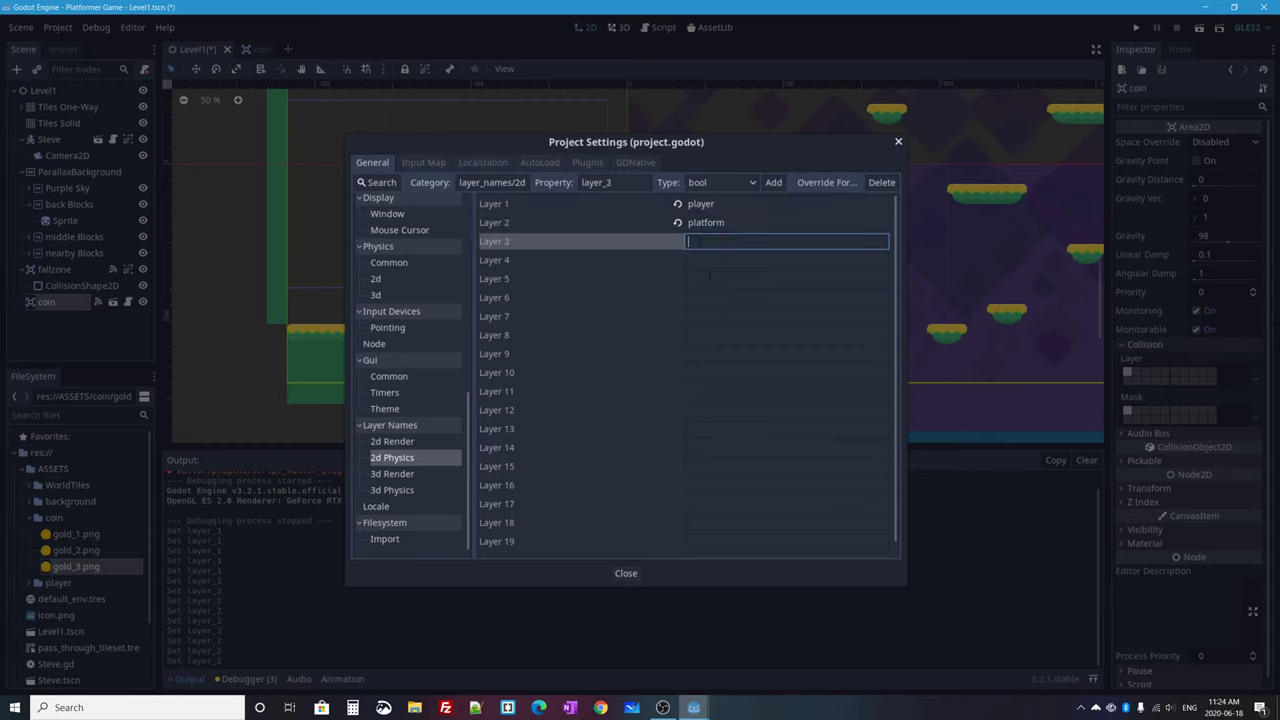
{"action": "type", "text": "fallzone"}
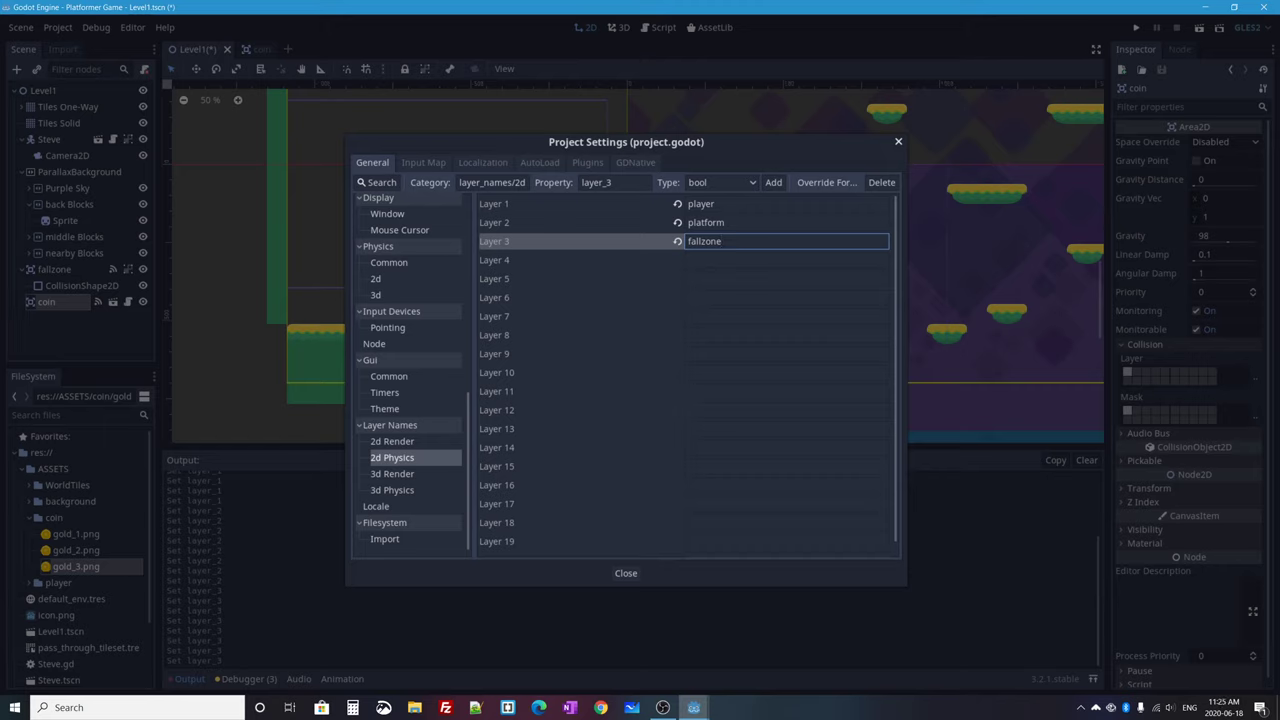
Step: Name 2D physics layer 4 item, layer 5 enemy and layer 6 fireball, and close the project settings
{"action": "left_click", "coordinate": [785, 260]}
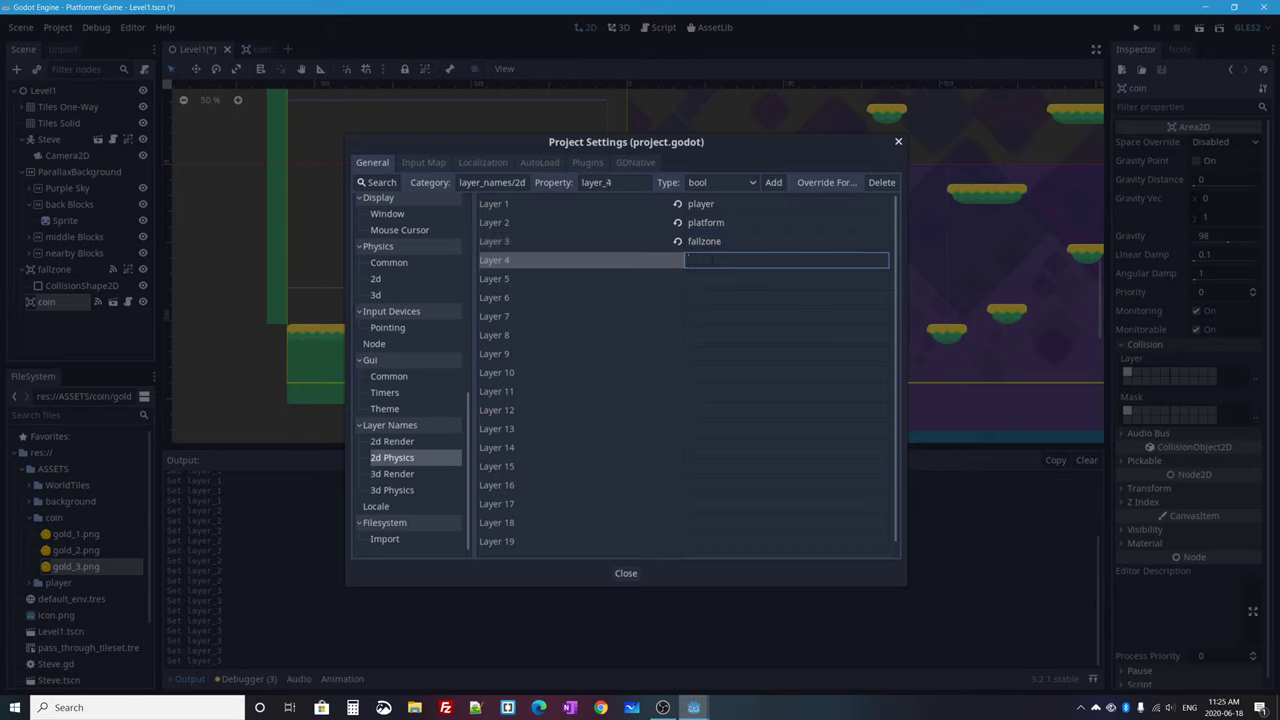
{"action": "type", "text": "item"}
{"action": "key", "text": "Return"}
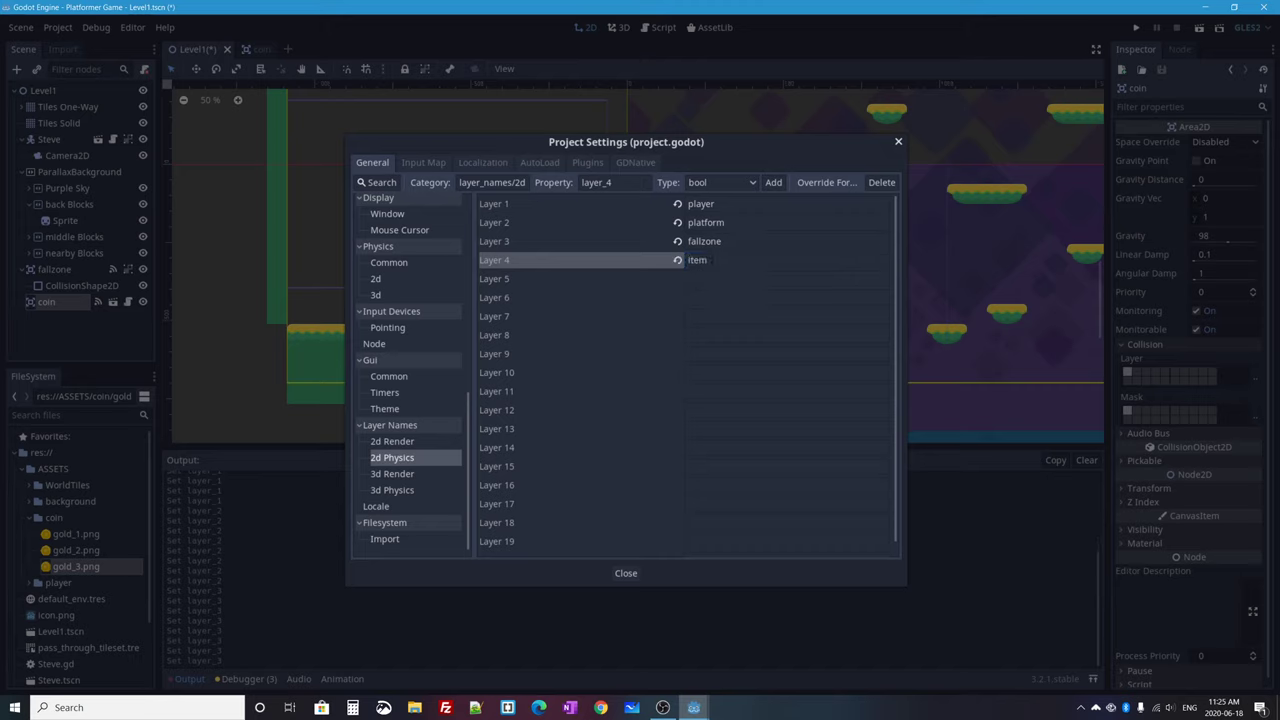
{"action": "left_click", "coordinate": [713, 279]}
{"action": "type", "text": "enemy"}
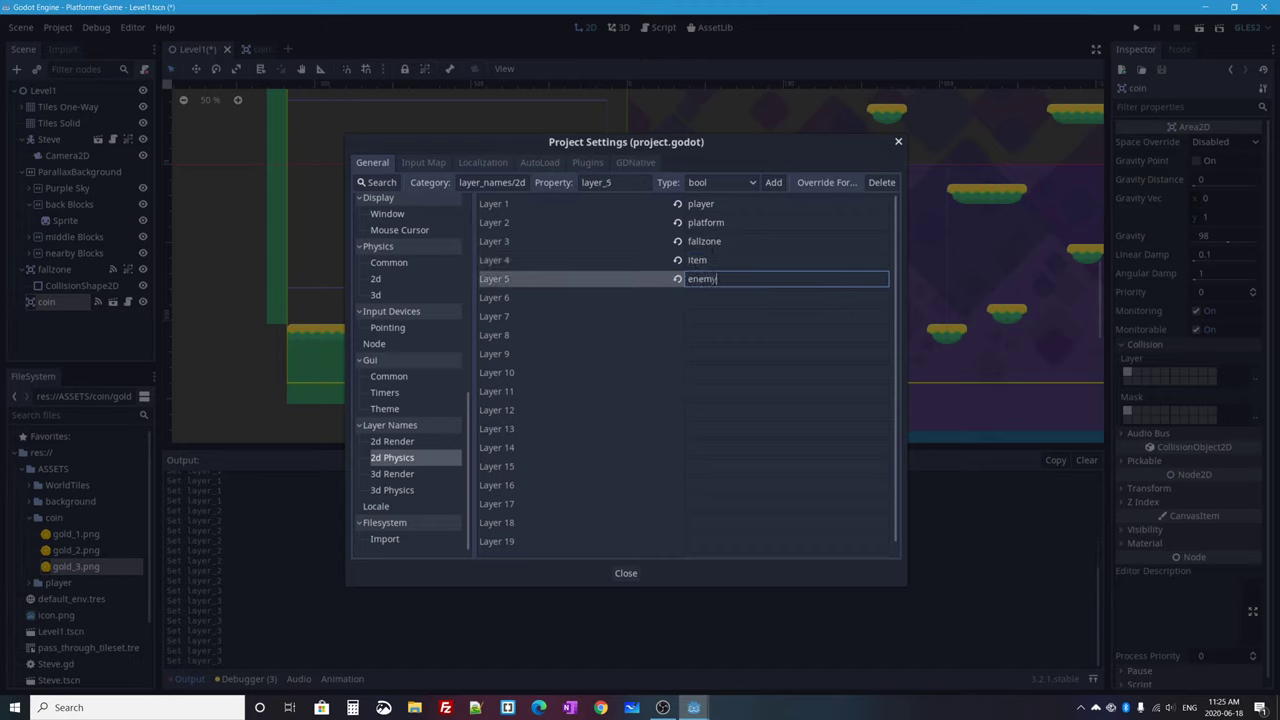
{"action": "key", "text": "Return"}
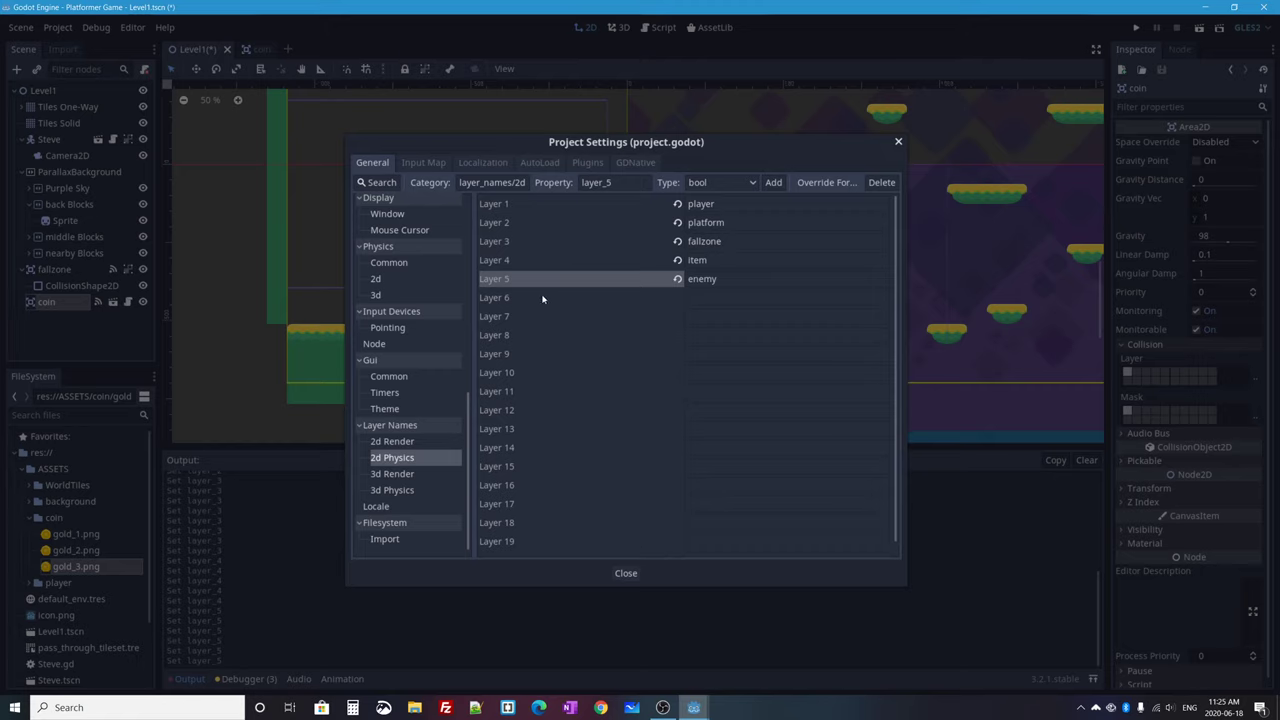
{"action": "left_click", "coordinate": [738, 298]}
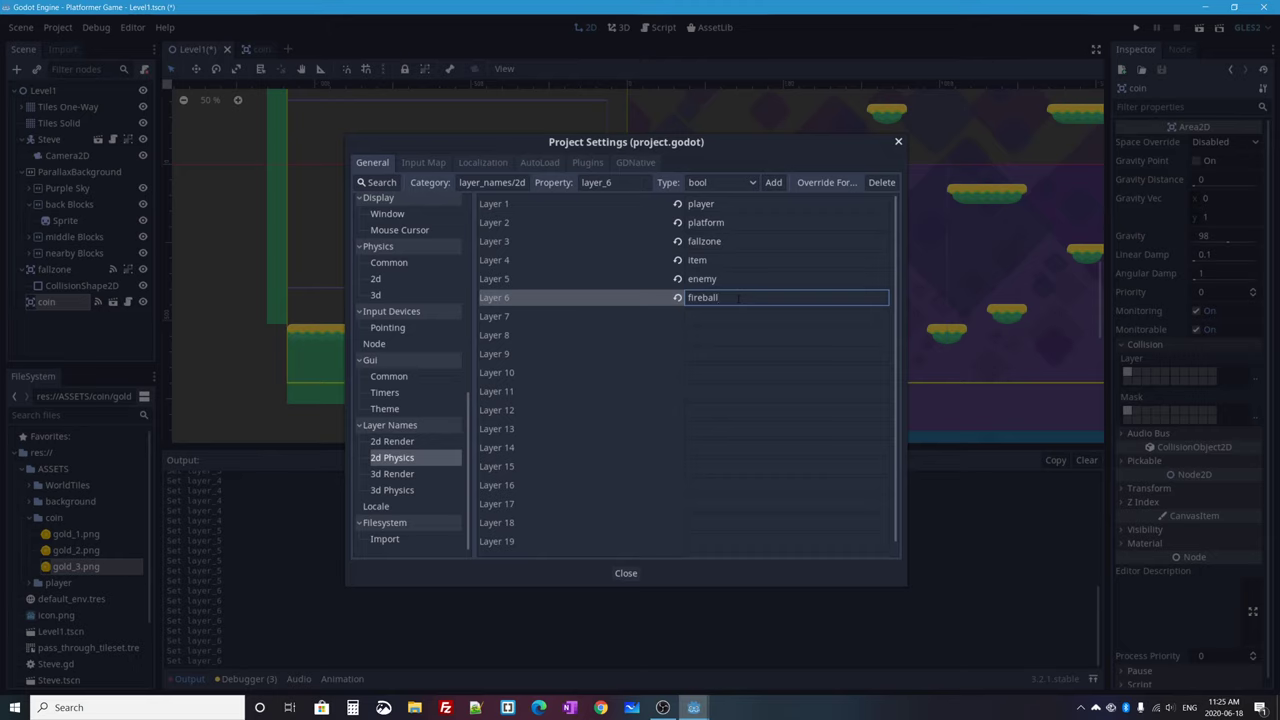
{"action": "key", "text": "Return"}
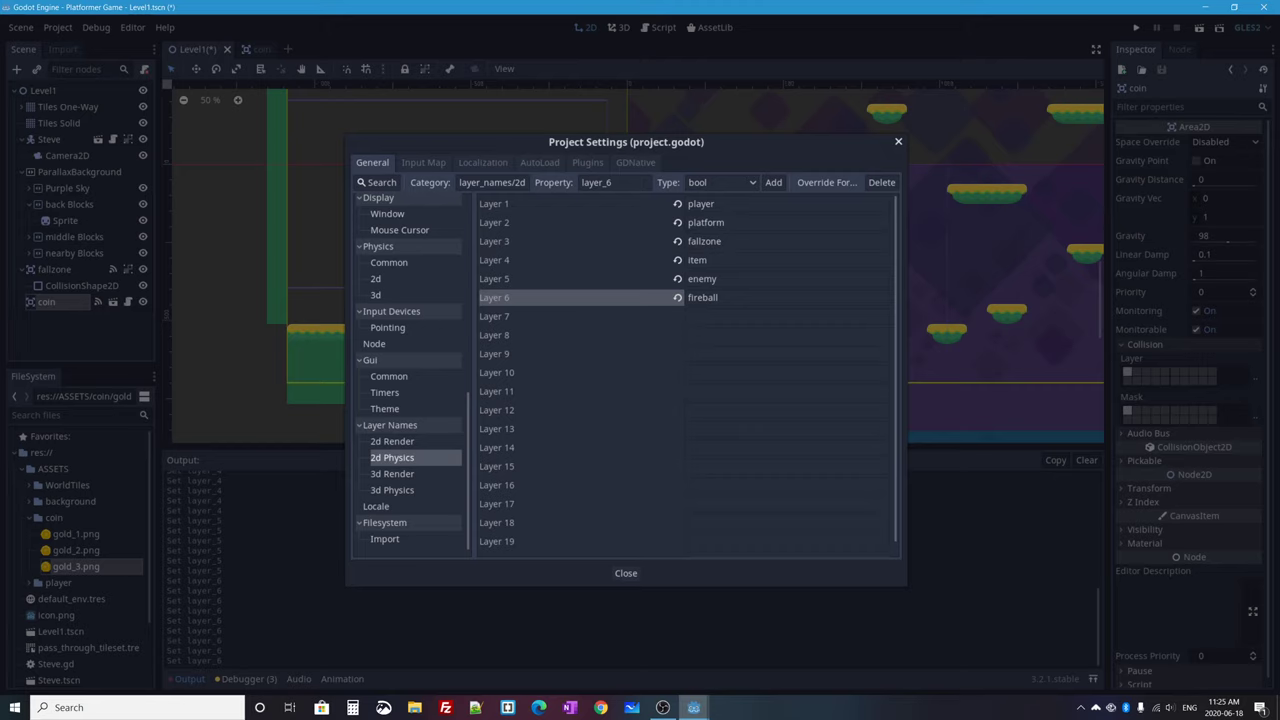
{"action": "left_click", "coordinate": [626, 573]}
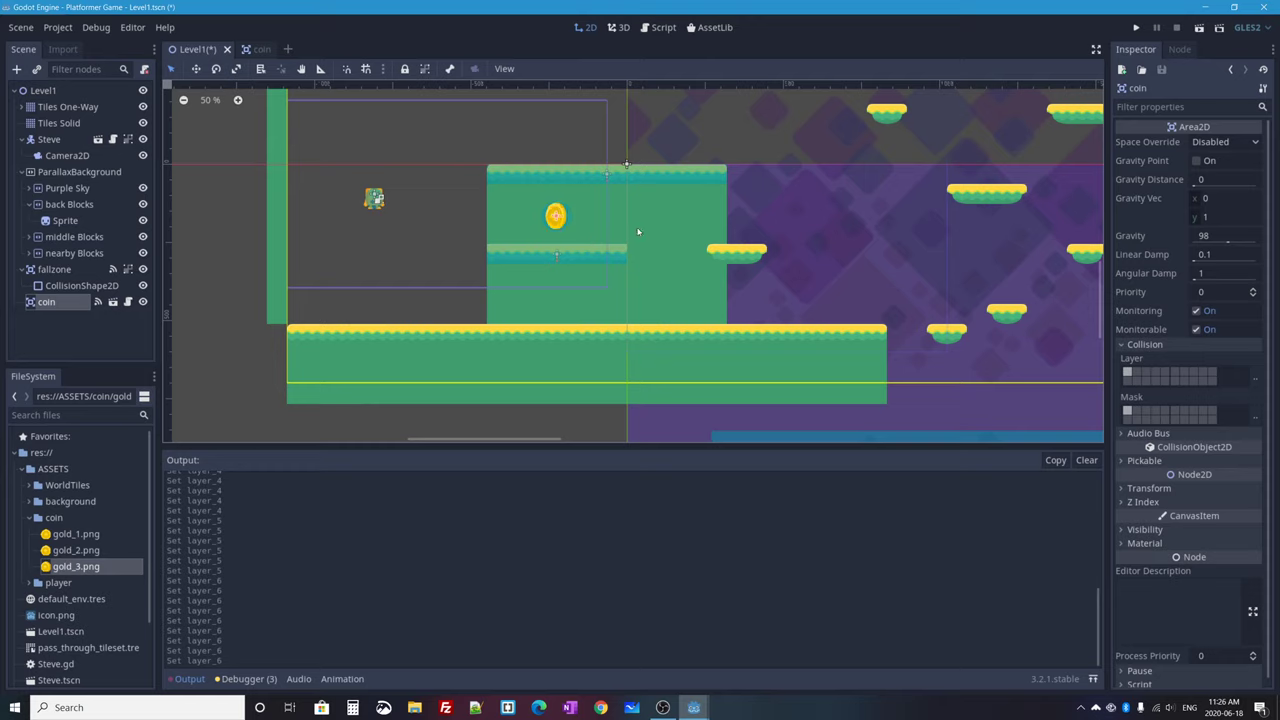
Step: Examine Level1's platforms and fall zone, and compare them with the named collision layers offered for the coin instance
{"action": "middle_click_drag", "start_coordinate": [865, 342], "coordinate": [491, 234]}
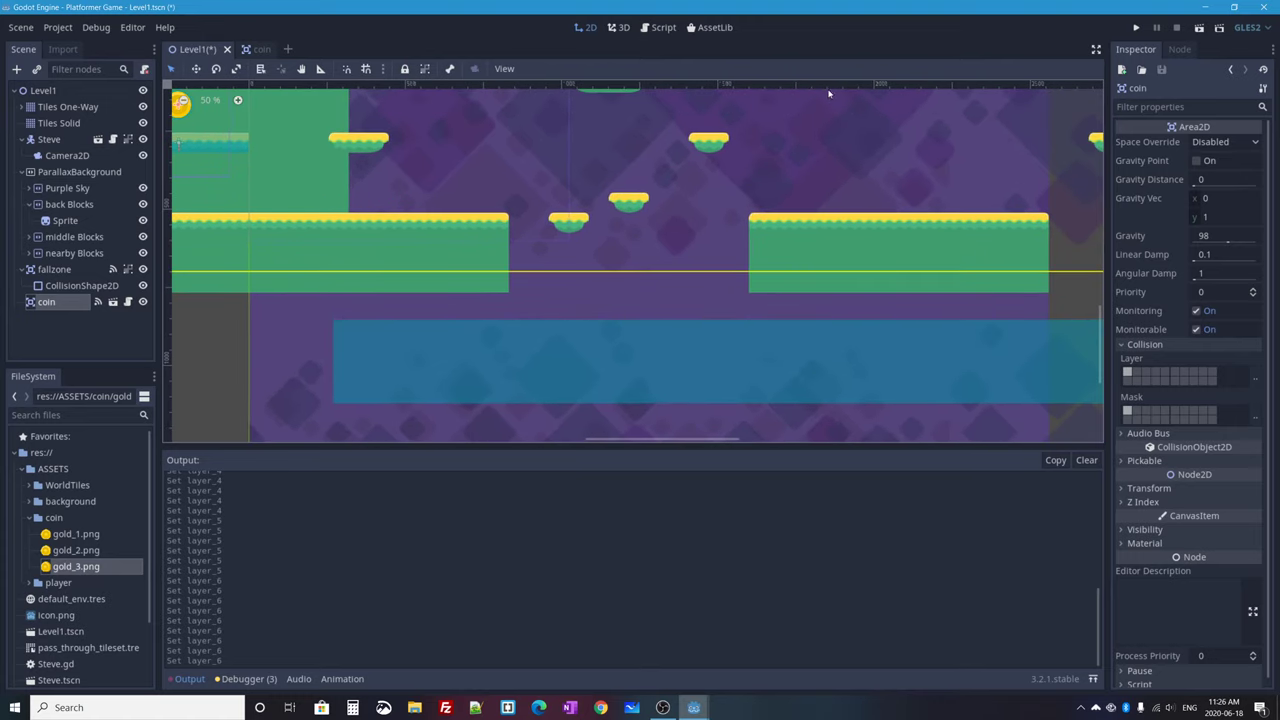
{"action": "middle_click_drag", "start_coordinate": [774, 120], "coordinate": [811, 175]}
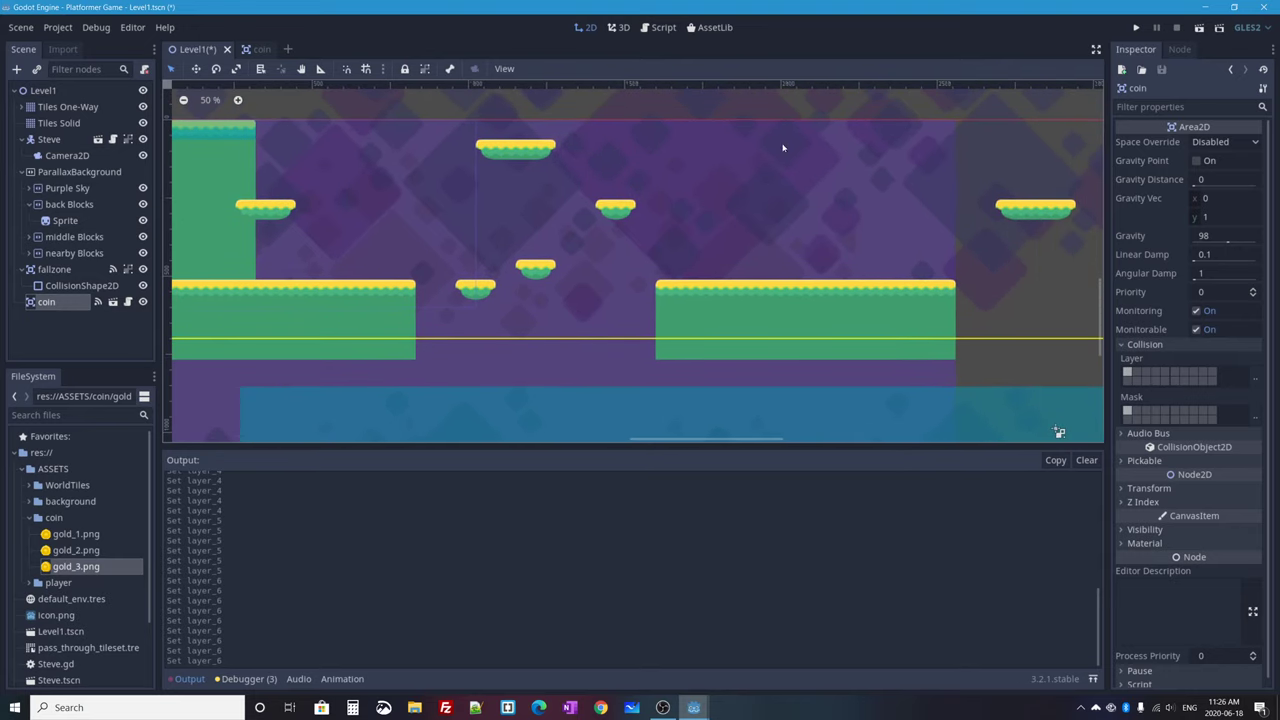
{"action": "scroll", "coordinate": [600, 180], "scroll_direction": "down", "scroll_amount": 2}
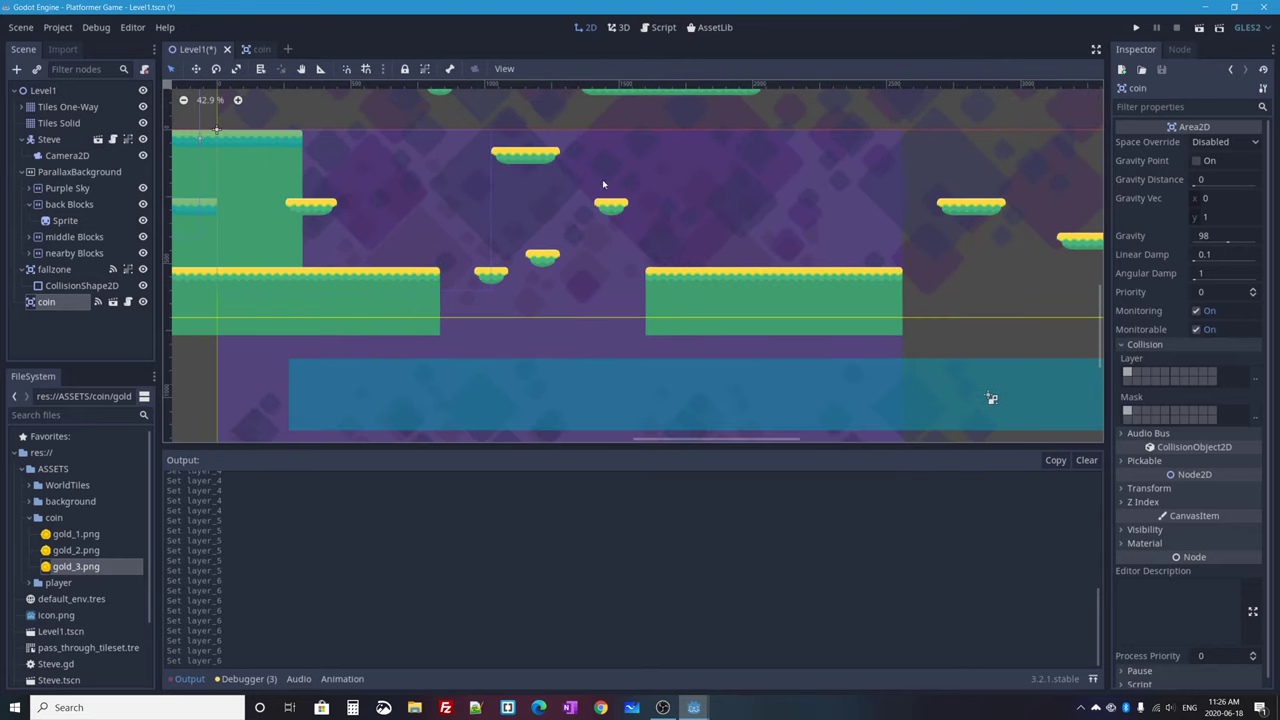
{"action": "middle_click_drag", "start_coordinate": [770, 99], "coordinate": [778, 151]}
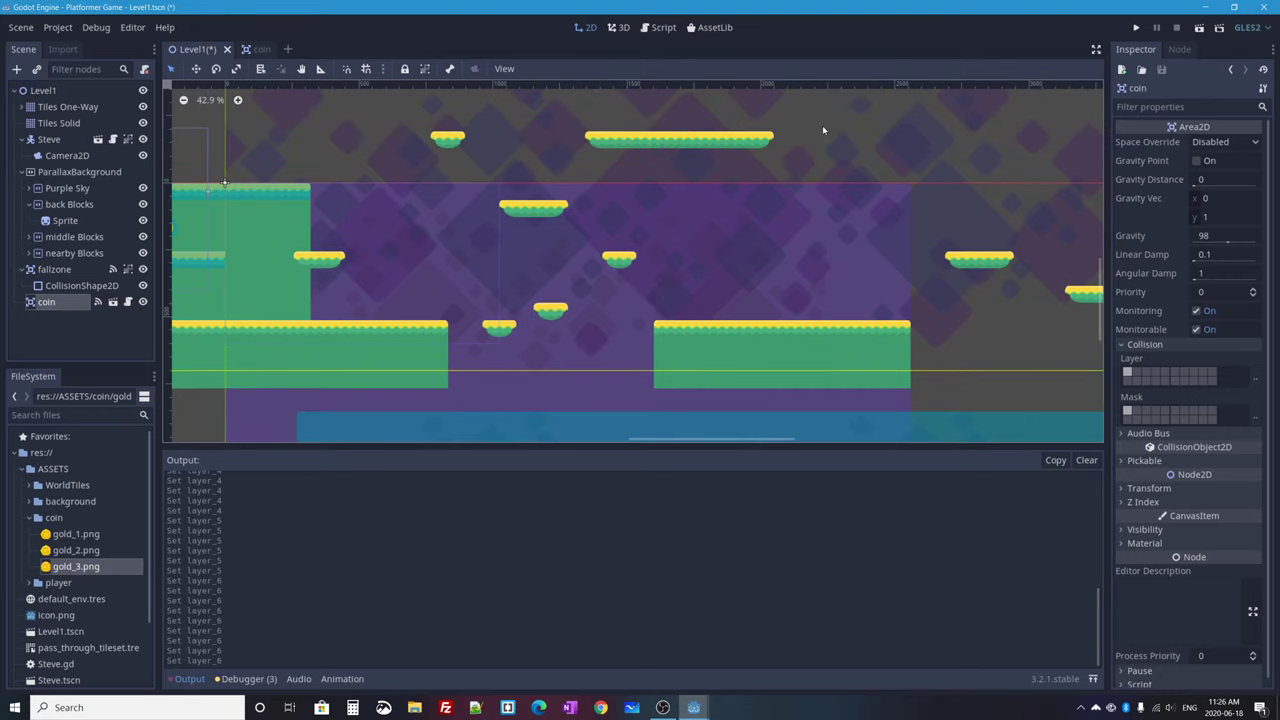
{"action": "middle_click_drag", "start_coordinate": [532, 357], "coordinate": [703, 194]}
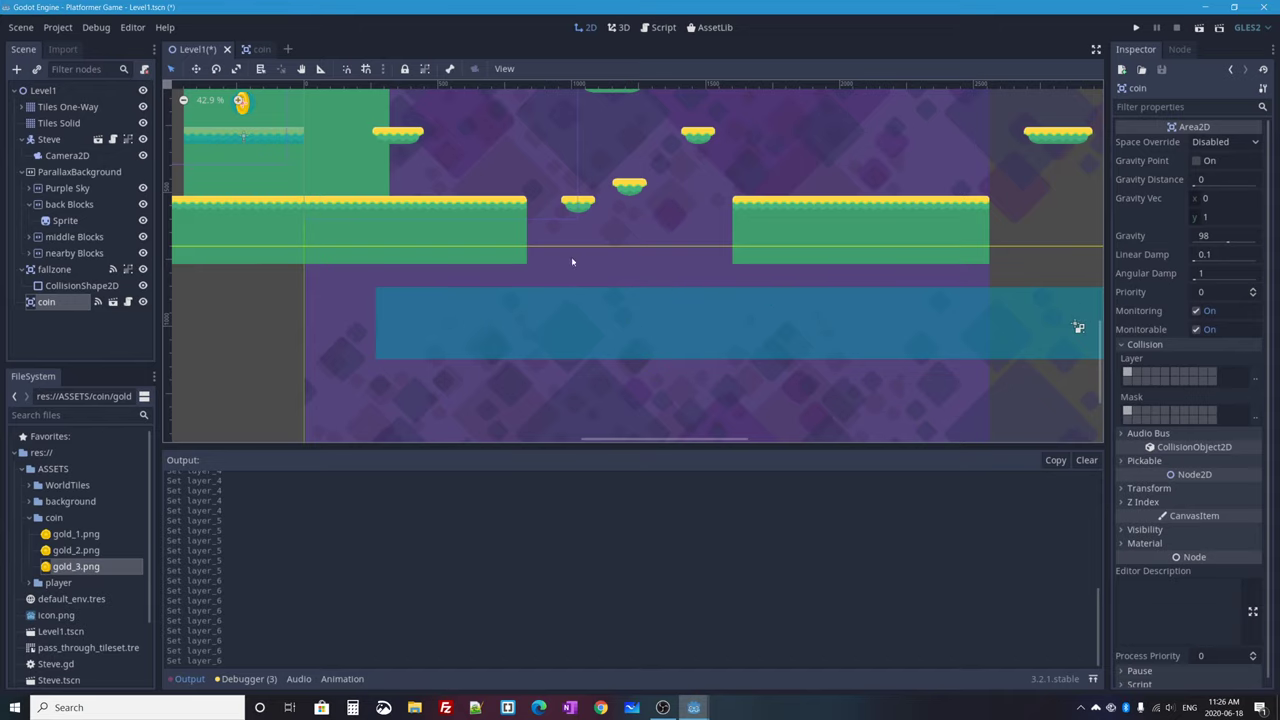
{"action": "middle_click_drag", "start_coordinate": [528, 254], "coordinate": [715, 307]}
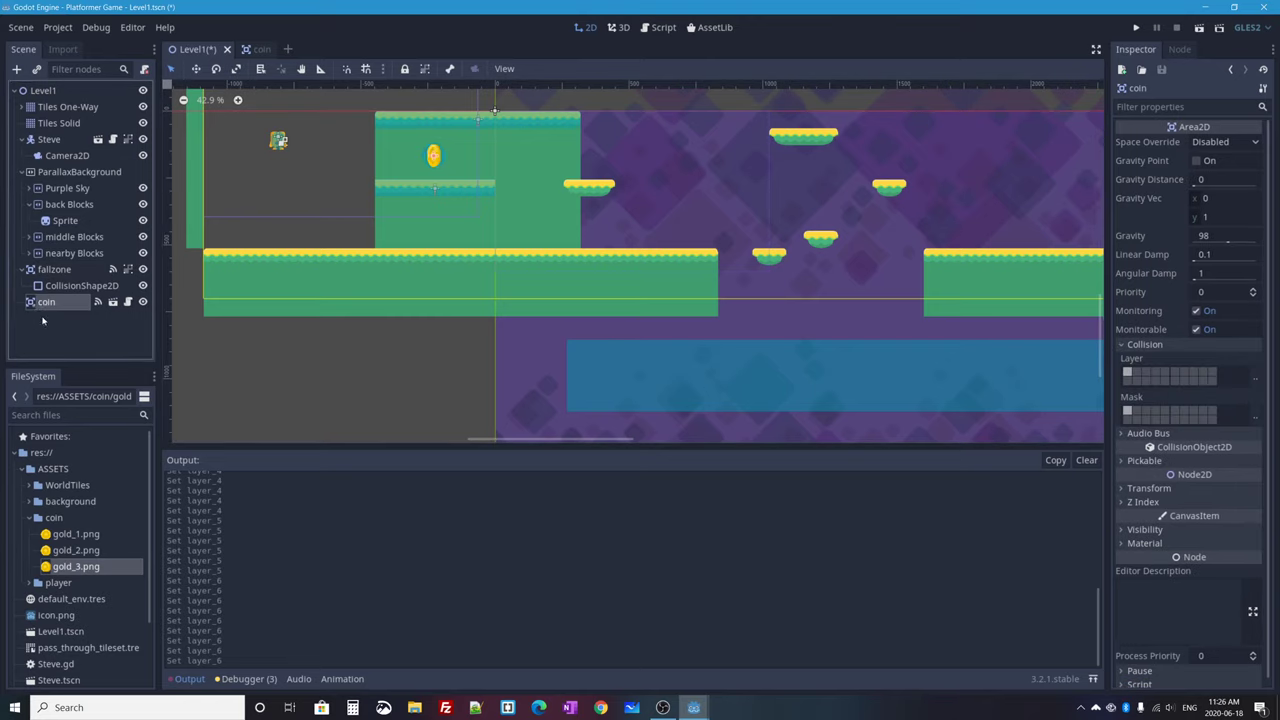
{"action": "left_click", "coordinate": [1253, 378]}
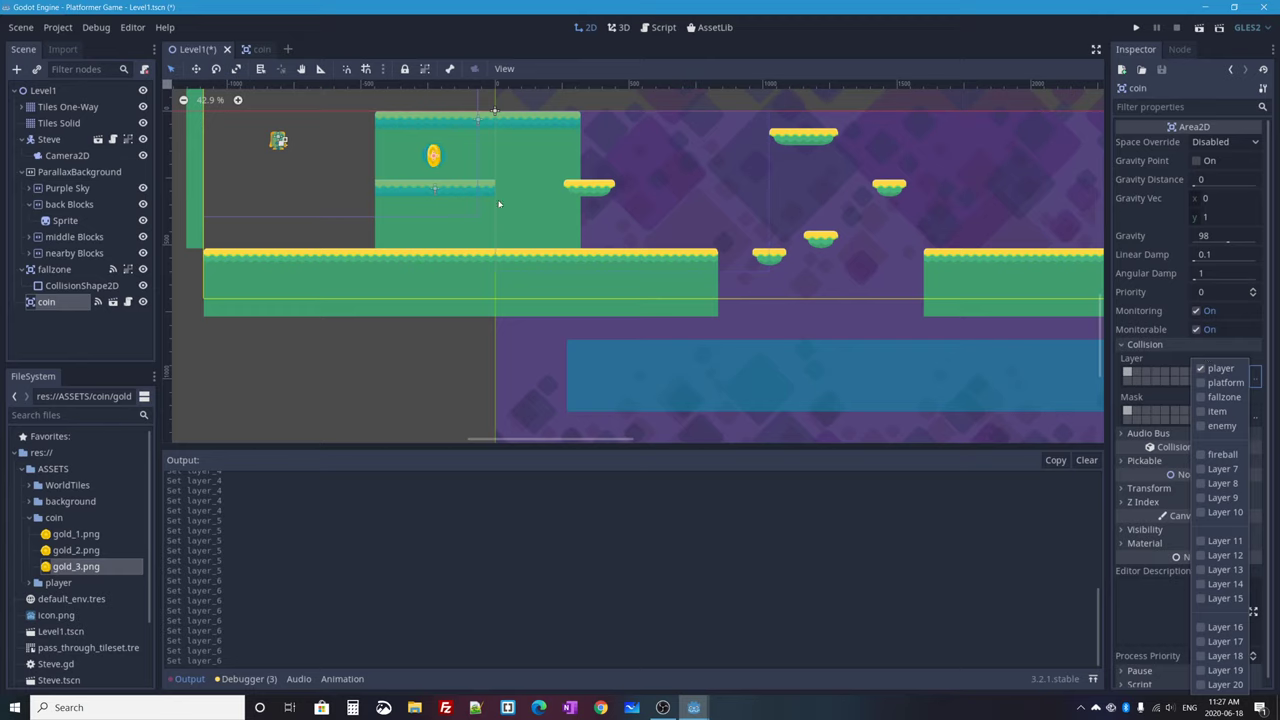
{"action": "left_click", "coordinate": [52, 139]}
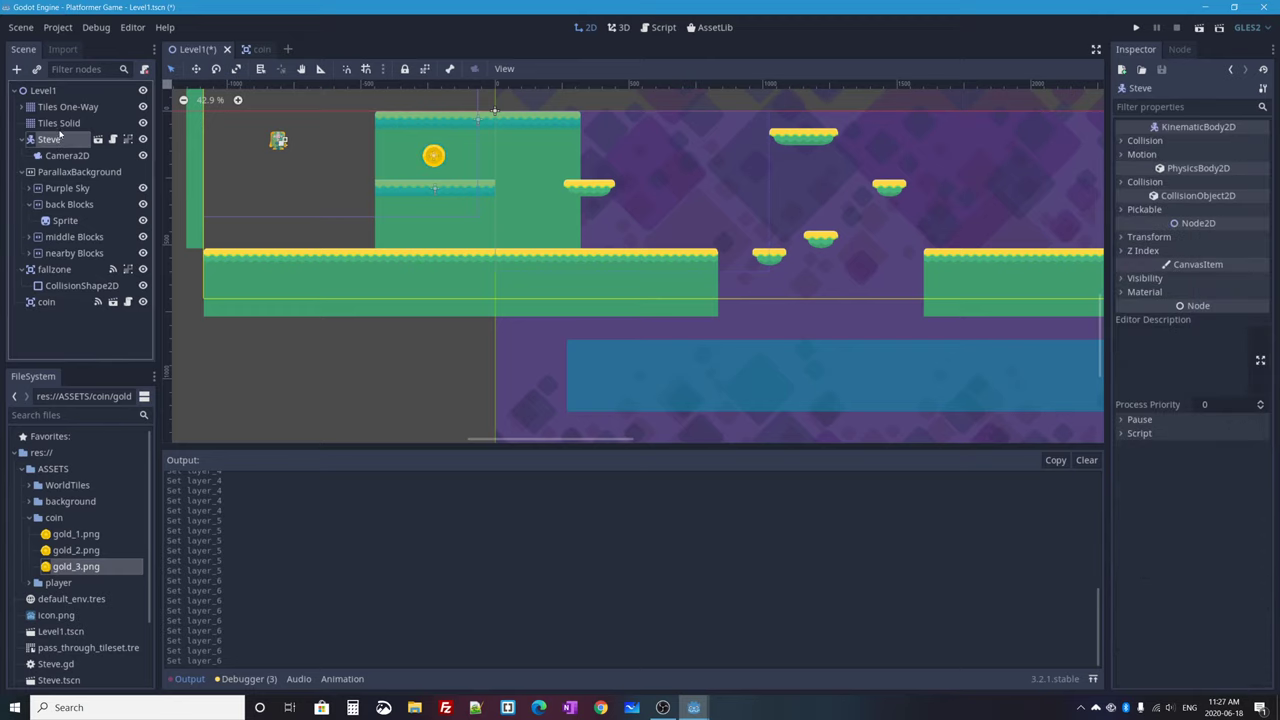
{"action": "left_click", "coordinate": [47, 302]}
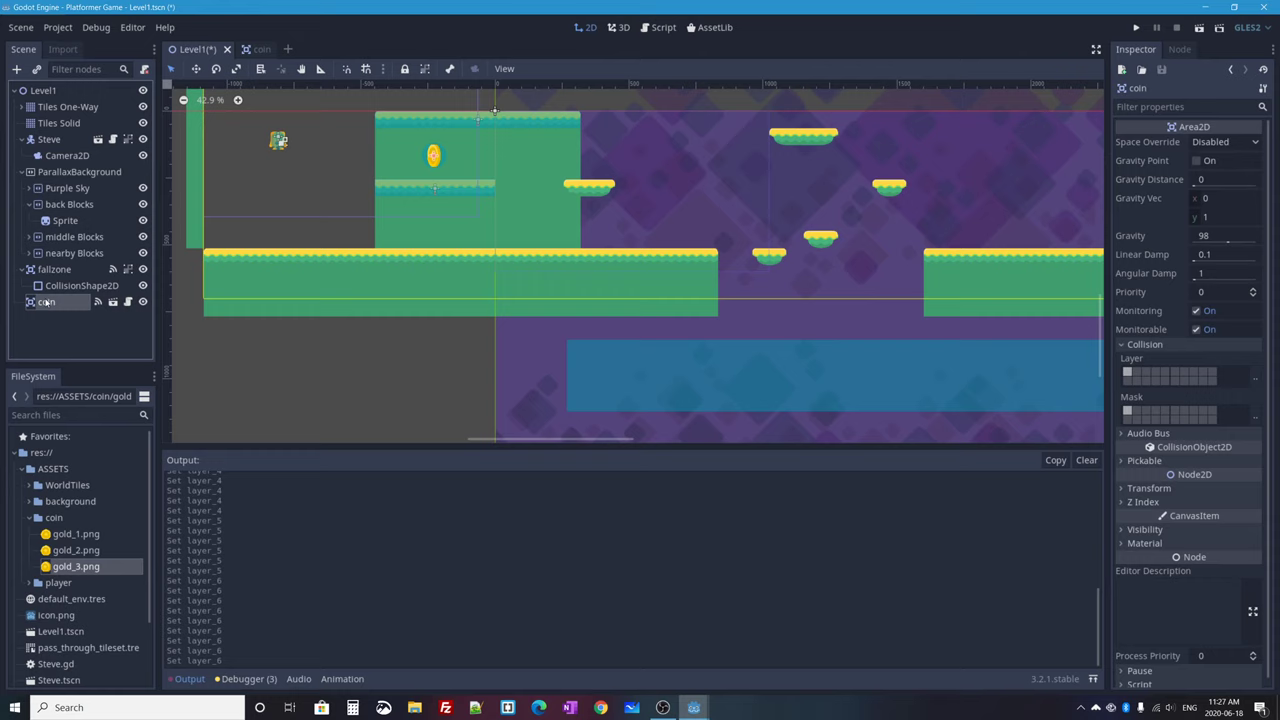
{"action": "left_click", "coordinate": [1255, 375]}
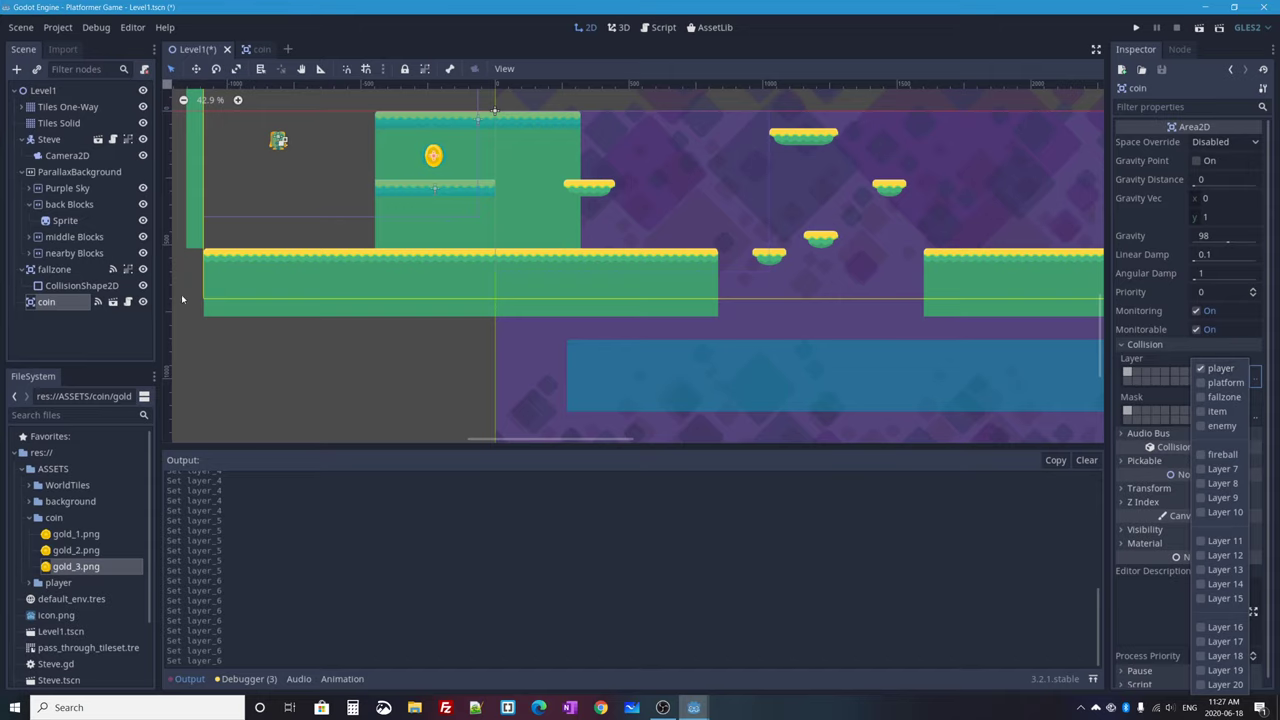
Step: In the coin scene, assign the root coin node to the item collision layer only, removing it from the player layer
{"action": "left_click", "coordinate": [250, 49]}
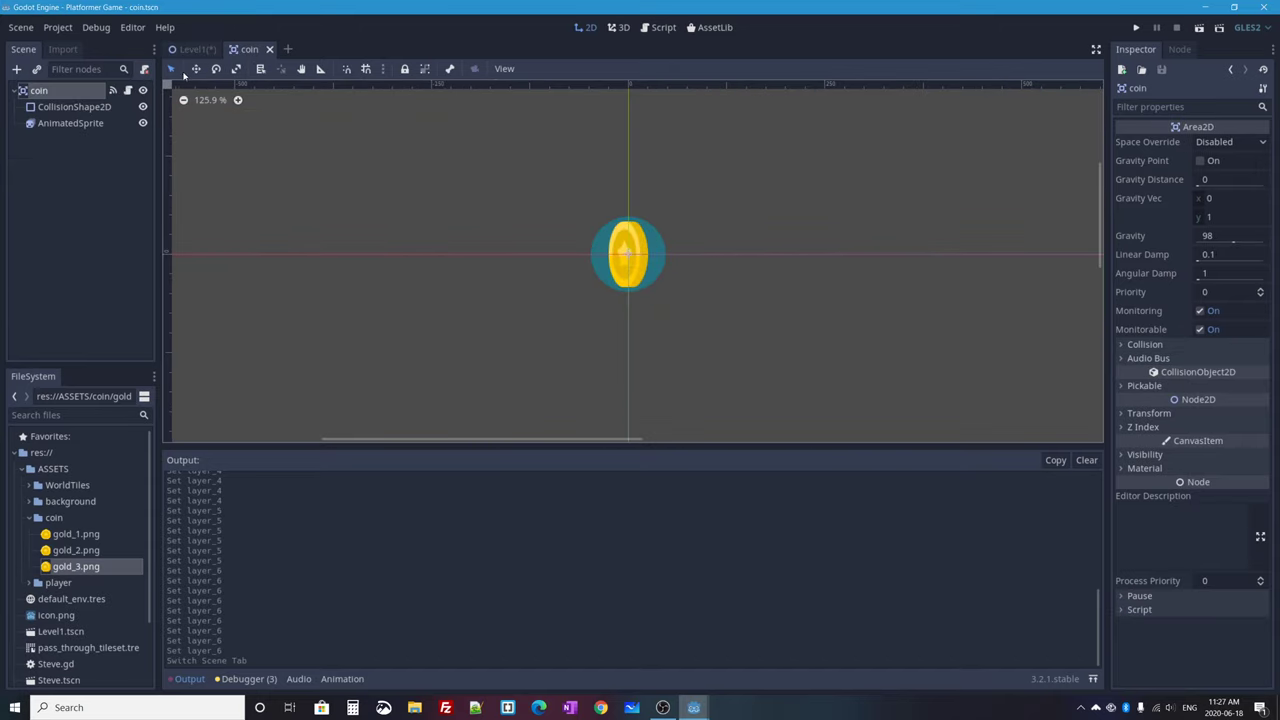
{"action": "left_click", "coordinate": [45, 91]}
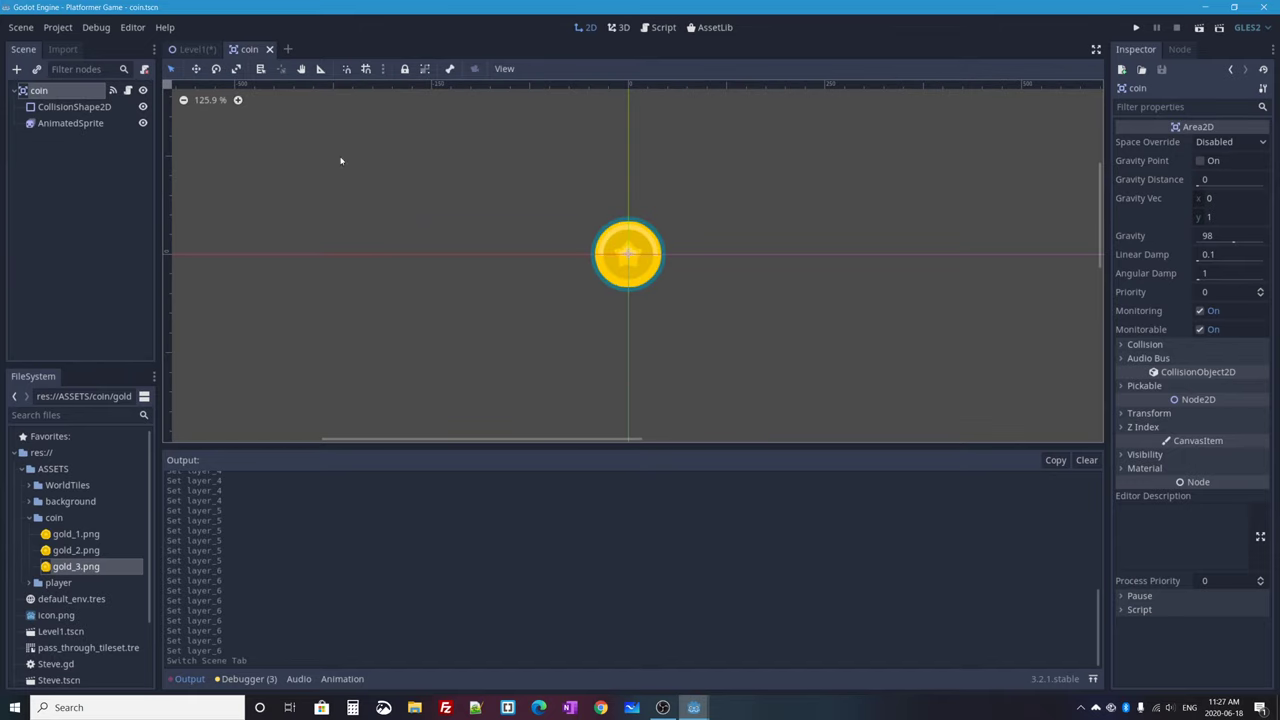
{"action": "left_click", "coordinate": [1140, 344]}
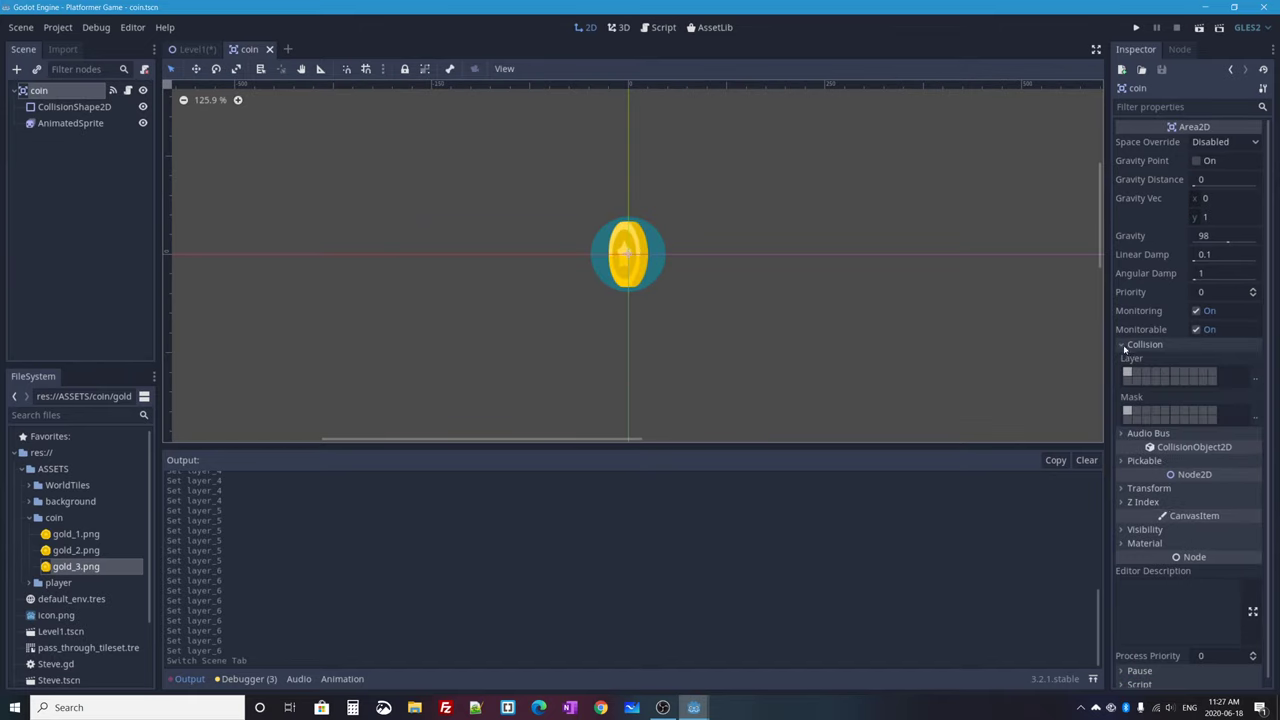
{"action": "left_click", "coordinate": [1255, 378]}
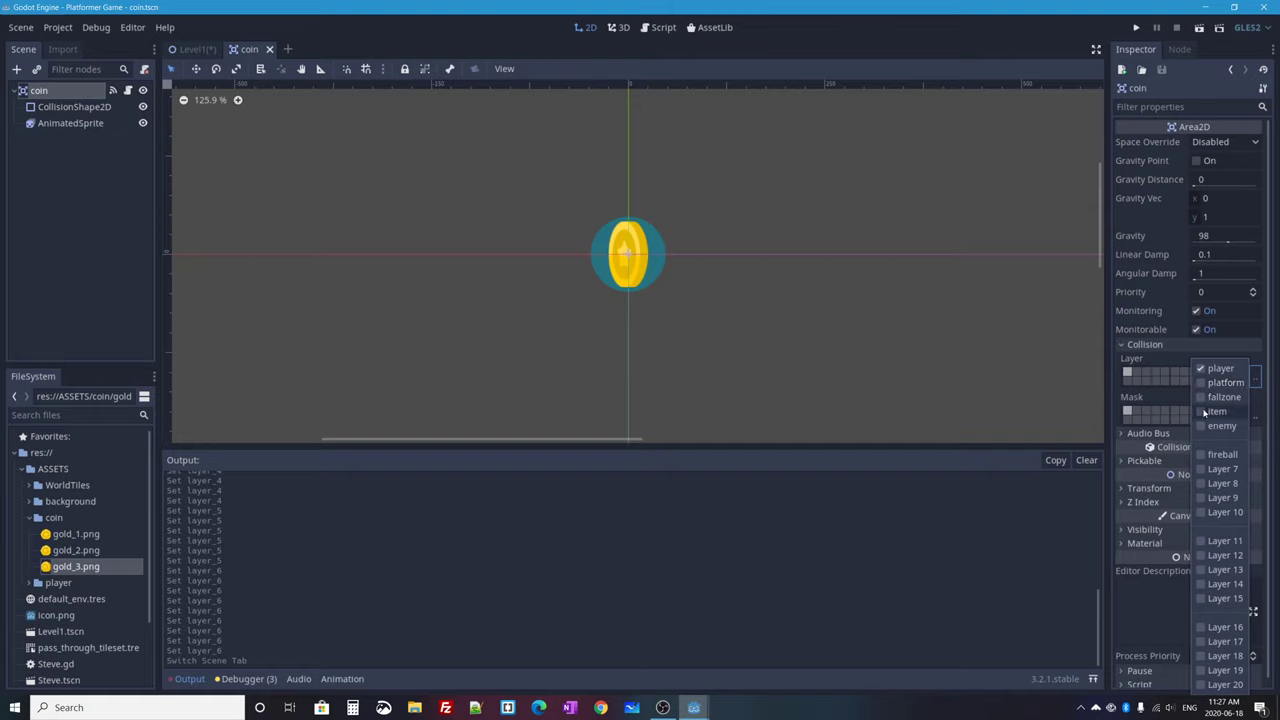
{"action": "left_click", "coordinate": [1210, 411]}
{"action": "left_click", "coordinate": [1205, 370]}
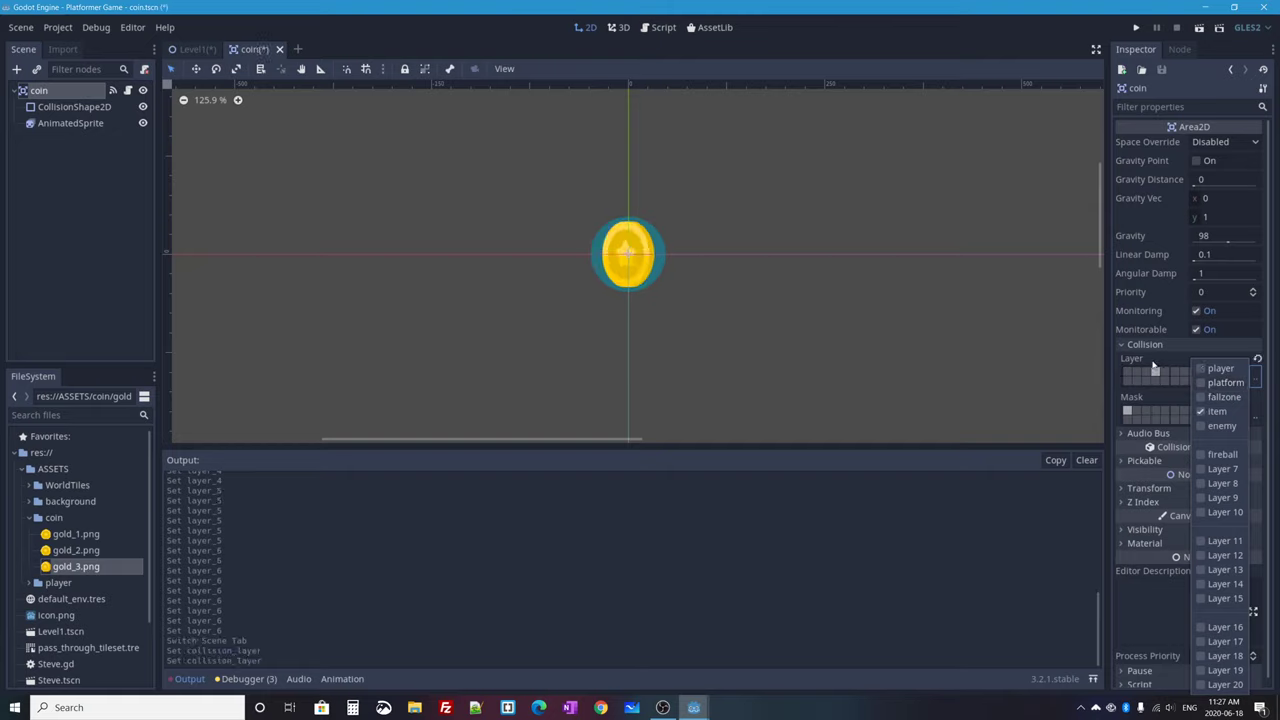
{"action": "left_click", "coordinate": [1175, 360]}
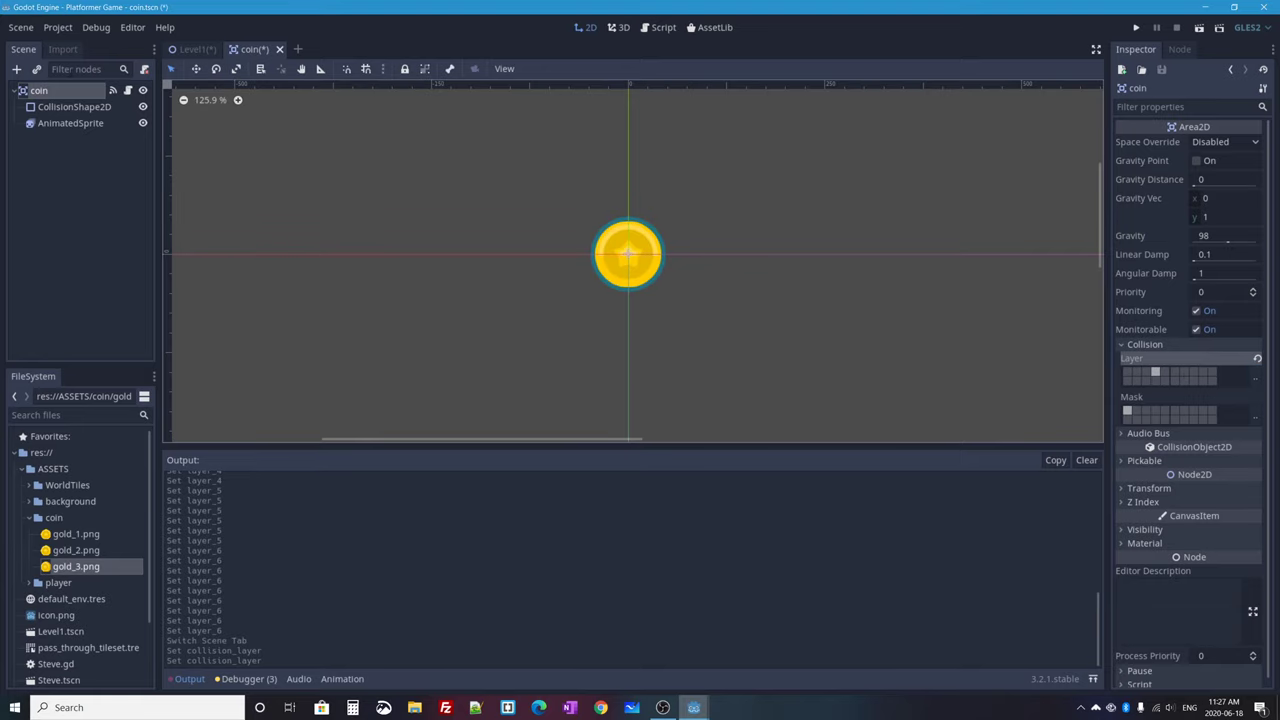
Step: Save the coin scene with its updated collision layer and return to Level1
{"action": "left_click", "coordinate": [195, 49]}
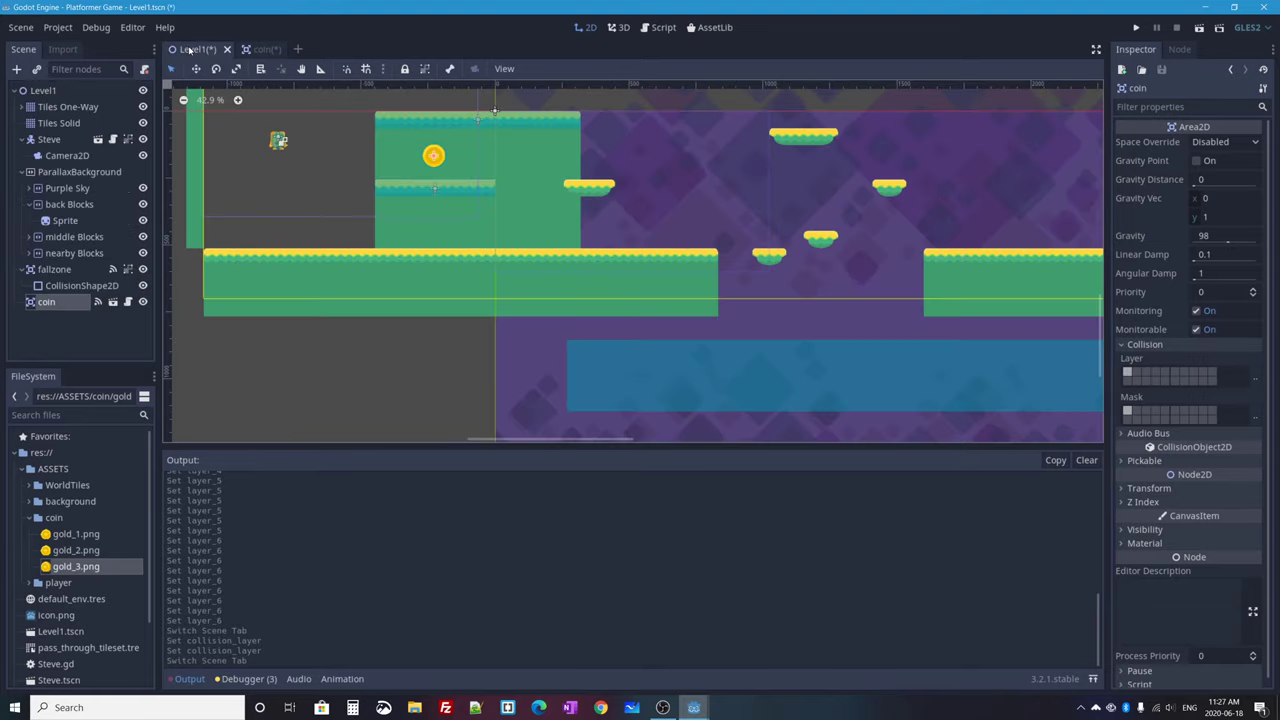
{"action": "left_click", "coordinate": [272, 50]}
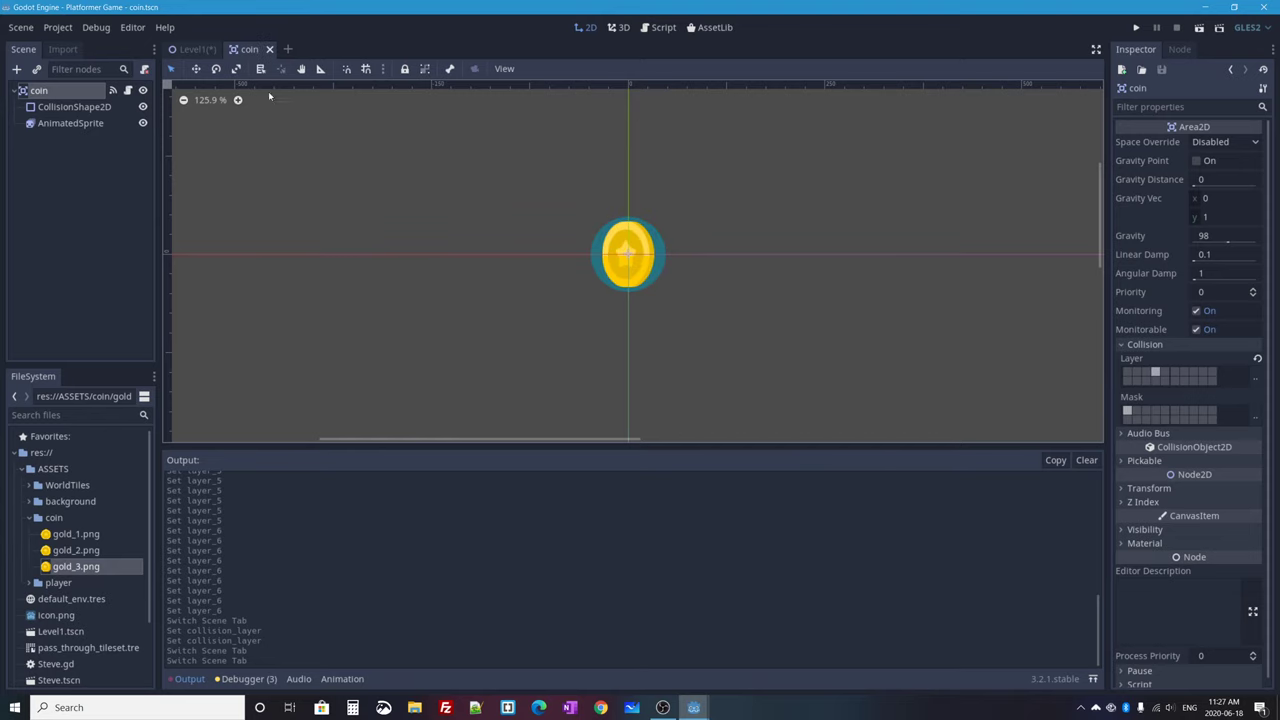
{"action": "left_click", "coordinate": [195, 49]}
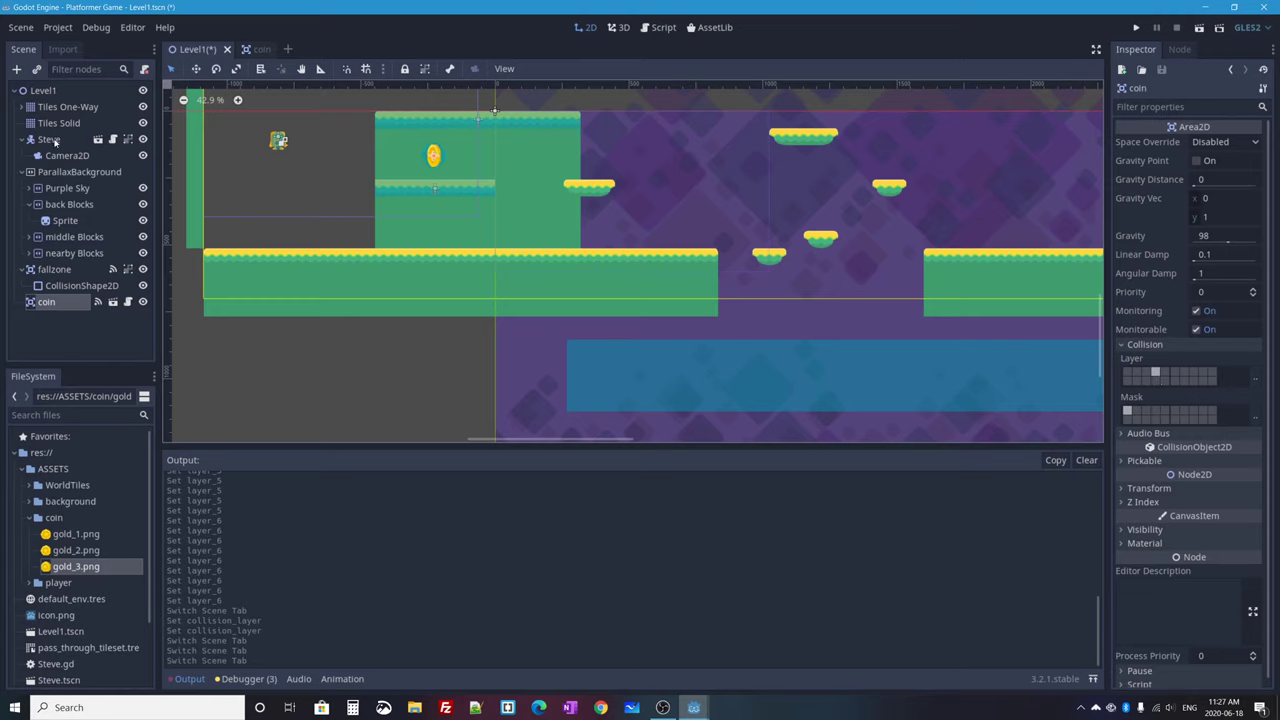
Step: Check which named collision layer Steve is assigned to in Level1
{"action": "left_click", "coordinate": [50, 140]}
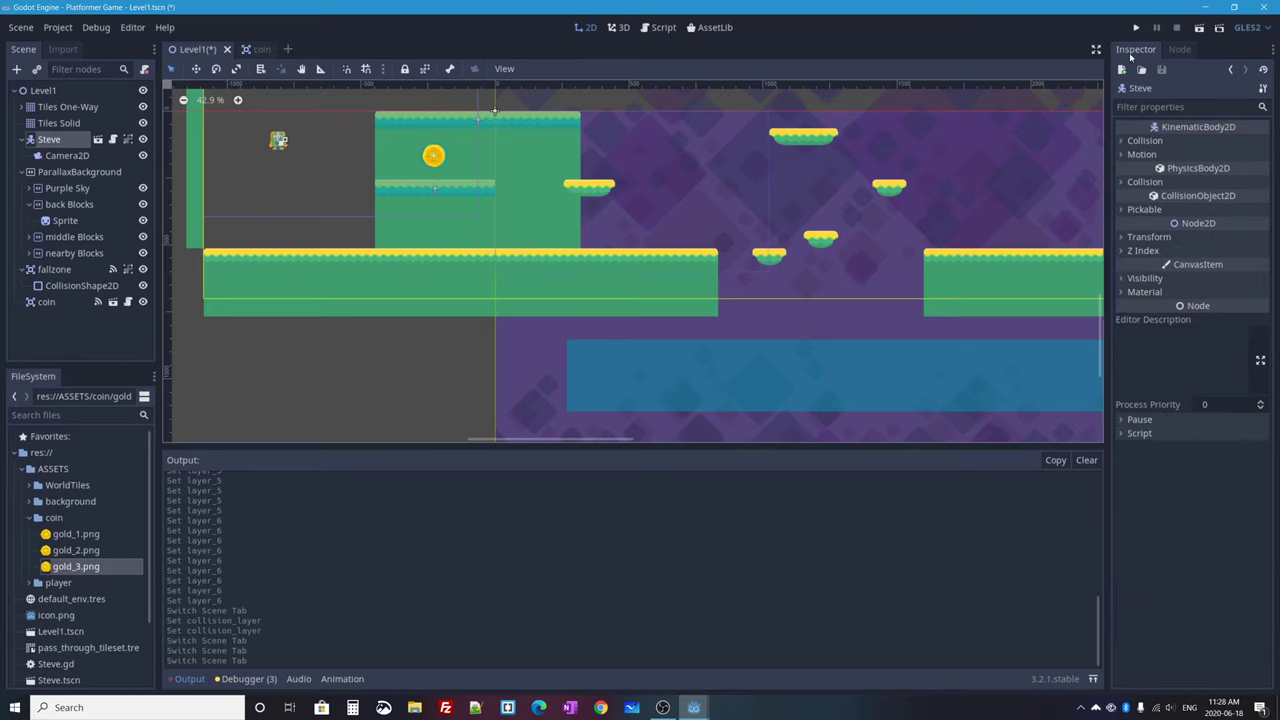
{"action": "left_click", "coordinate": [1140, 181]}
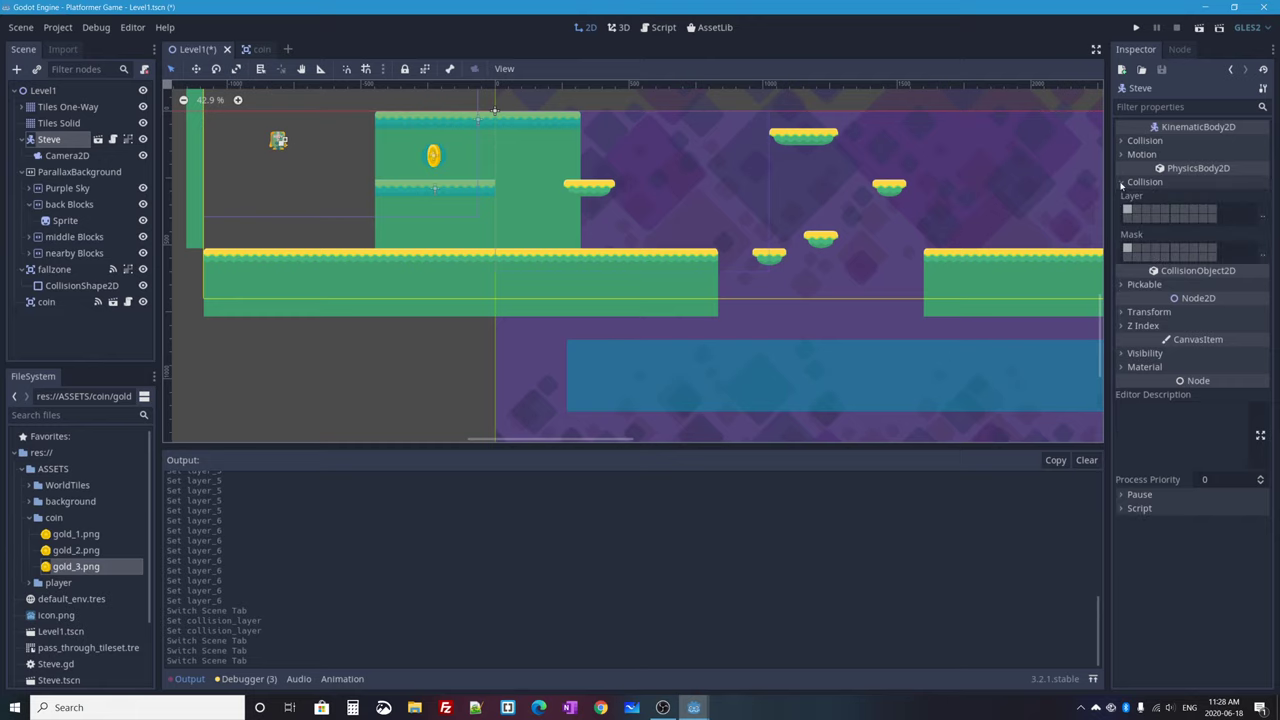
{"action": "left_click", "coordinate": [1263, 215]}
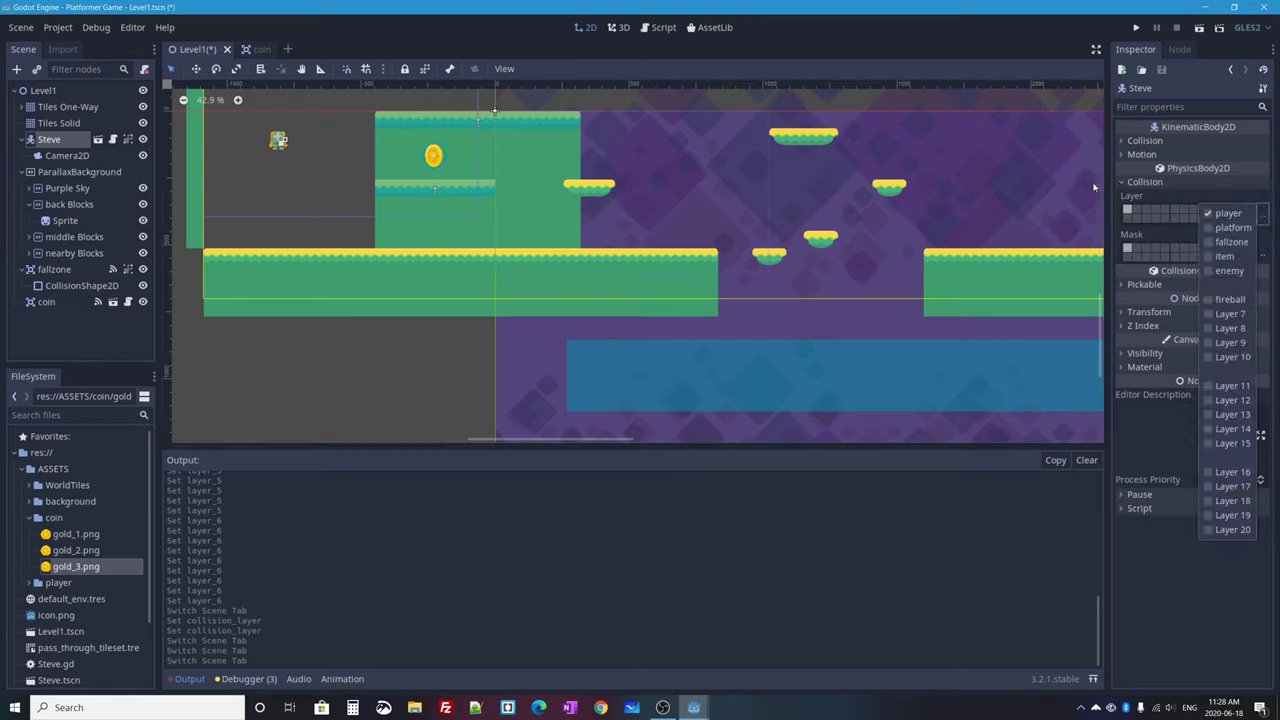
{"action": "left_click", "coordinate": [1207, 195]}
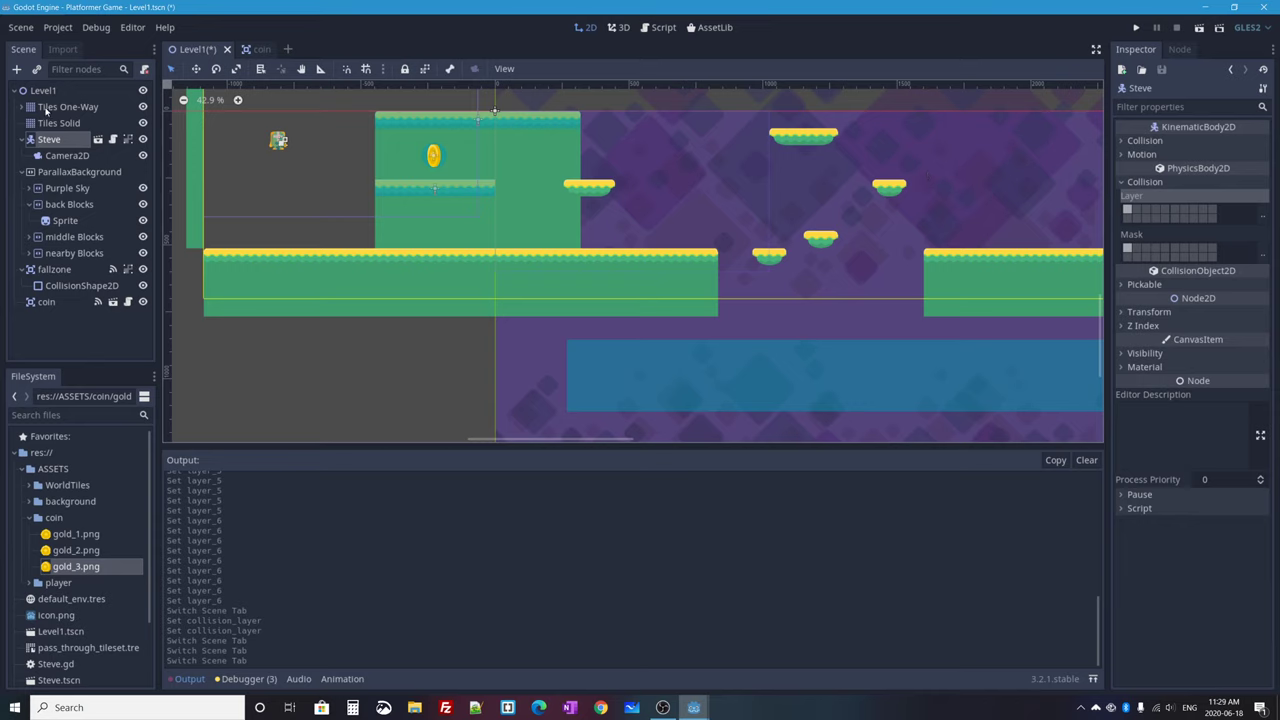
Step: Assign the Tiles One-Way tilemap to the platform collision layer only, removing it from the player layer
{"action": "left_click", "coordinate": [57, 107]}
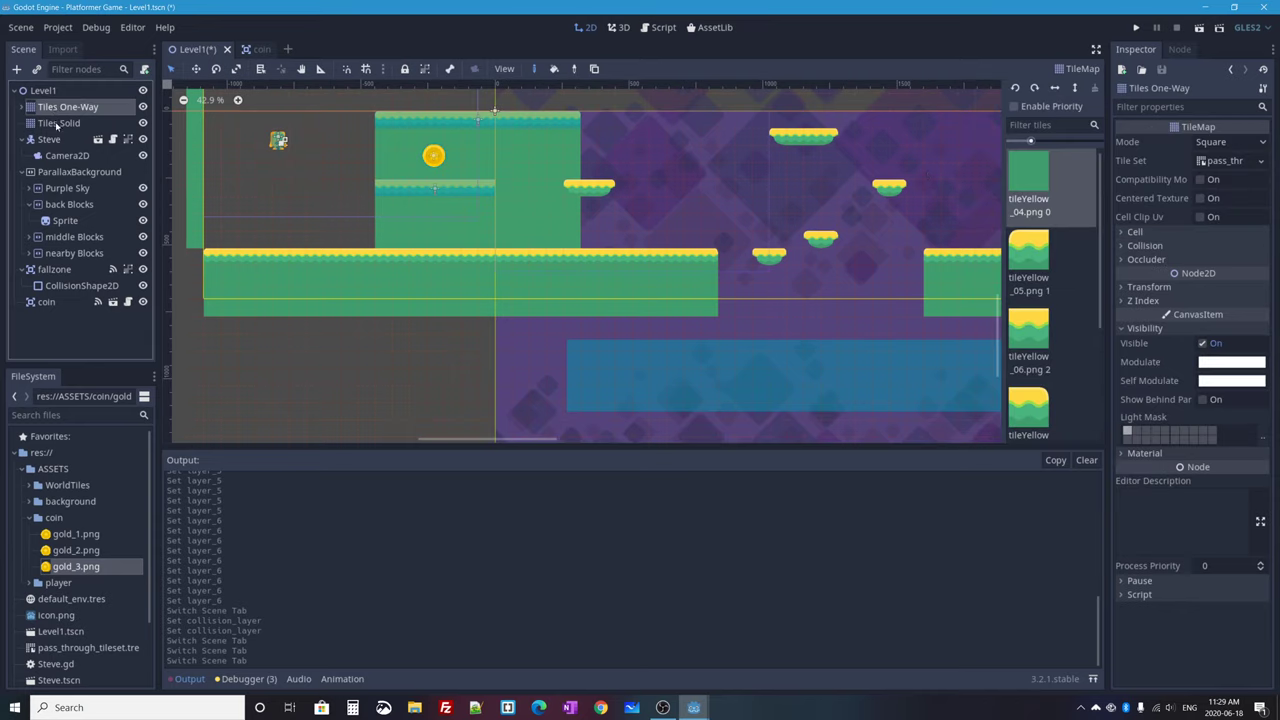
{"action": "left_click", "coordinate": [58, 122]}
{"action": "left_click", "coordinate": [56, 109]}
{"action": "left_click", "coordinate": [57, 118]}
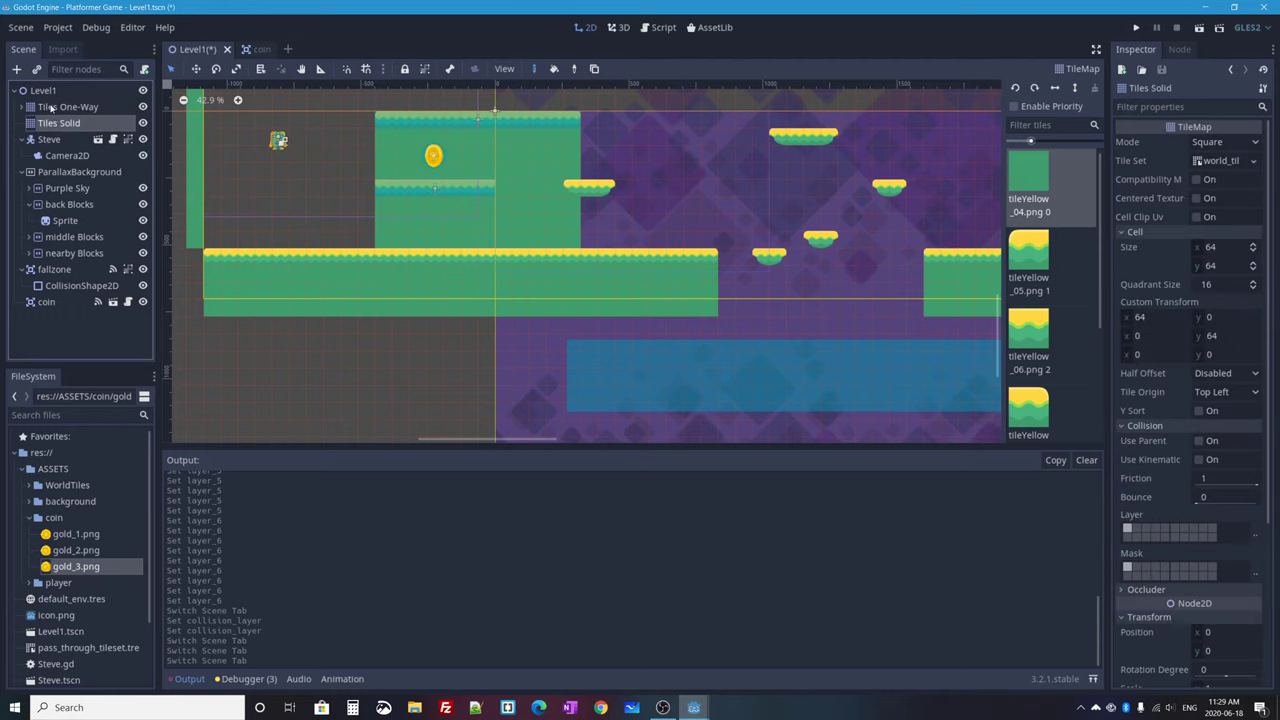
{"action": "left_click", "coordinate": [52, 107]}
{"action": "left_click", "coordinate": [47, 124]}
{"action": "left_click", "coordinate": [45, 108]}
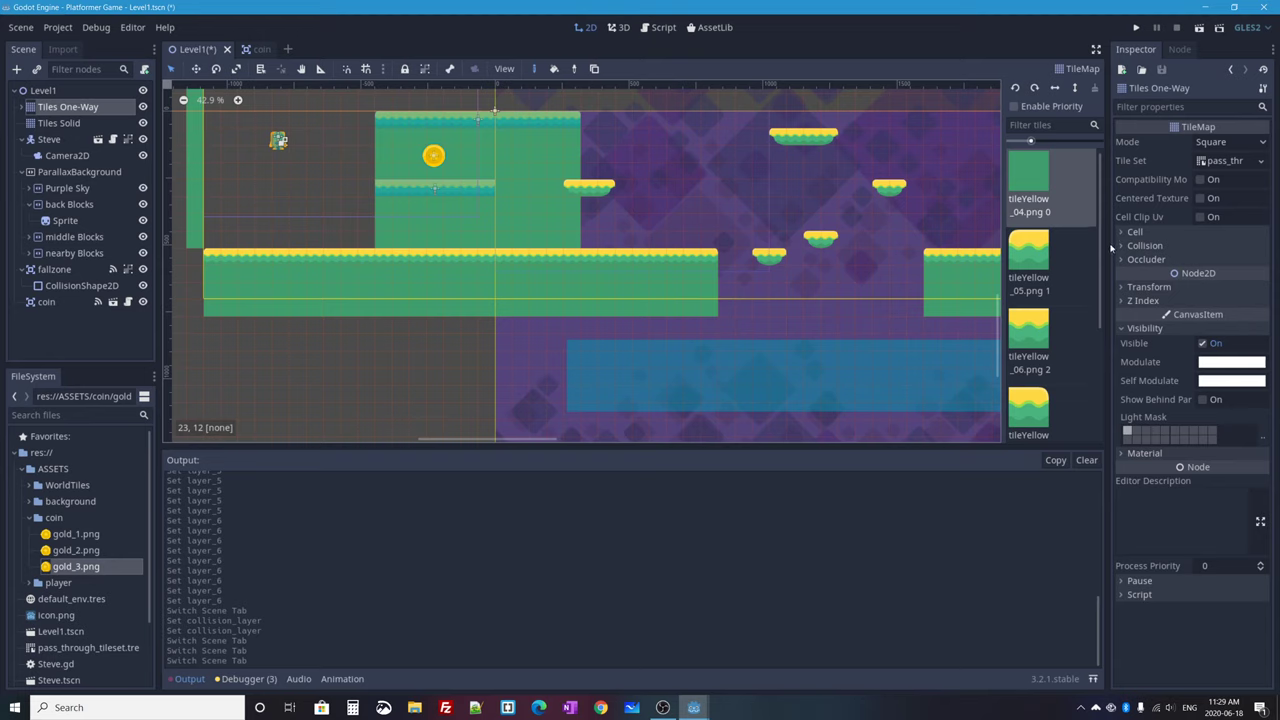
{"action": "left_click", "coordinate": [1140, 245]}
{"action": "left_click", "coordinate": [1252, 356]}
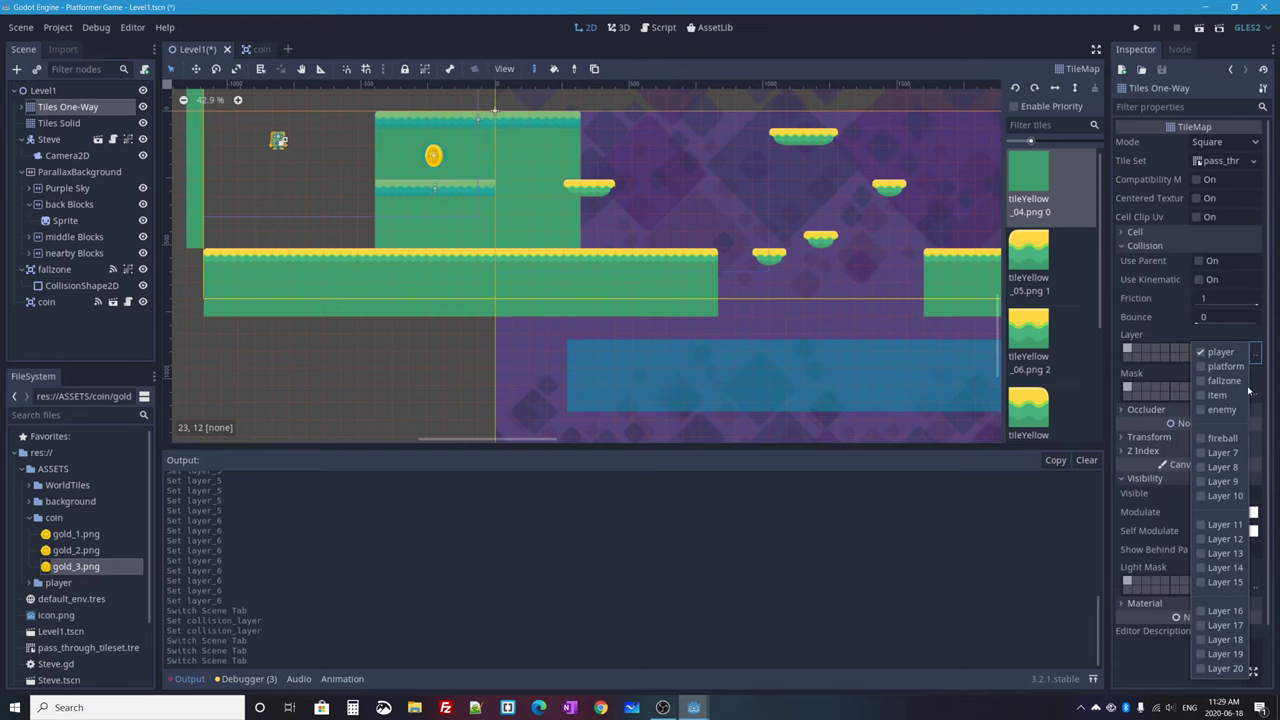
{"action": "left_click", "coordinate": [1203, 366]}
{"action": "left_click", "coordinate": [1201, 352]}
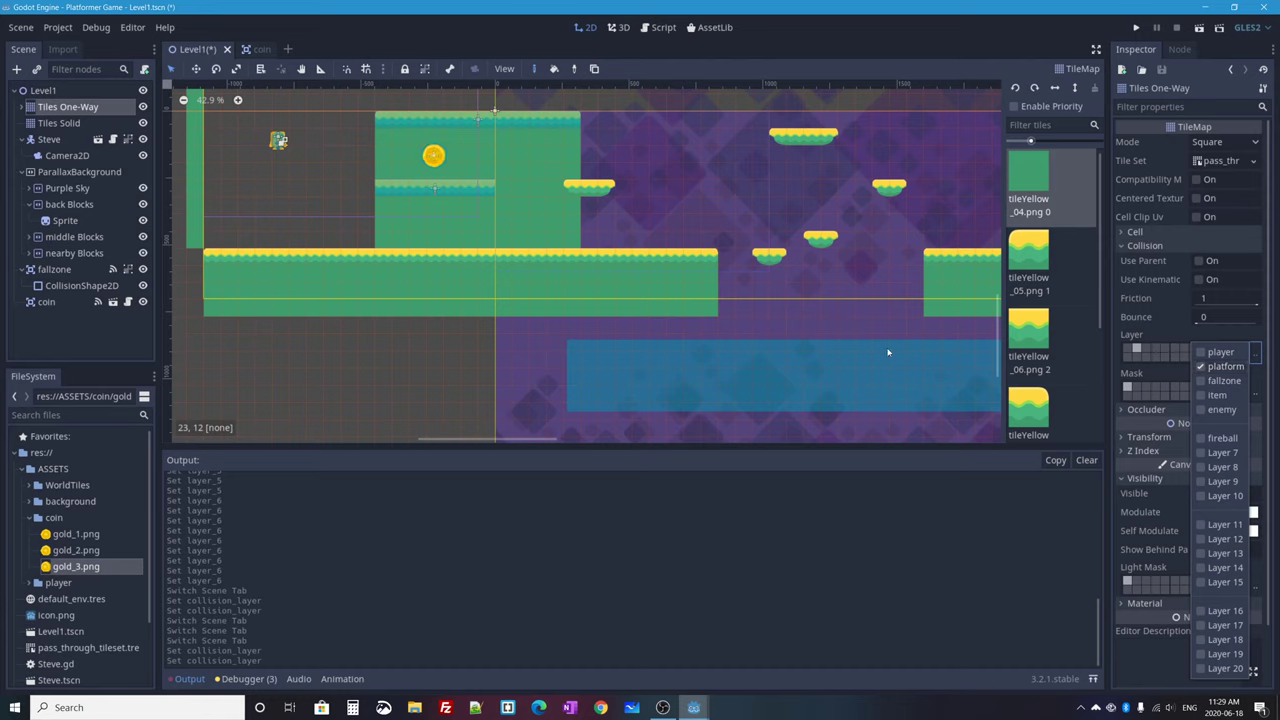
Step: Move the Tiles Solid tilemap from the player collision layer to the platform layer
{"action": "left_click", "coordinate": [59, 123]}
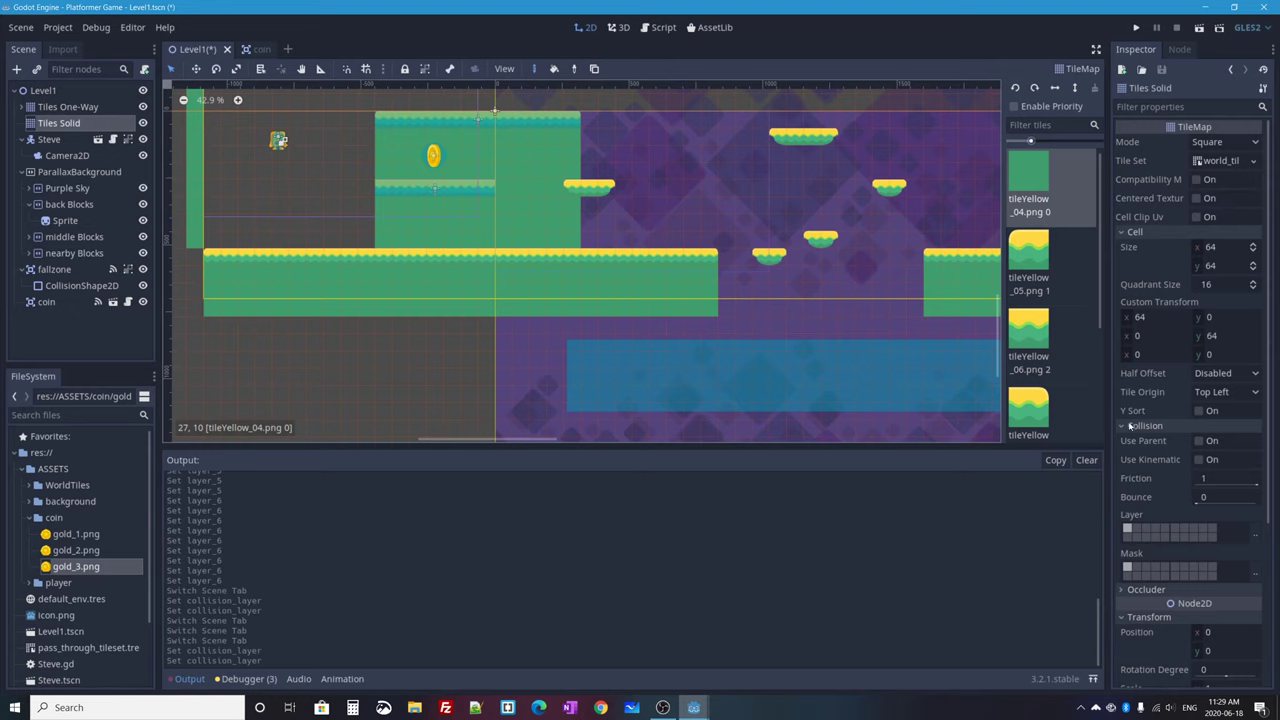
{"action": "left_click", "coordinate": [1255, 535]}
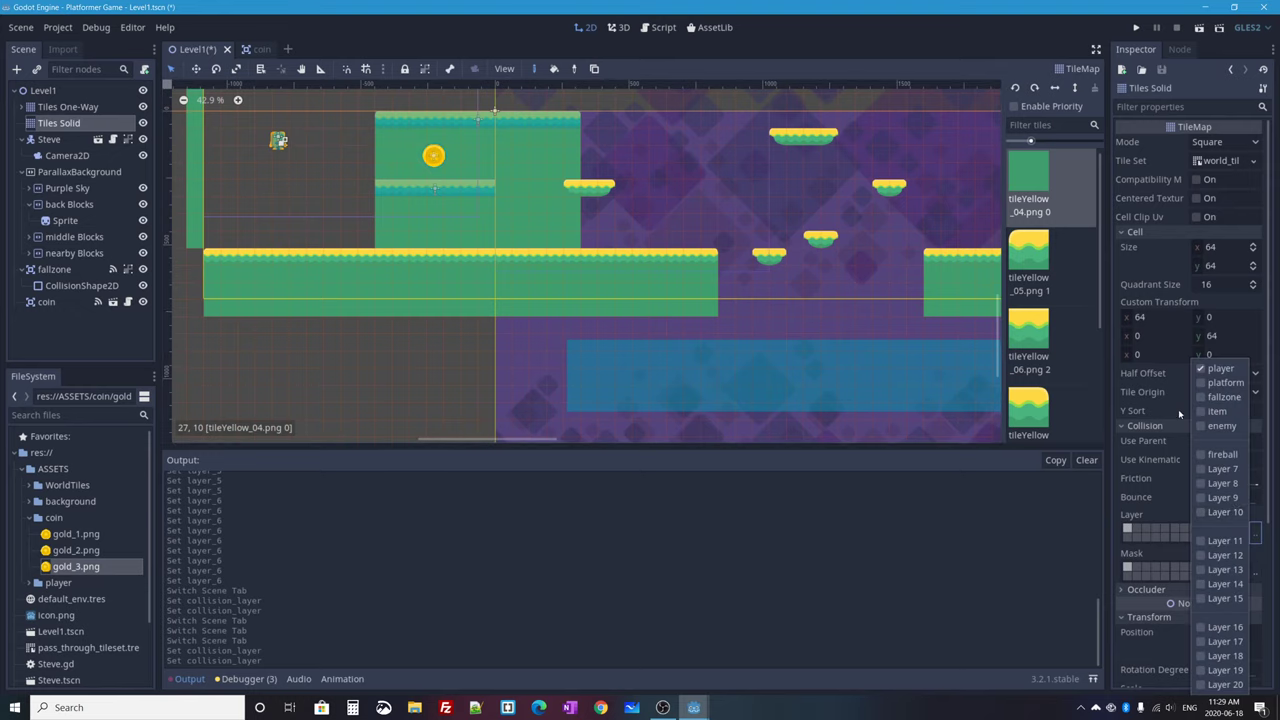
{"action": "left_click", "coordinate": [1220, 368]}
{"action": "left_click", "coordinate": [1224, 382]}
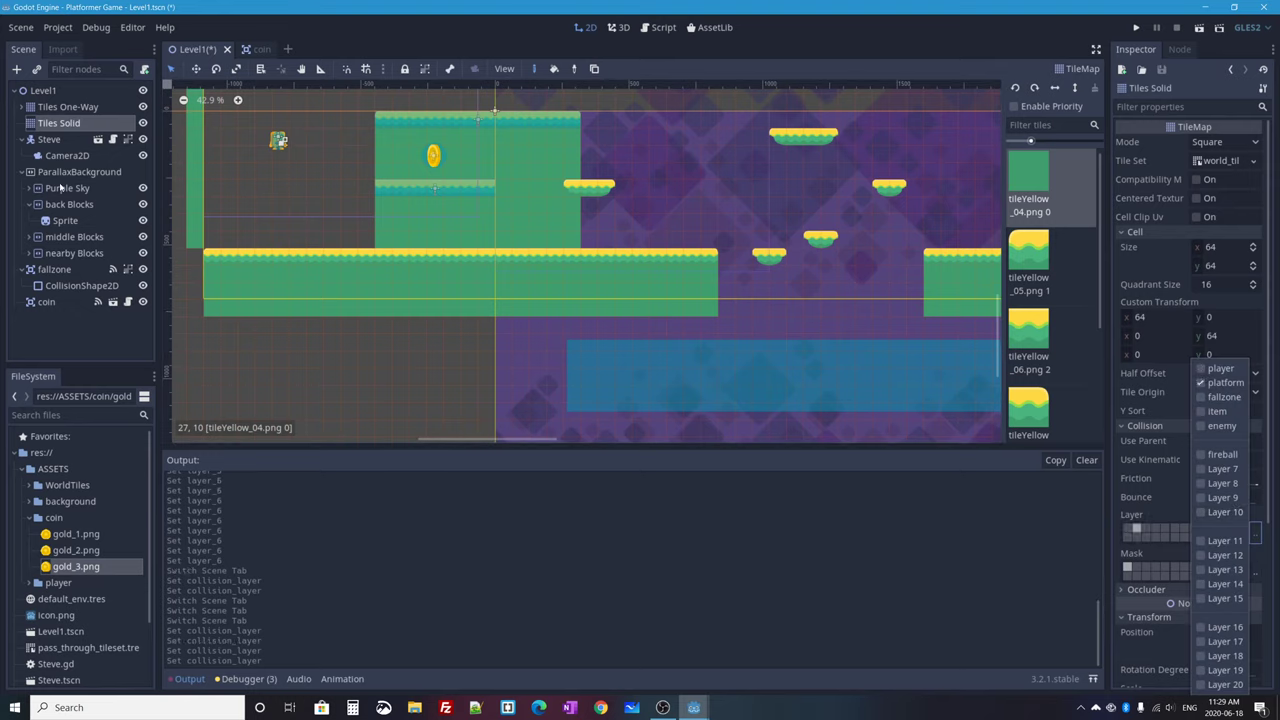
Step: Collapse the ParallaxBackground branch in Level1's scene tree
{"action": "left_click", "coordinate": [122, 173]}
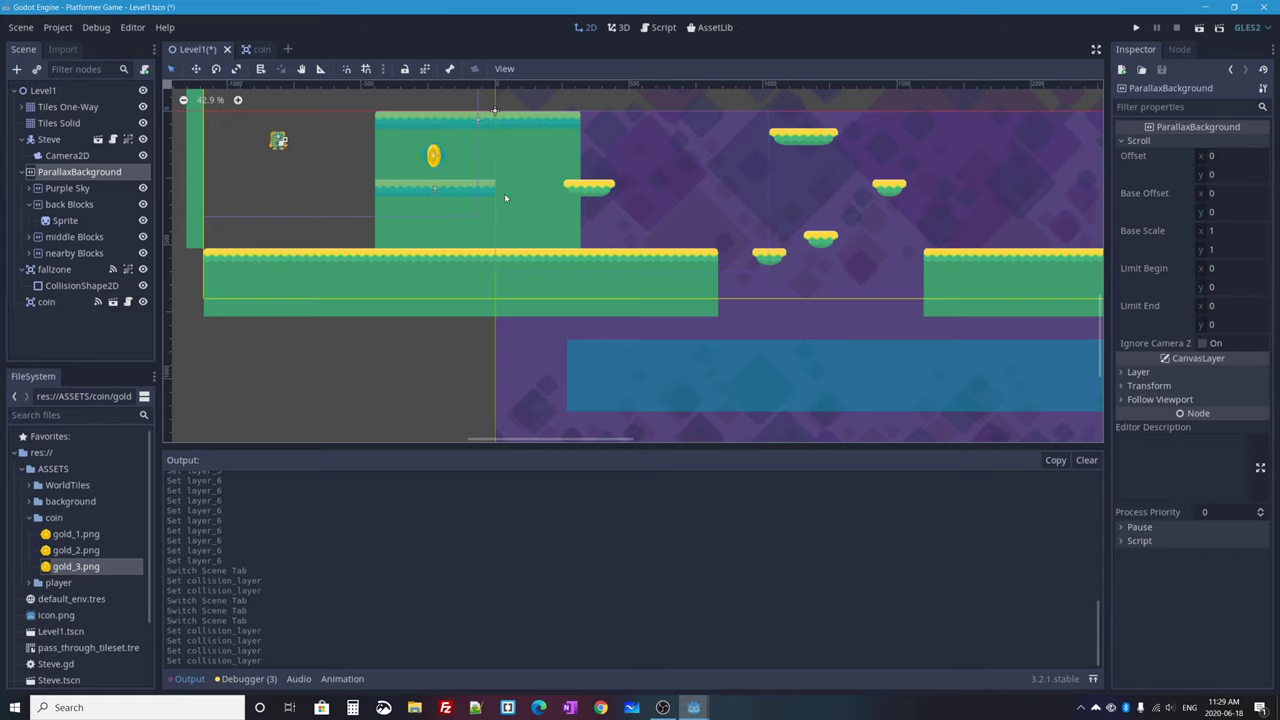
{"action": "left_click", "coordinate": [22, 172]}
{"action": "left_click", "coordinate": [22, 172]}
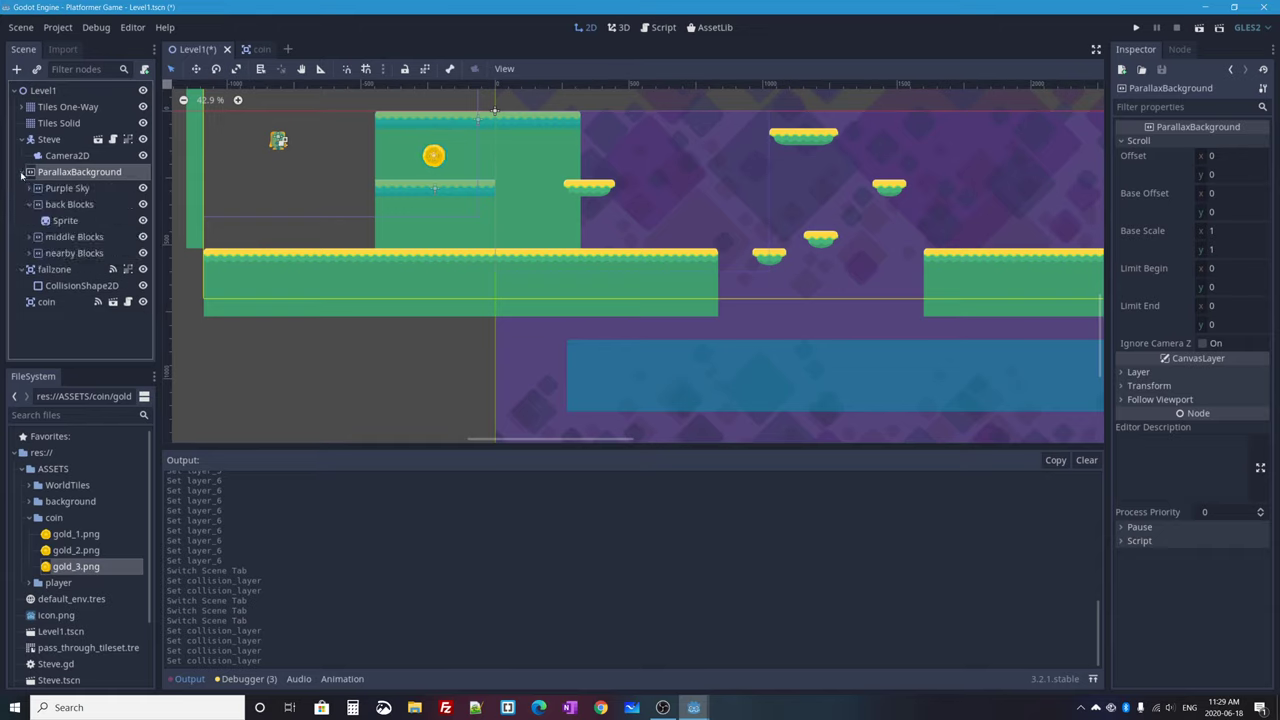
{"action": "left_click", "coordinate": [22, 172]}
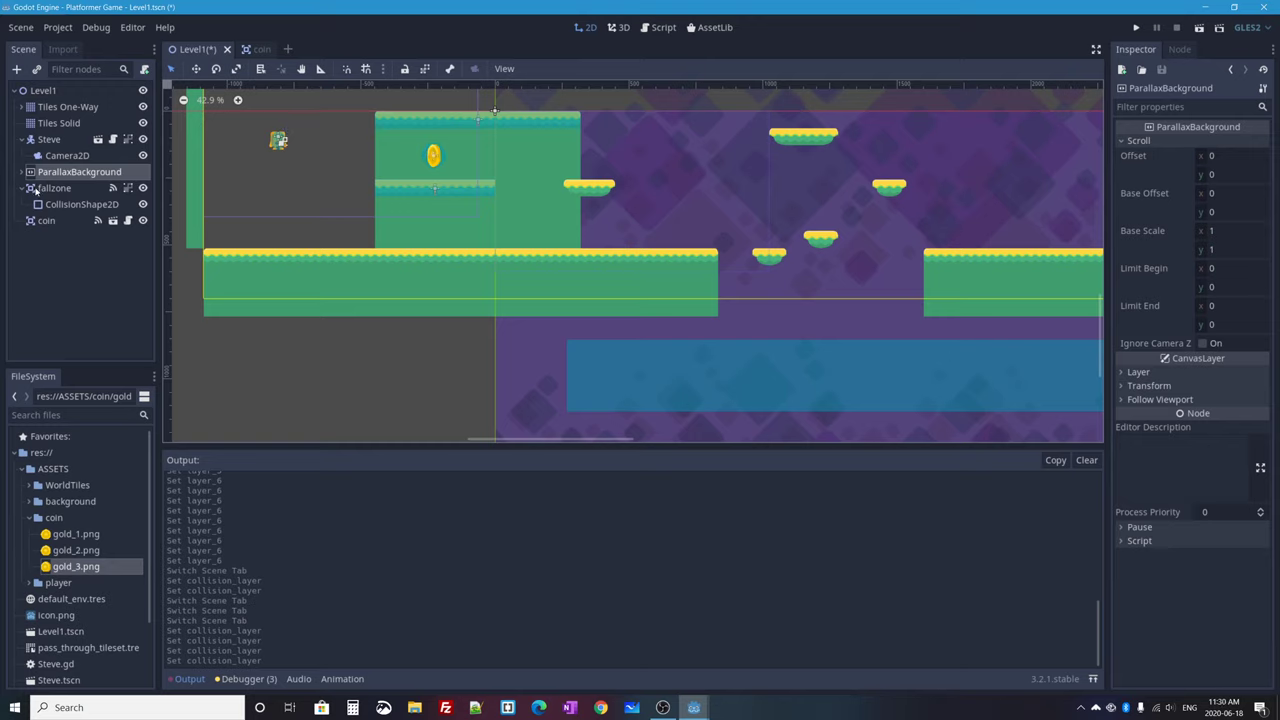
Step: Assign the fallzone area to the fallzone collision layer only, removing it from the player layer
{"action": "left_click", "coordinate": [38, 190]}
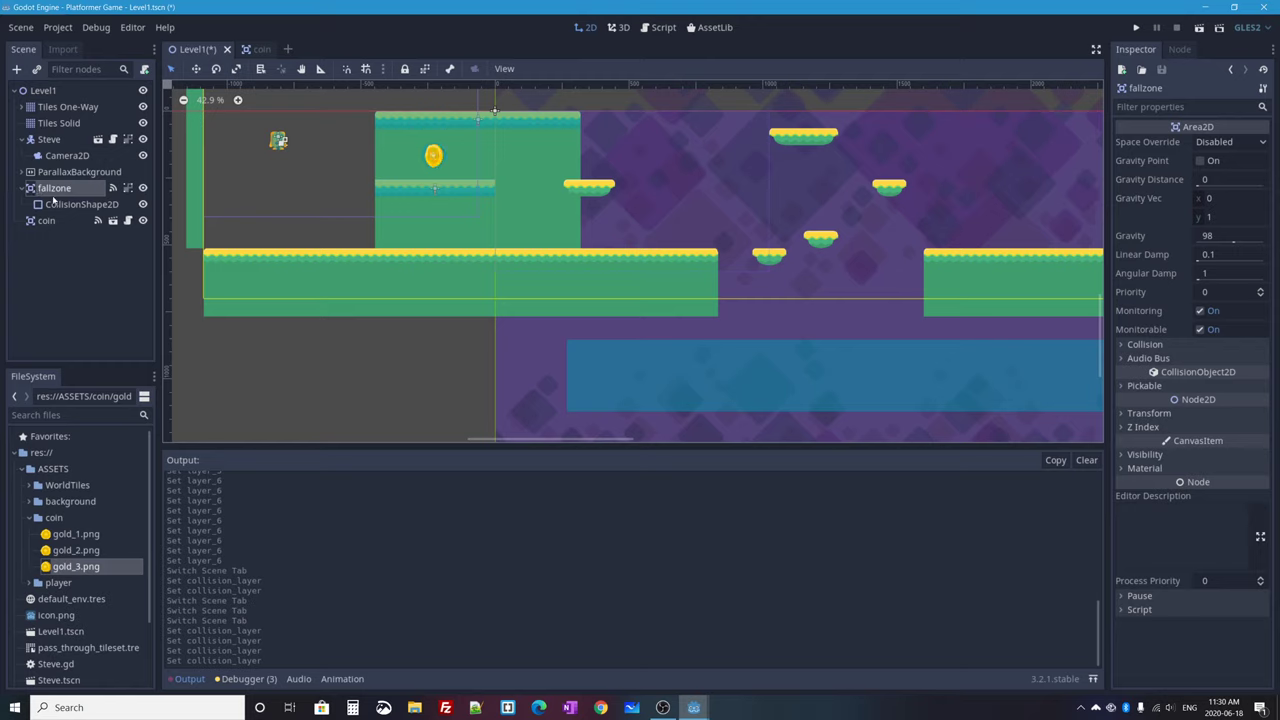
{"action": "left_click", "coordinate": [1160, 344]}
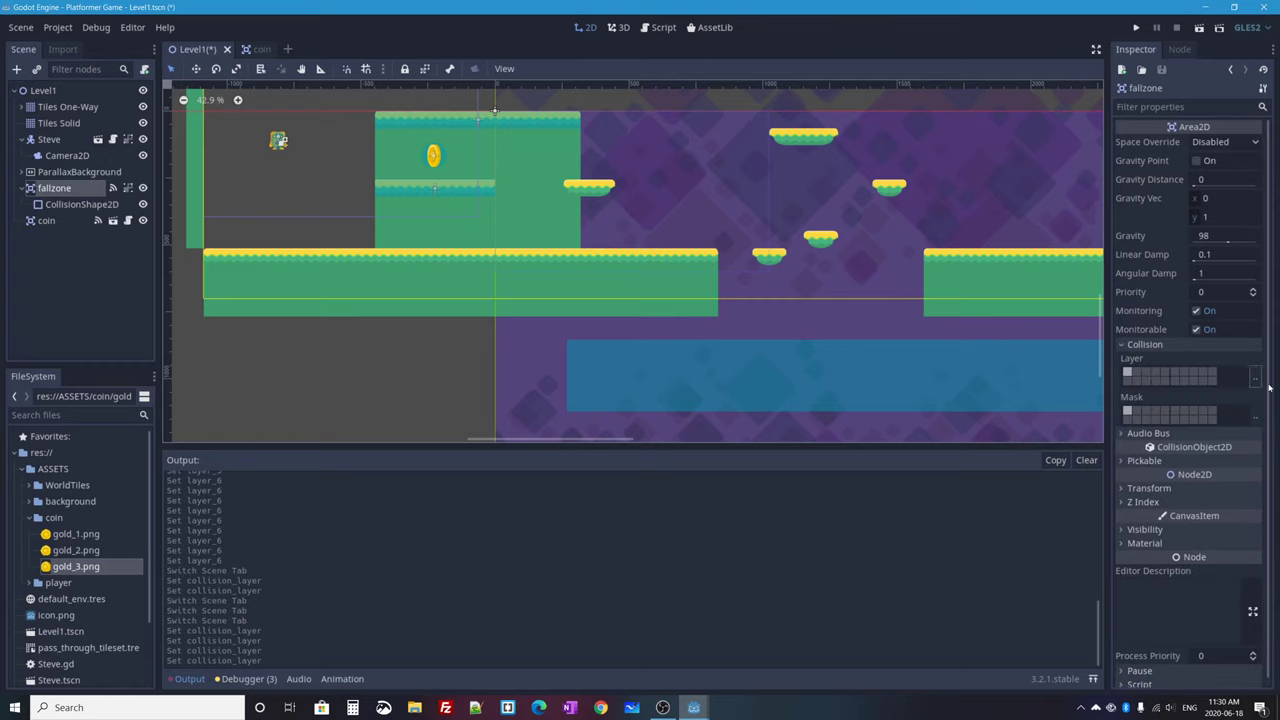
{"action": "left_click", "coordinate": [1257, 378]}
{"action": "left_click", "coordinate": [1205, 397]}
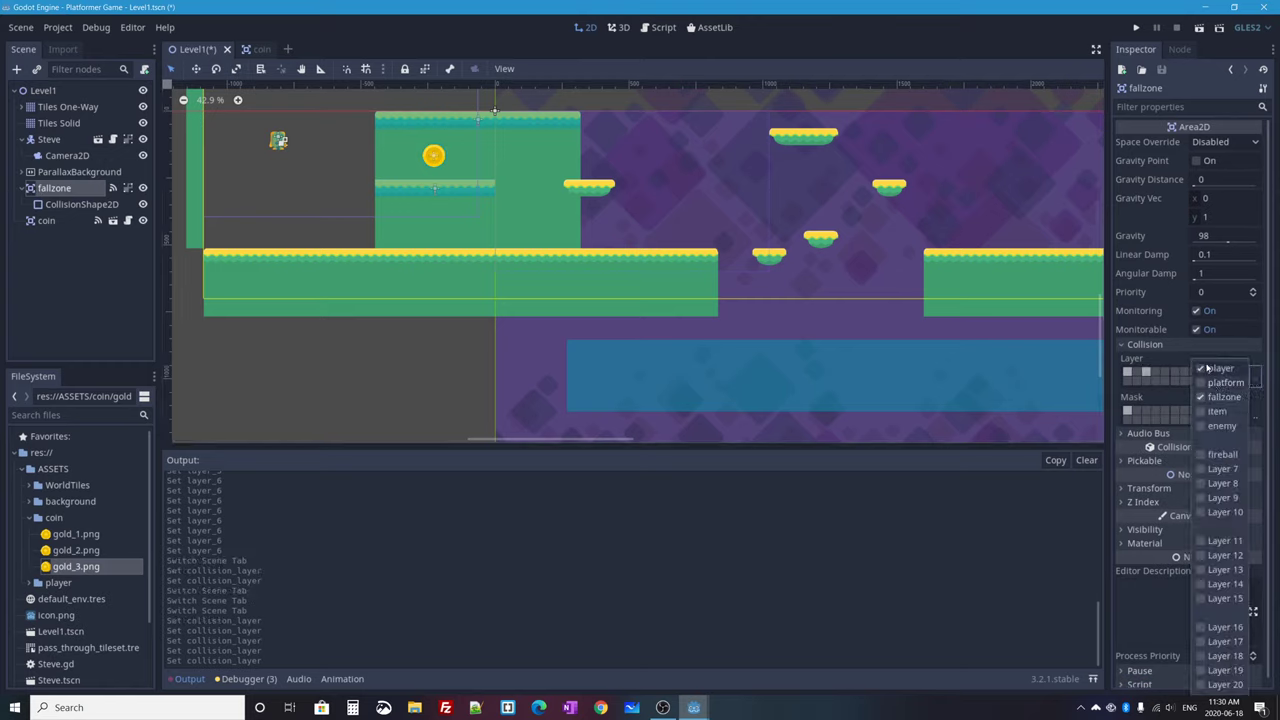
{"action": "left_click", "coordinate": [1202, 369]}
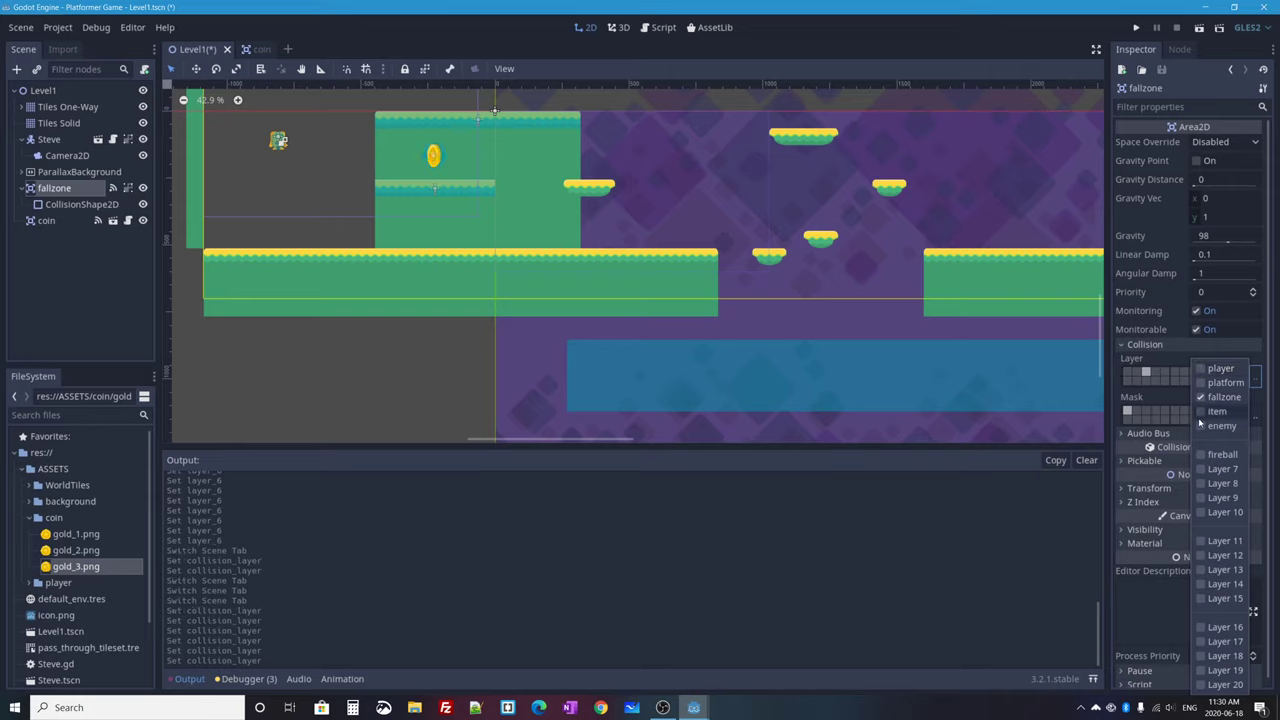
Step: Check the collision layer assigned to the coin instance in Level1
{"action": "left_click", "coordinate": [46, 220]}
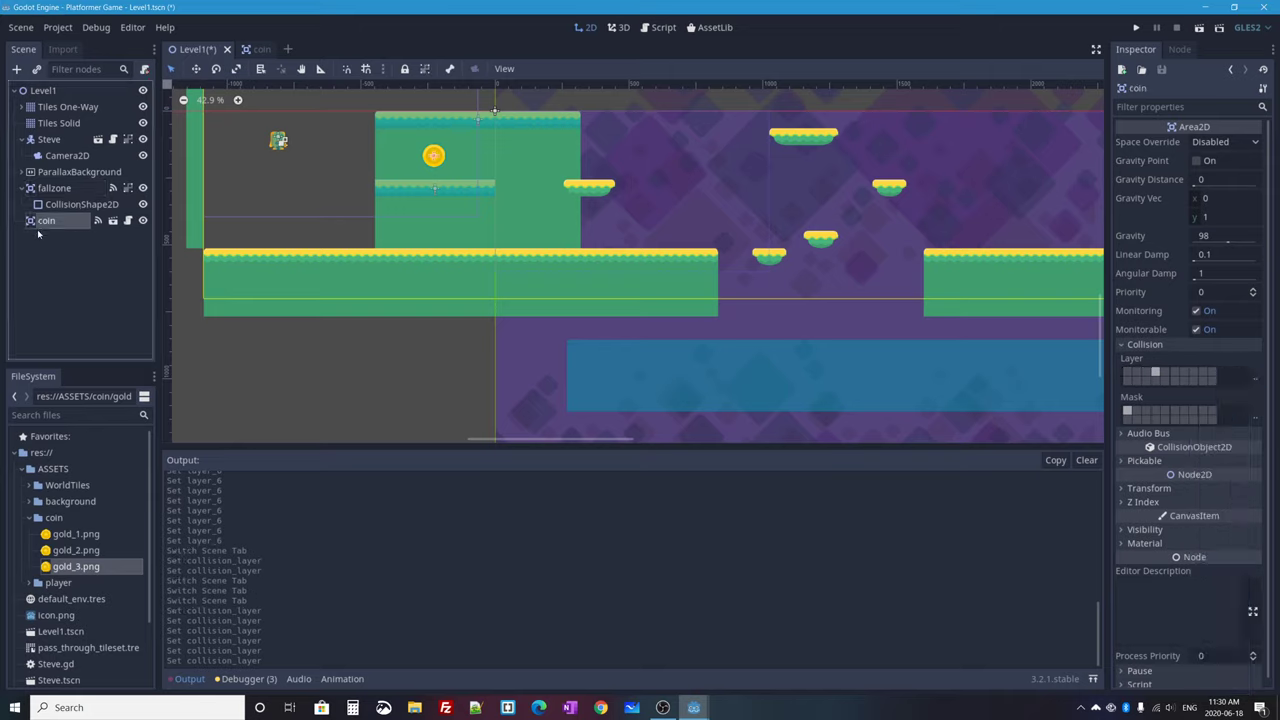
{"action": "left_click", "coordinate": [1255, 378]}
{"action": "left_click", "coordinate": [53, 328]}
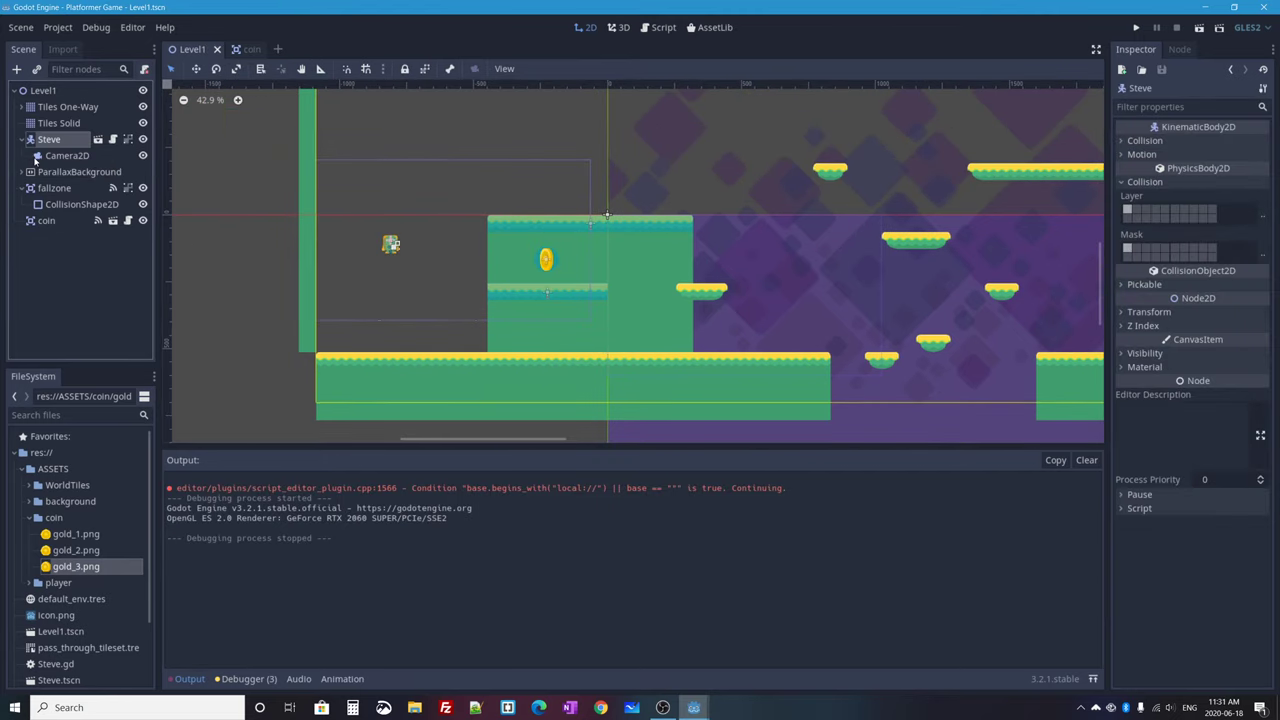
Step: Run the Level1 scene to test how Steve interacts with the platforms under the new layers, and close the game window
{"action": "left_click", "coordinate": [1199, 27]}
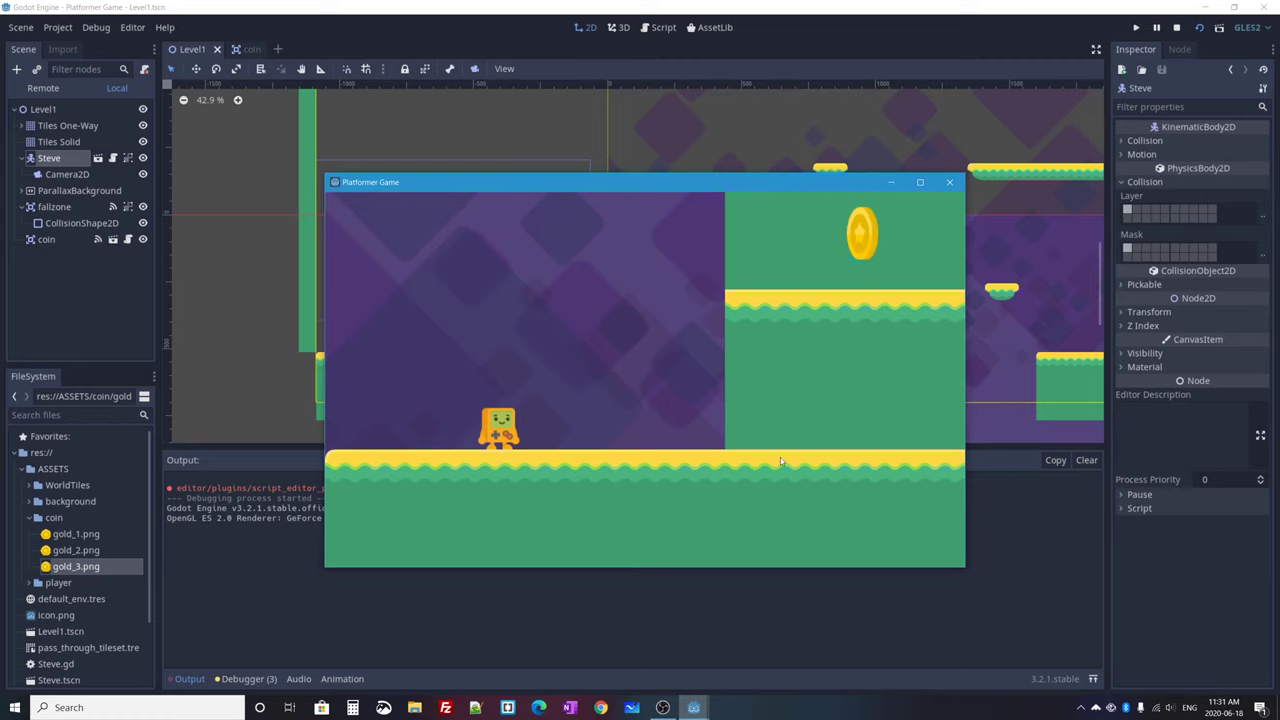
{"action": "left_click", "coordinate": [949, 182]}
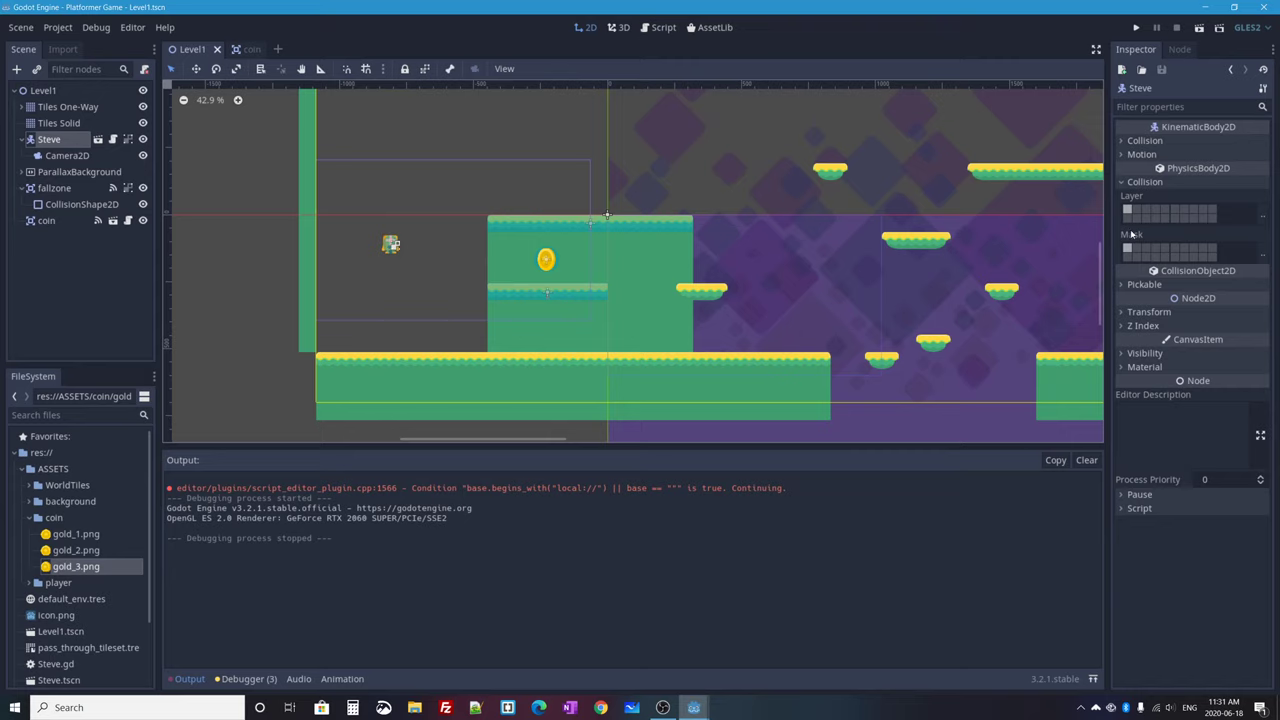
Step: Examine Steve's collision layer and mask, and compare them with the layer and mask of Tiles Solid
{"action": "mouse_move", "coordinate": [1131, 236]}
{"action": "left_click", "coordinate": [1263, 216]}
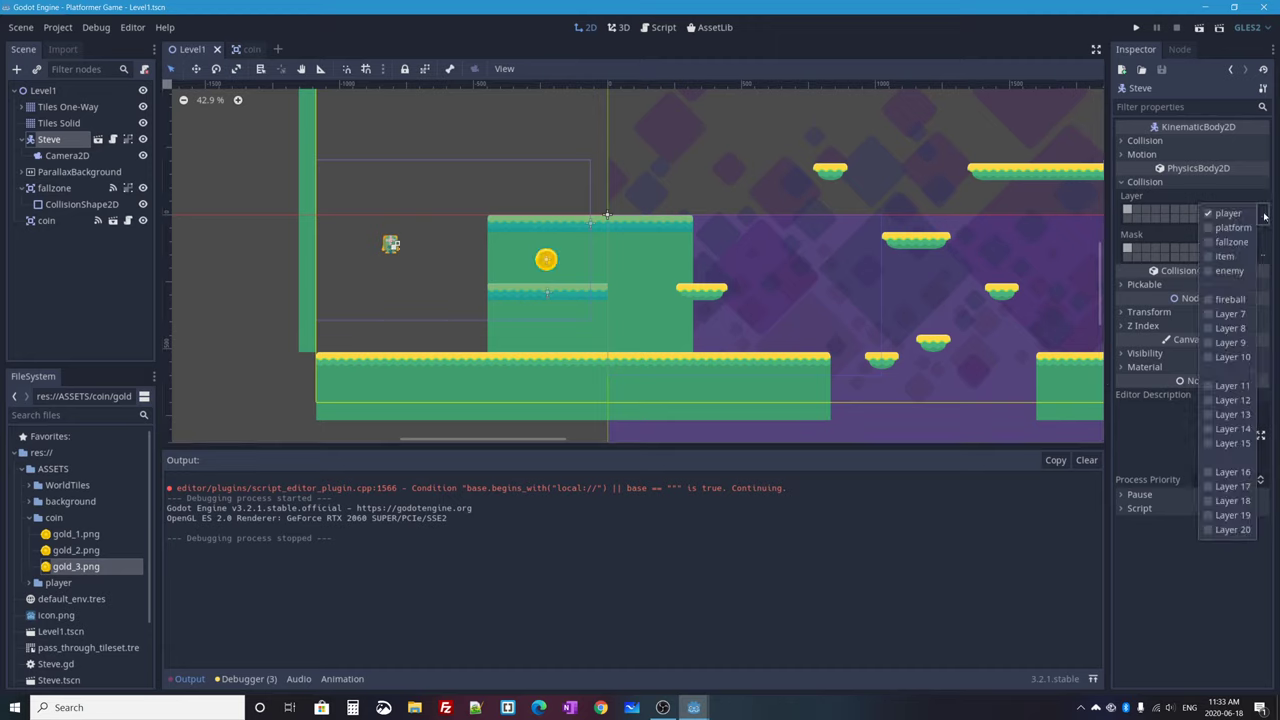
{"action": "left_click", "coordinate": [1138, 232]}
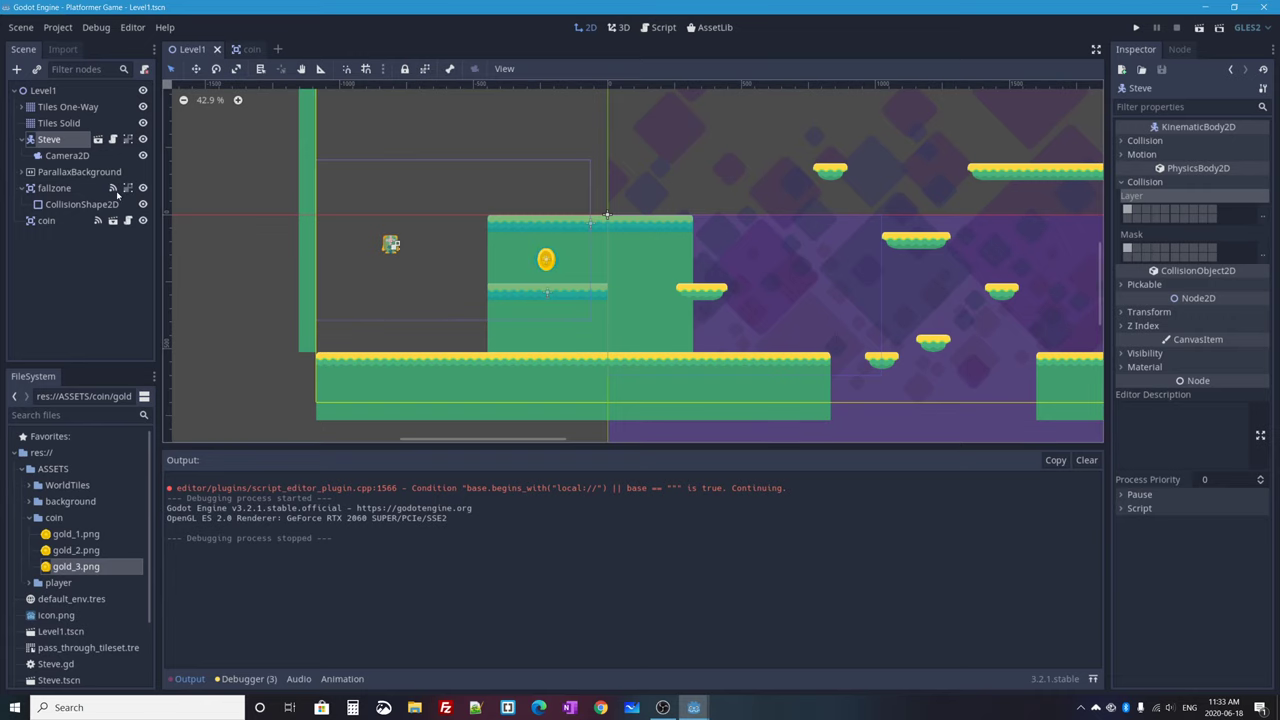
{"action": "left_click", "coordinate": [47, 124]}
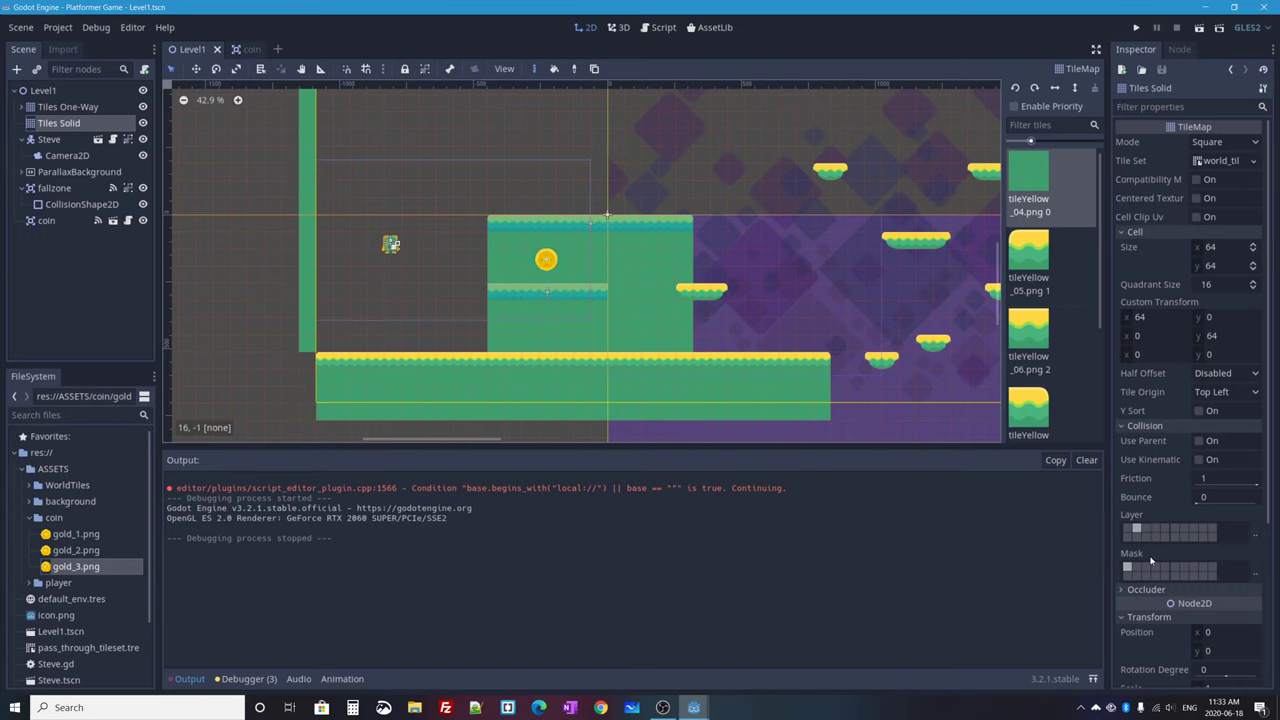
Step: Remove the player layer from the Tiles Solid collision mask, test-run the Level1 scene, and close the game window
{"action": "scroll", "coordinate": [1150, 561], "scroll_direction": "down", "scroll_amount": 5}
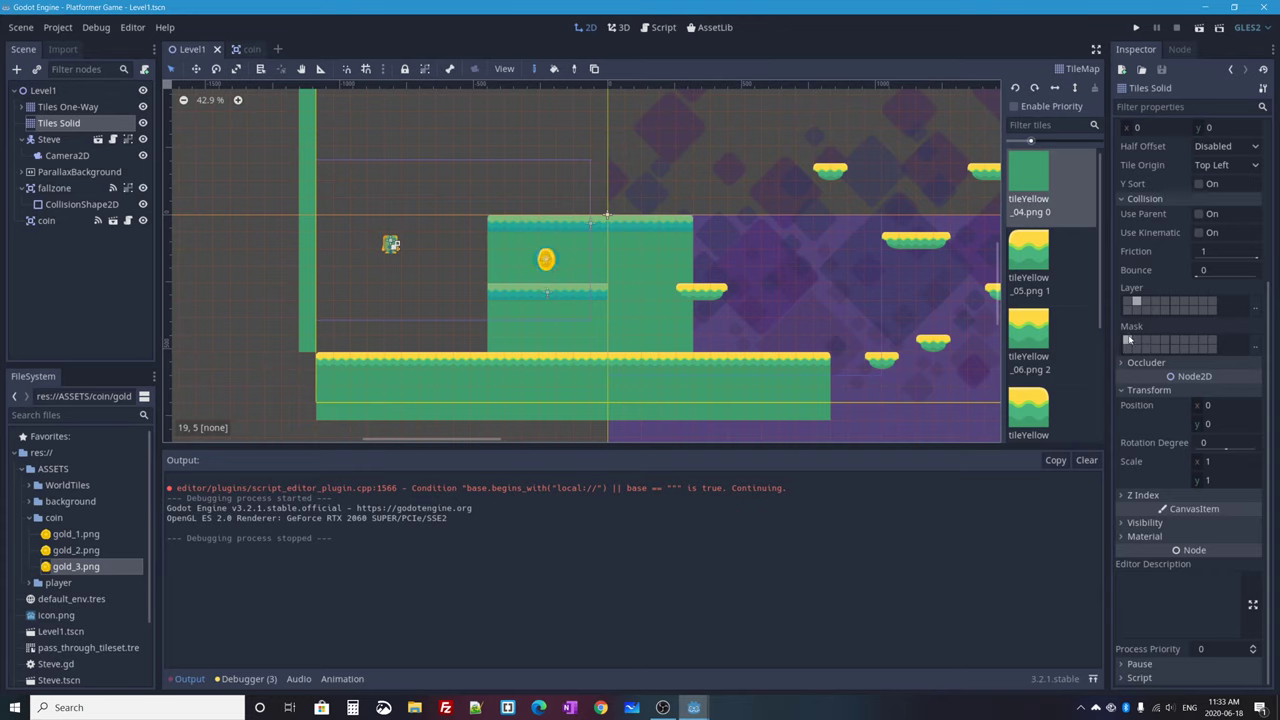
{"action": "left_click", "coordinate": [1128, 341]}
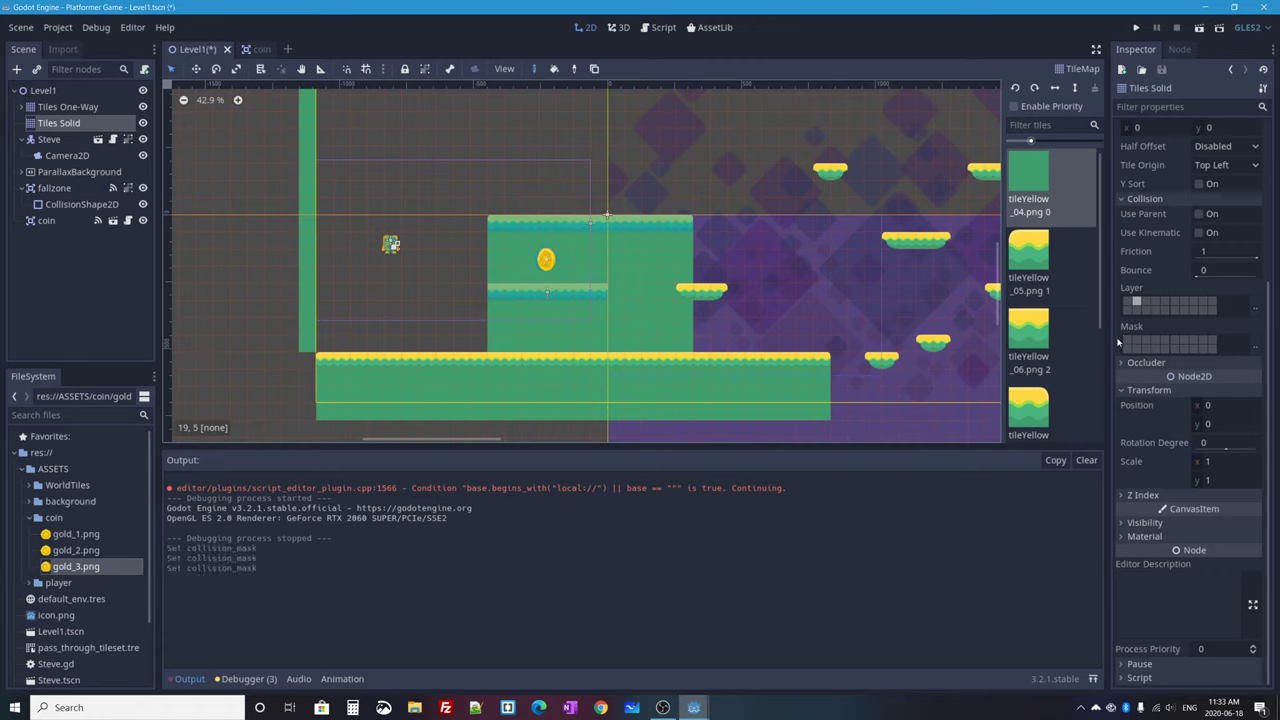
{"action": "left_click", "coordinate": [1199, 27]}
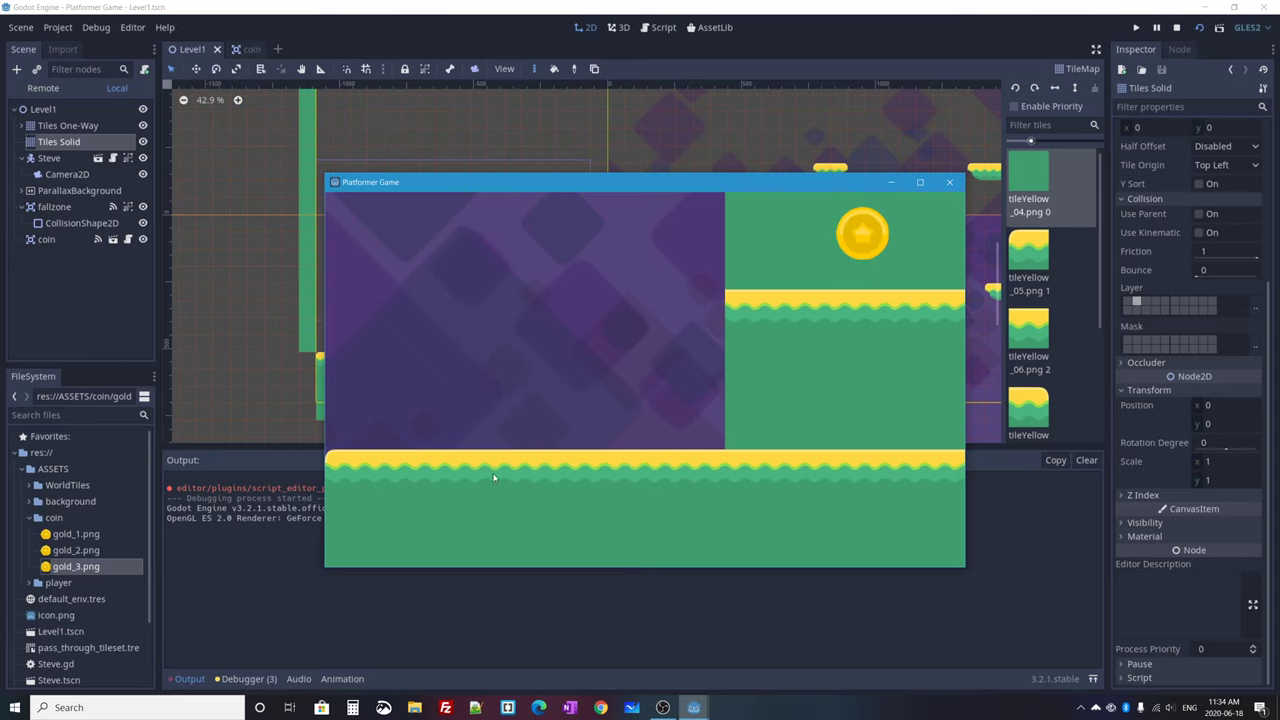
{"action": "left_click", "coordinate": [948, 183]}
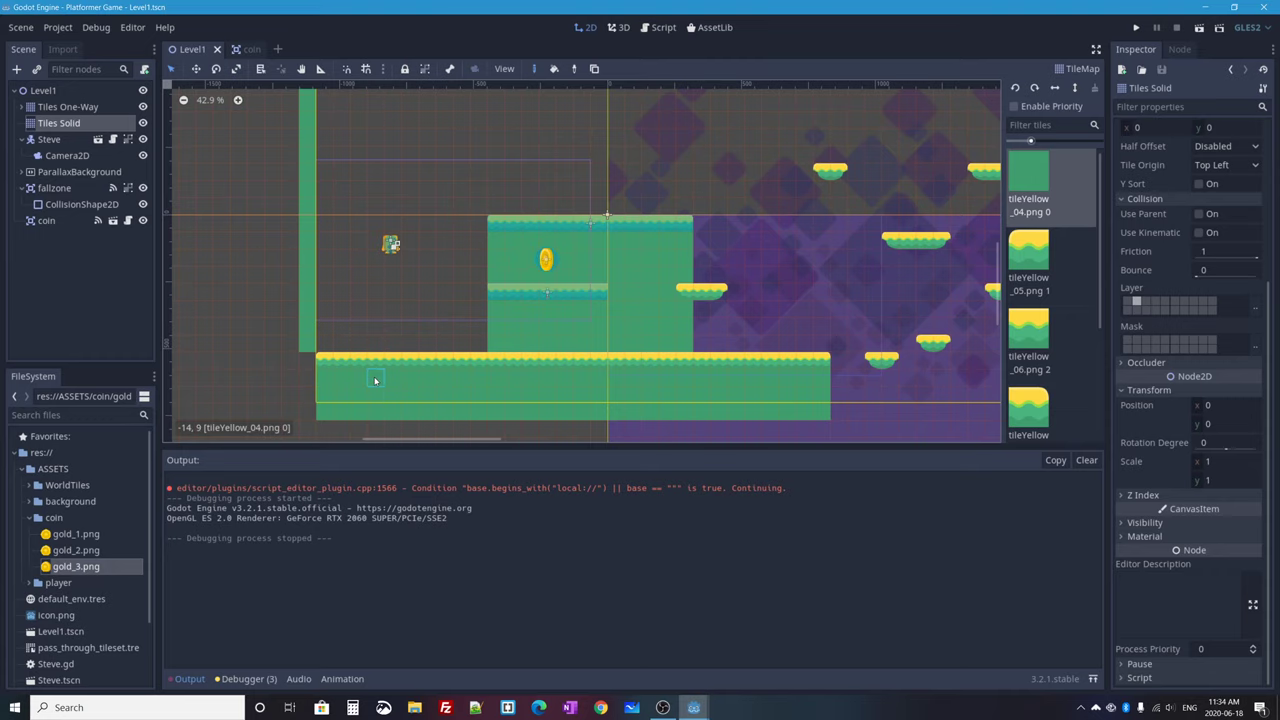
Step: Set Steve's collision mask to platform only, removing player, and test-run Level1 before closing the game window
{"action": "left_click", "coordinate": [47, 140]}
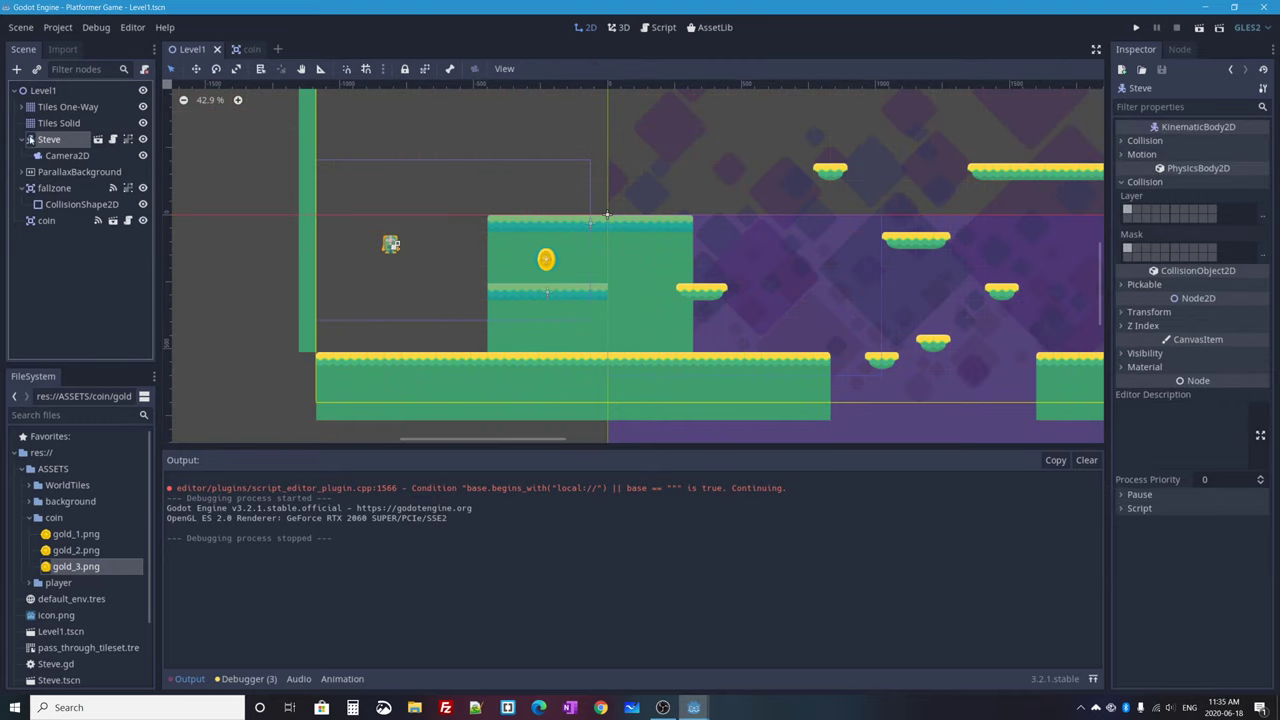
{"action": "left_click", "coordinate": [30, 140]}
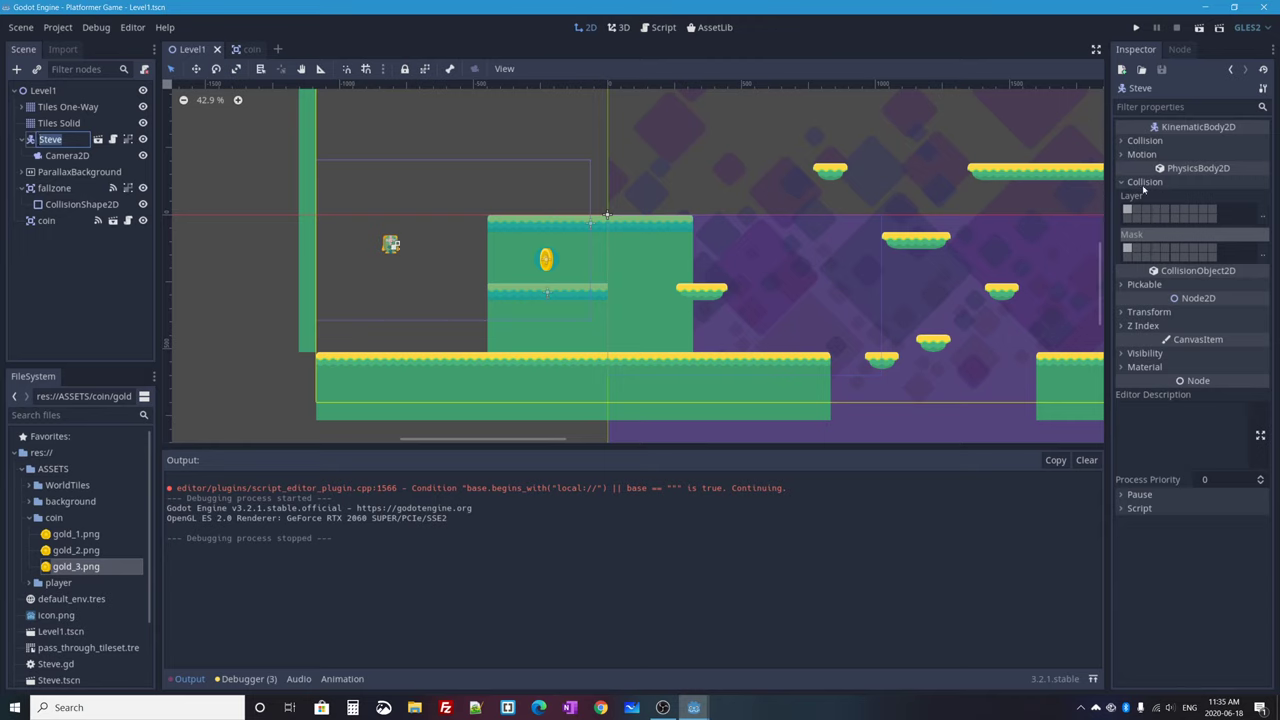
{"action": "left_click", "coordinate": [1262, 254]}
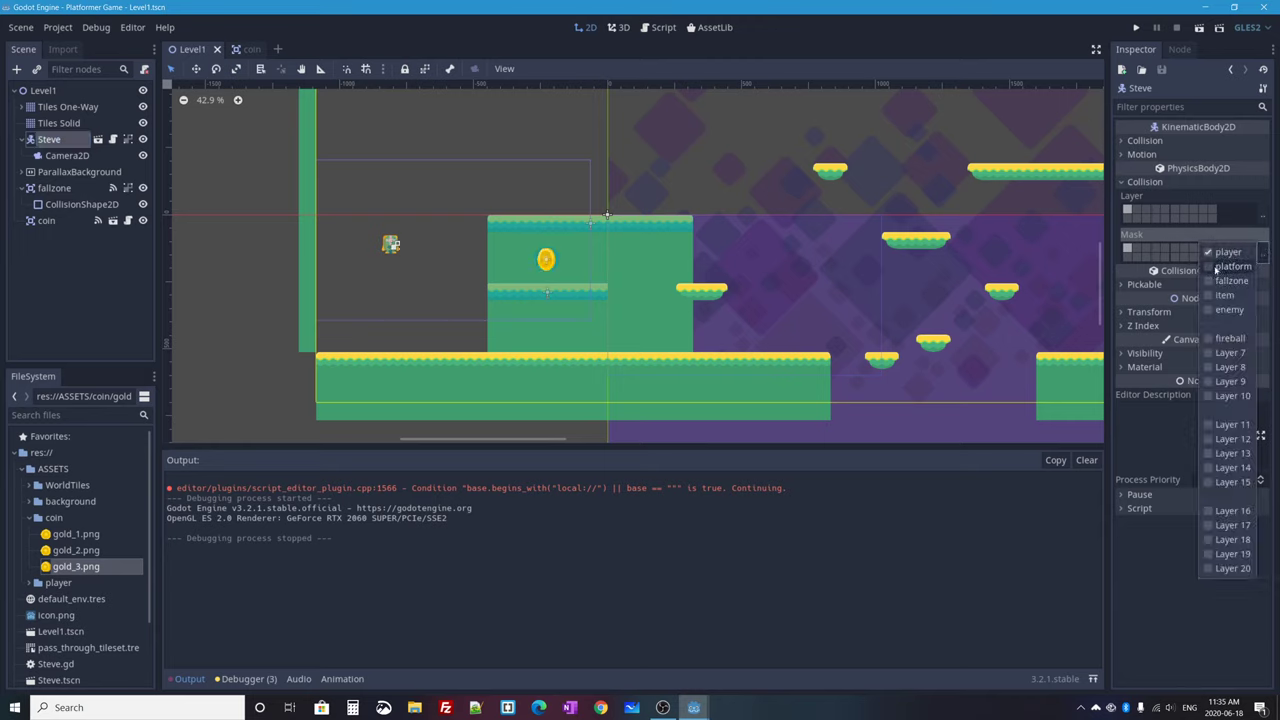
{"action": "left_click", "coordinate": [1214, 267]}
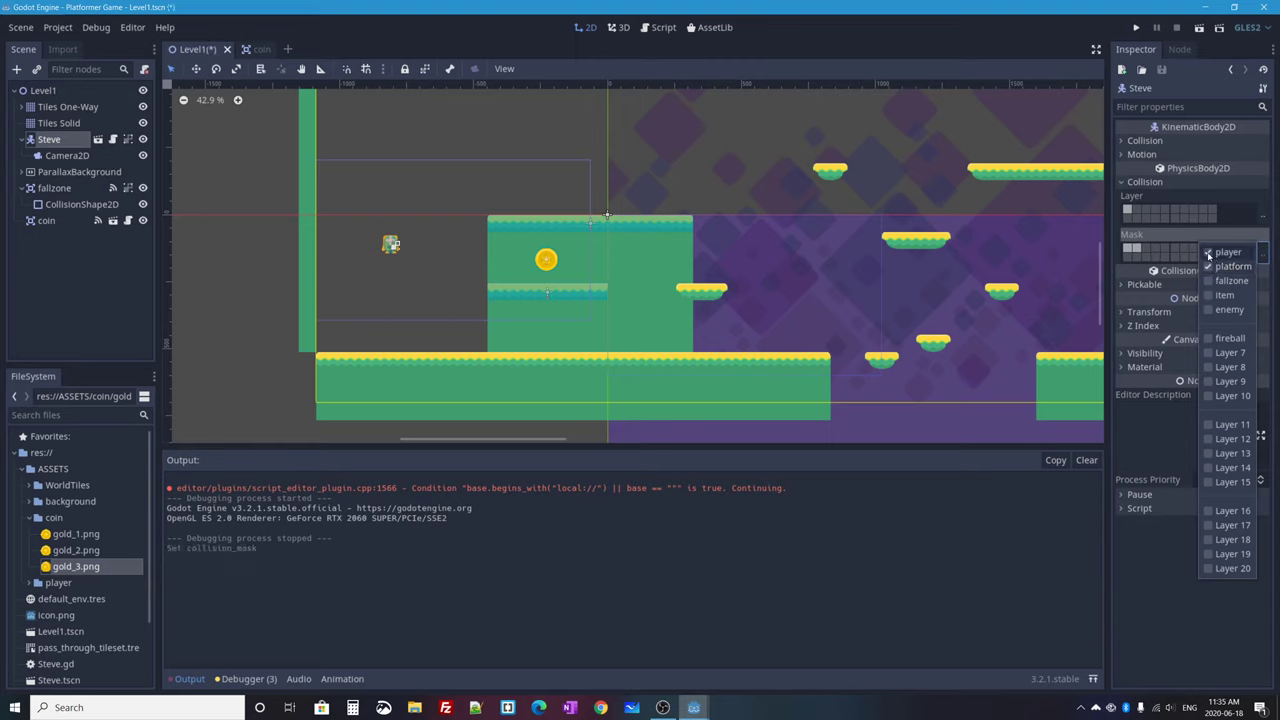
{"action": "left_click", "coordinate": [1208, 253]}
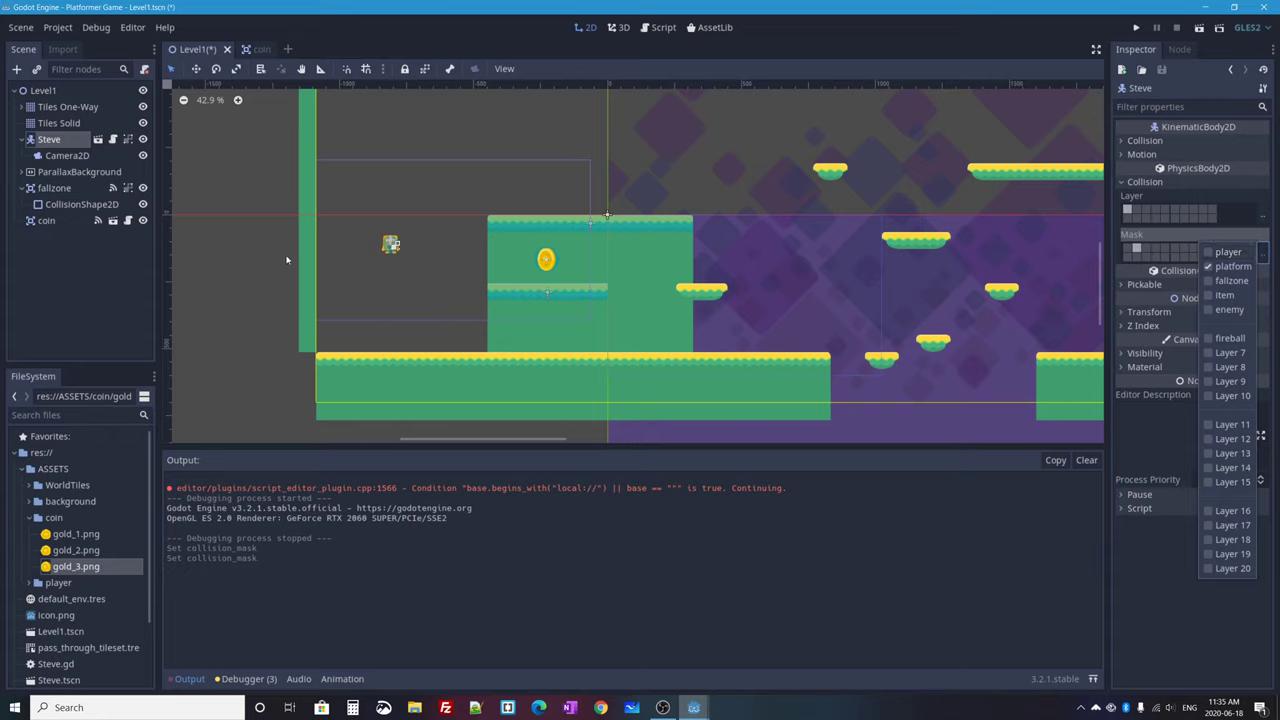
{"action": "left_click", "coordinate": [1155, 538]}
{"action": "key", "text": "F5"}
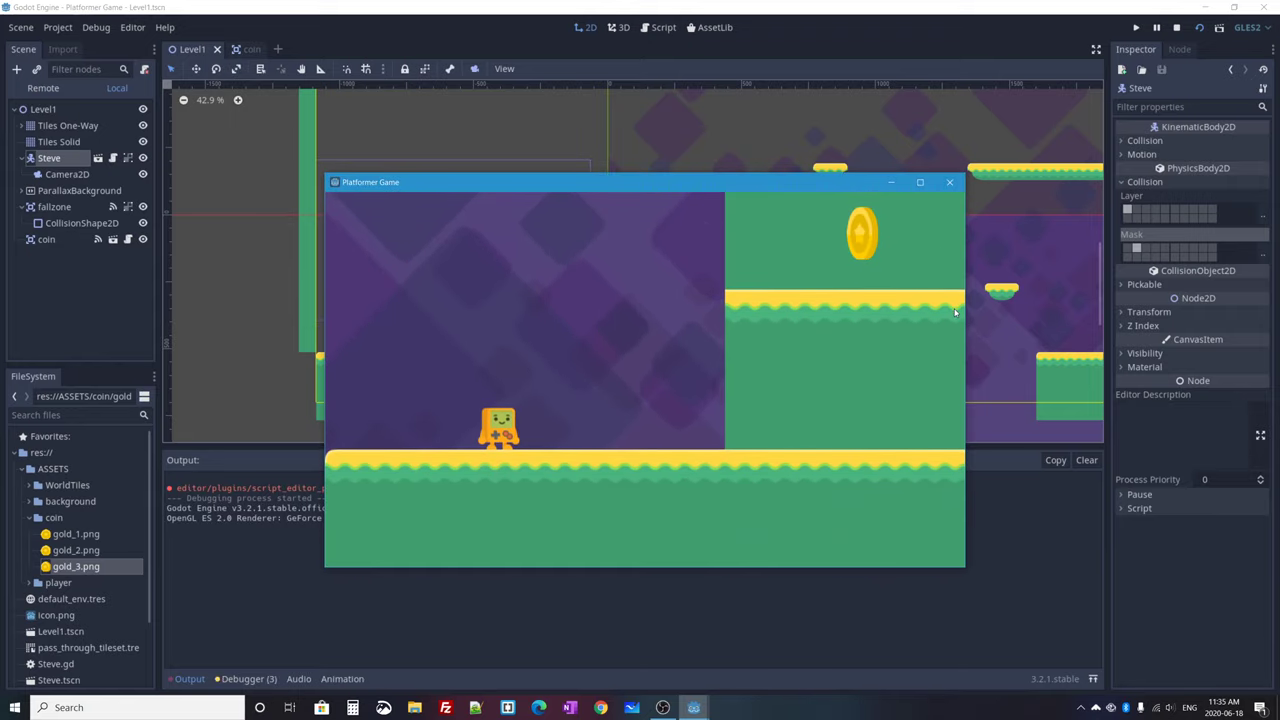
{"action": "left_click", "coordinate": [949, 182]}
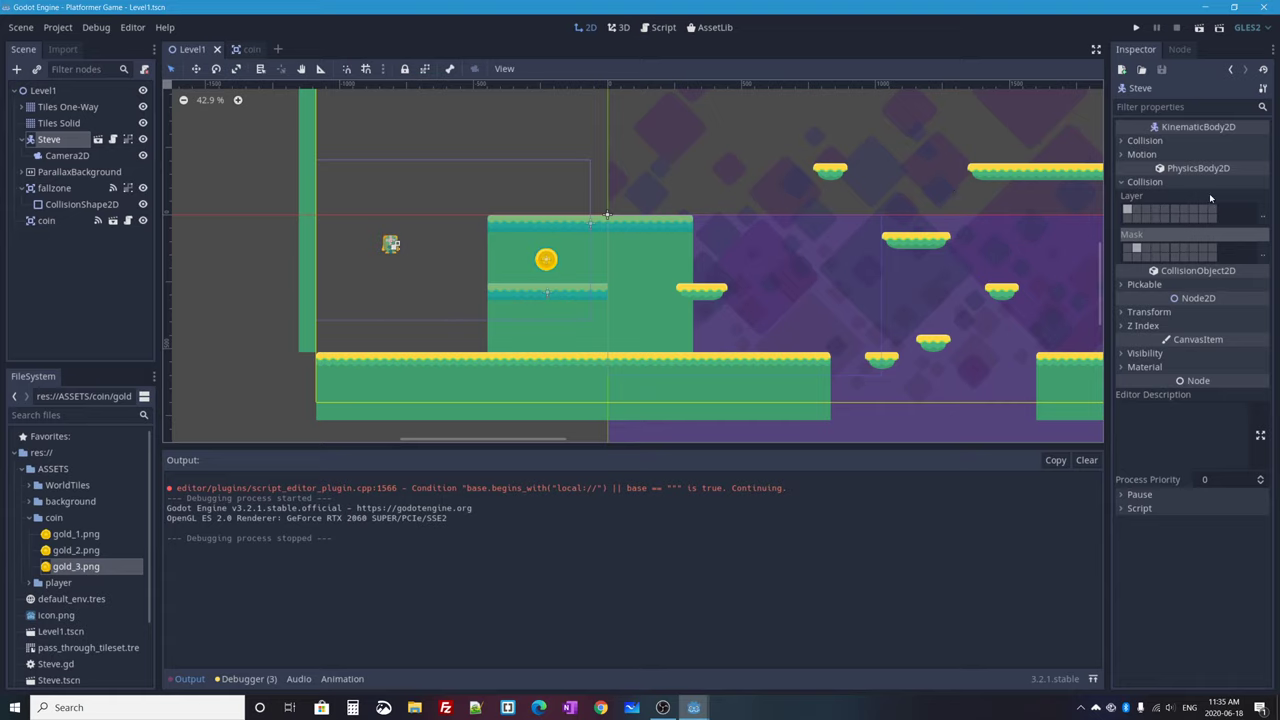
Step: Check the Tiles One-Way collision layer and add enemy and fireball to its collision mask
{"action": "left_click", "coordinate": [60, 107]}
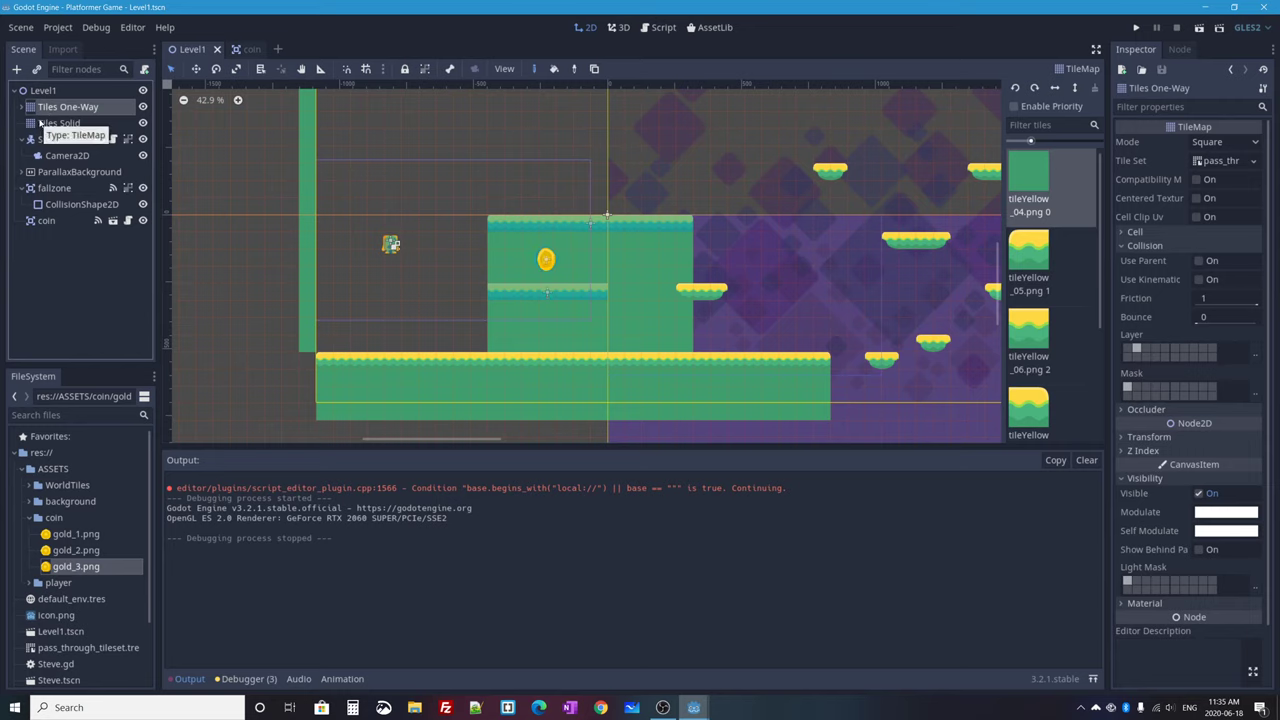
{"action": "left_click", "coordinate": [1256, 352]}
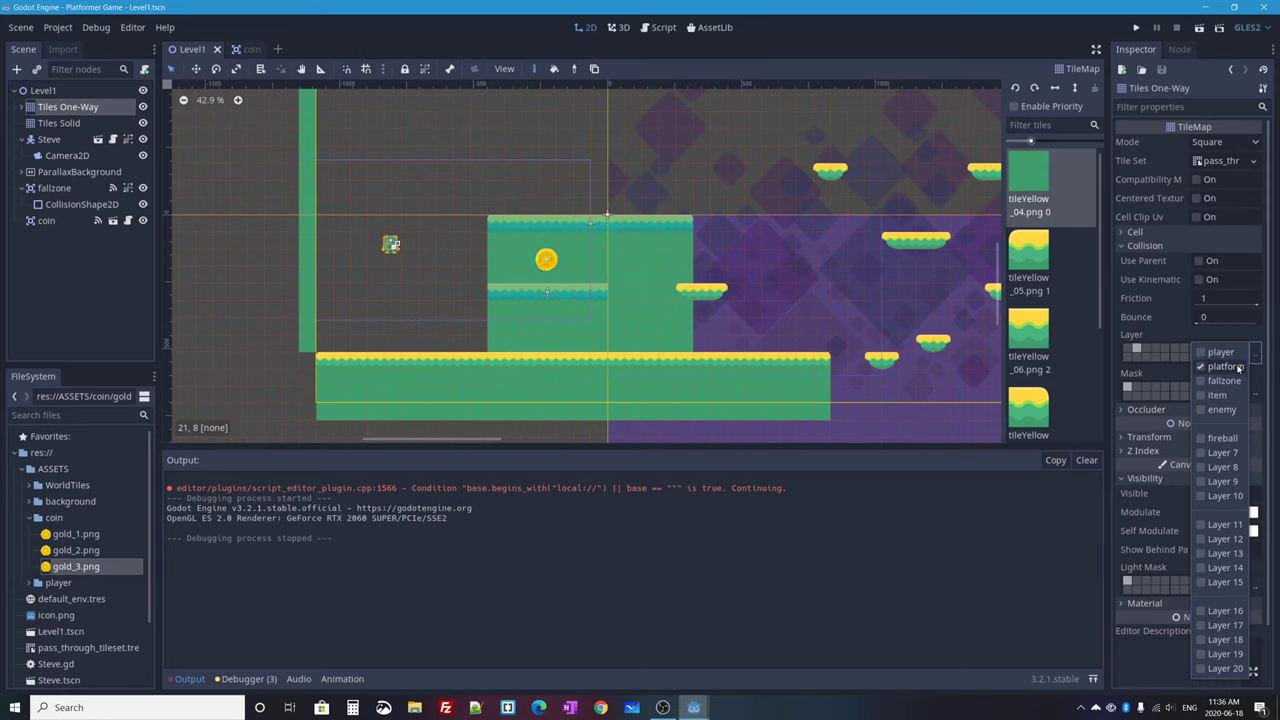
{"action": "left_click", "coordinate": [1150, 338]}
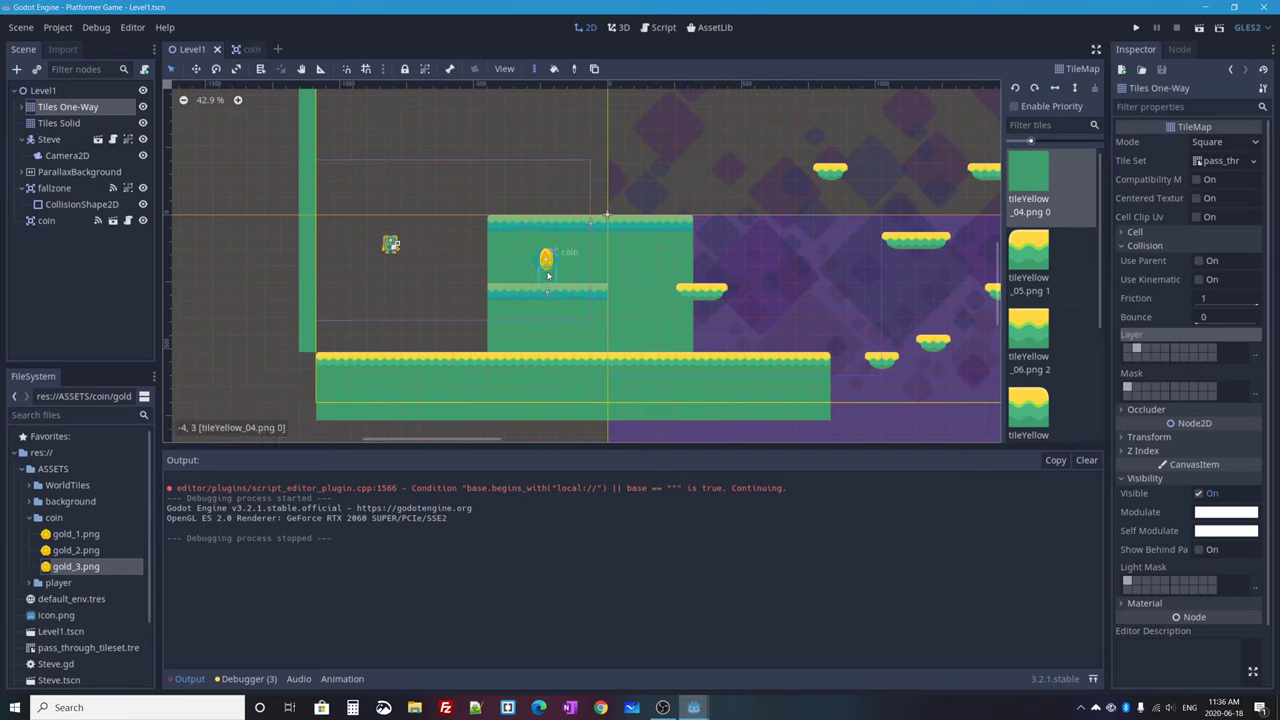
{"action": "left_click", "coordinate": [1255, 392]}
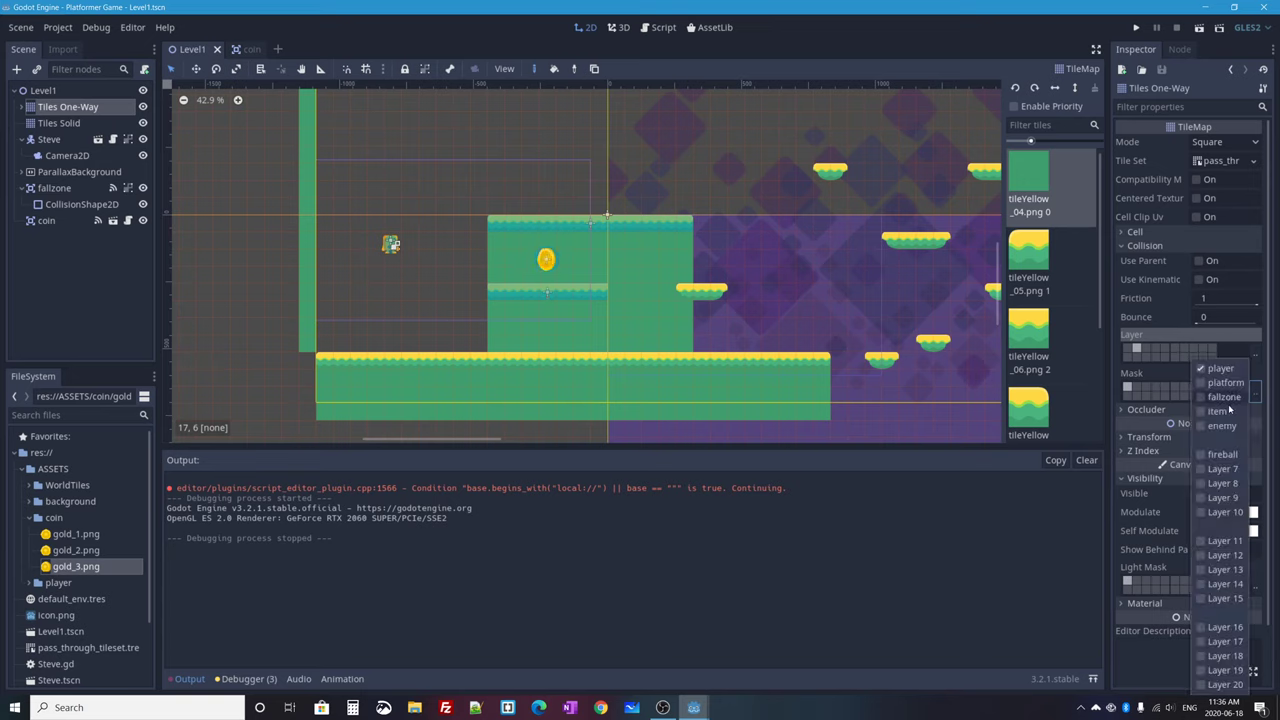
{"action": "left_click", "coordinate": [1203, 426]}
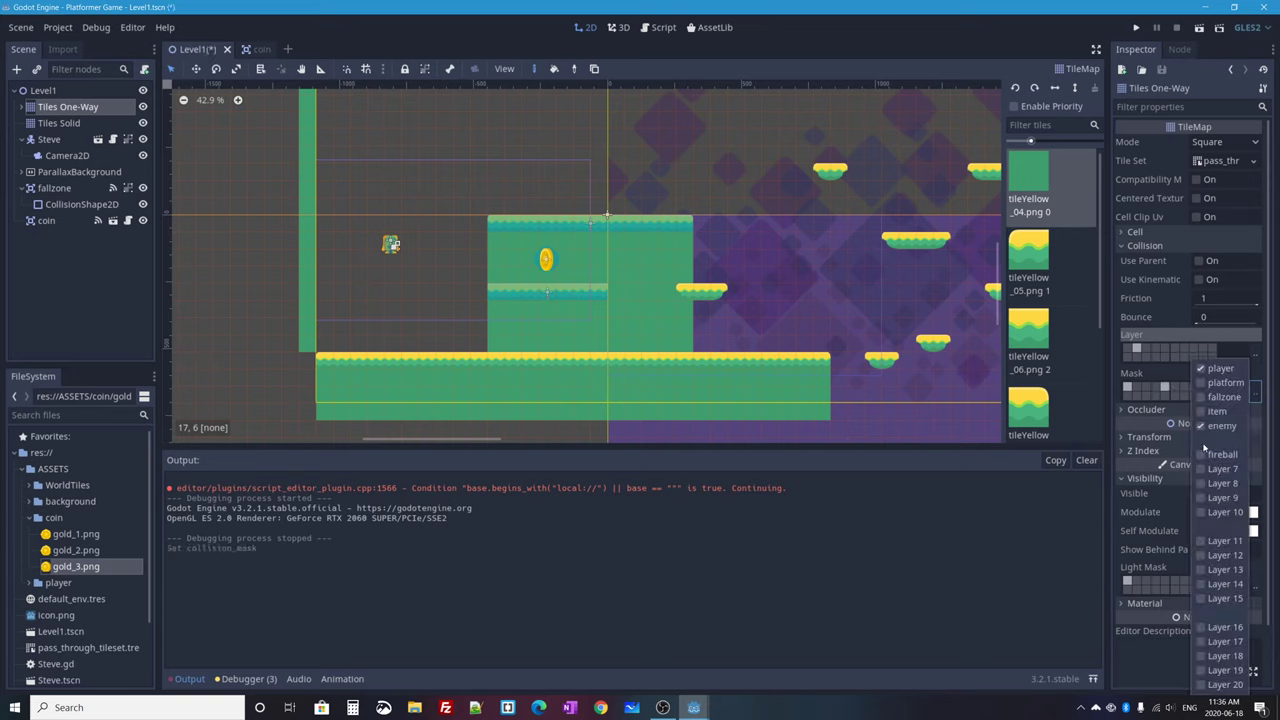
{"action": "left_click", "coordinate": [1203, 455]}
Step: Enable player, enemy and fireball in the Tiles Solid collision mask, and compare it with the Tiles One-Way mask
{"action": "left_click", "coordinate": [43, 124]}
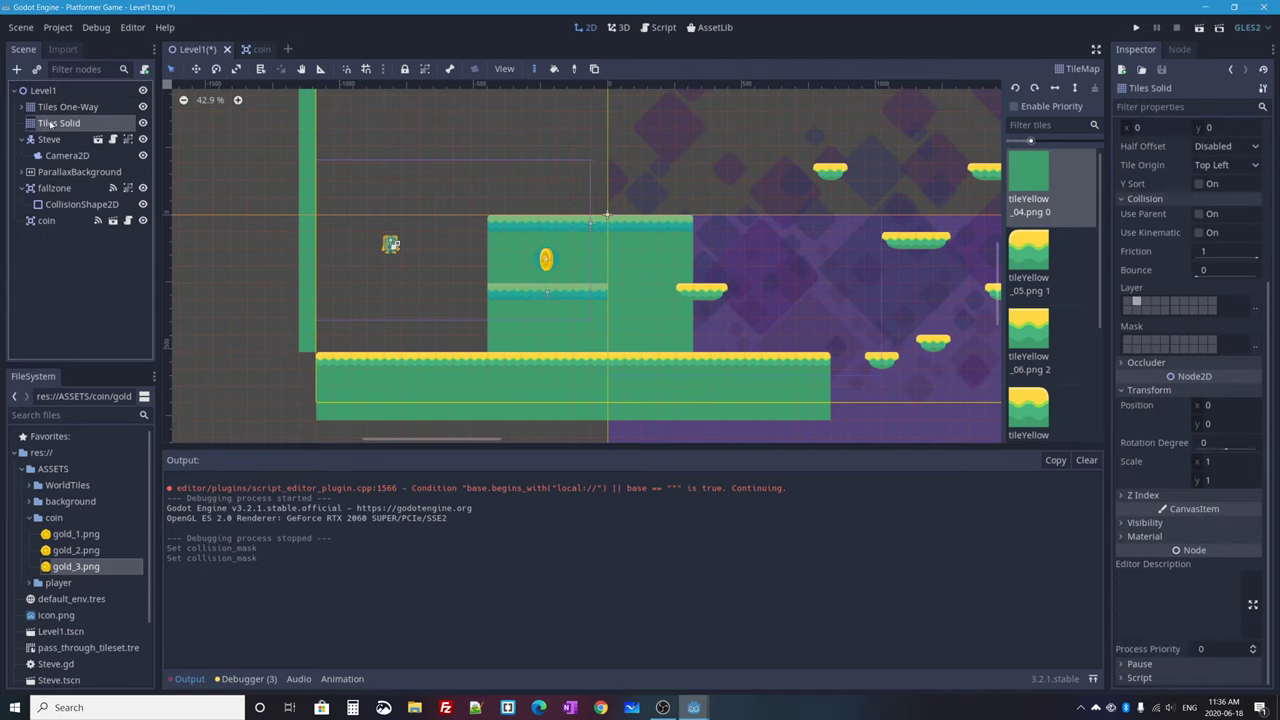
{"action": "left_click", "coordinate": [1255, 345]}
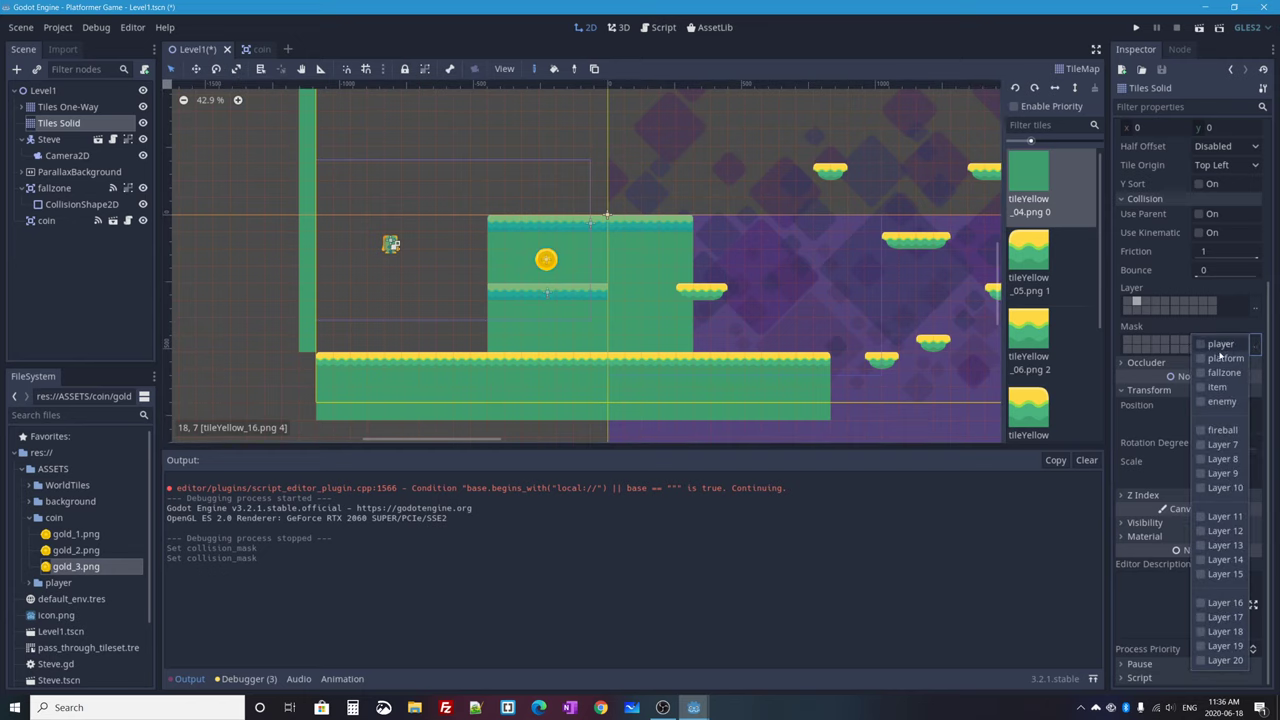
{"action": "left_click", "coordinate": [1203, 345]}
{"action": "left_click", "coordinate": [1203, 402]}
{"action": "left_click", "coordinate": [1202, 431]}
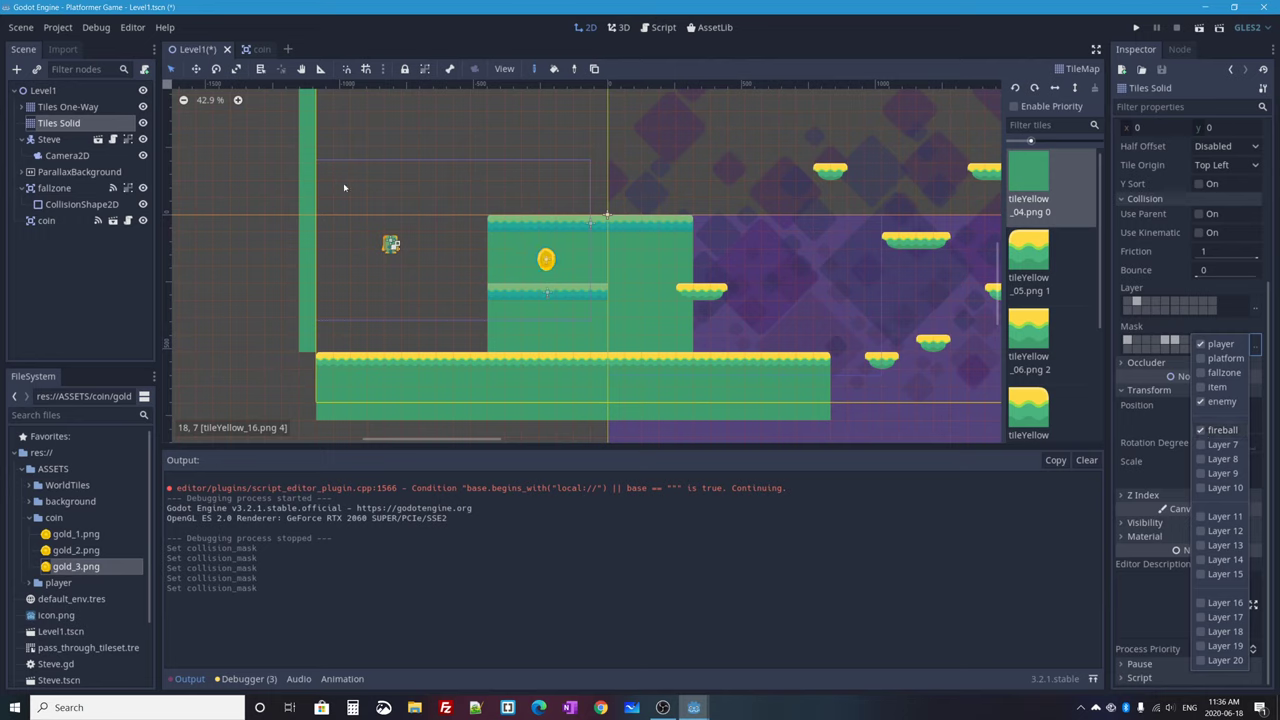
{"action": "left_click", "coordinate": [68, 107]}
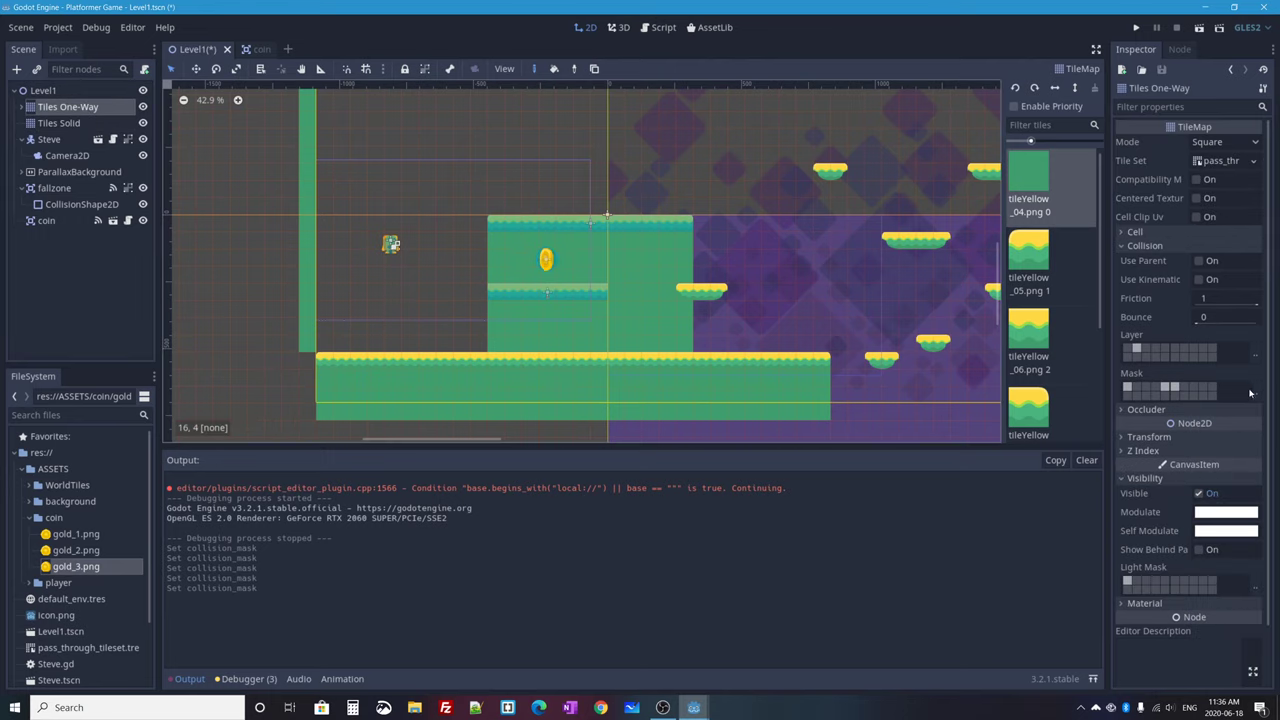
{"action": "left_click", "coordinate": [1255, 397]}
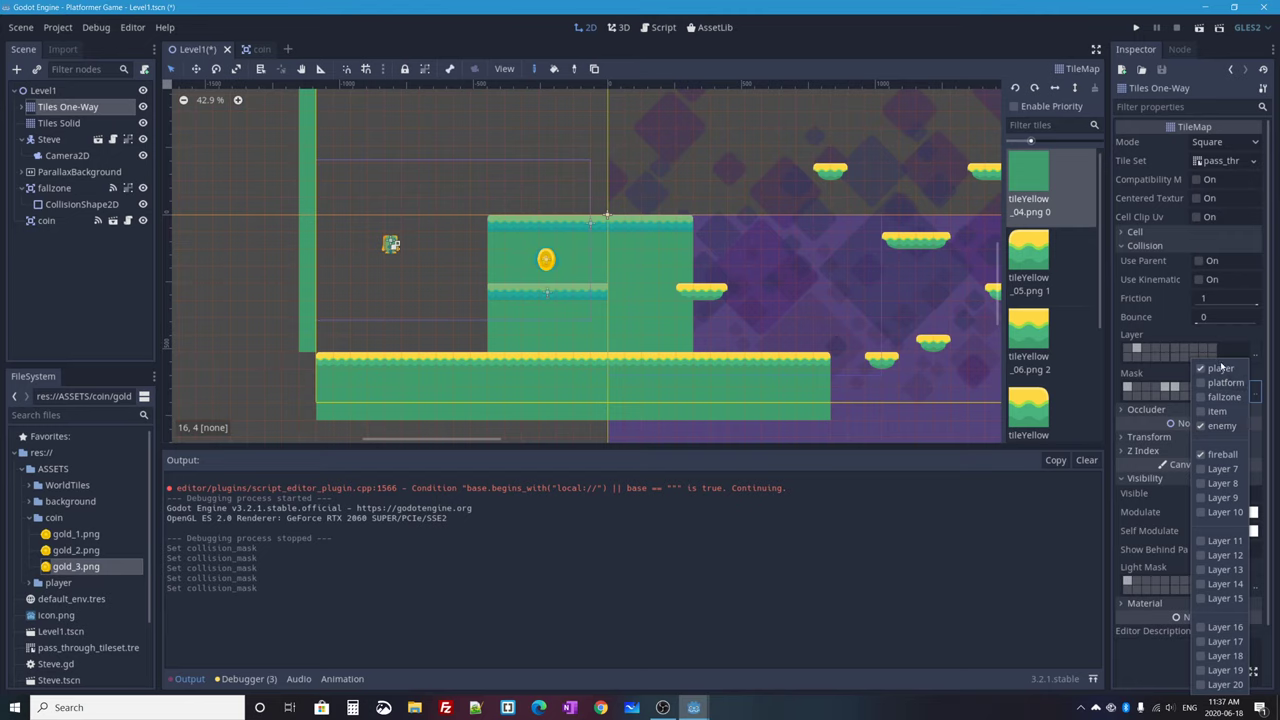
Step: Add fallzone, item and enemy to Steve's collision mask alongside platform
{"action": "left_click", "coordinate": [35, 141]}
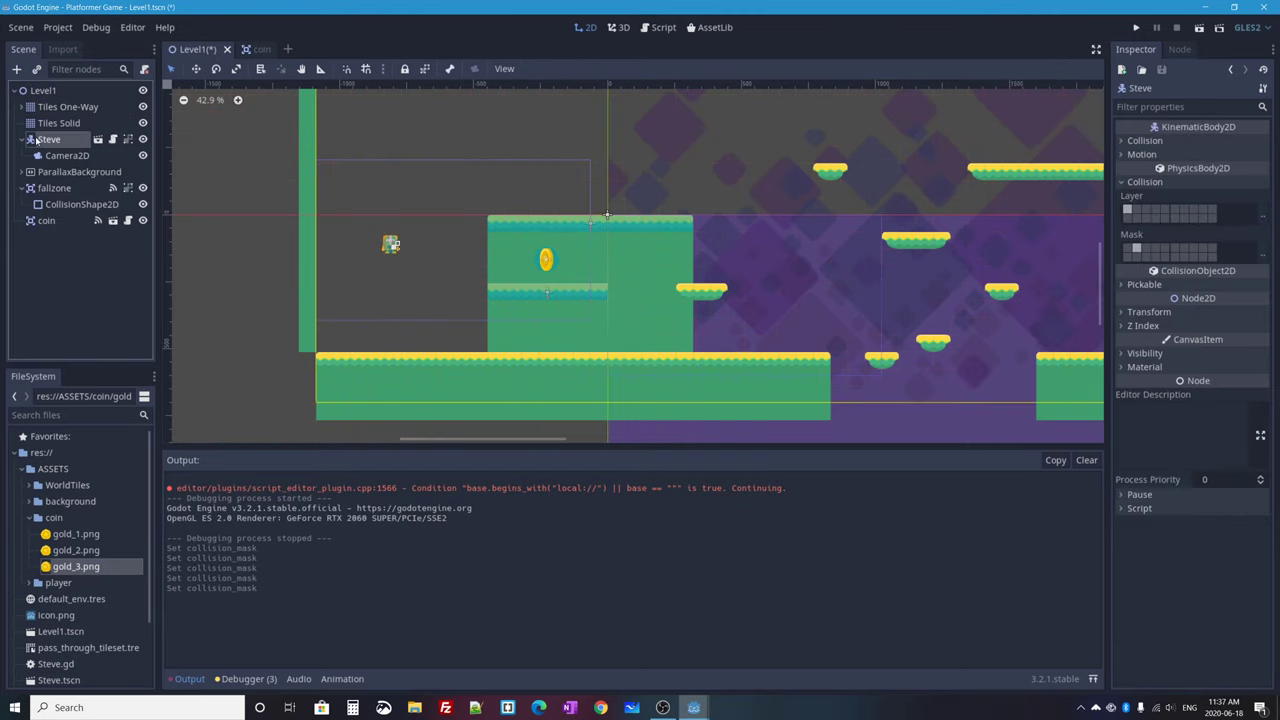
{"action": "left_click", "coordinate": [1263, 255]}
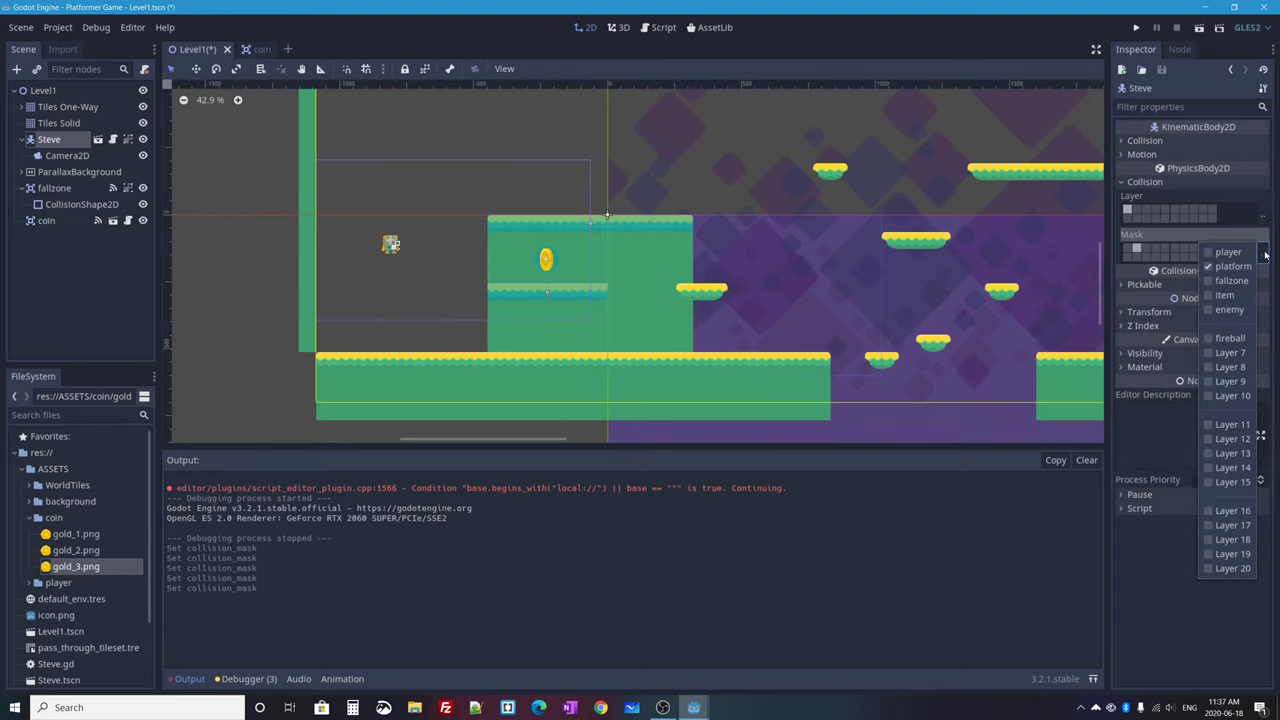
{"action": "left_click", "coordinate": [1210, 282]}
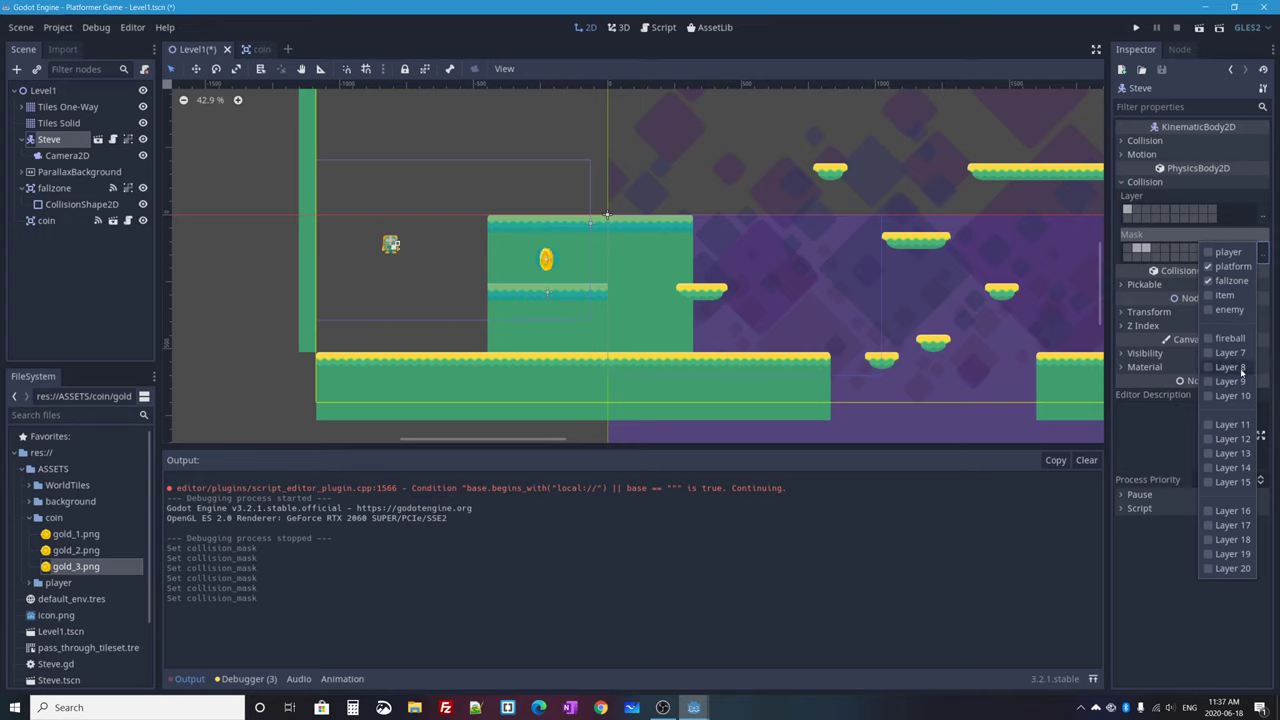
{"action": "left_click", "coordinate": [1212, 296]}
{"action": "left_click", "coordinate": [1210, 310]}
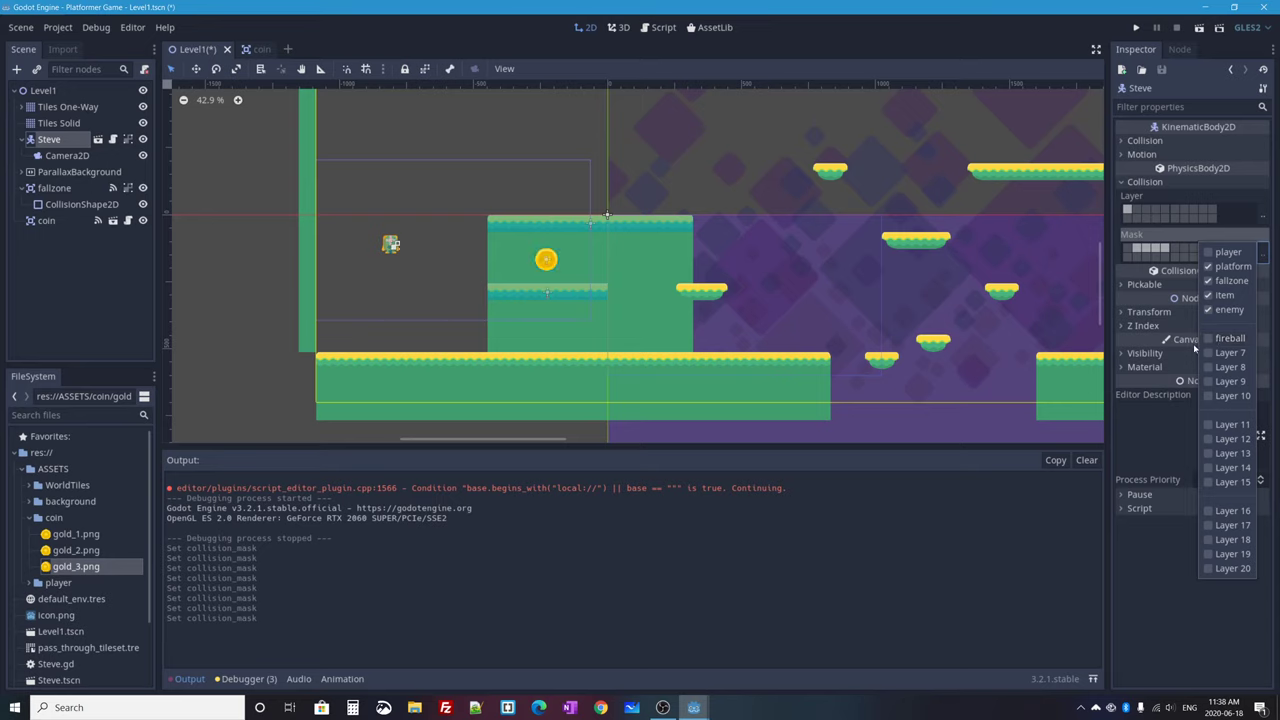
Step: Check the collision layer and mask assigned to the fallzone area
{"action": "left_click", "coordinate": [48, 188]}
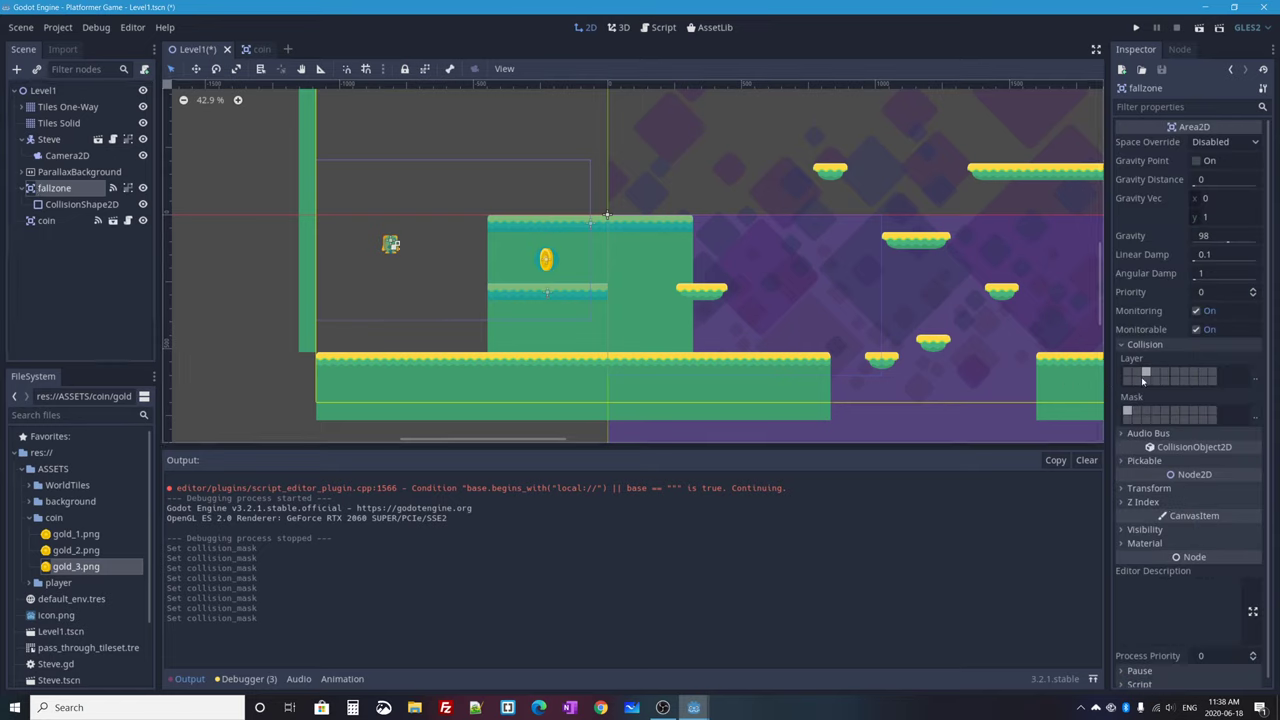
{"action": "left_click", "coordinate": [1256, 378]}
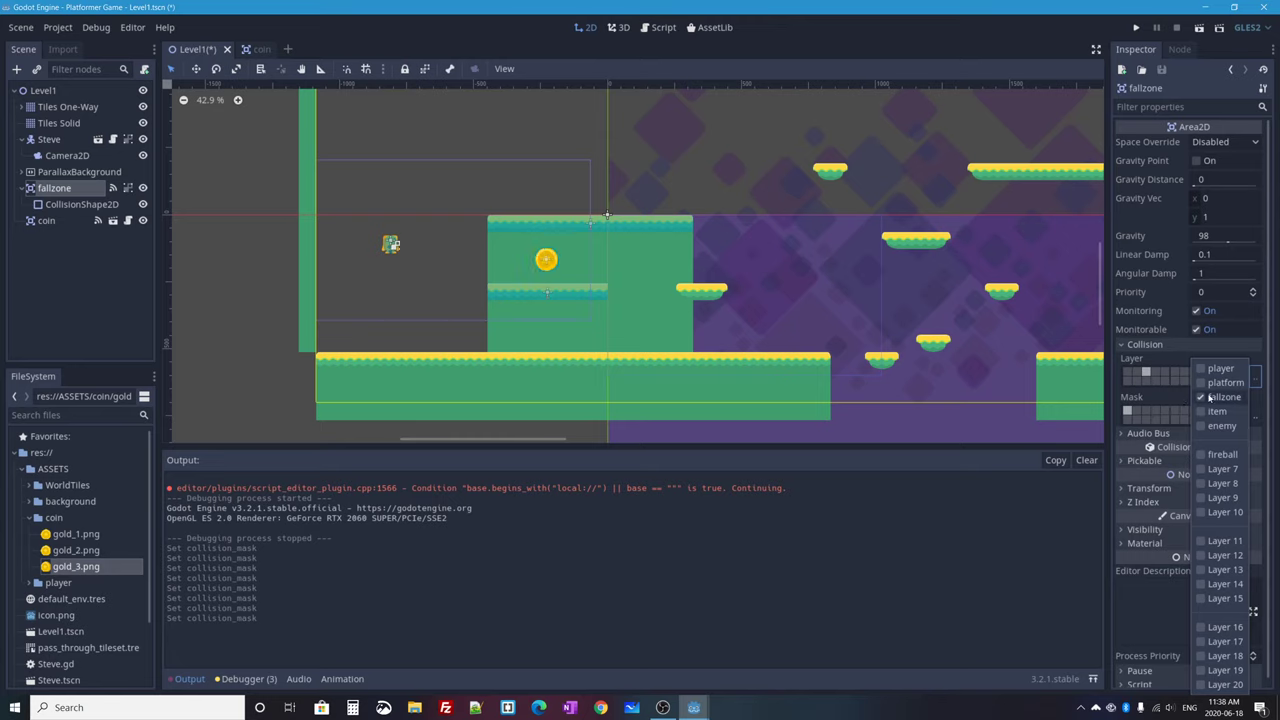
{"action": "left_click", "coordinate": [1166, 399]}
{"action": "left_click", "coordinate": [1257, 417]}
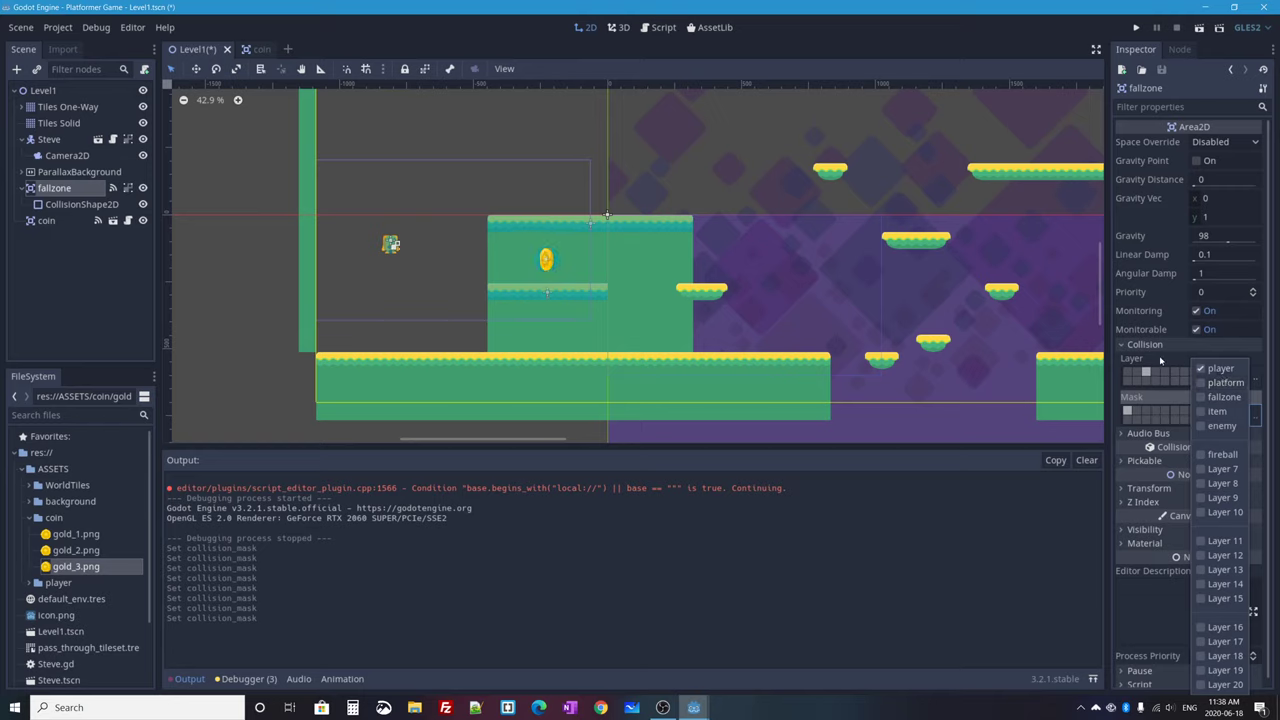
Step: Remove the item layer from the coin's collision layer in the coin scene, and review the coin's layer list
{"action": "left_click", "coordinate": [40, 221]}
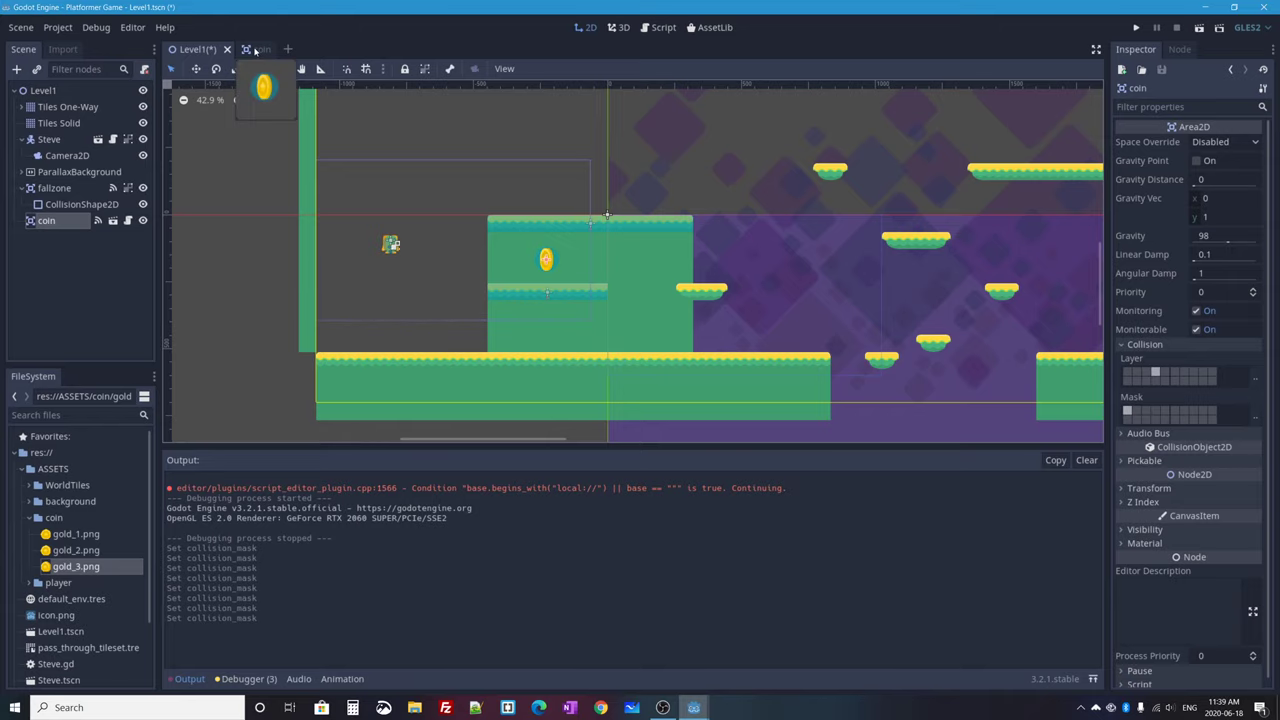
{"action": "left_click", "coordinate": [252, 49]}
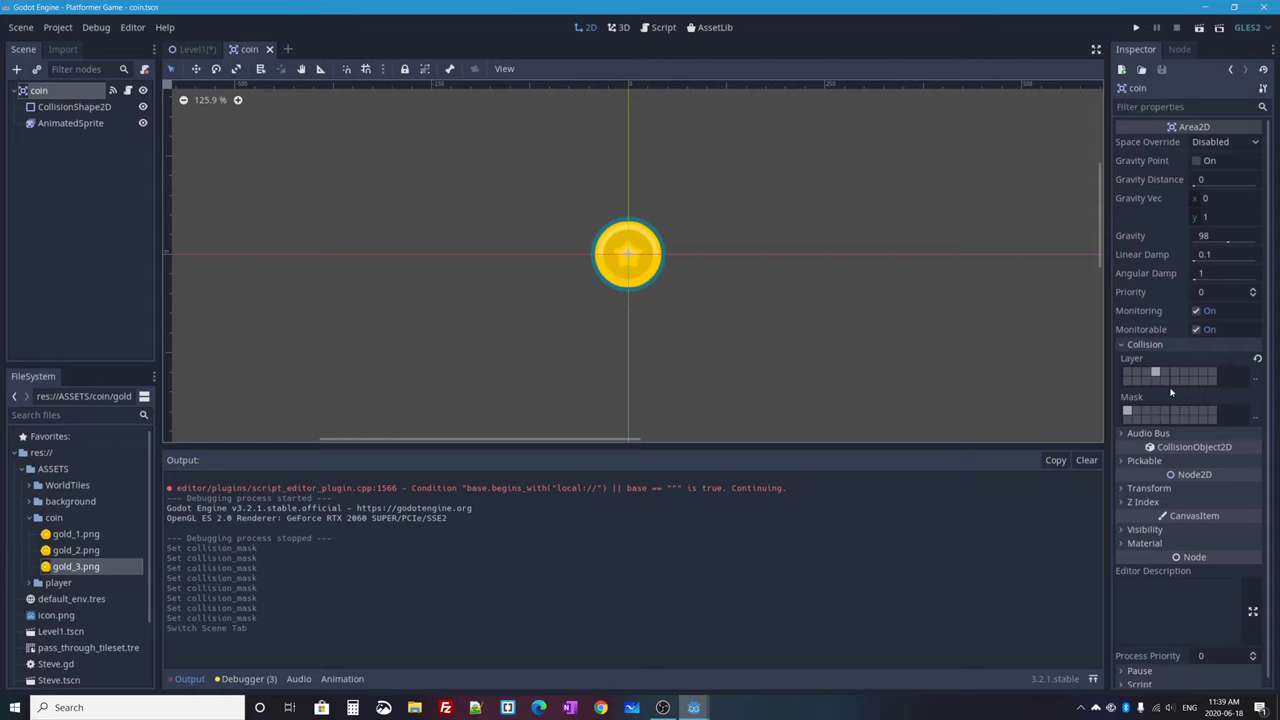
{"action": "left_click", "coordinate": [1254, 379]}
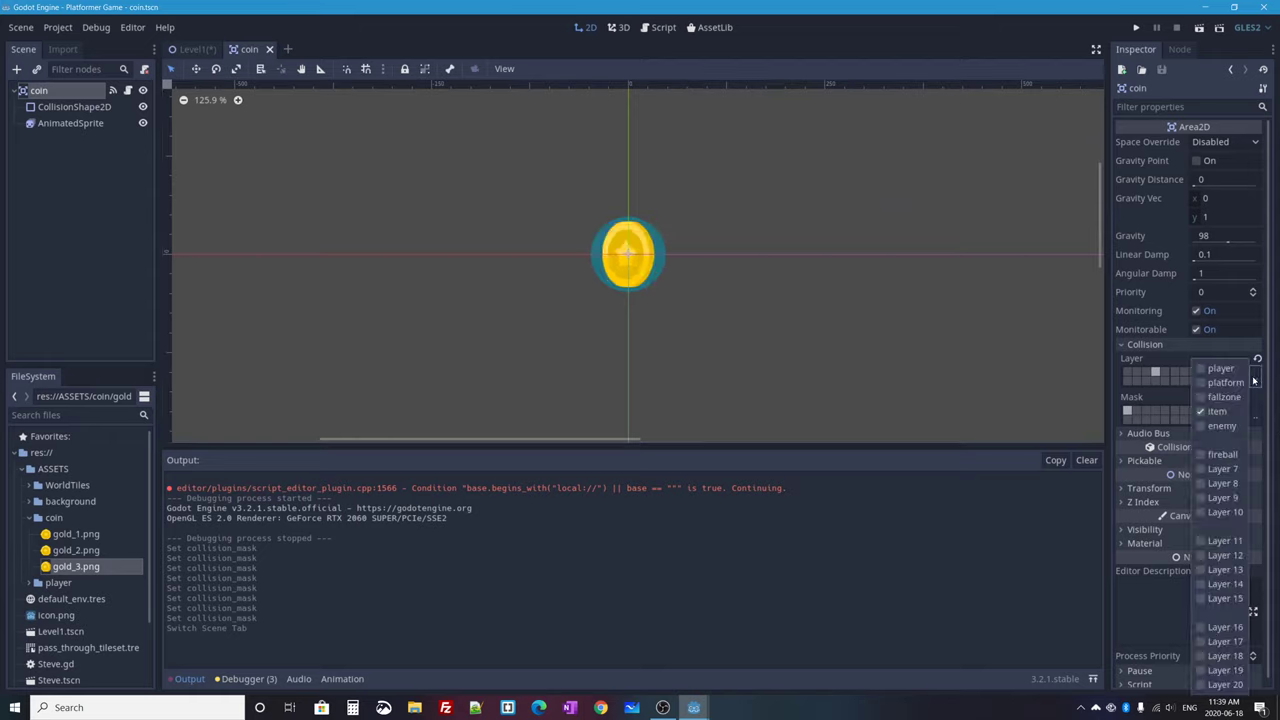
{"action": "left_click", "coordinate": [1201, 412]}
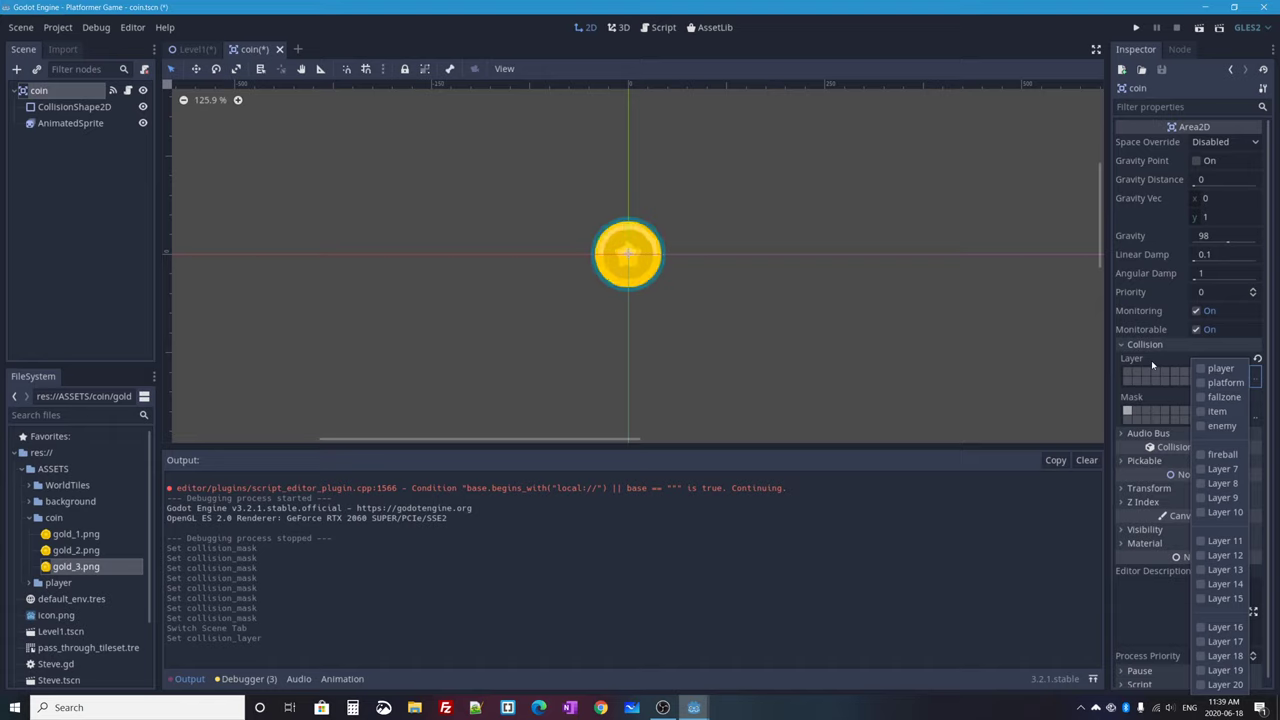
{"action": "left_click", "coordinate": [1158, 362]}
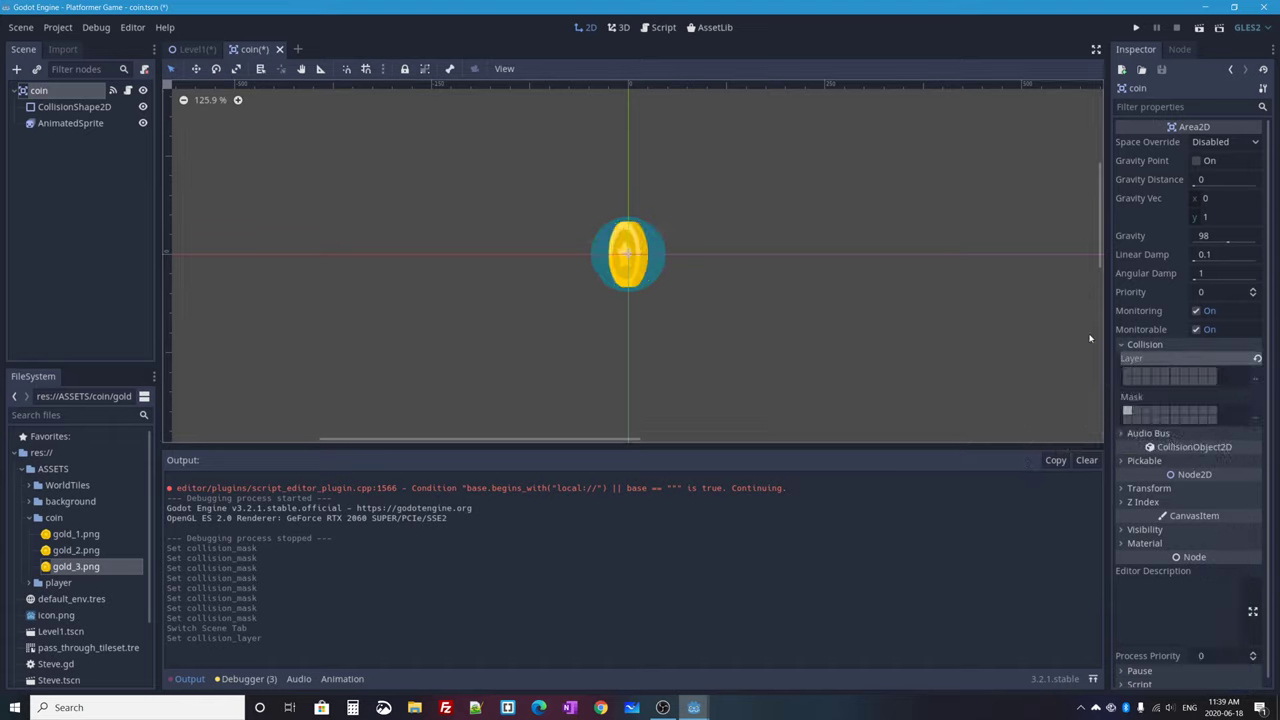
{"action": "left_click", "coordinate": [1257, 378]}
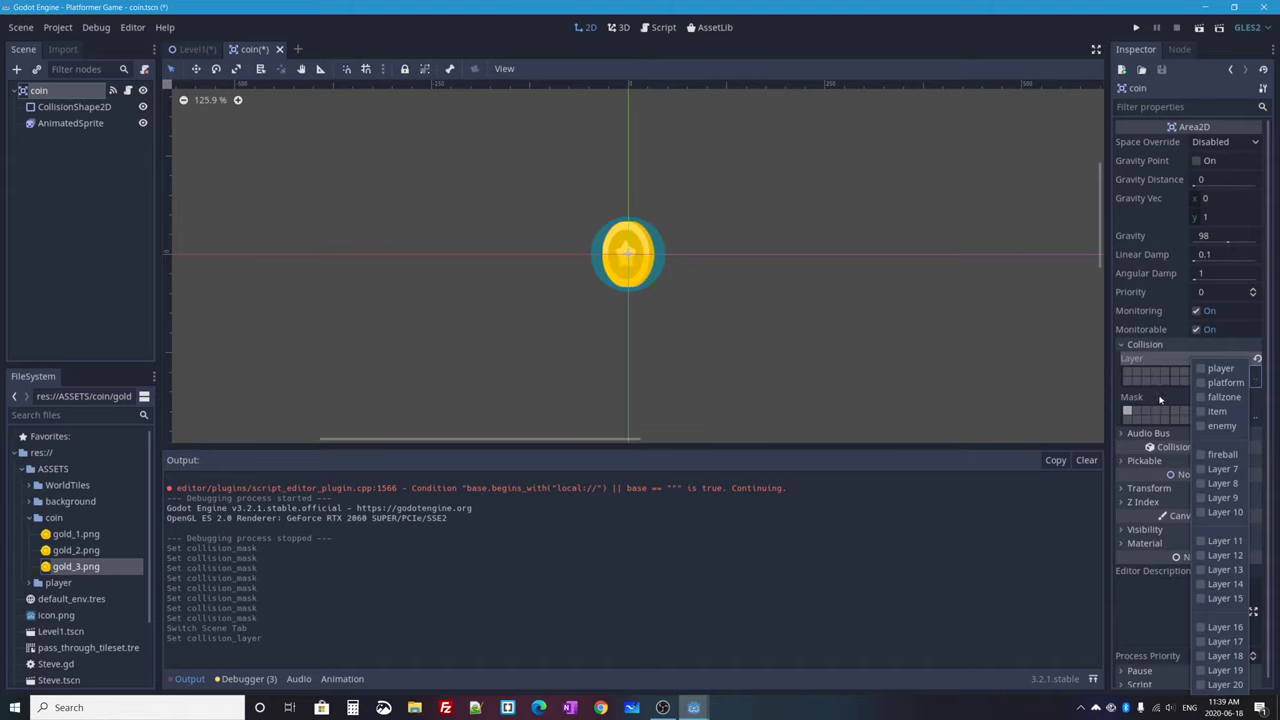
{"action": "left_click", "coordinate": [1179, 385]}
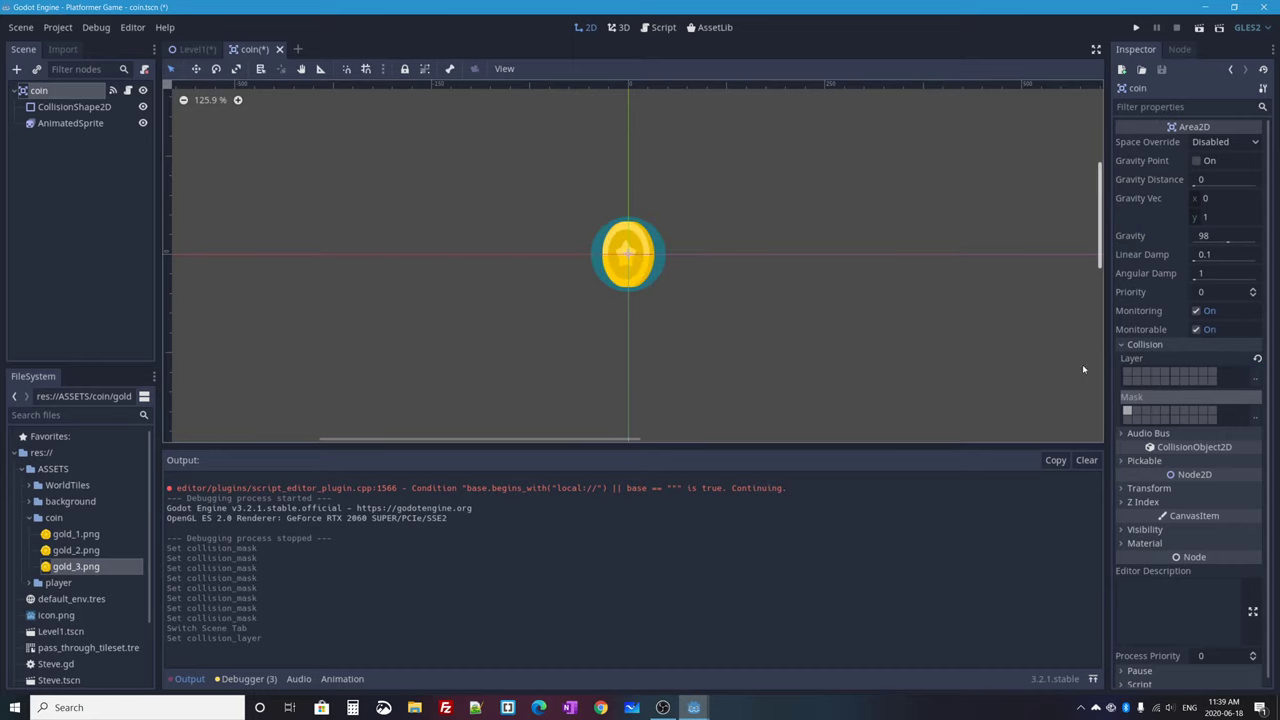
Step: Review the layer list of the coin's collision mask, and save both the coin scene and the Level1 scene
{"action": "left_click", "coordinate": [1255, 420]}
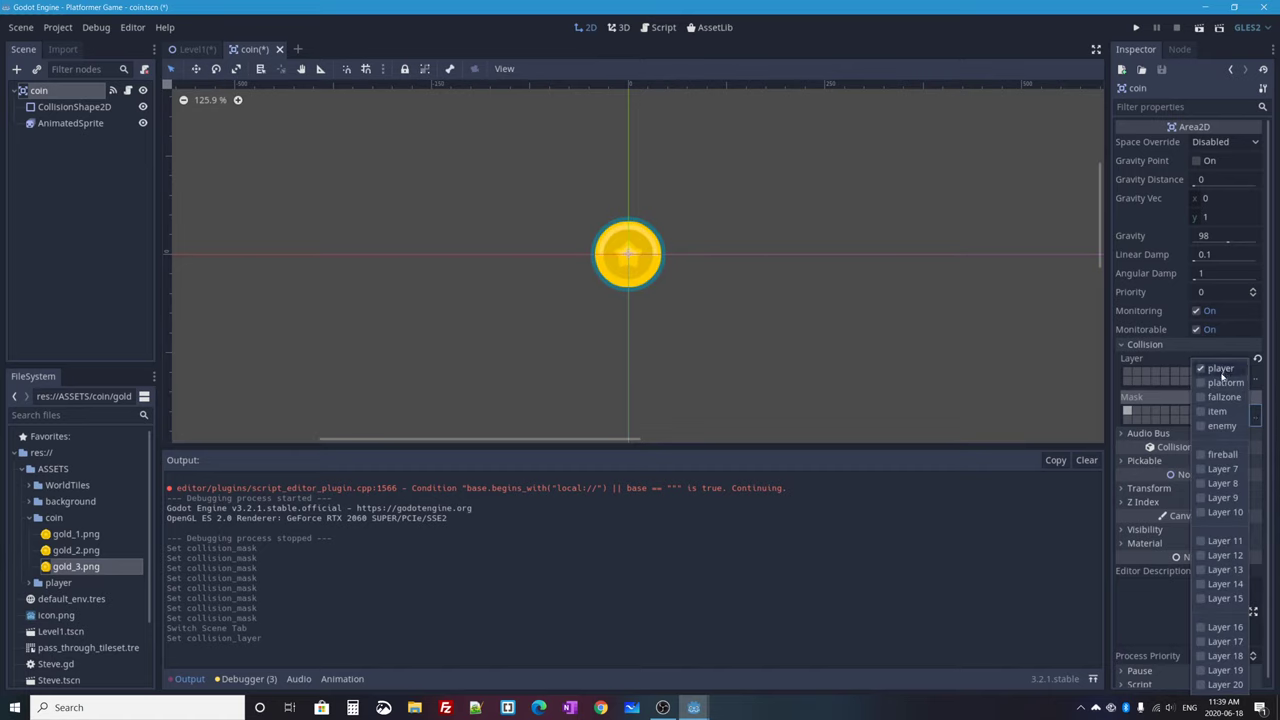
{"action": "left_click", "coordinate": [1110, 394]}
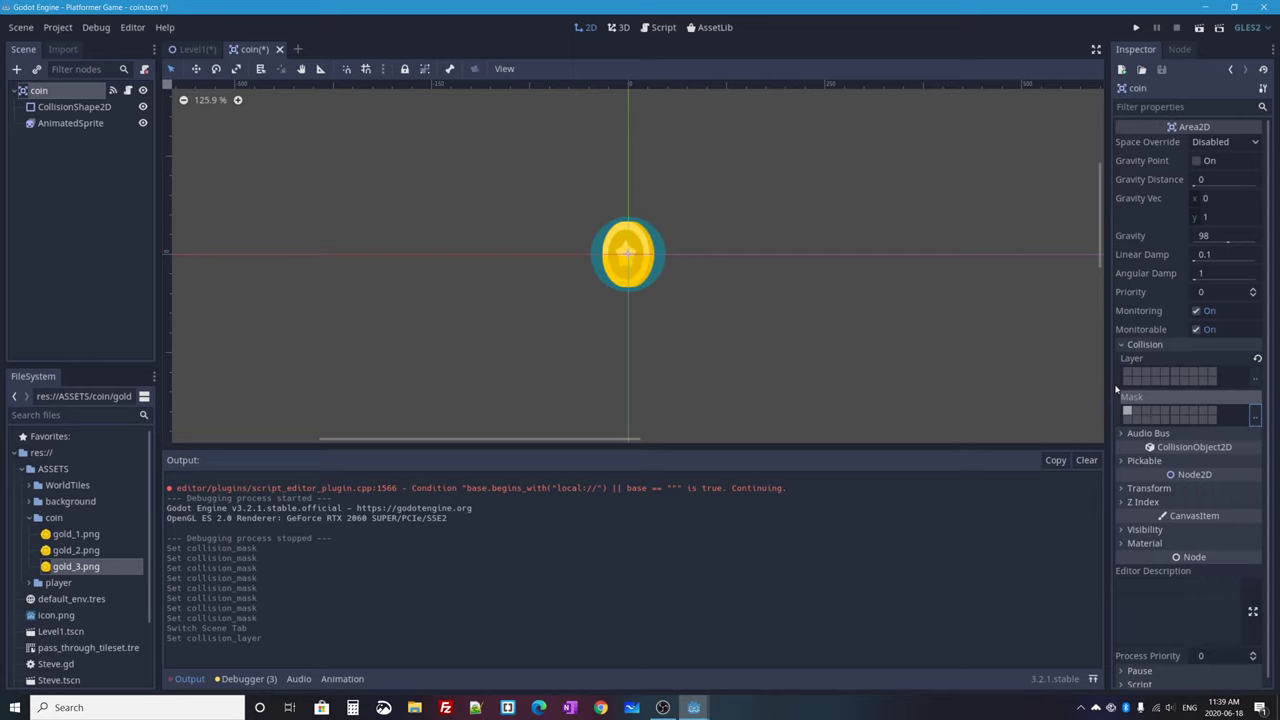
{"action": "key", "text": "ctrl+s"}
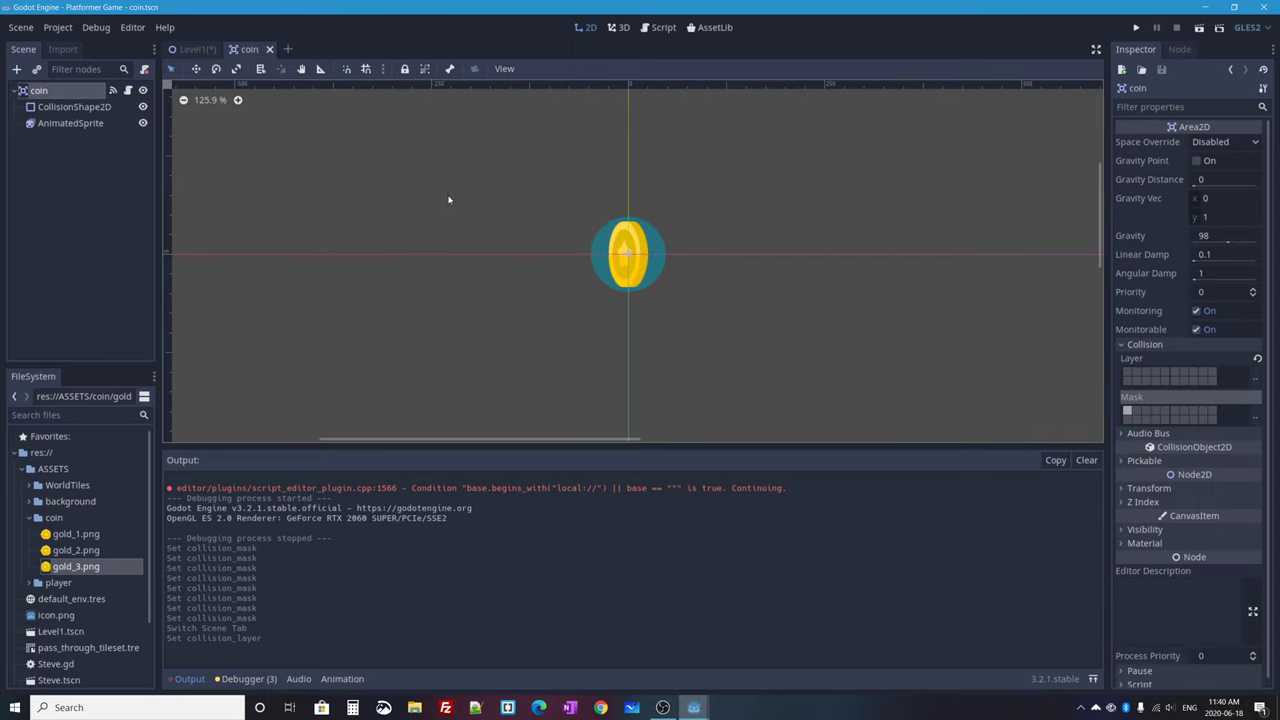
{"action": "left_click", "coordinate": [190, 49]}
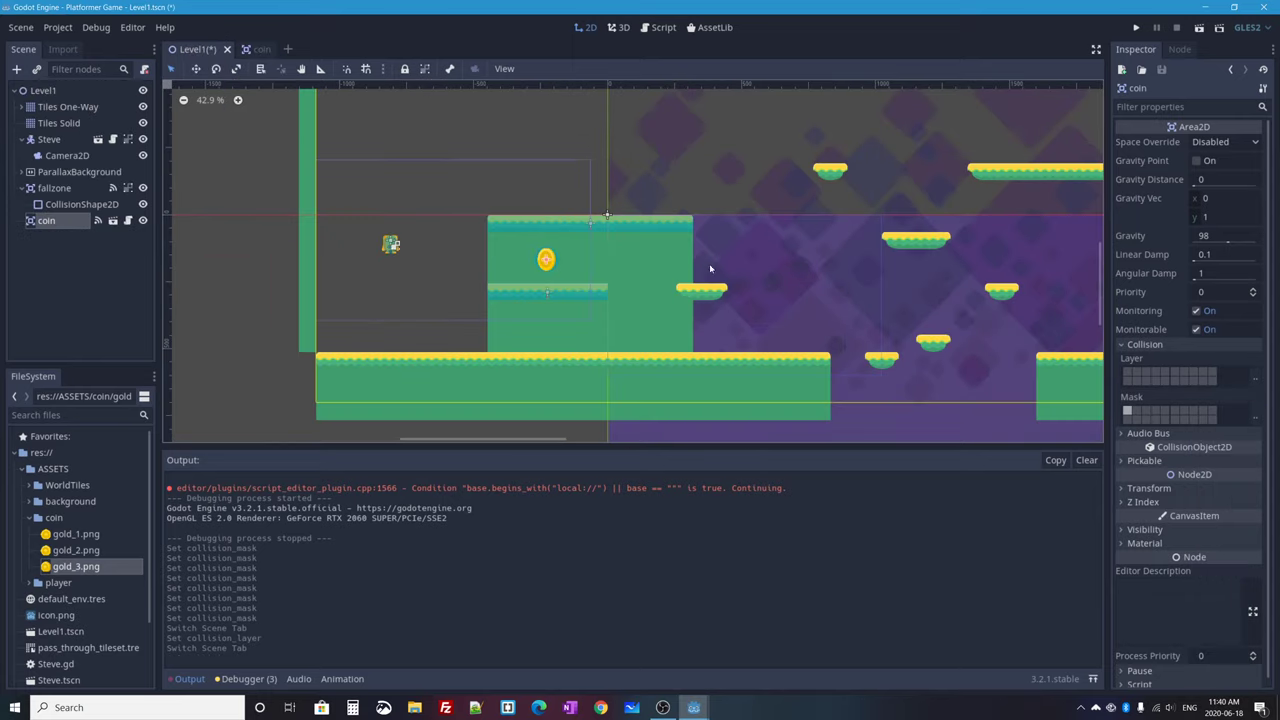
{"action": "key", "text": "ctrl+s"}
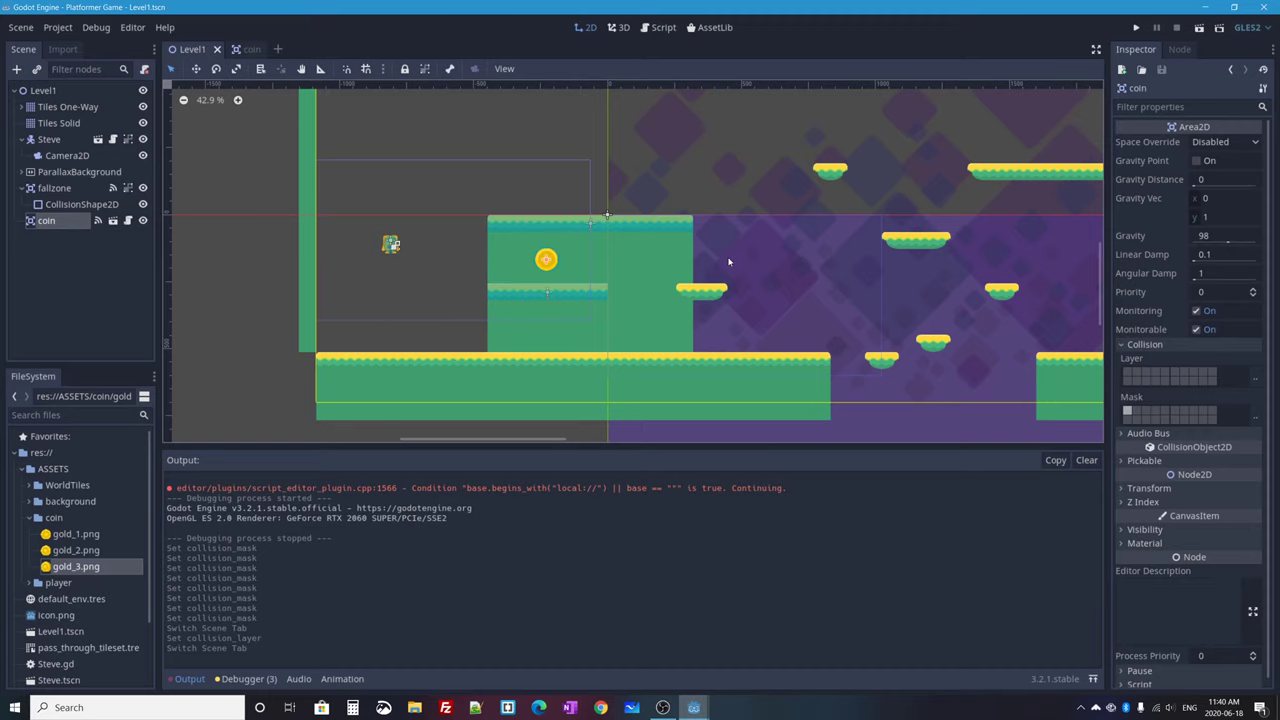
Step: Play the Level1 scene to test collecting the coin, crossing the platforms and falling into the gap, and close the game
{"action": "left_click", "coordinate": [1199, 28]}
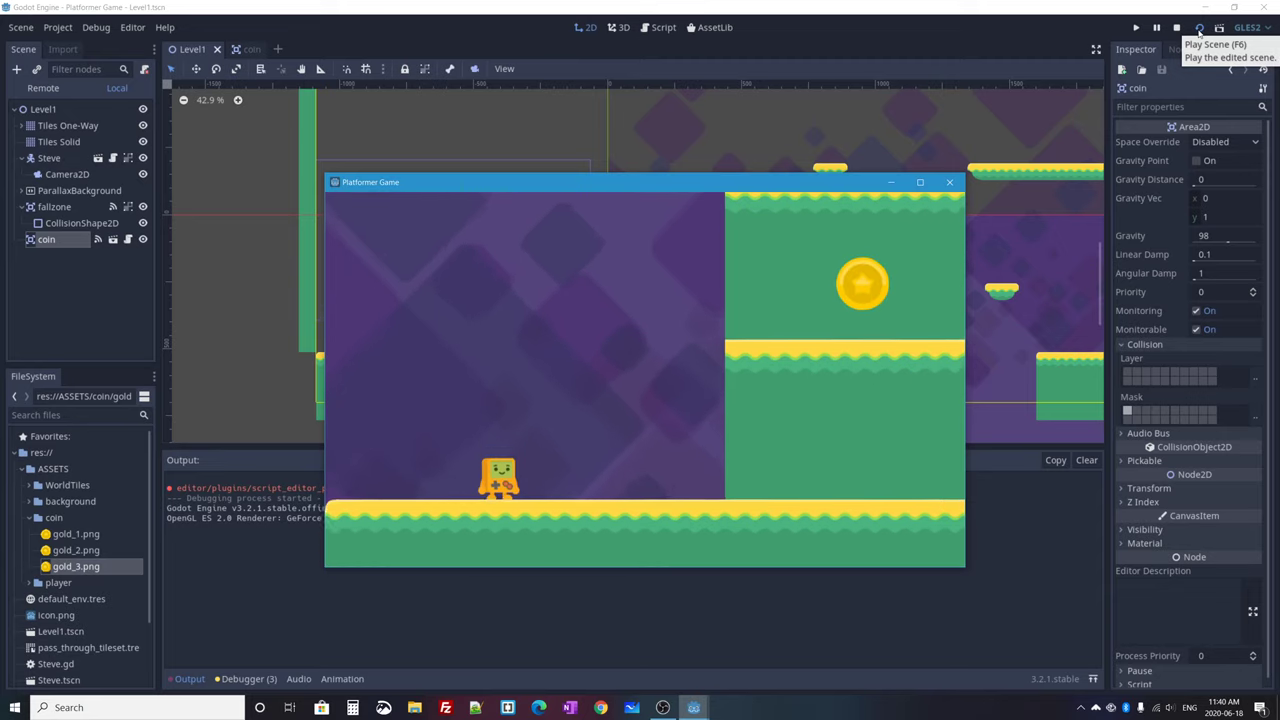
{"action": "key", "text": "Right"}
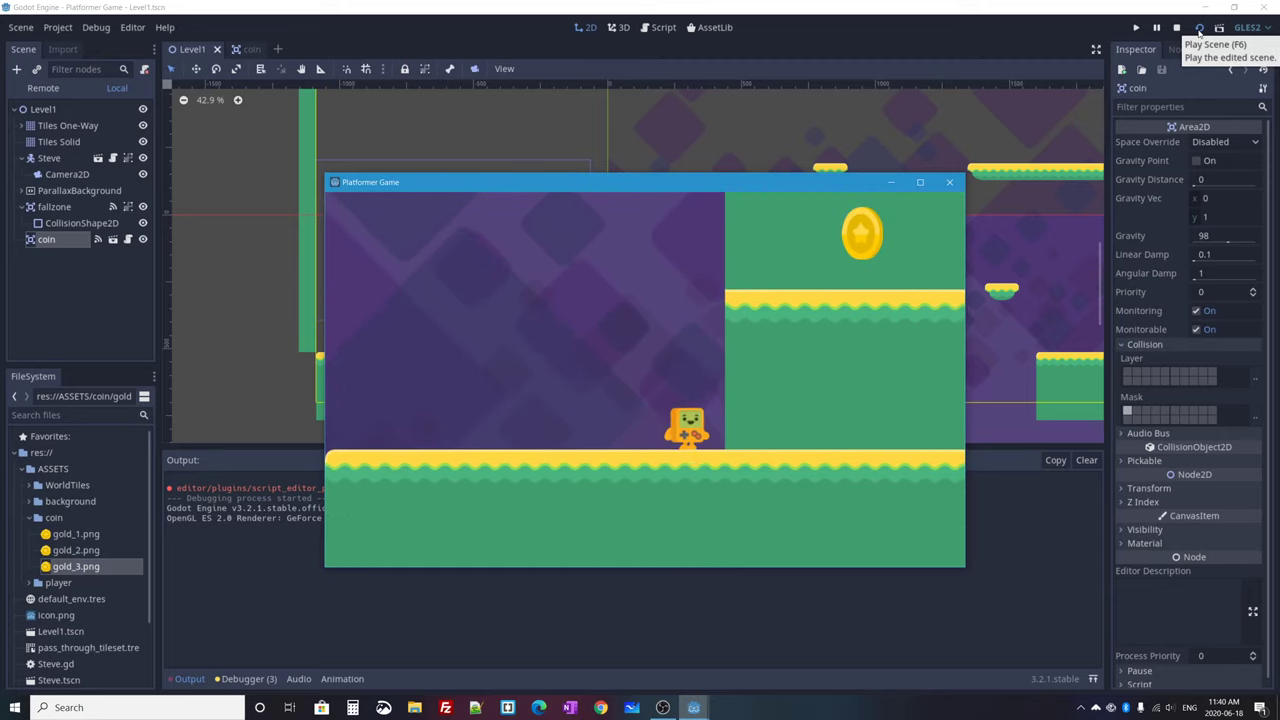
{"action": "key", "text": "Up"}
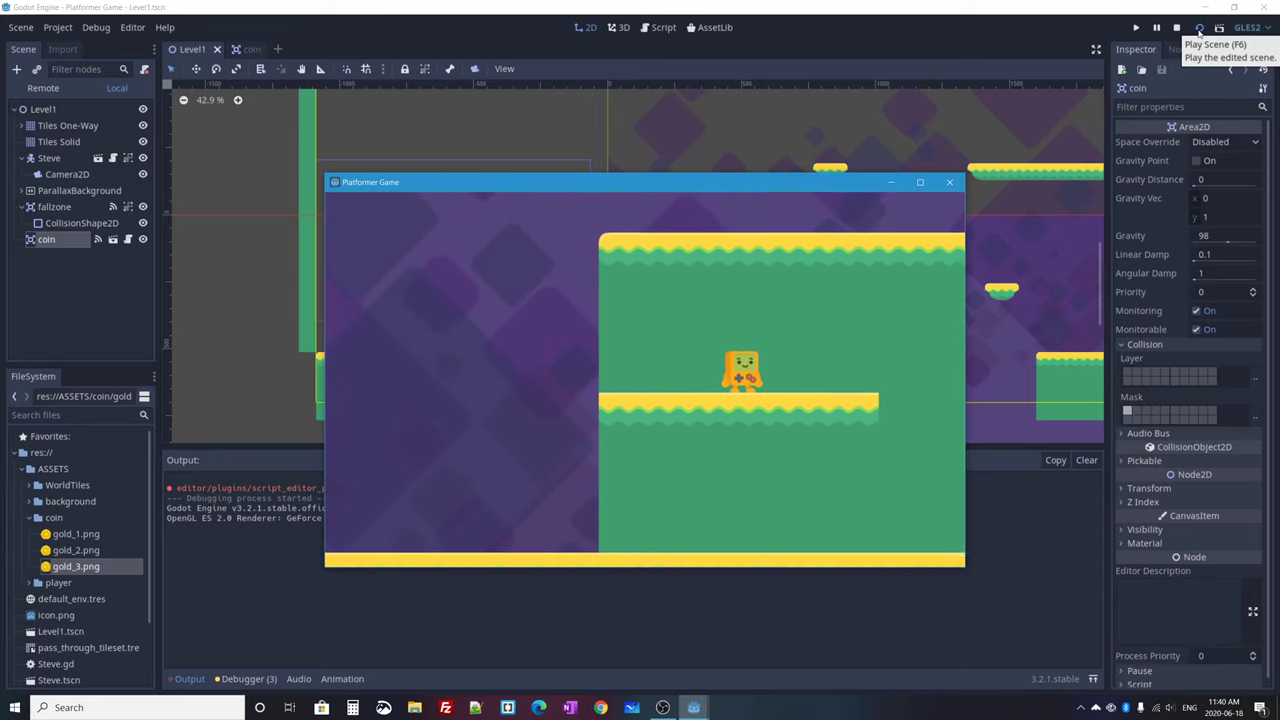
{"action": "key", "text": "Right"}
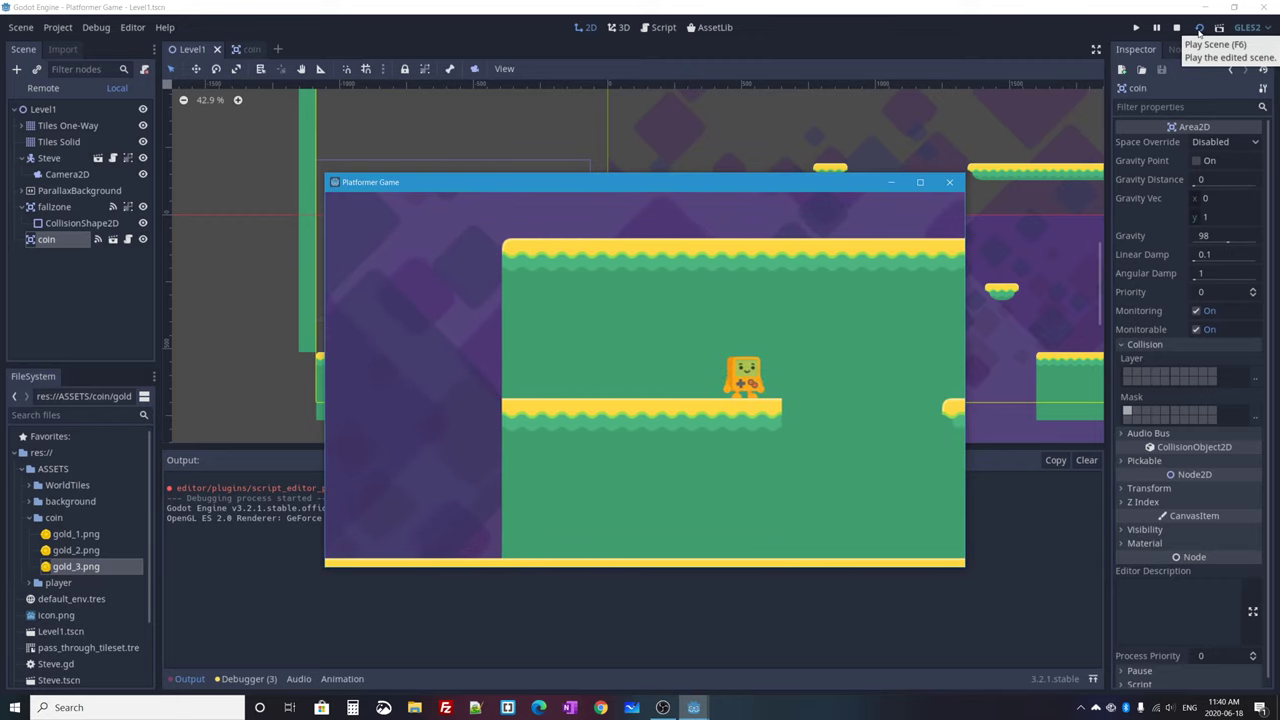
{"action": "key", "text": "Up"}
{"action": "key", "text": "Right"}
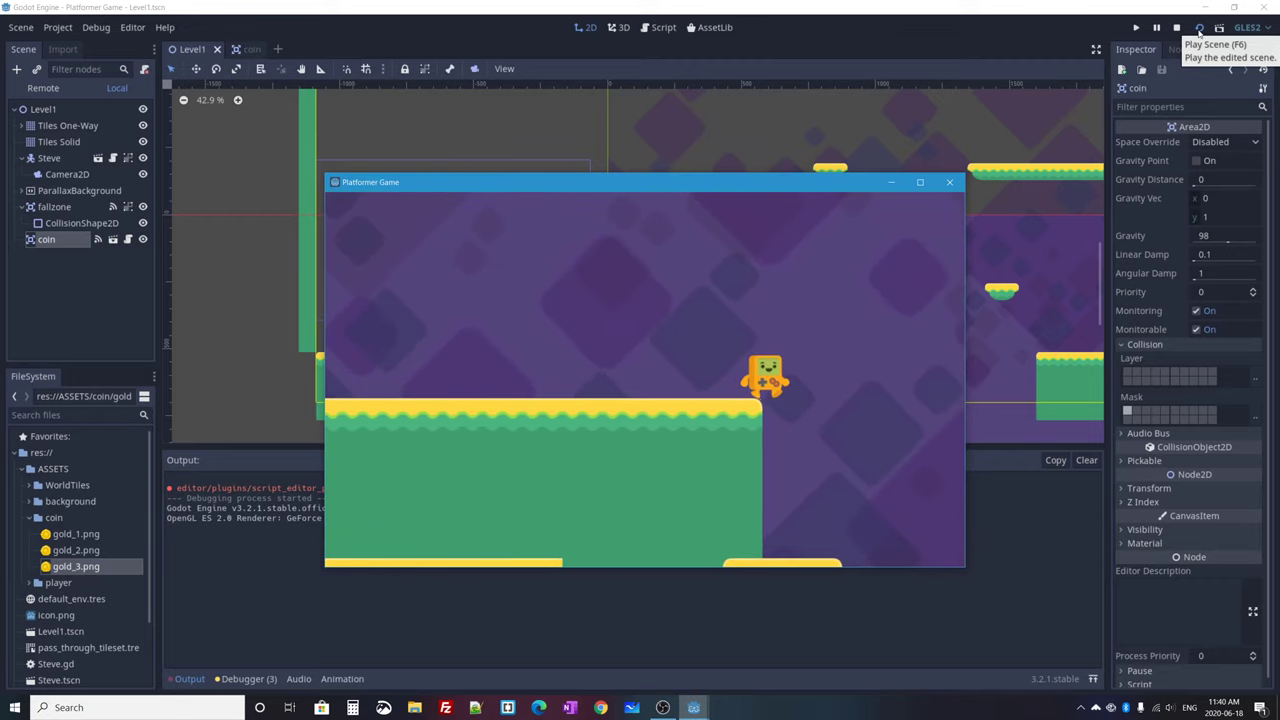
{"action": "key", "text": "Right"}
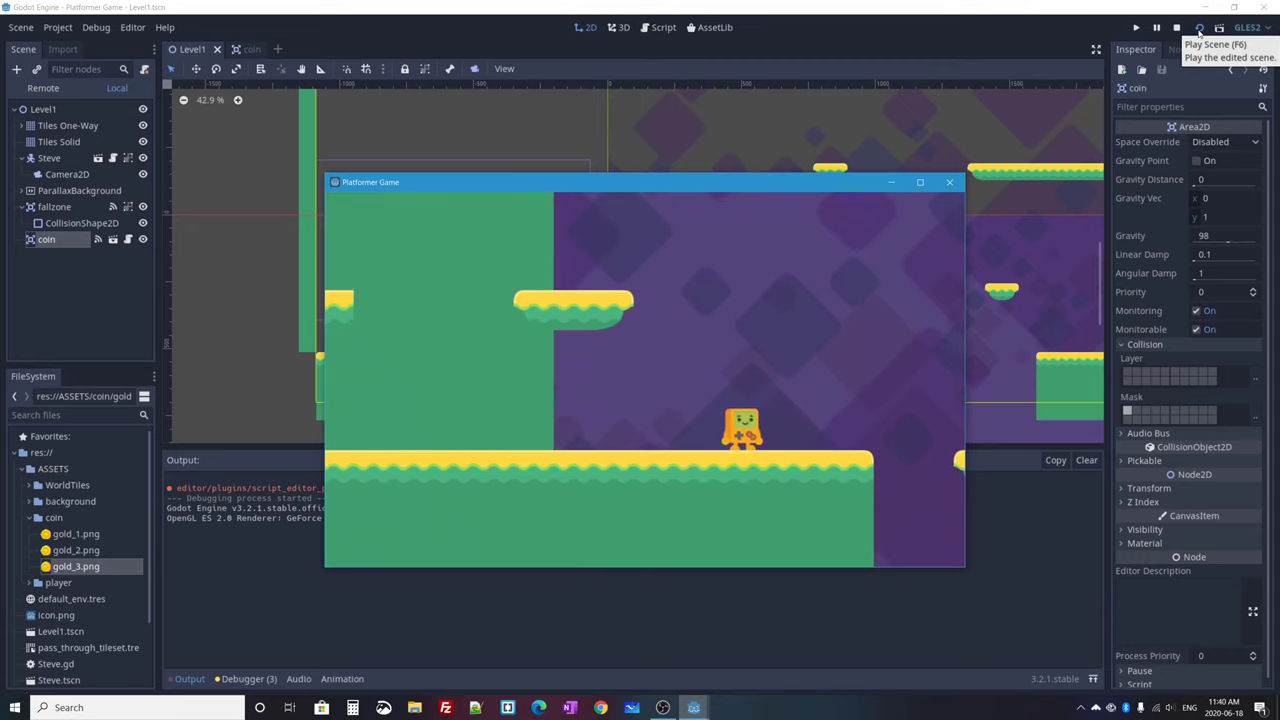
{"action": "key", "text": "Right"}
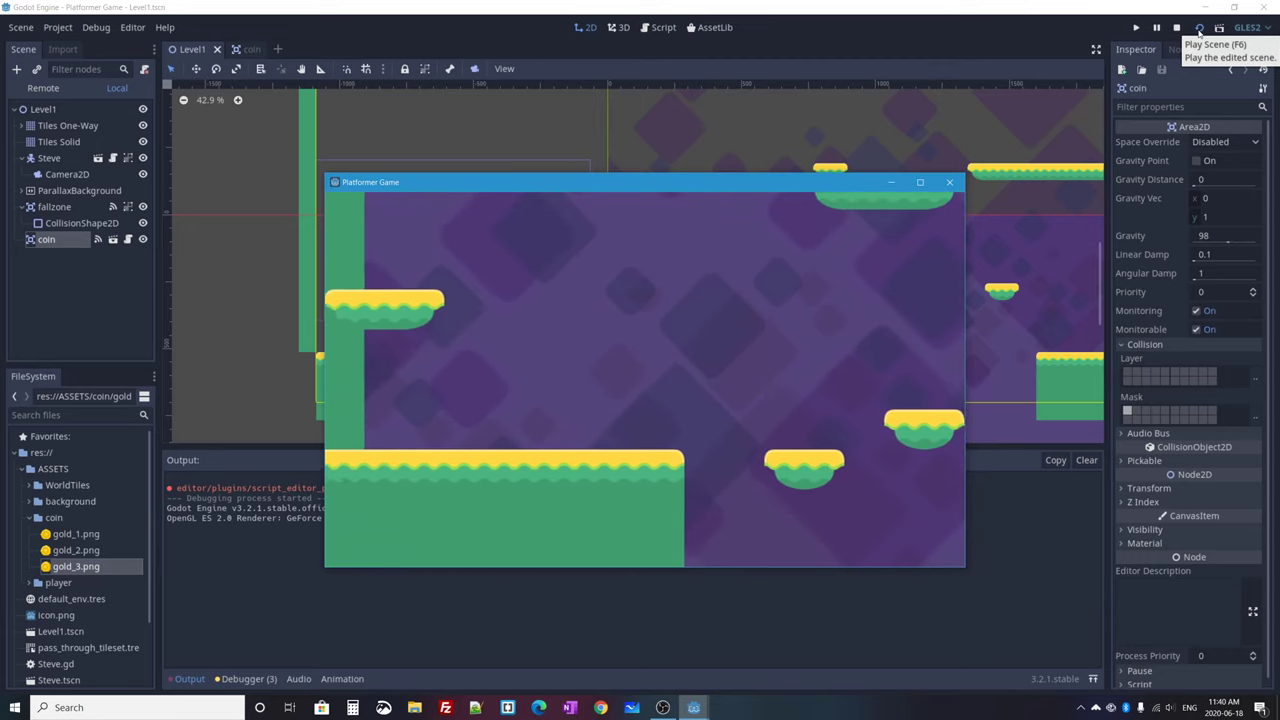
{"action": "left_click", "coordinate": [952, 184]}
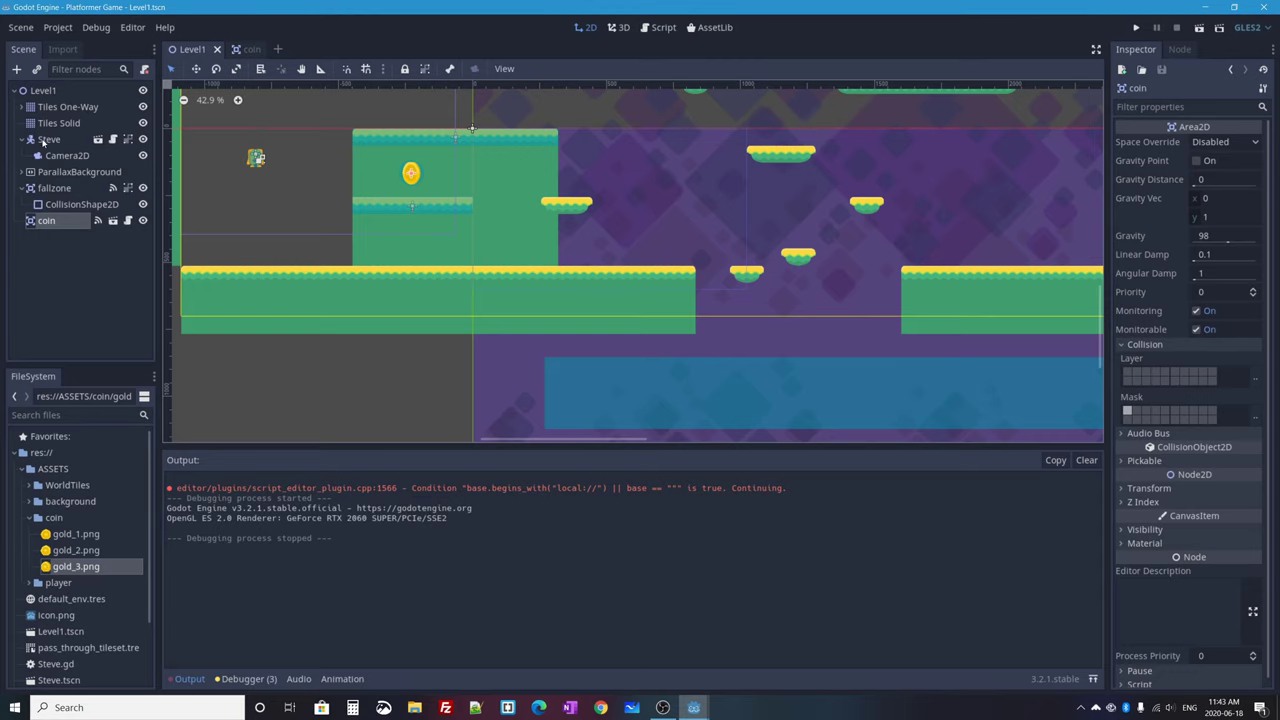
Step: In Steve.gd, uncomment get_tree().change_scene("res://Level1.tscn") in _on_fallzone_body_entered and delete the pass line
{"action": "left_click", "coordinate": [122, 134]}
{"action": "left_click", "coordinate": [112, 139]}
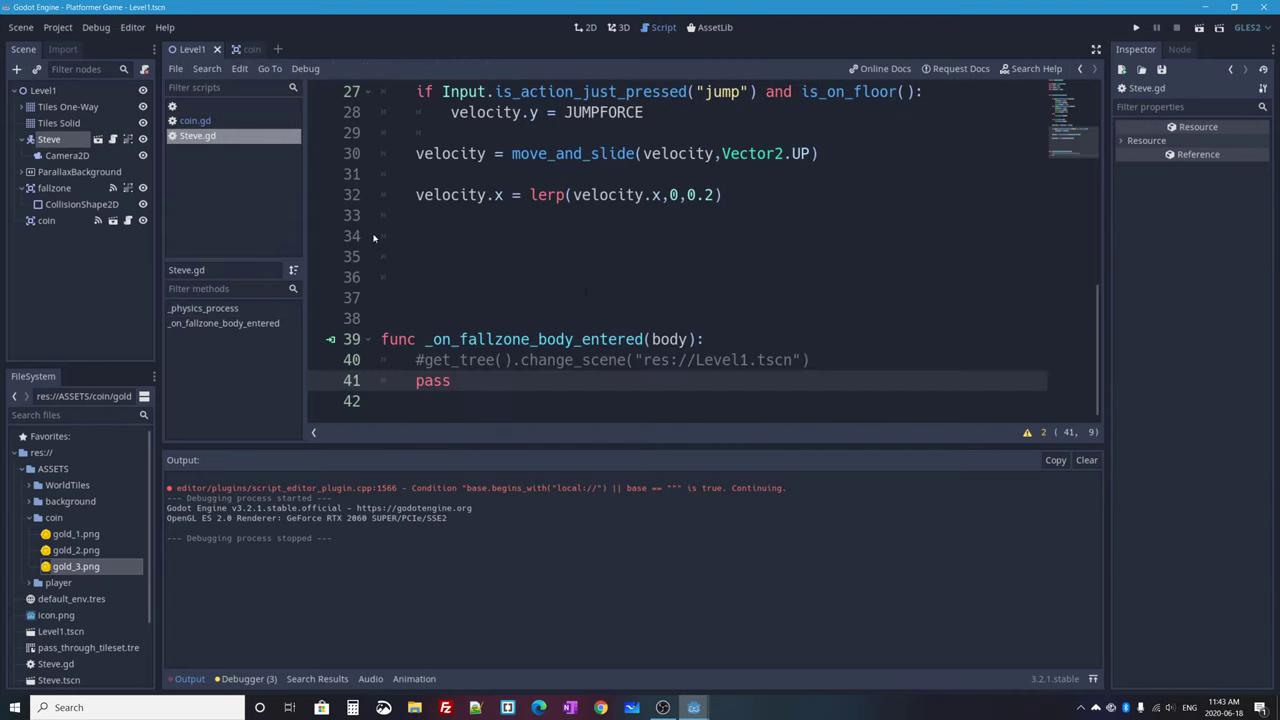
{"action": "scroll", "coordinate": [583, 294], "scroll_direction": "up", "scroll_amount": 7}
{"action": "scroll", "coordinate": [583, 294], "scroll_direction": "down", "scroll_amount": 7}
{"action": "left_click", "coordinate": [421, 360]}
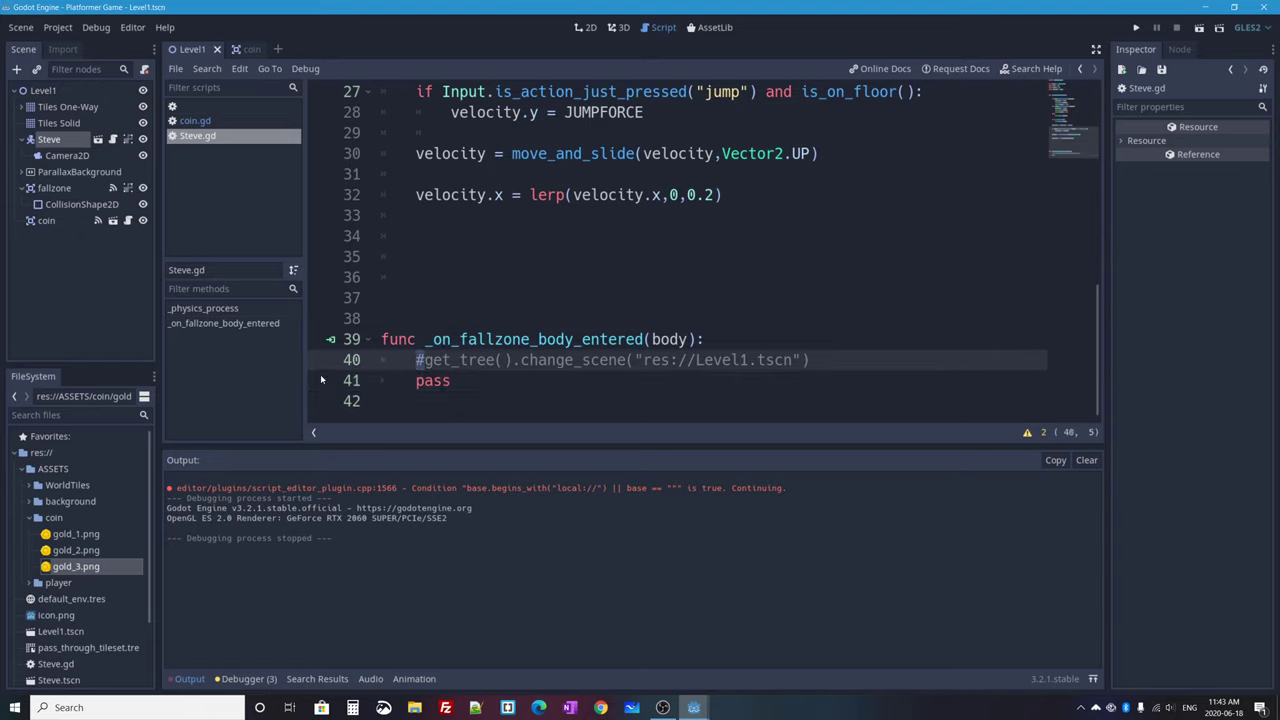
{"action": "left_click_drag", "start_coordinate": [808, 360], "coordinate": [424, 360]}
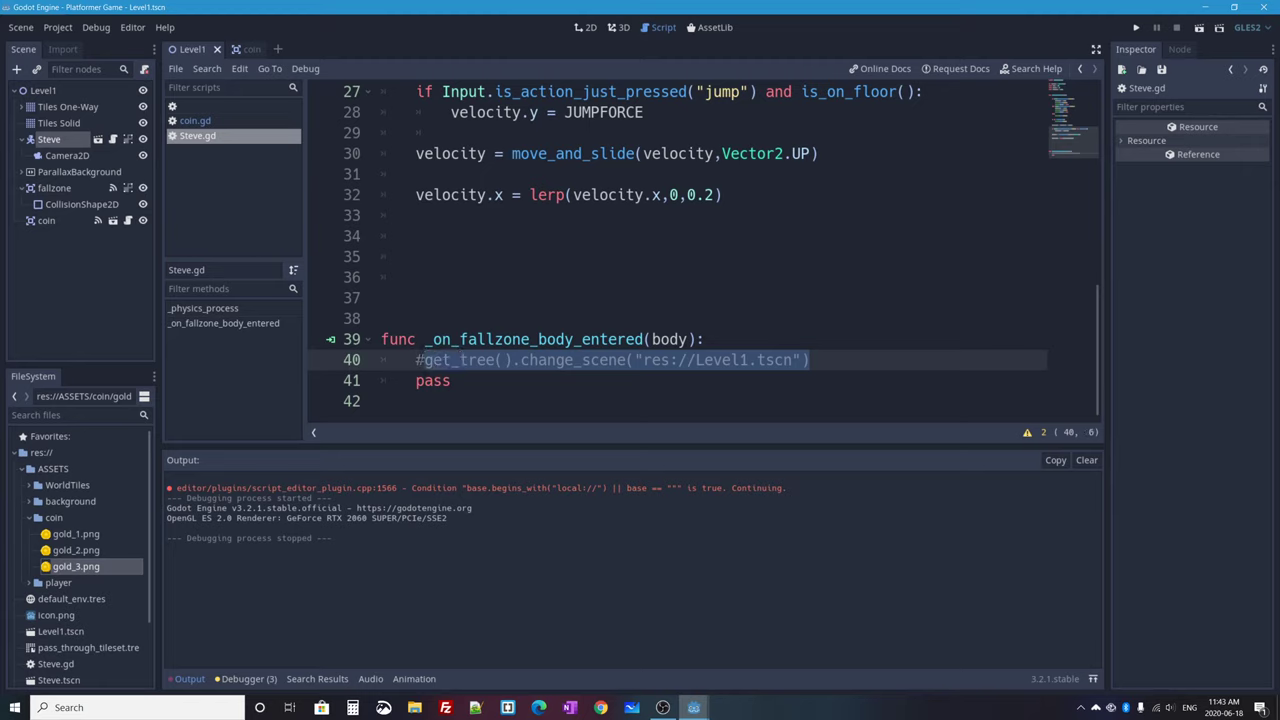
{"action": "left_click", "coordinate": [421, 360]}
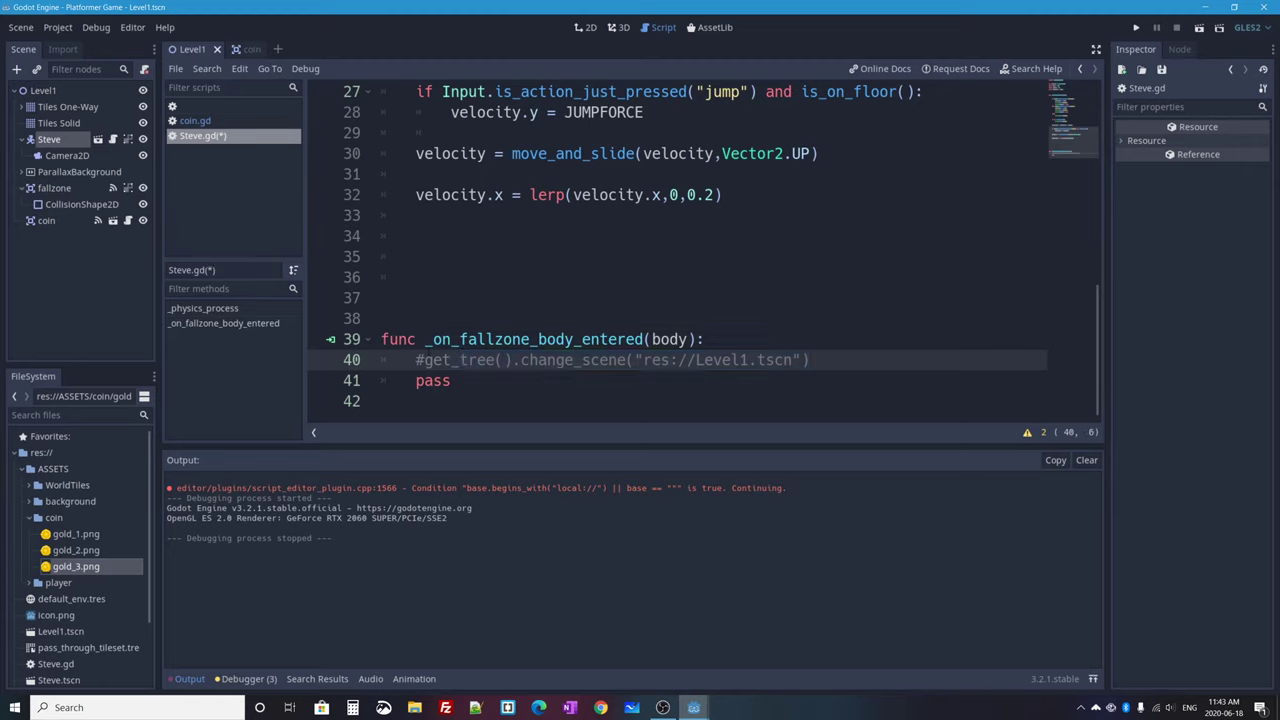
{"action": "key", "text": "BackSpace"}
{"action": "left_click", "coordinate": [416, 380]}
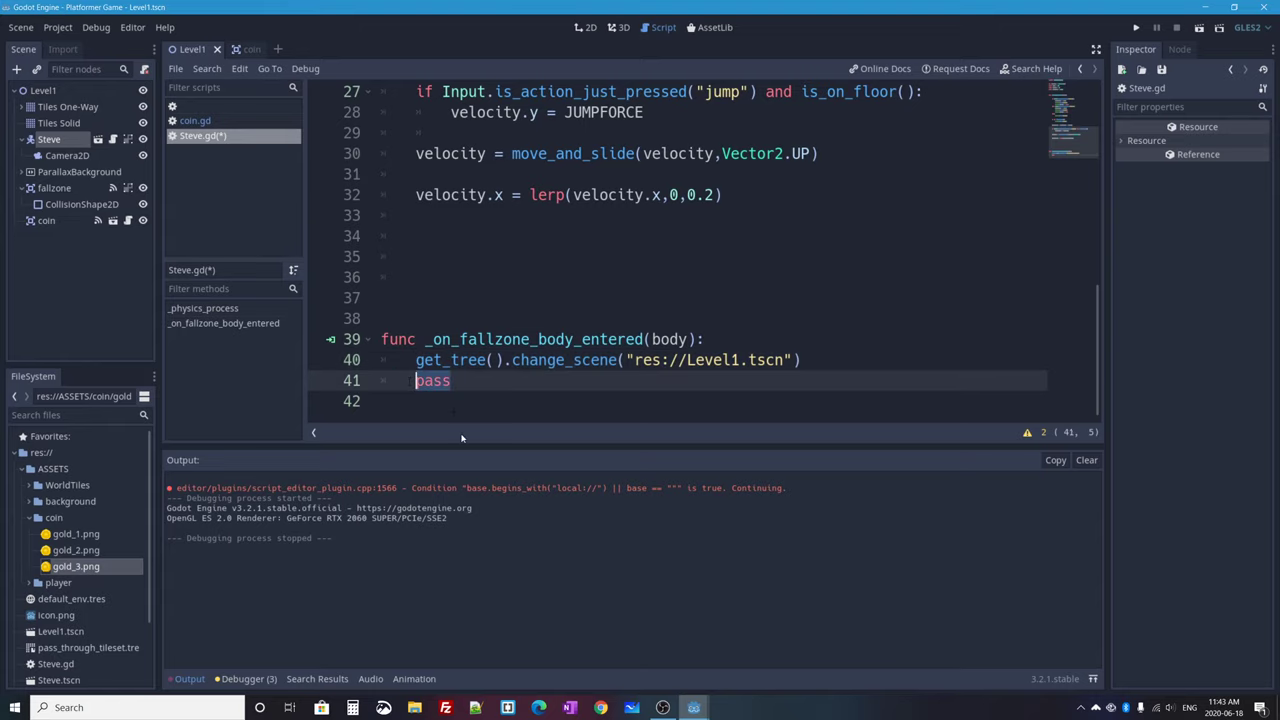
{"action": "key", "text": "ctrl+Delete"}
Step: Play the level from the 2D view to test the coin pickup and the restart on falling into the gap, and close the game
{"action": "left_click", "coordinate": [584, 28]}
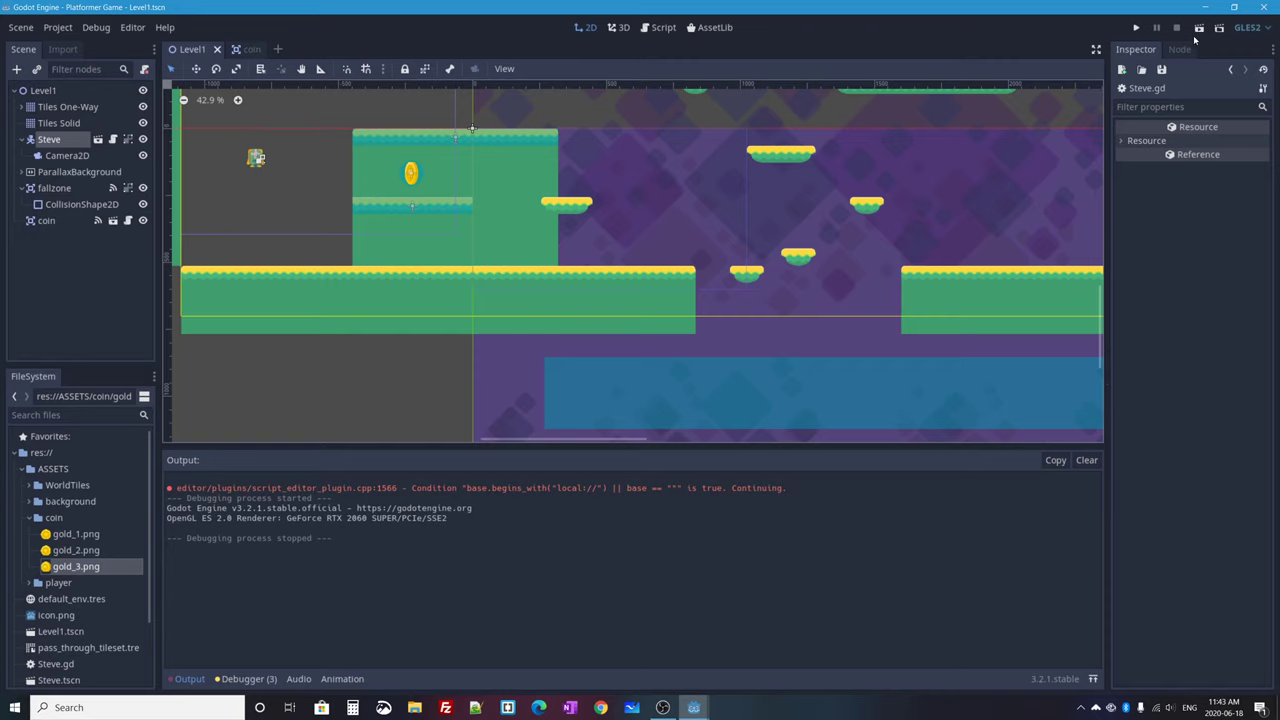
{"action": "left_click", "coordinate": [1199, 28]}
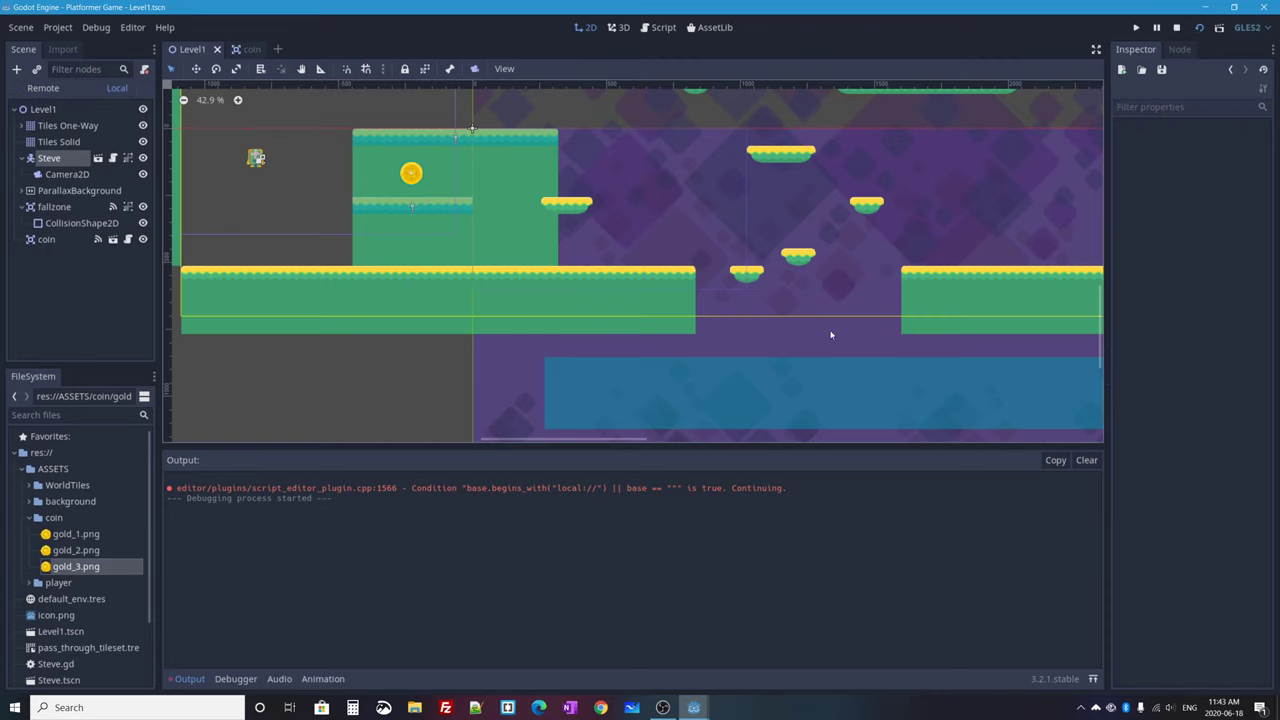
{"action": "key", "text": "Right"}
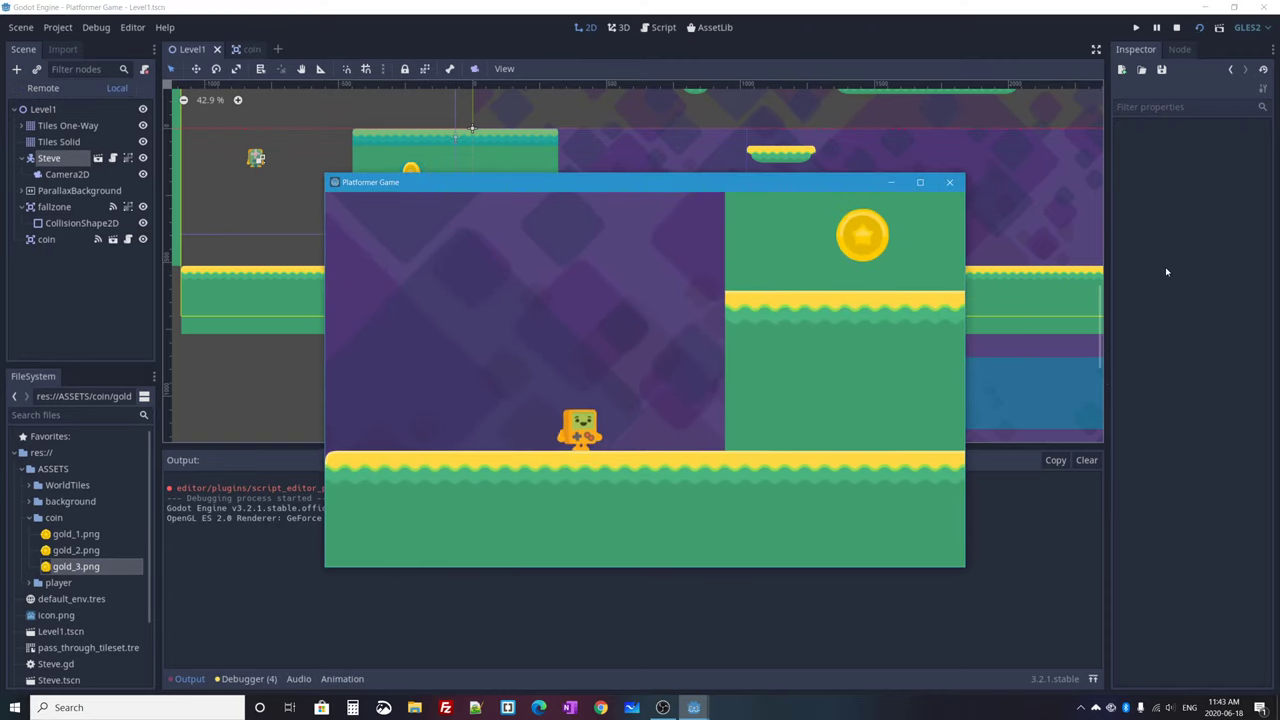
{"action": "key", "text": "space"}
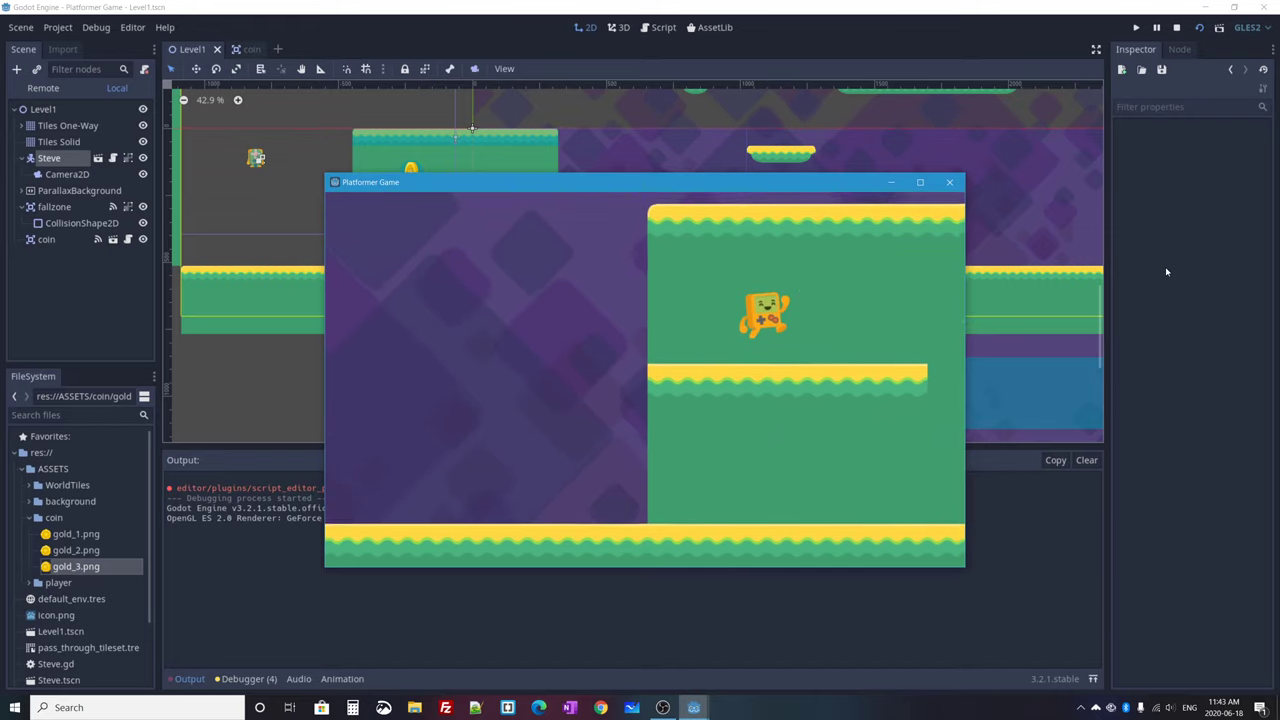
{"action": "key", "text": "Right"}
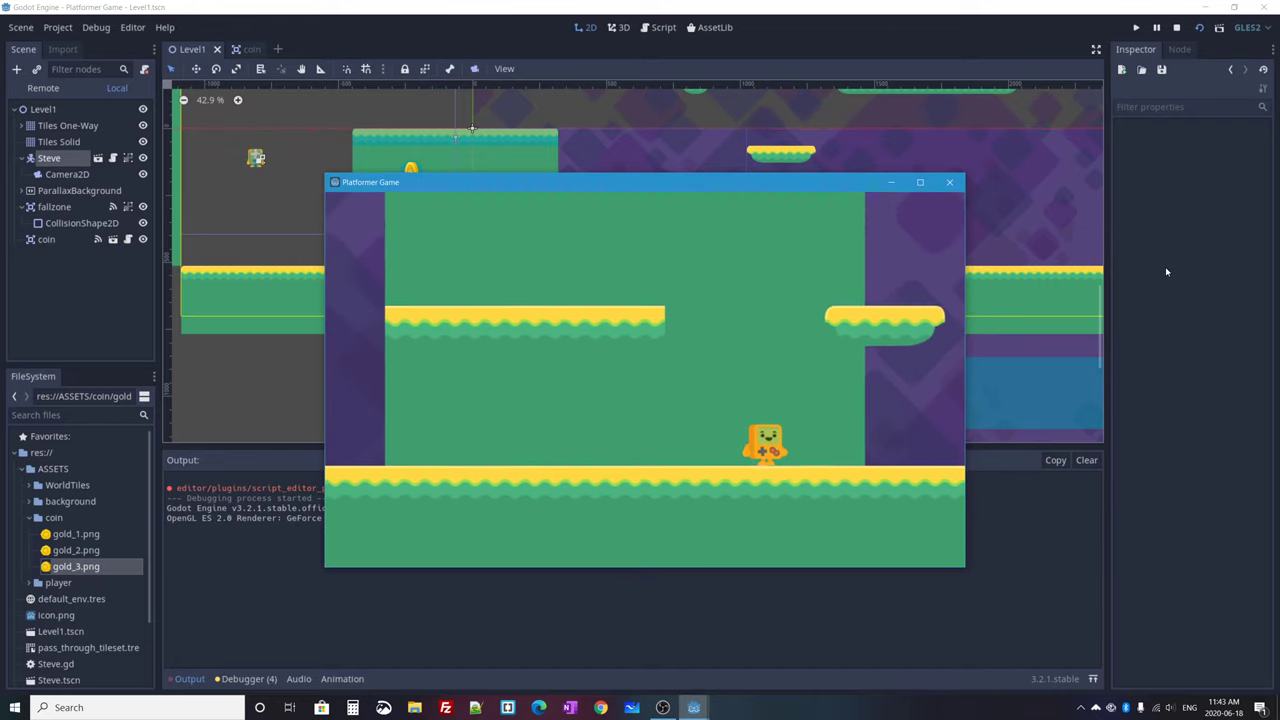
{"action": "key", "text": "Right"}
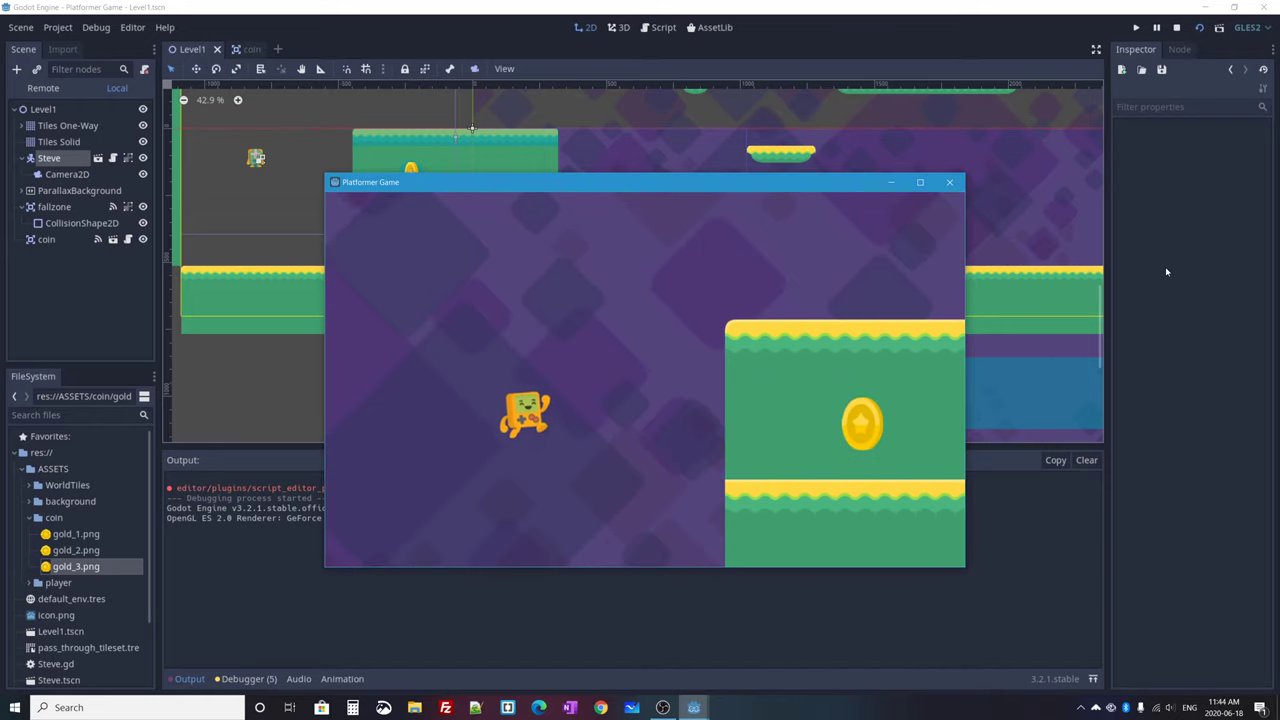
{"action": "key", "text": "Right"}
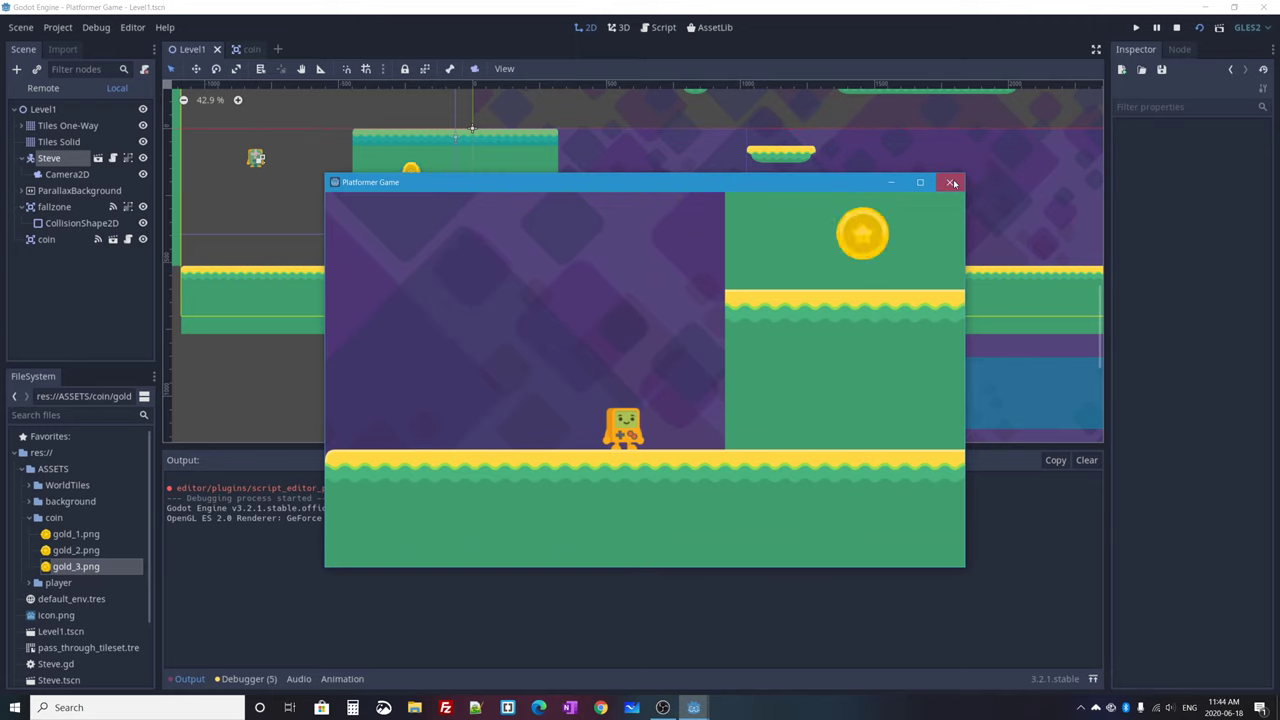
{"action": "left_click", "coordinate": [951, 182]}
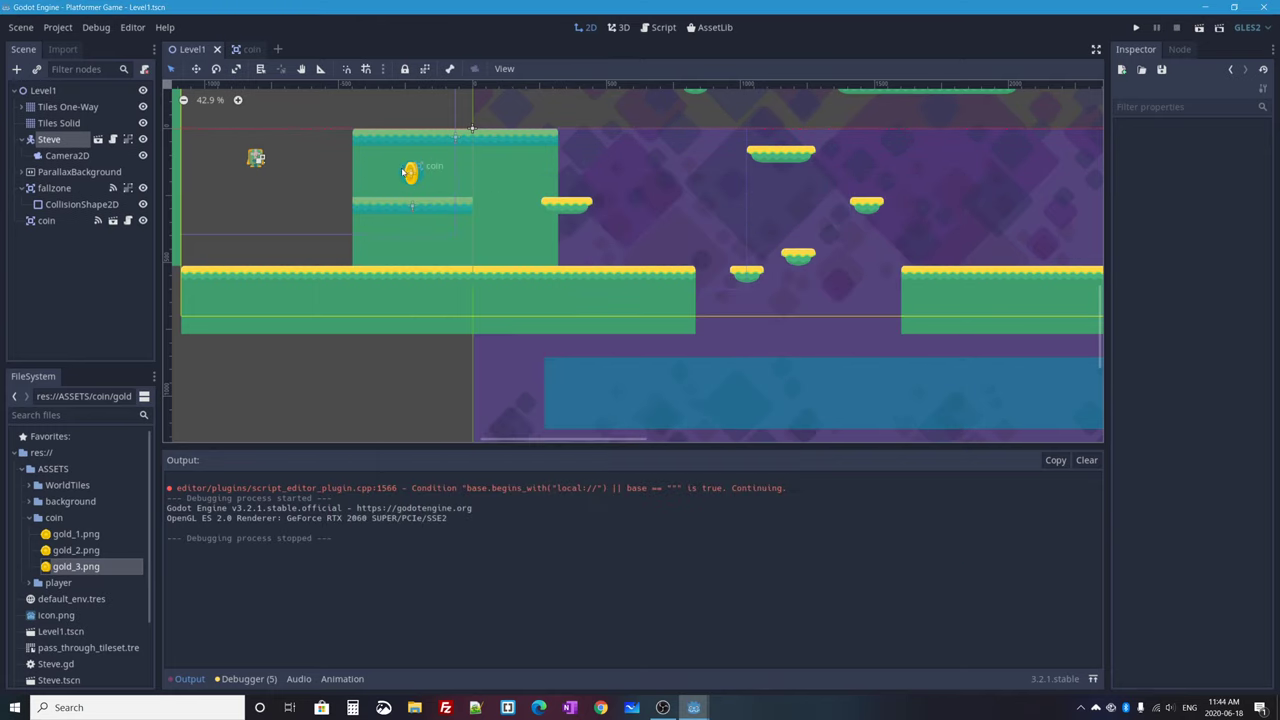
Step: Rename the coin node in Level1 to coin1
{"action": "left_click", "coordinate": [46, 220]}
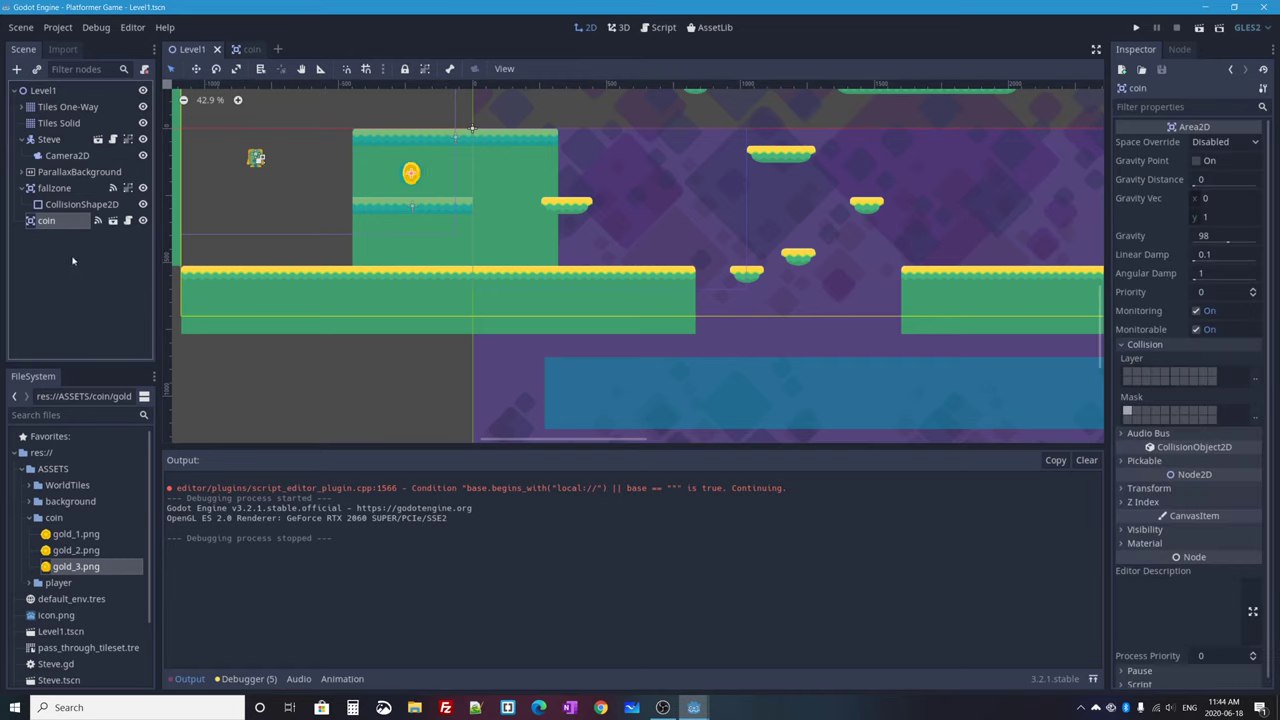
{"action": "left_click", "coordinate": [47, 222]}
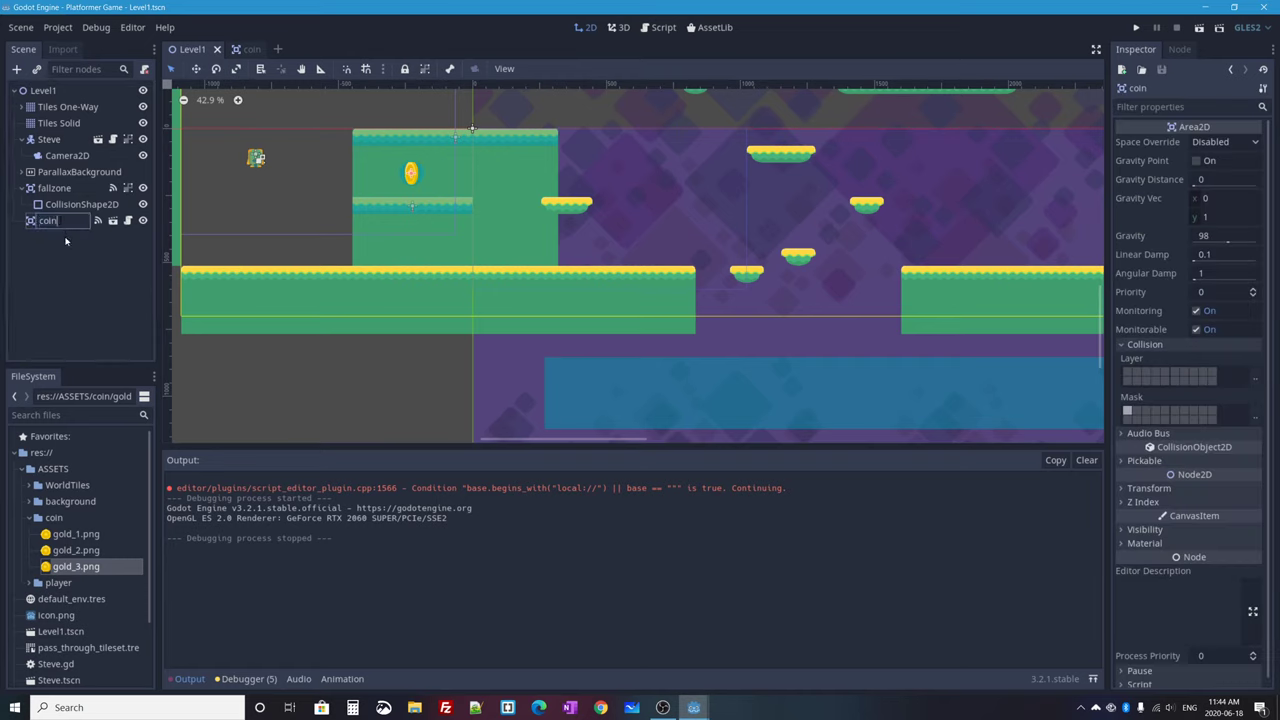
{"action": "type", "text": "1"}
{"action": "key", "text": "Return"}
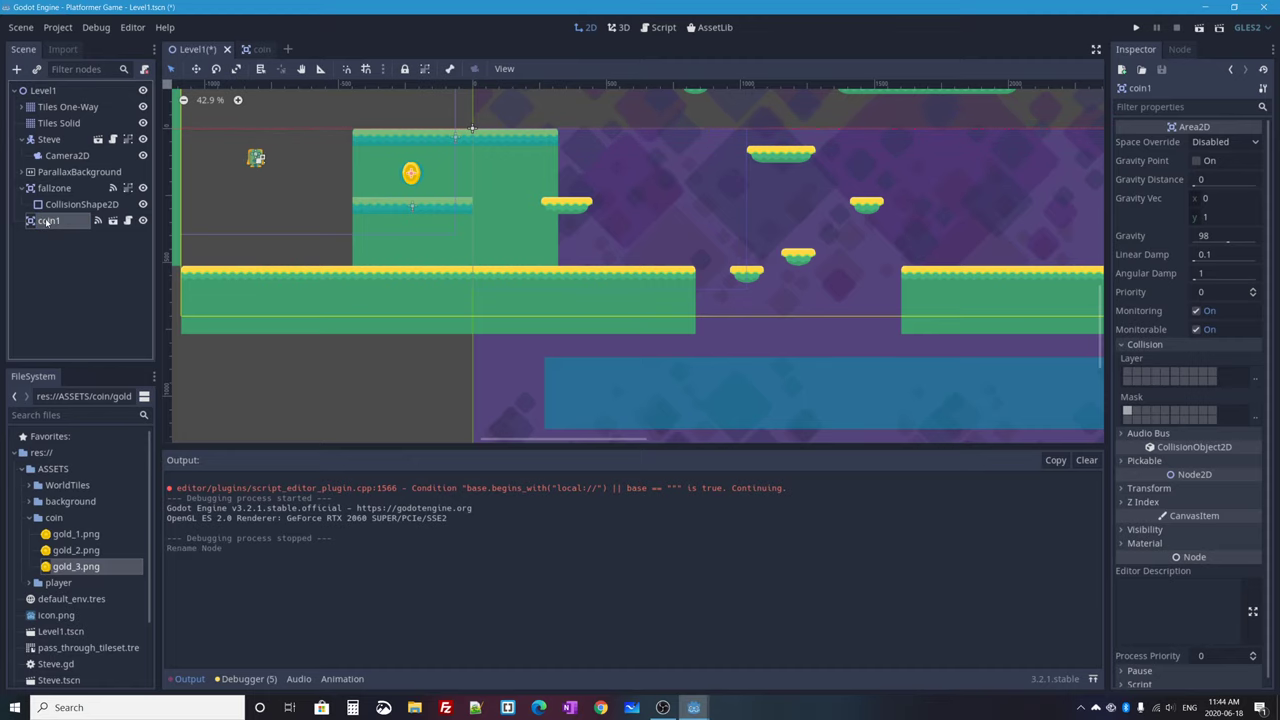
Step: Make two more coins by duplication, and place them side by side above the top platform of the first block
{"action": "right_click", "coordinate": [47, 222]}
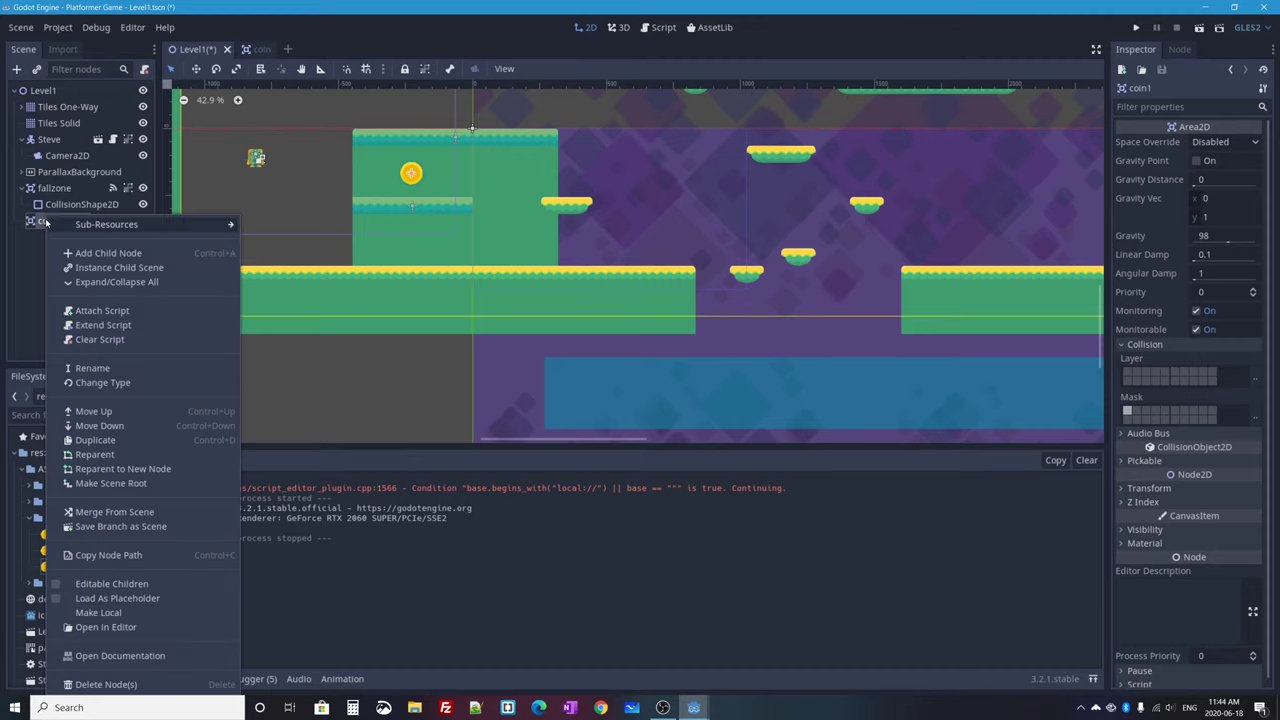
{"action": "left_click", "coordinate": [137, 441]}
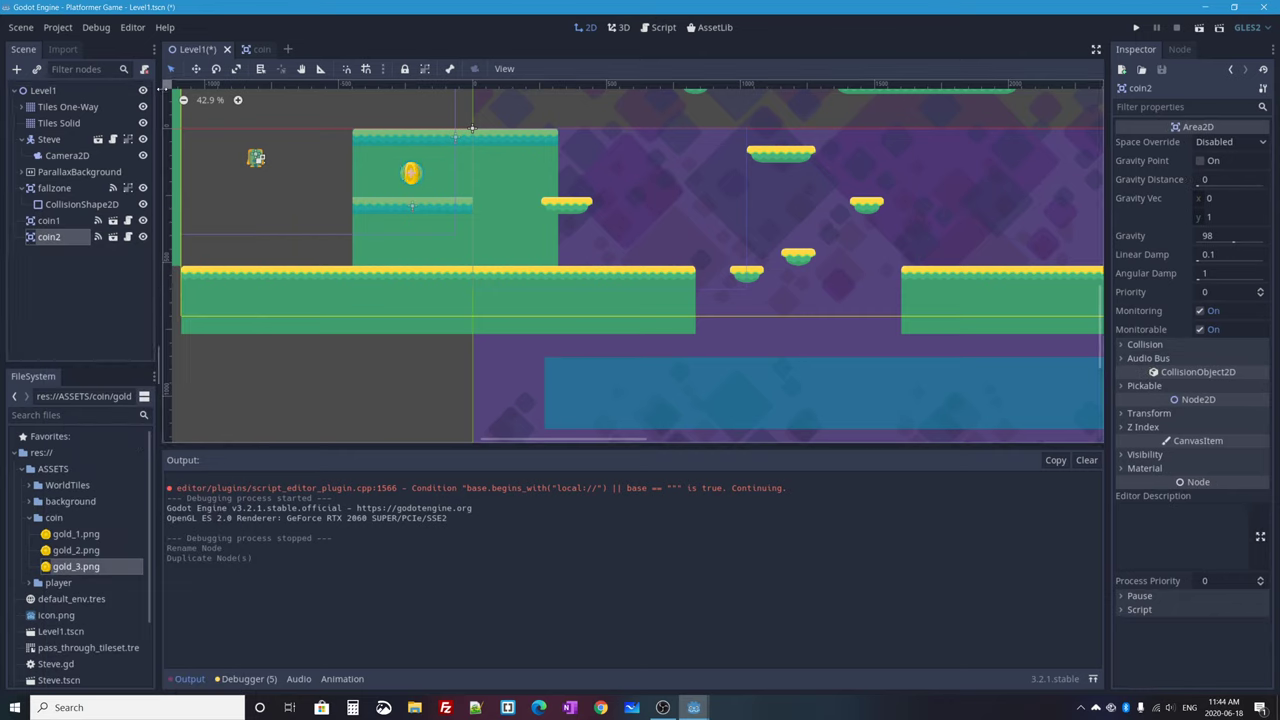
{"action": "left_click_drag", "start_coordinate": [411, 175], "coordinate": [500, 106]}
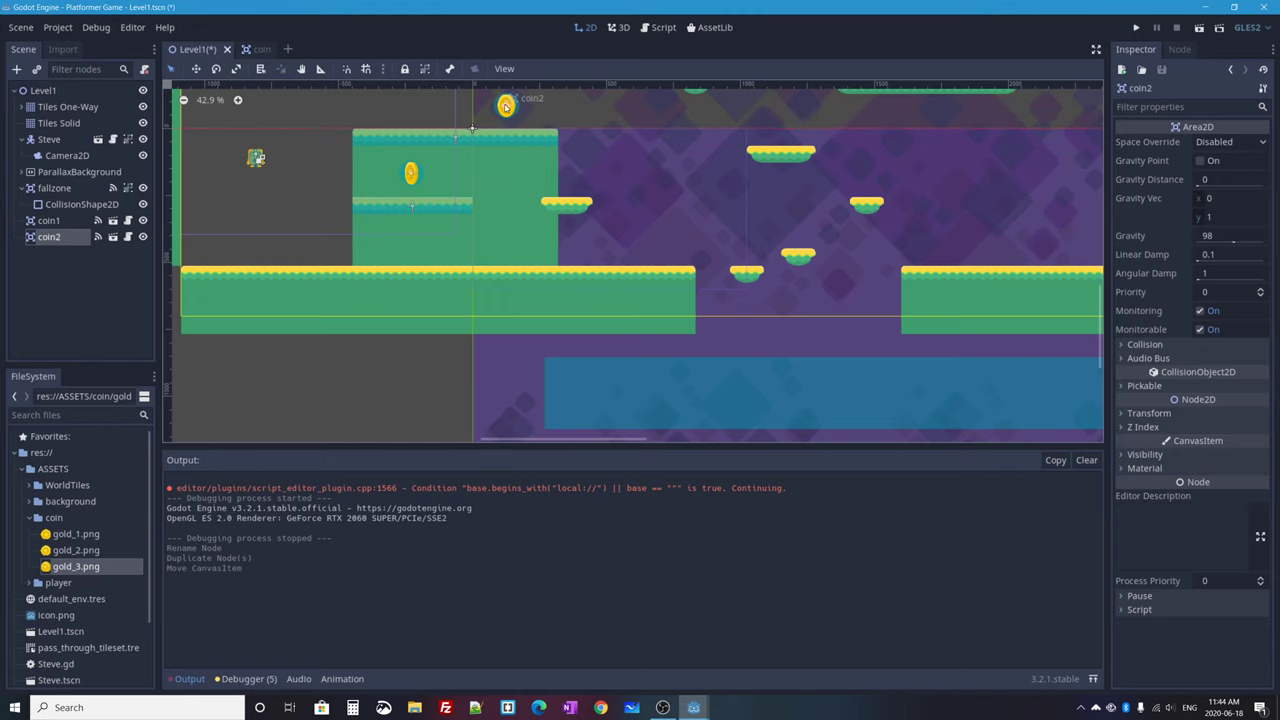
{"action": "middle_click_drag", "start_coordinate": [500, 108], "coordinate": [548, 242]}
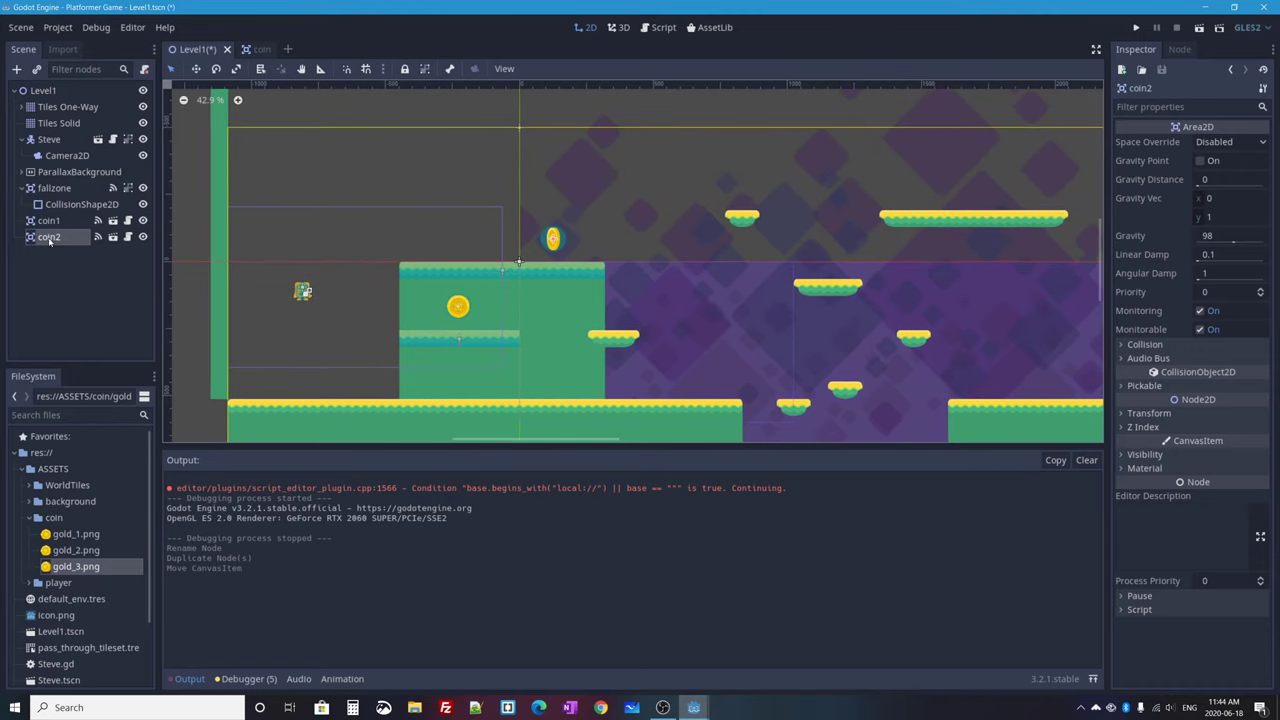
{"action": "right_click", "coordinate": [49, 236]}
{"action": "left_click", "coordinate": [149, 440]}
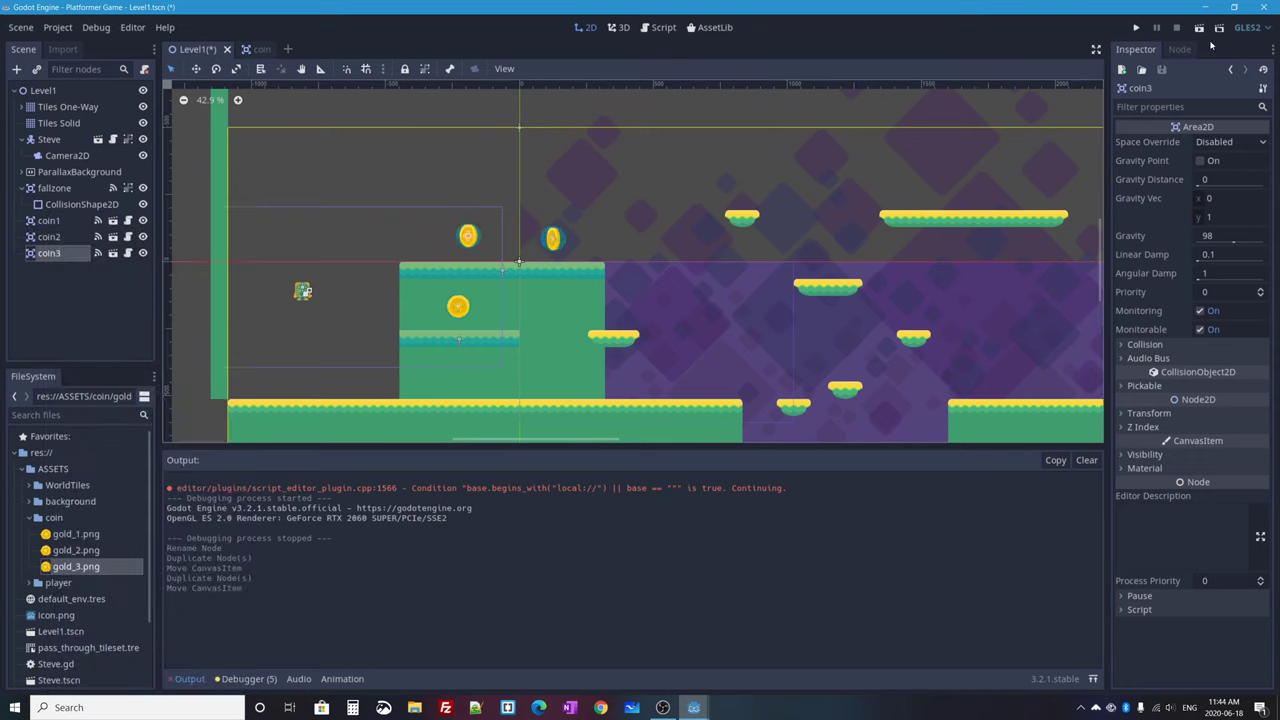
Step: Play the level to test jumping through the platforms and collecting the duplicated coins, and close the game
{"action": "key", "text": "F5"}
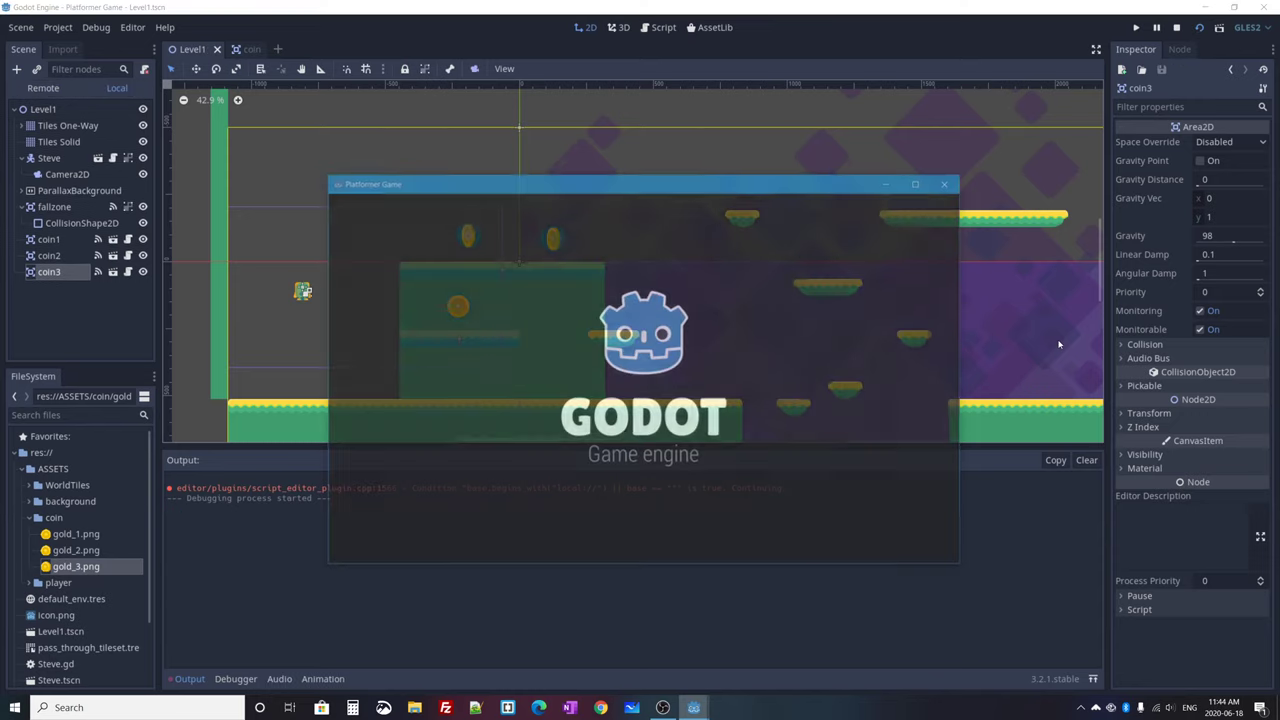
{"action": "key", "text": "Right"}
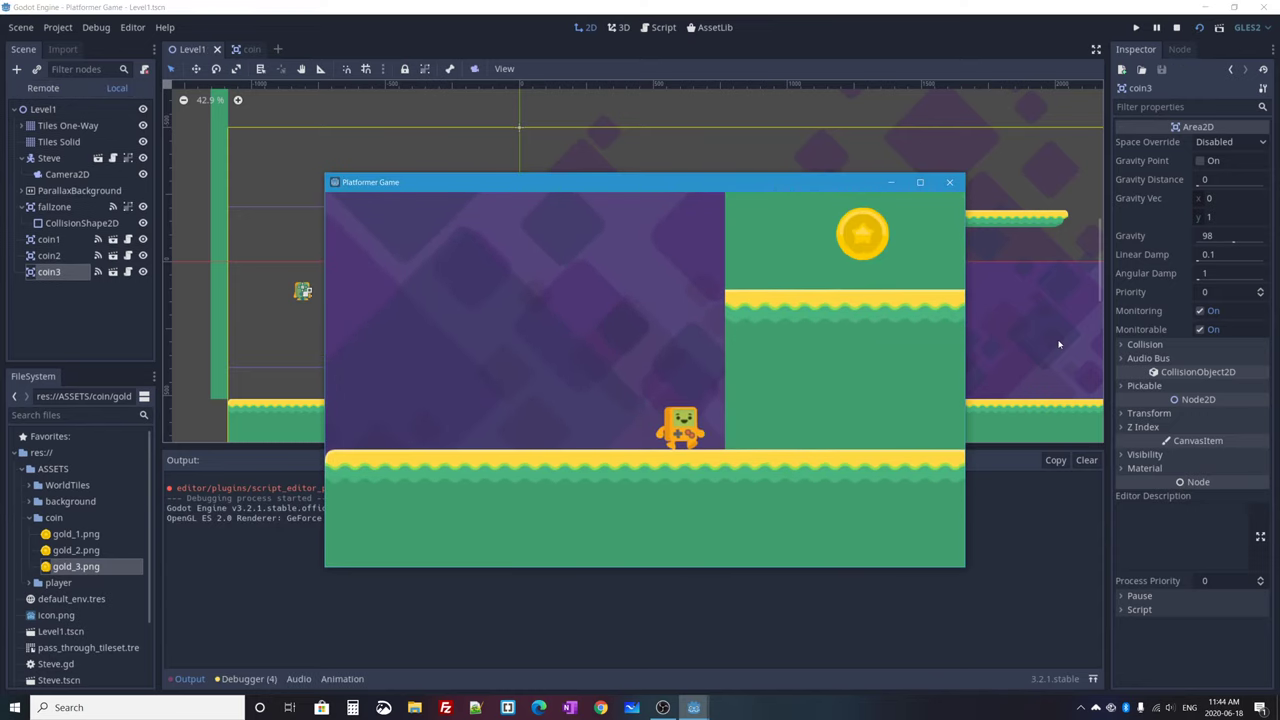
{"action": "key", "text": "space"}
{"action": "key", "text": "Right"}
{"action": "key", "text": "space"}
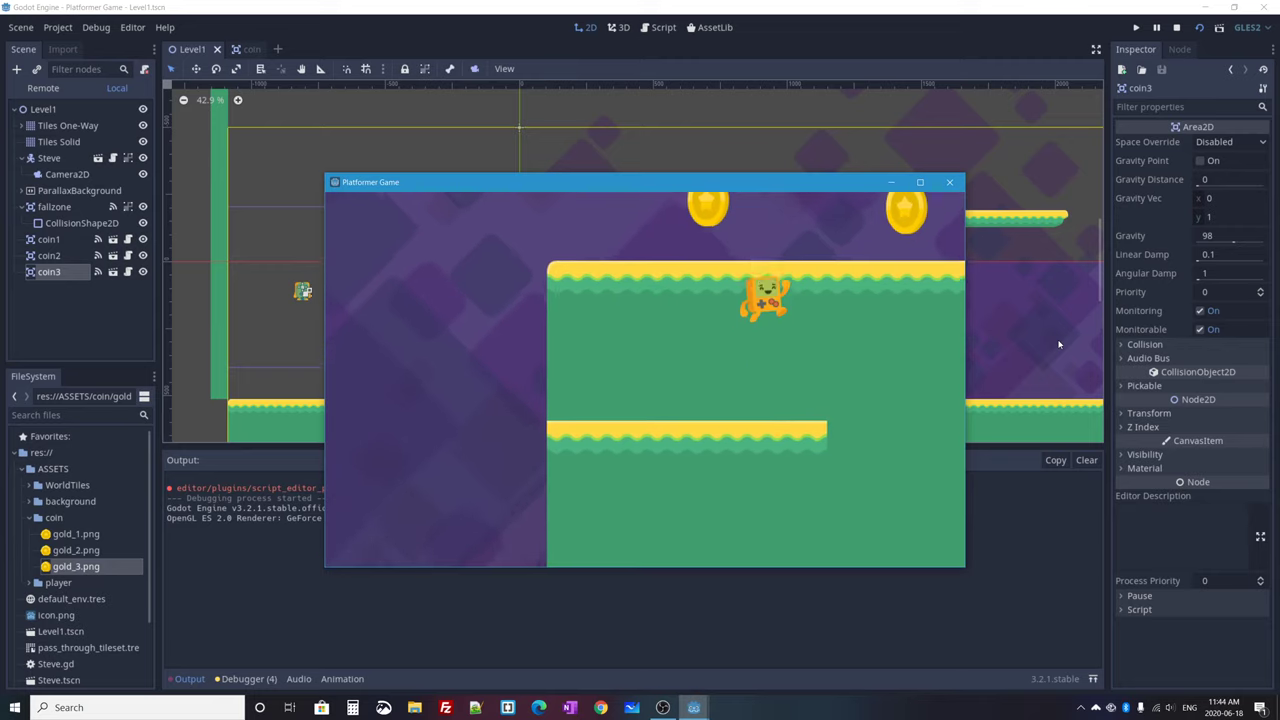
{"action": "key", "text": "Left"}
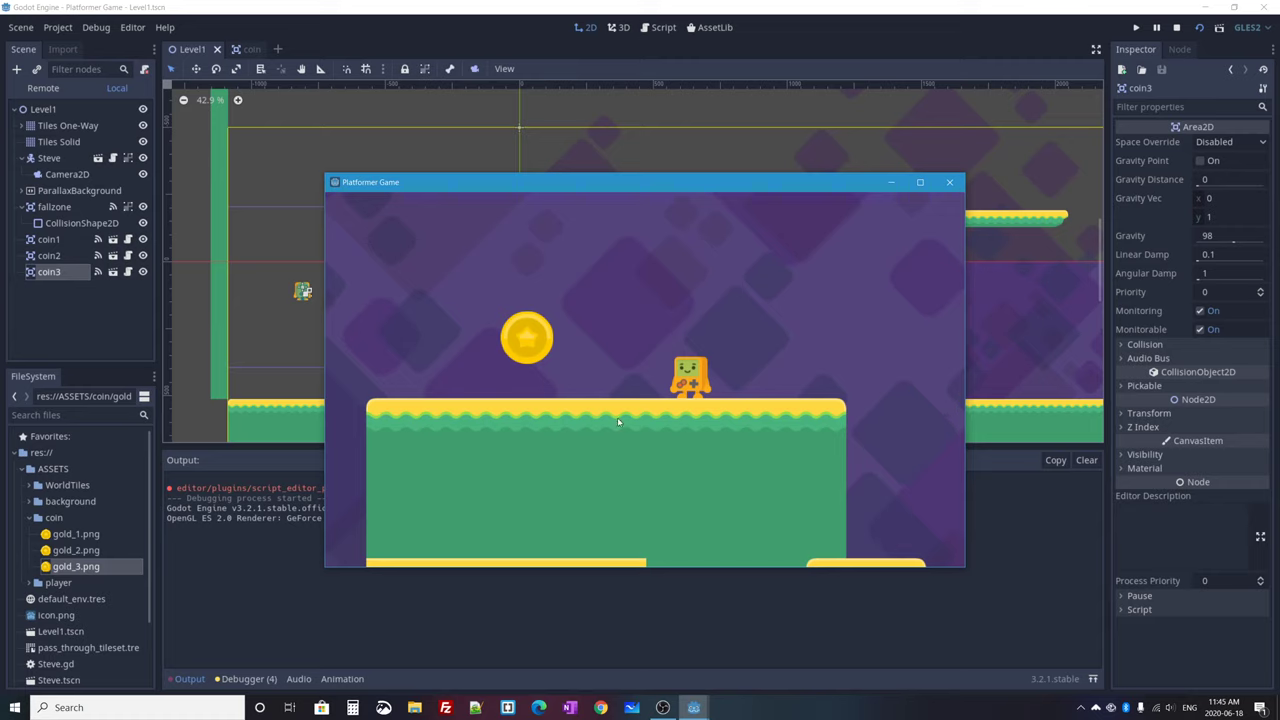
{"action": "left_click", "coordinate": [949, 182]}
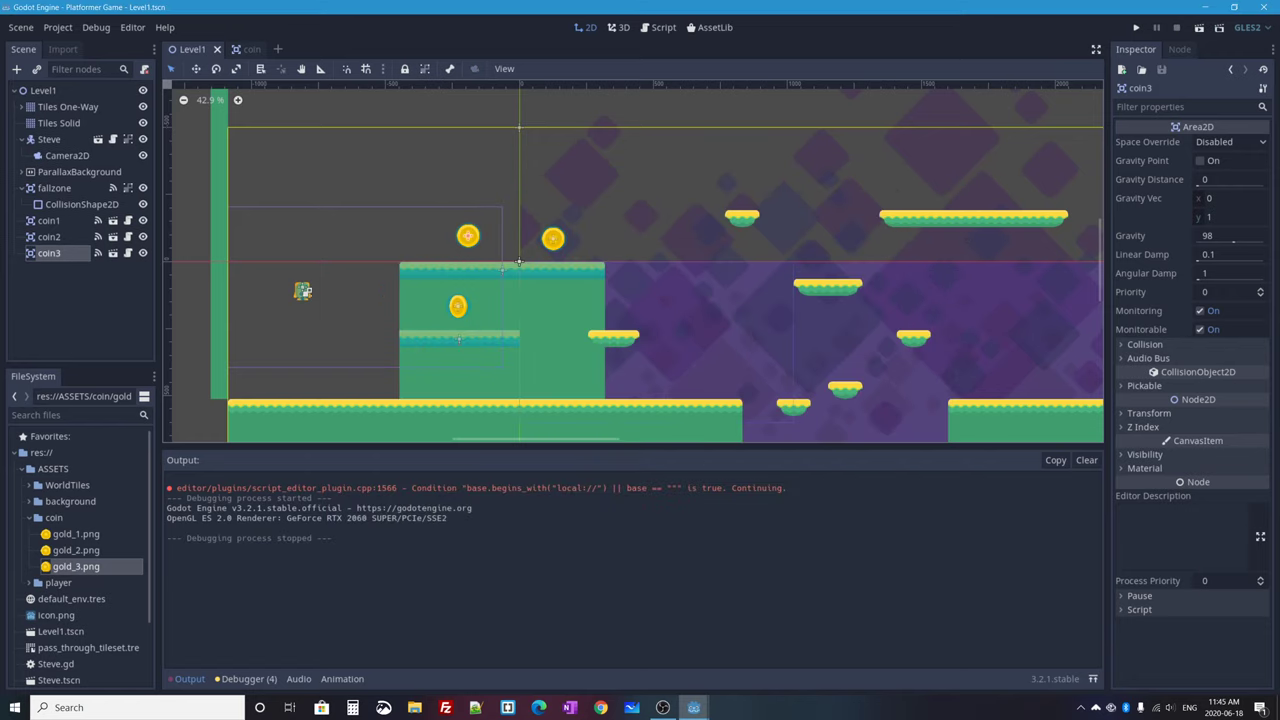